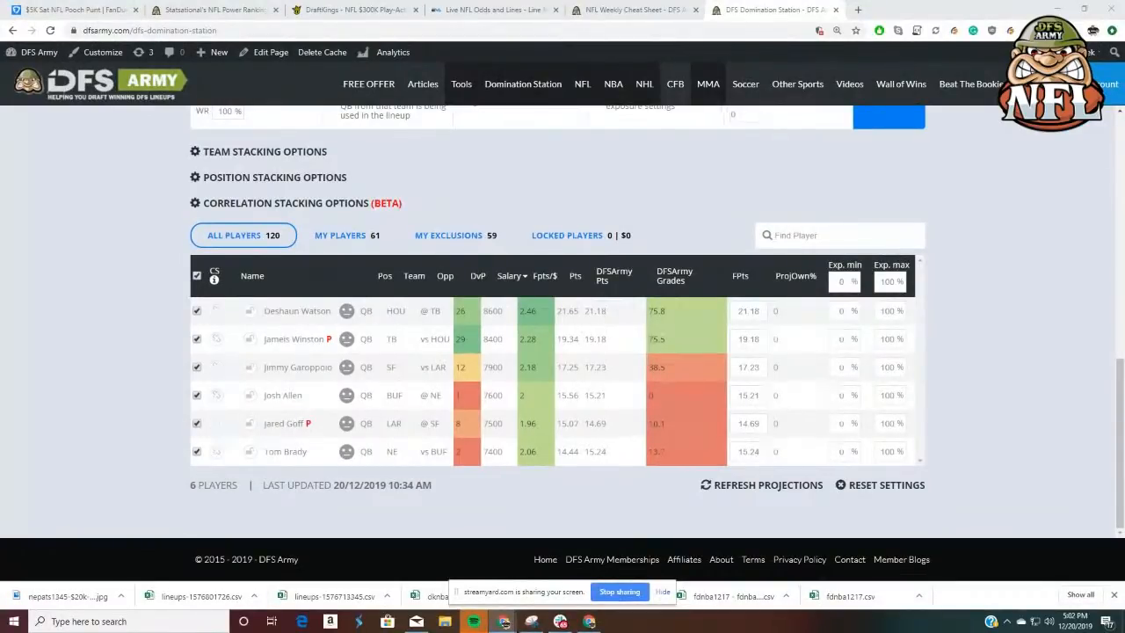
# Look over the game selection, optimizer settings and player pool for the lineup build
pyautogui.scroll(3, 1004, 201)
pyautogui.scroll(-1, 979, 245)
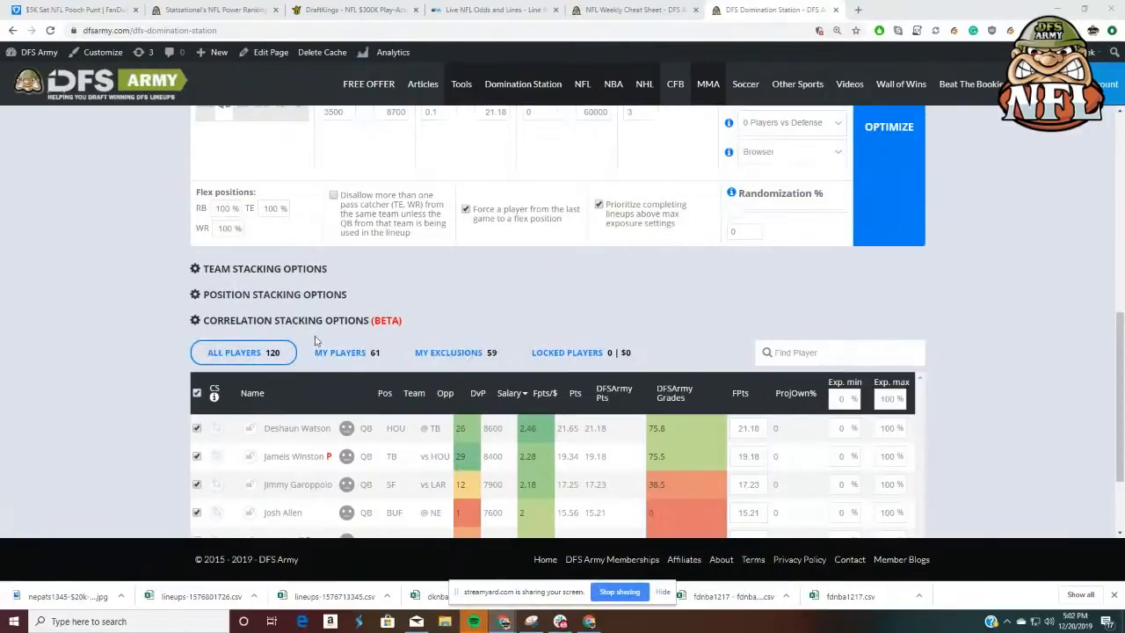
pyautogui.scroll(2, 421, 296)
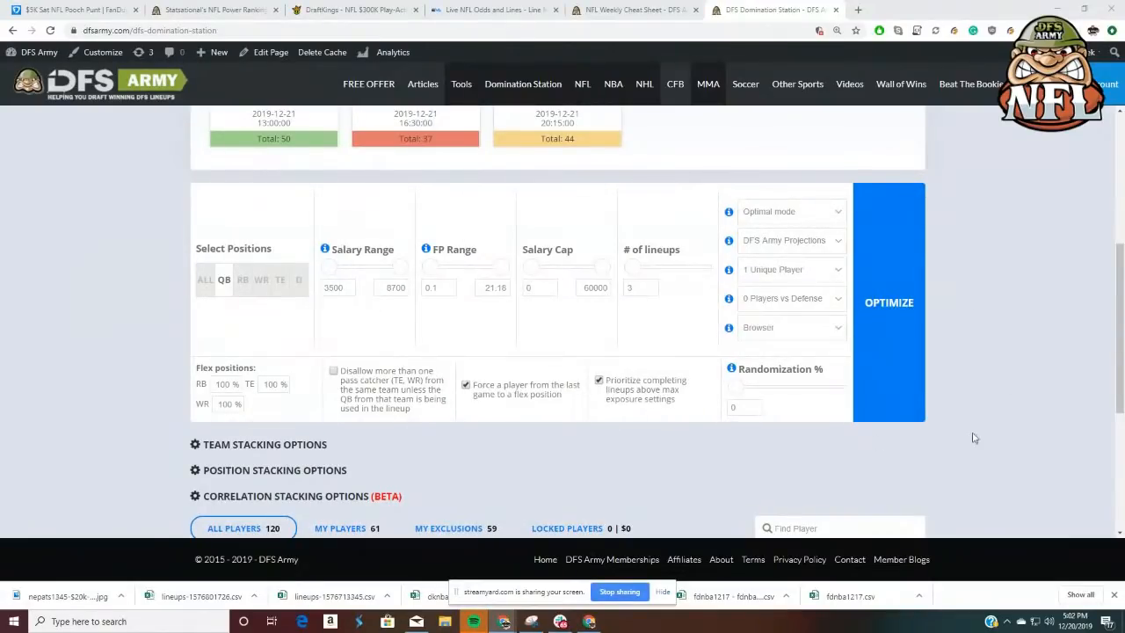
pyautogui.scroll(2, 982, 419)
pyautogui.scroll(-3, 994, 413)
pyautogui.scroll(3, 994, 413)
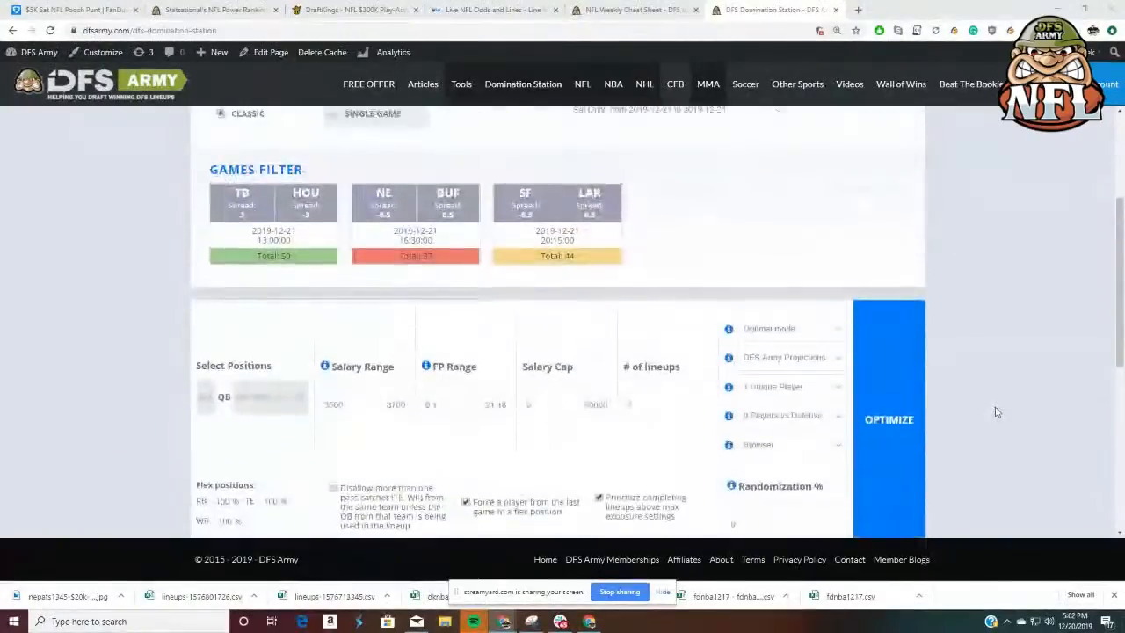
pyautogui.scroll(-3, 997, 411)
pyautogui.scroll(1, 1000, 410)
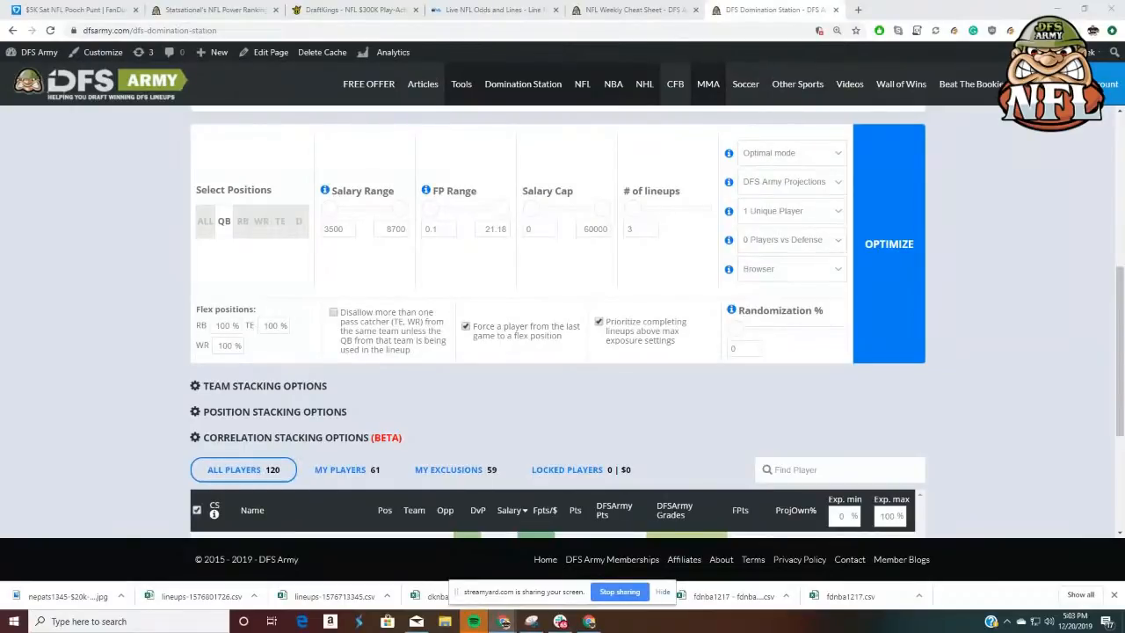
pyautogui.scroll(-2, 992, 312)
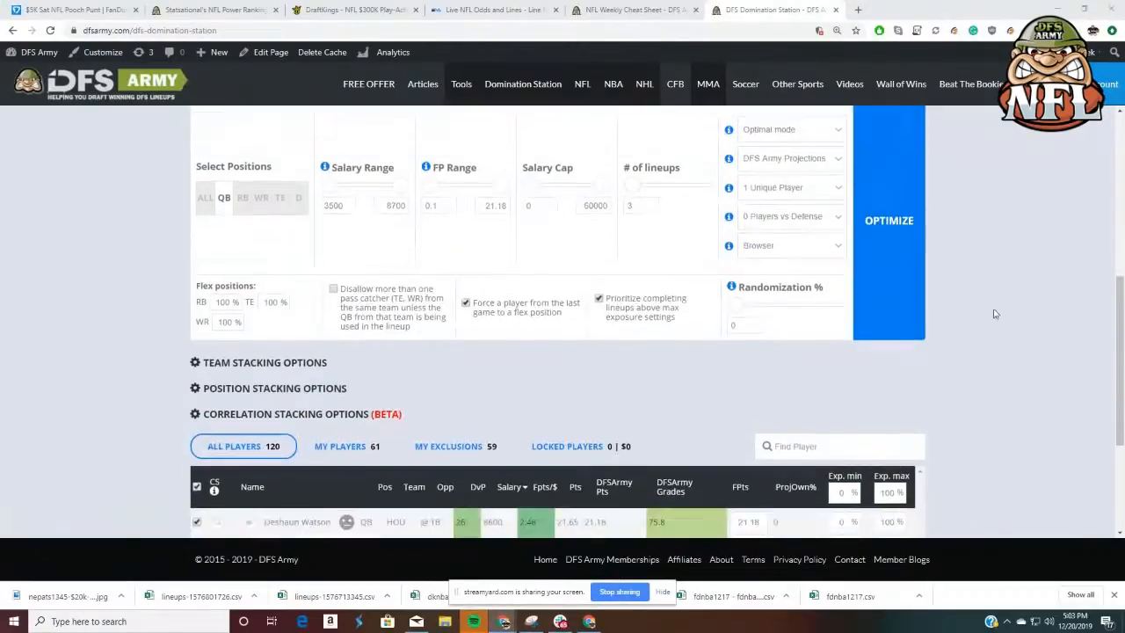
pyautogui.scroll(5, 995, 309)
pyautogui.scroll(-1, 993, 304)
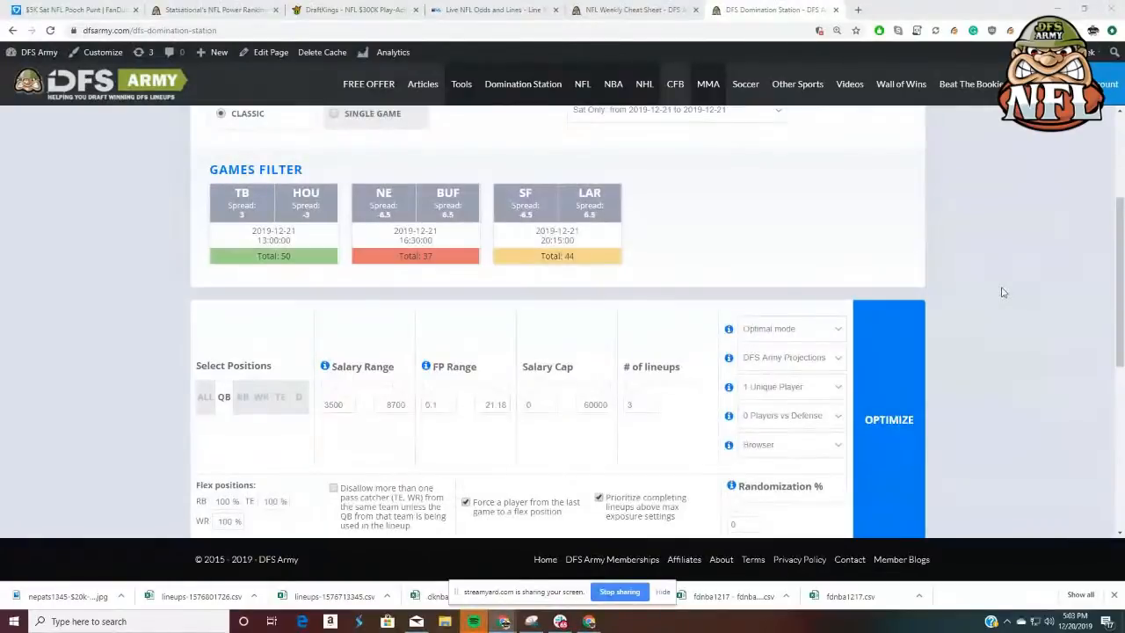
pyautogui.scroll(-2, 1004, 292)
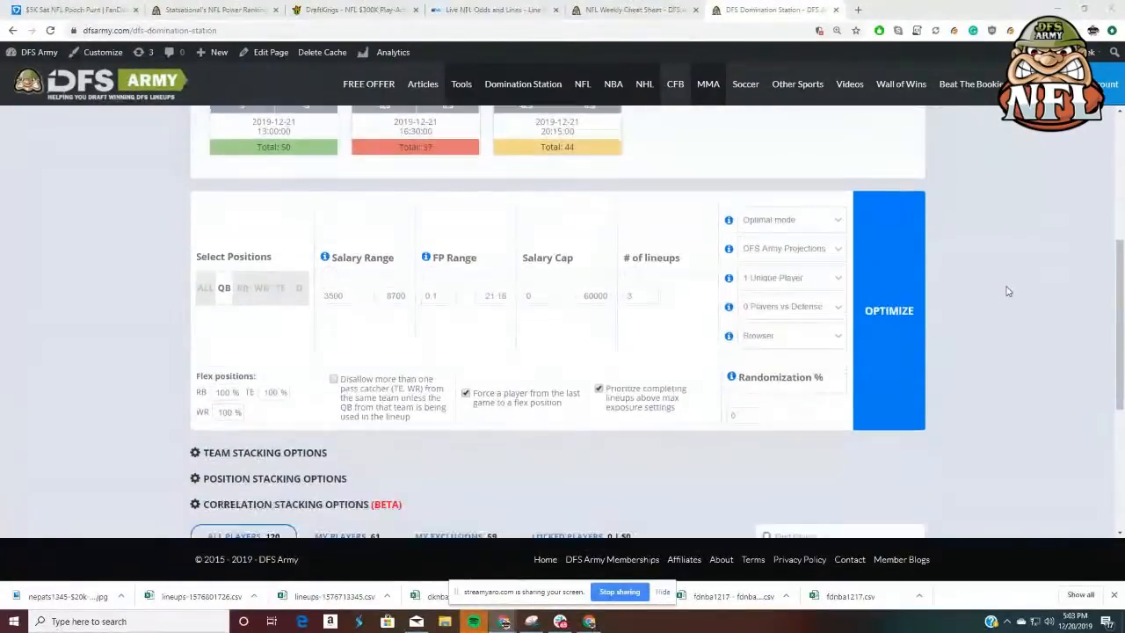
pyautogui.scroll(5, 966, 288)
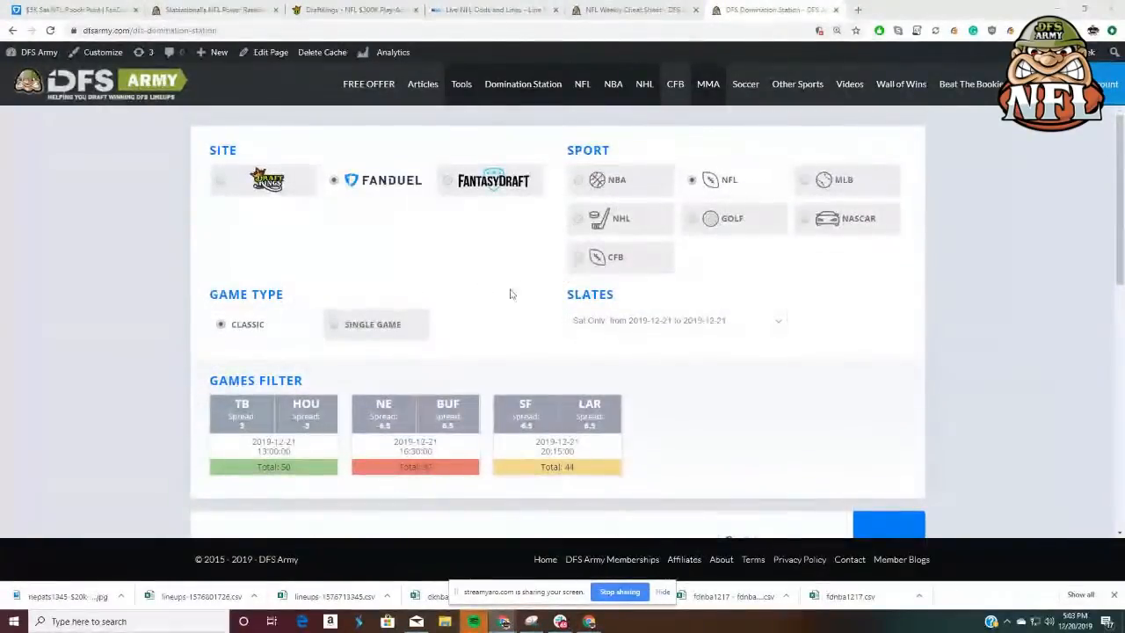
# Choose the Sat Only slate covering 2019-12-21 to 2019-12-21
pyautogui.click(660, 322)
pyautogui.click(636, 412)
pyautogui.scroll(-1, 665, 387)
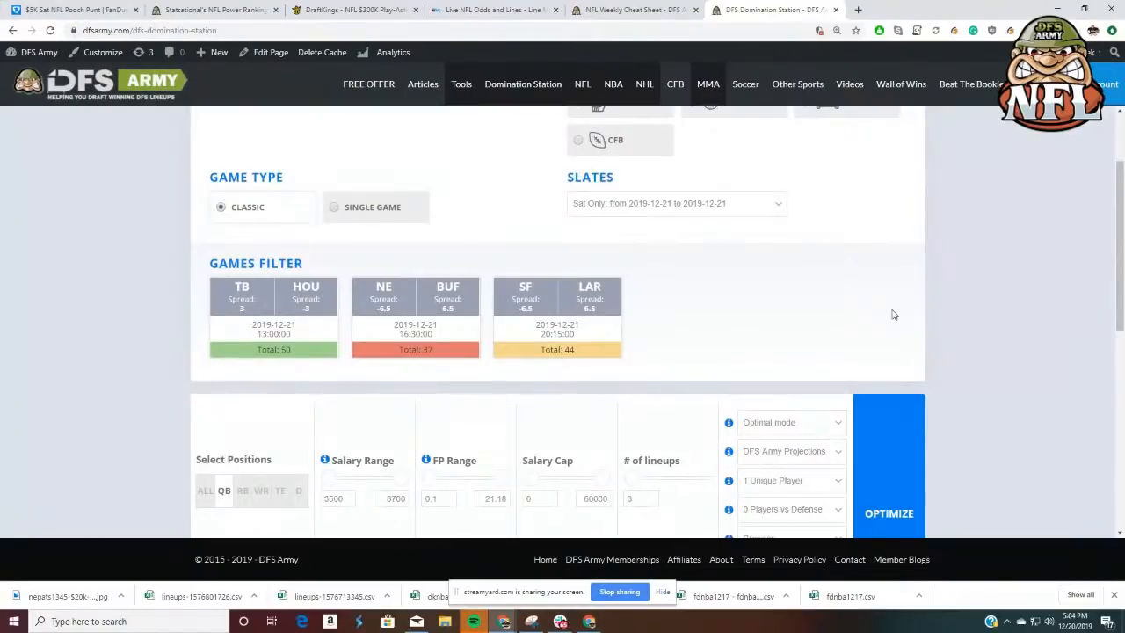
# Review the optimizer settings and the quarterbacks in the player pool
pyautogui.scroll(-2, 1074, 310)
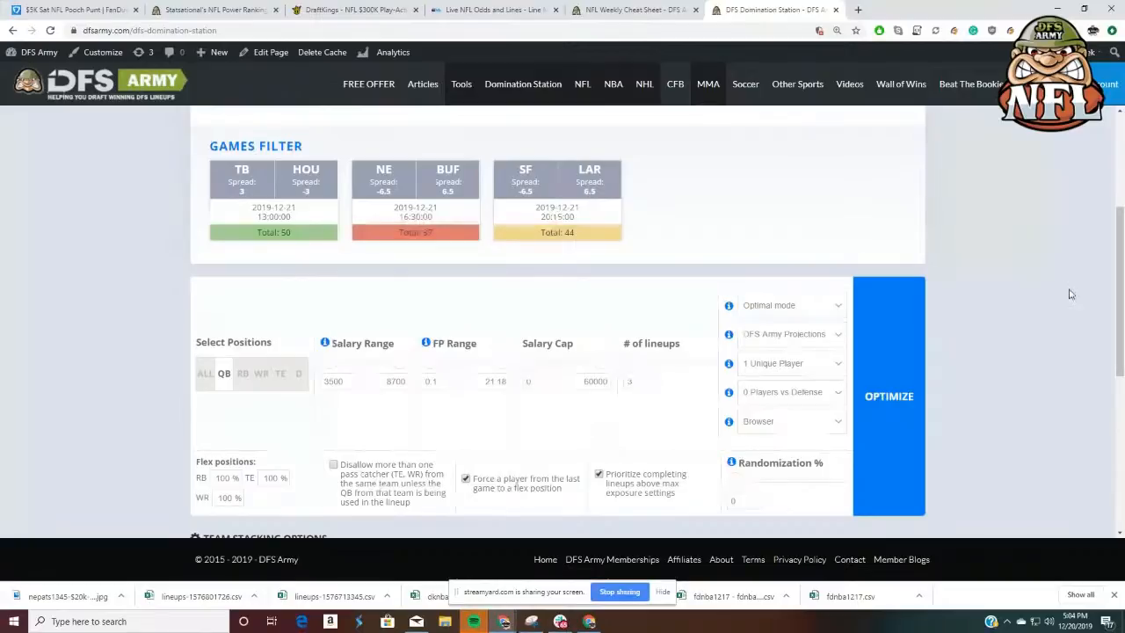
pyautogui.scroll(-3, 1070, 294)
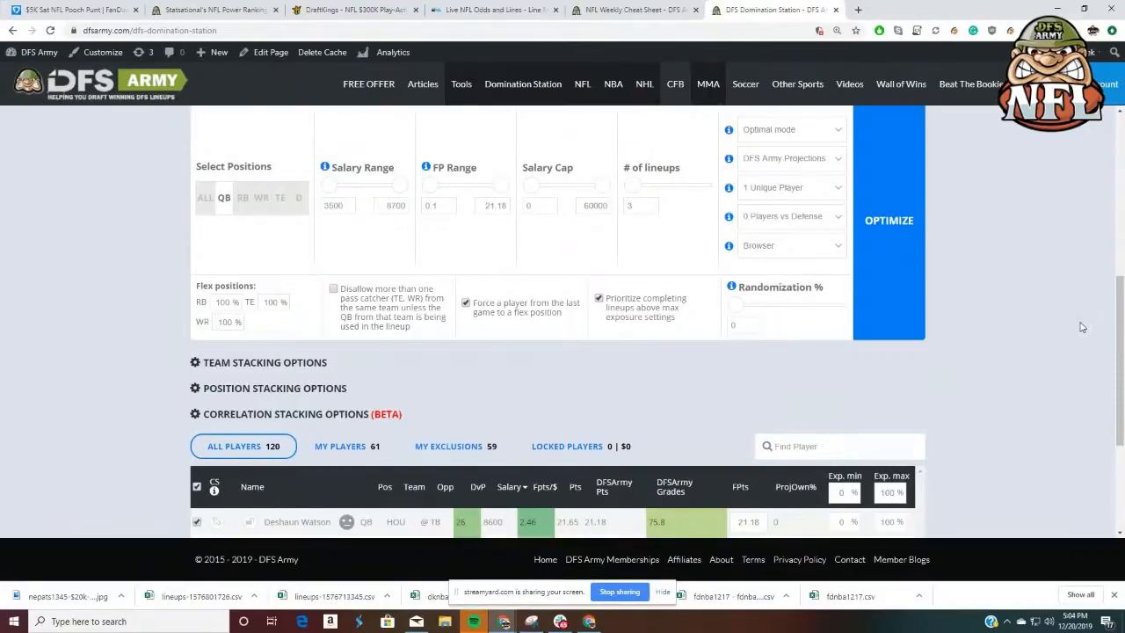
pyautogui.scroll(2, 1083, 327)
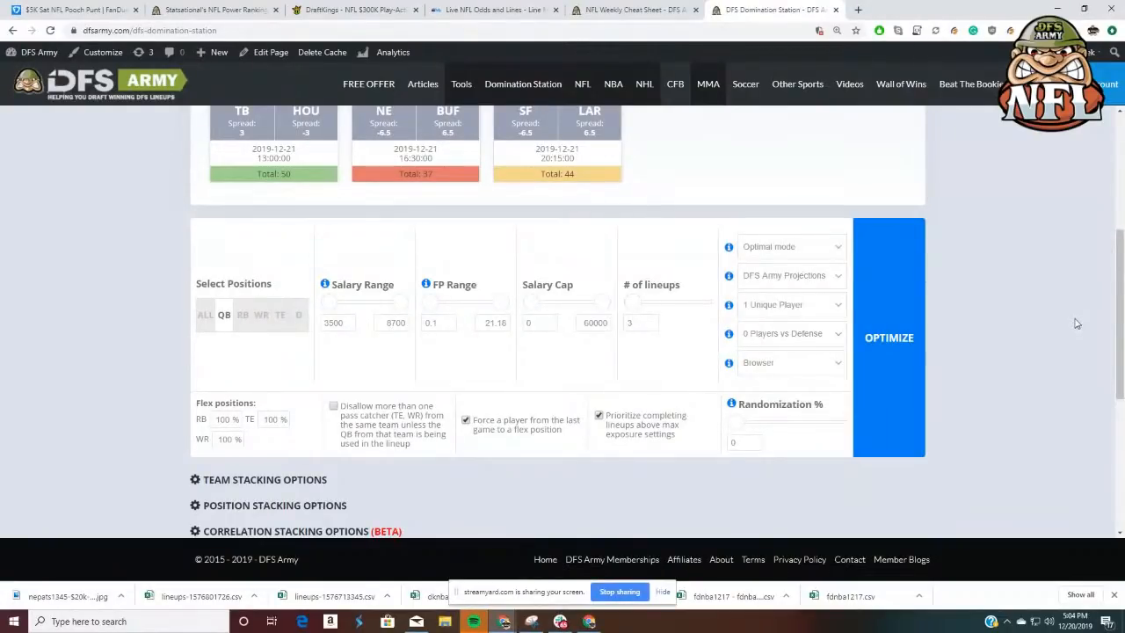
pyautogui.scroll(-2, 1076, 323)
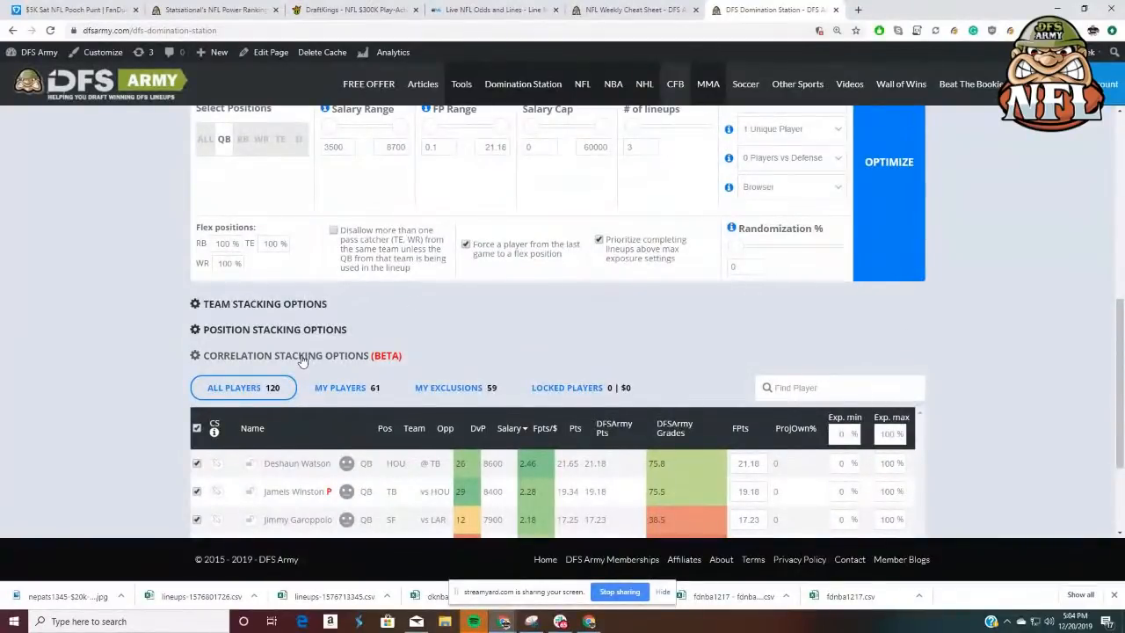
pyautogui.scroll(1, 376, 314)
pyautogui.scroll(-3, 336, 284)
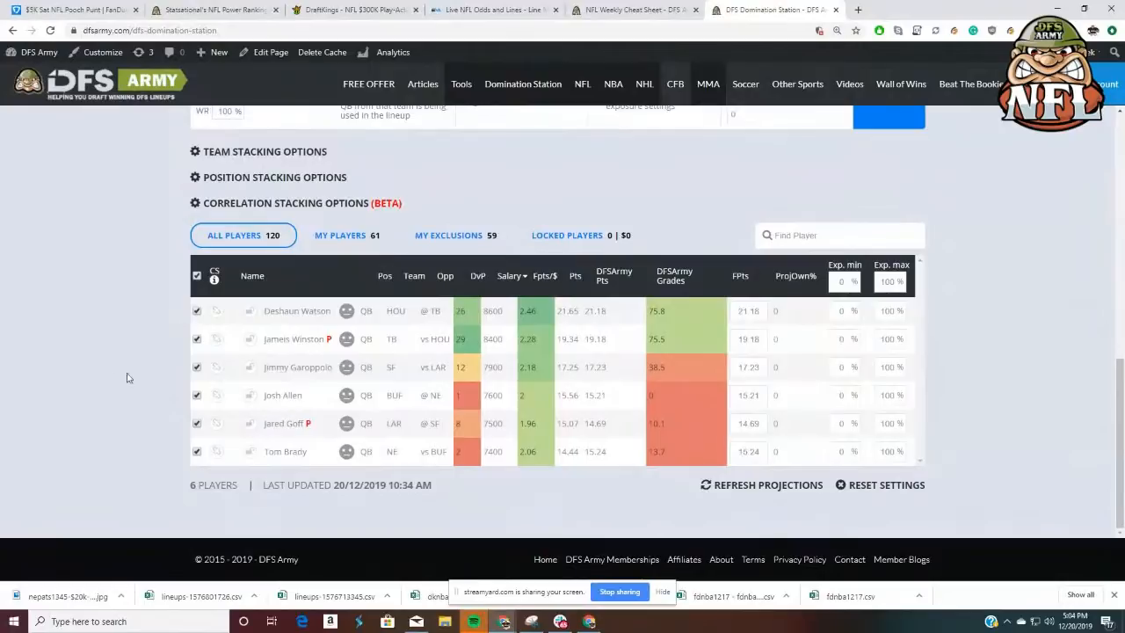
# Filter the player pool to running backs and review the full list
pyautogui.scroll(3, 238, 380)
pyautogui.click(243, 281)
pyautogui.scroll(-1, 136, 300)
pyautogui.scroll(1, 135, 300)
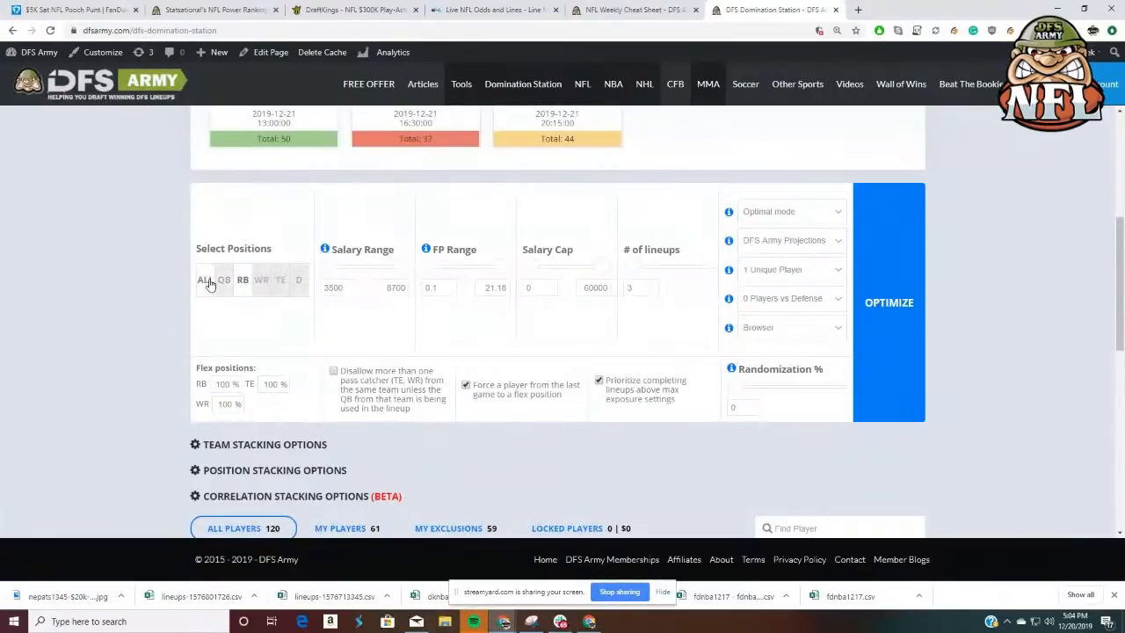
pyautogui.scroll(-6, 143, 312)
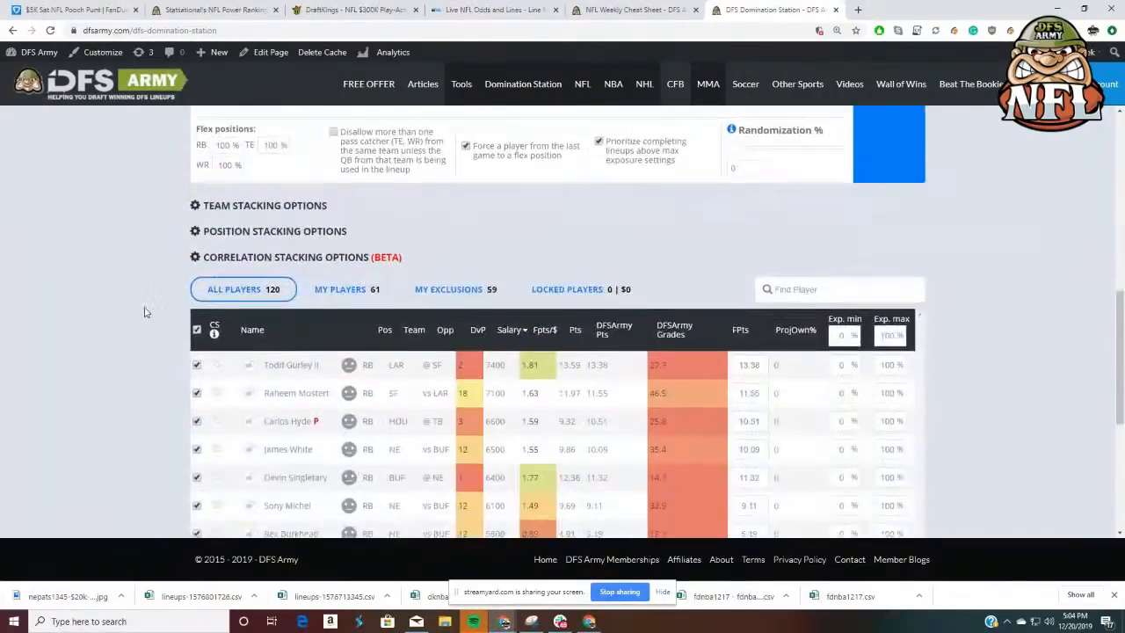
pyautogui.scroll(1, 143, 294)
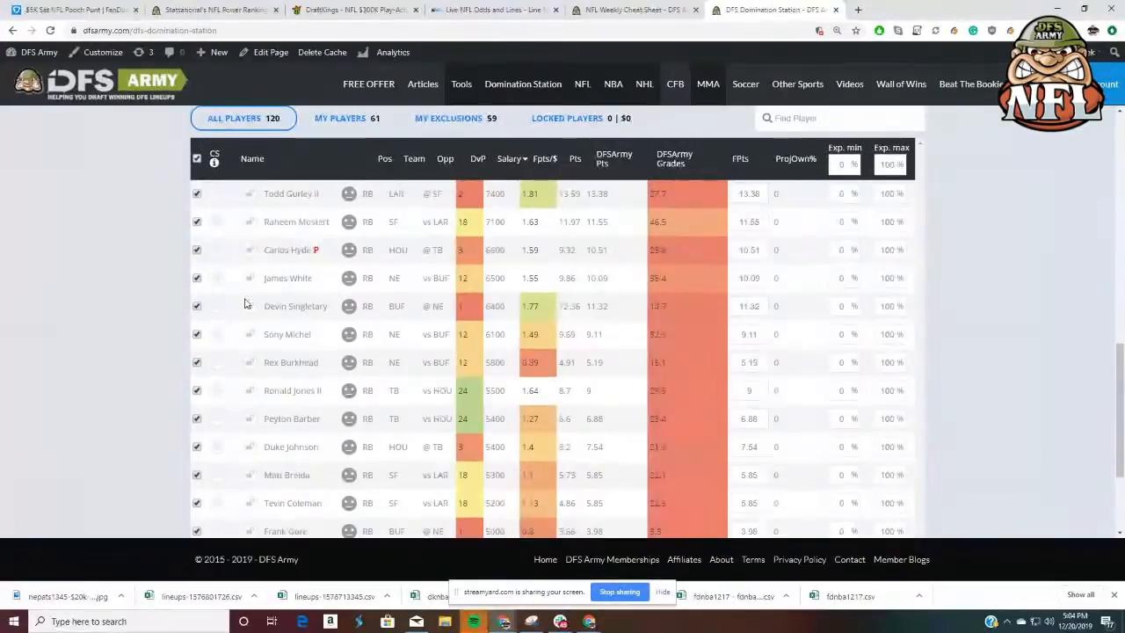
pyautogui.scroll(-2, 243, 330)
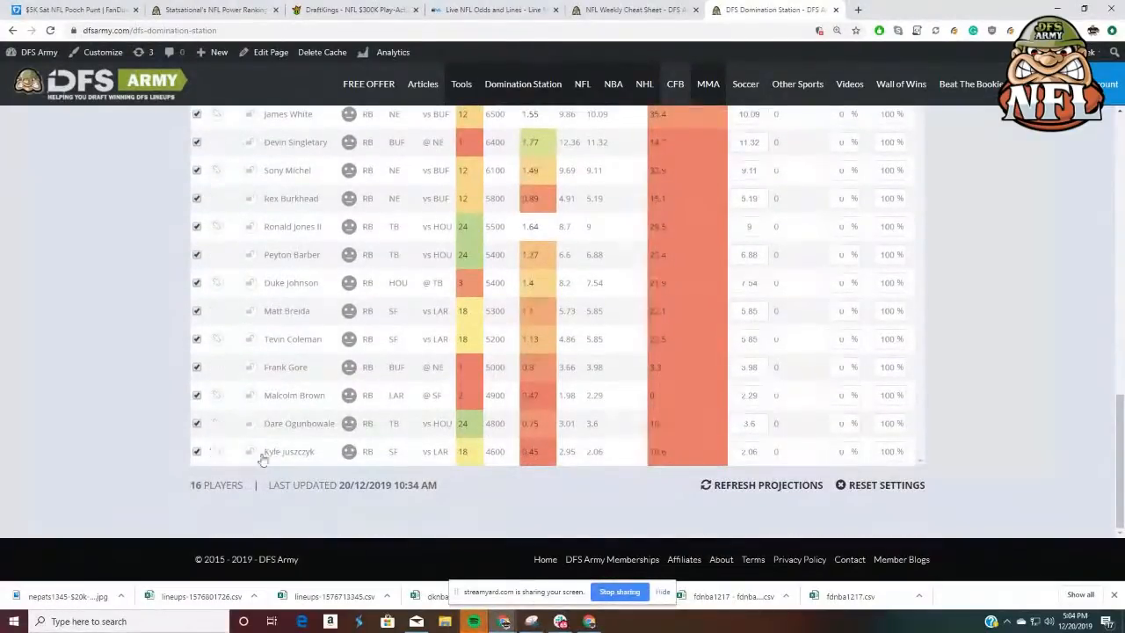
# Filter the player pool to wide receivers and look through the list
pyautogui.scroll(8, 337, 371)
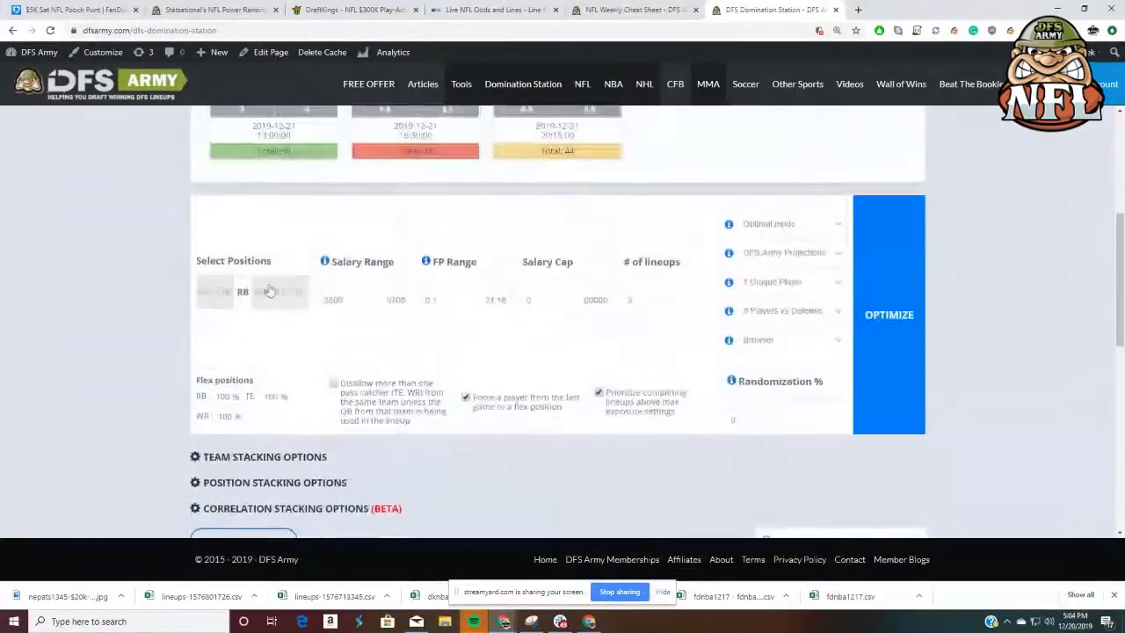
pyautogui.click(266, 292)
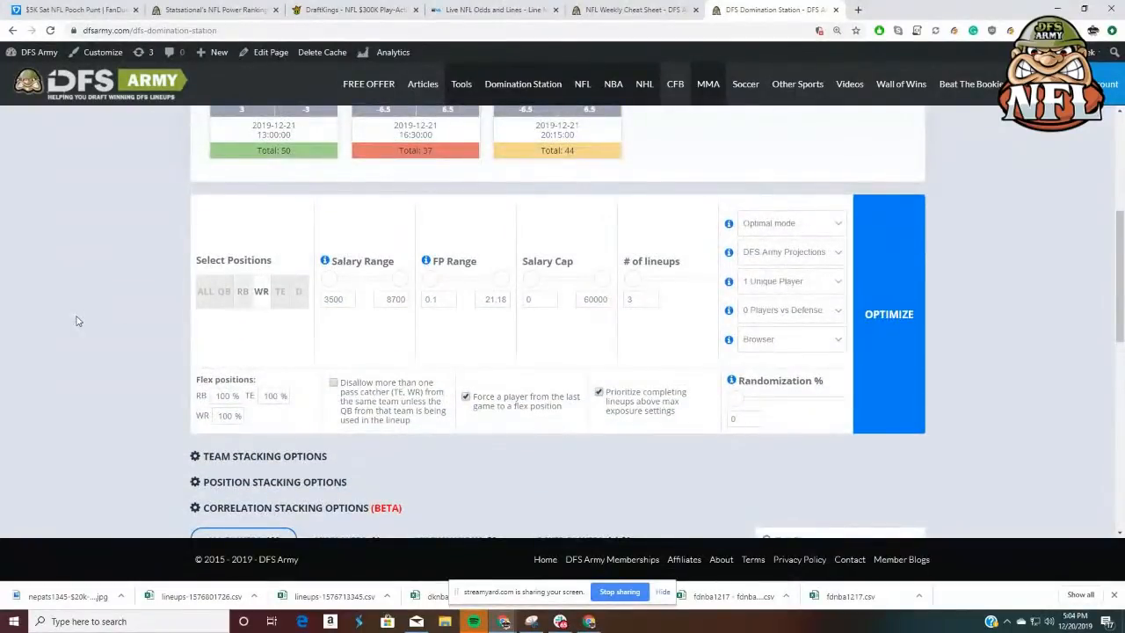
pyautogui.scroll(-8, 77, 321)
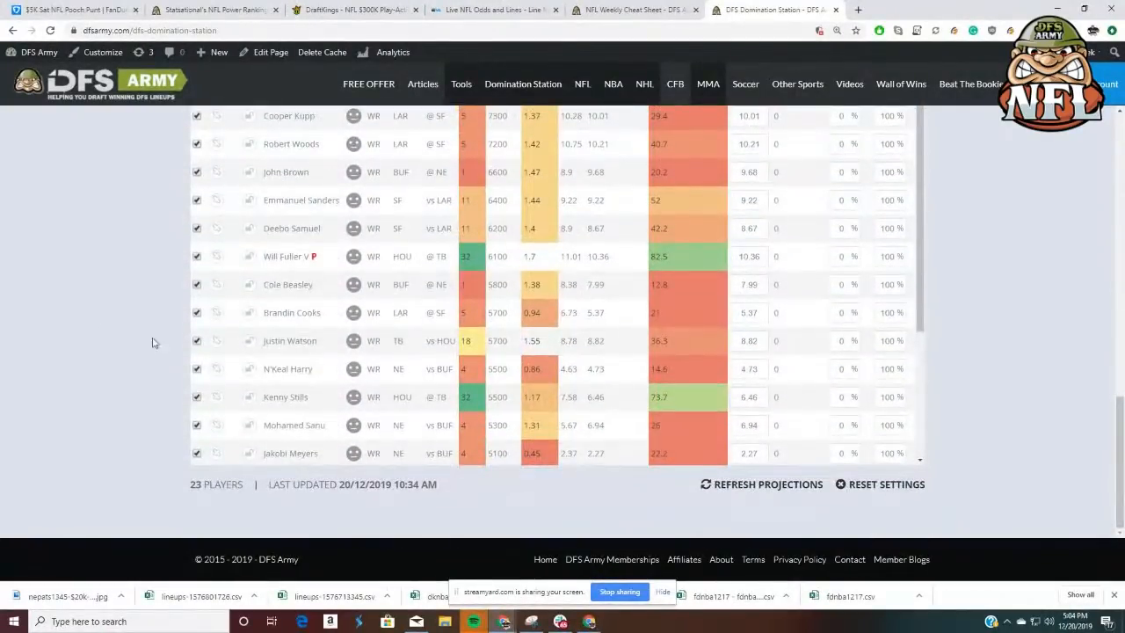
pyautogui.scroll(1, 338, 411)
# Filter the player pool to tight ends and look through the list
pyautogui.scroll(8, 347, 406)
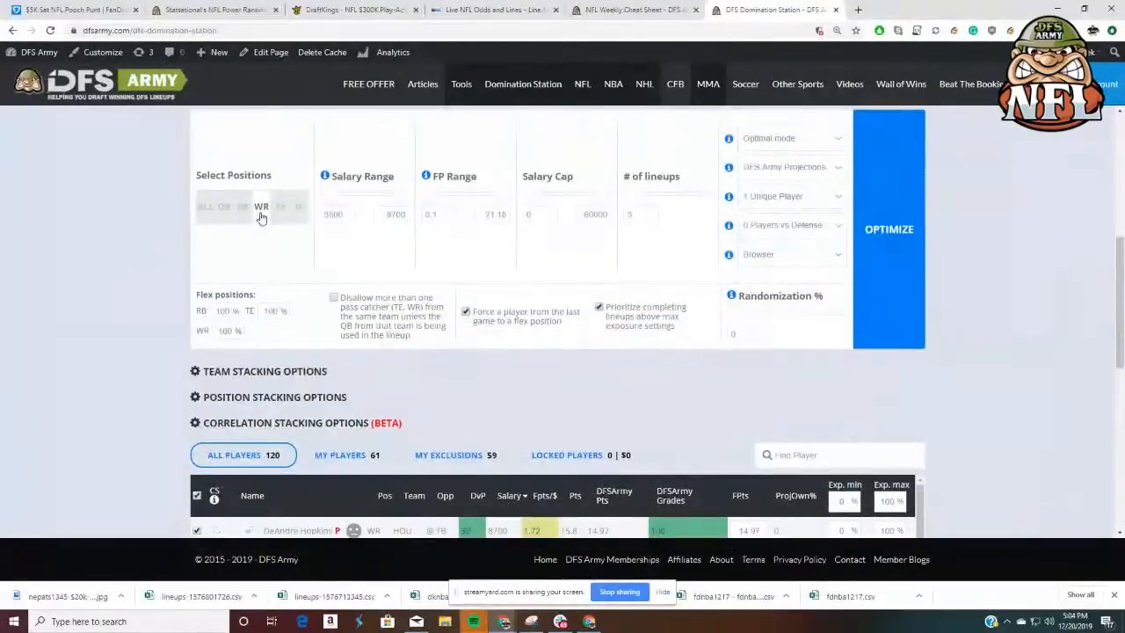
pyautogui.click(281, 207)
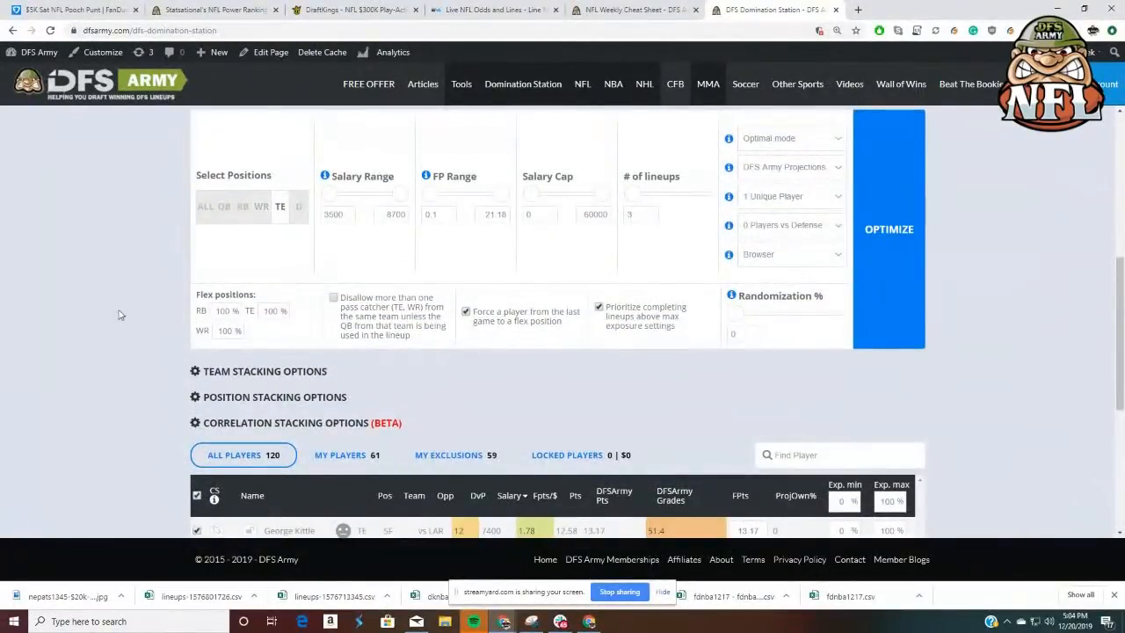
pyautogui.scroll(-4, 128, 314)
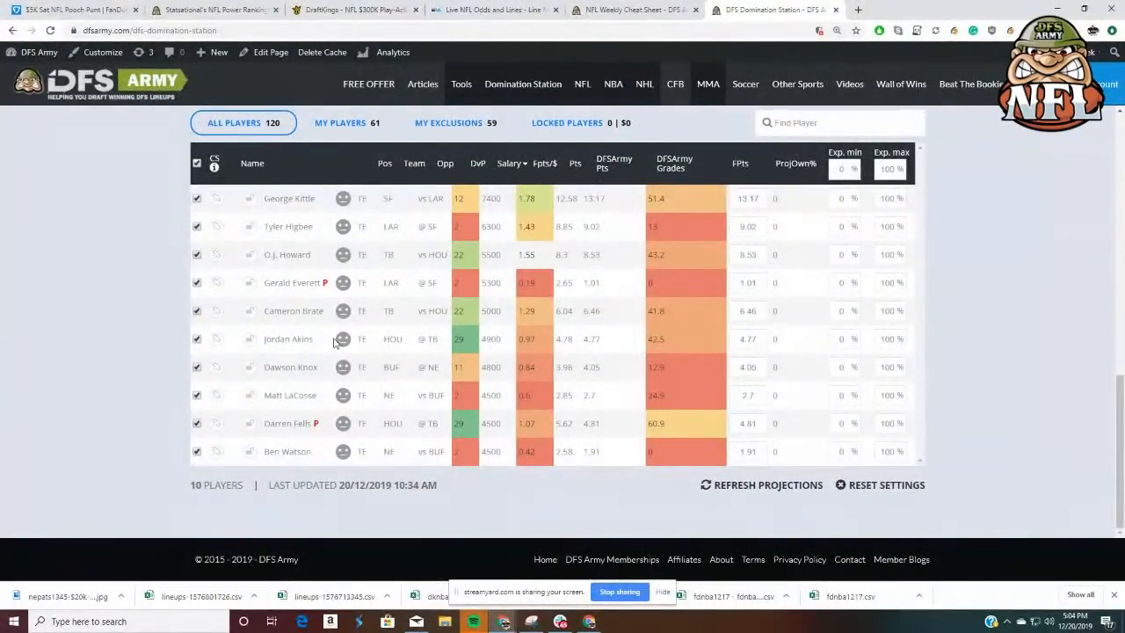
# Check the defenses in the player pool and set the position filter back to ALL
pyautogui.scroll(8, 335, 348)
pyautogui.click(281, 227)
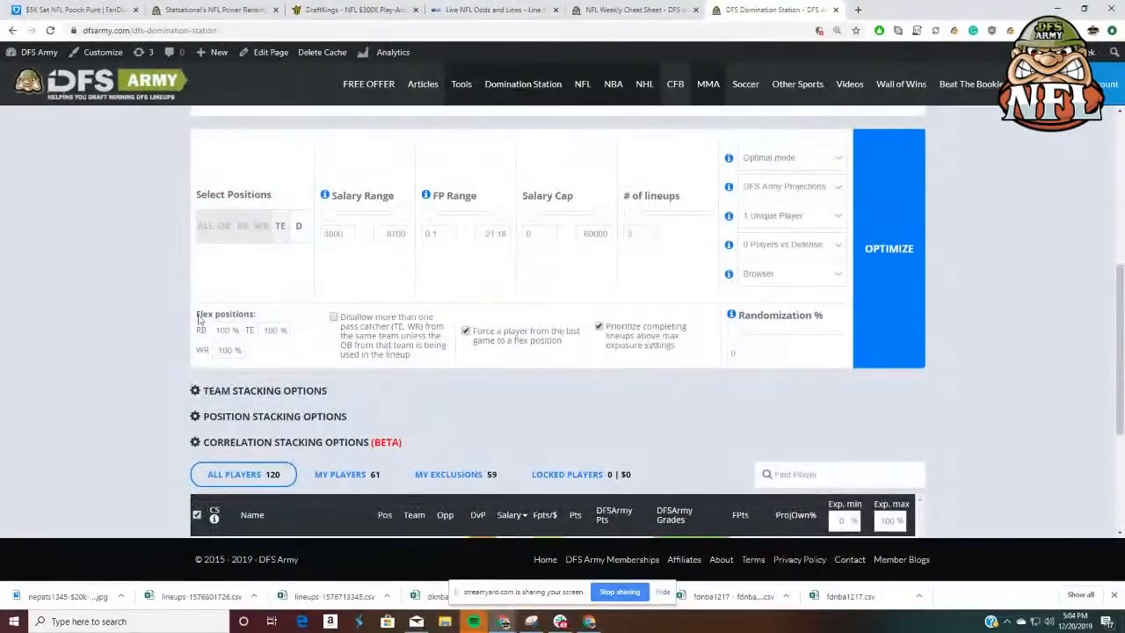
pyautogui.scroll(-4, 117, 385)
pyautogui.scroll(4, 138, 389)
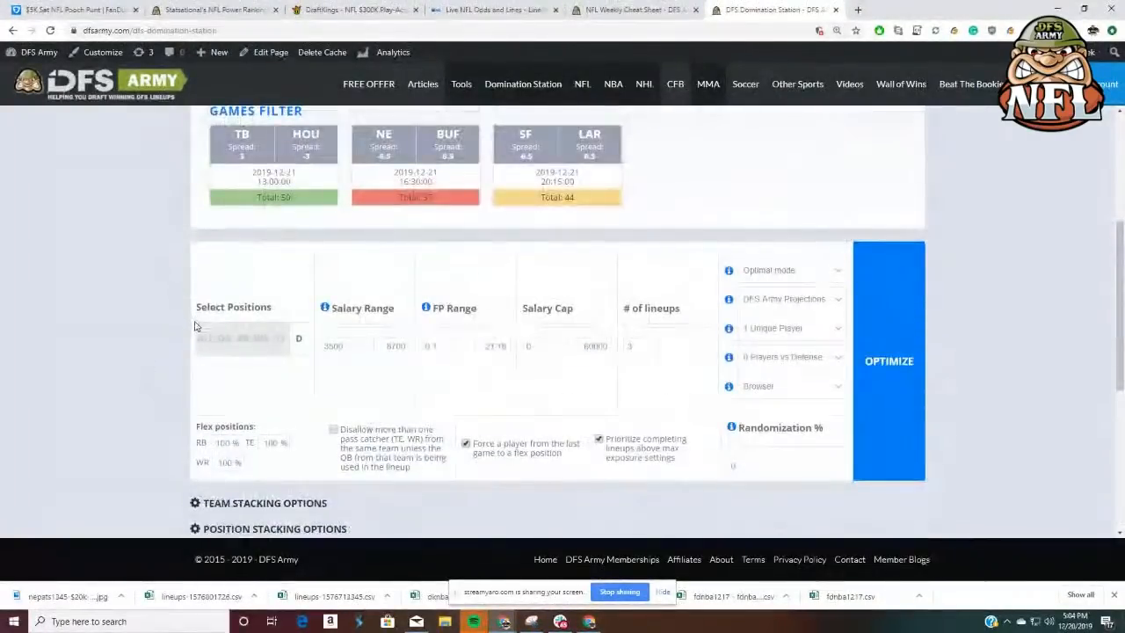
pyautogui.click(203, 340)
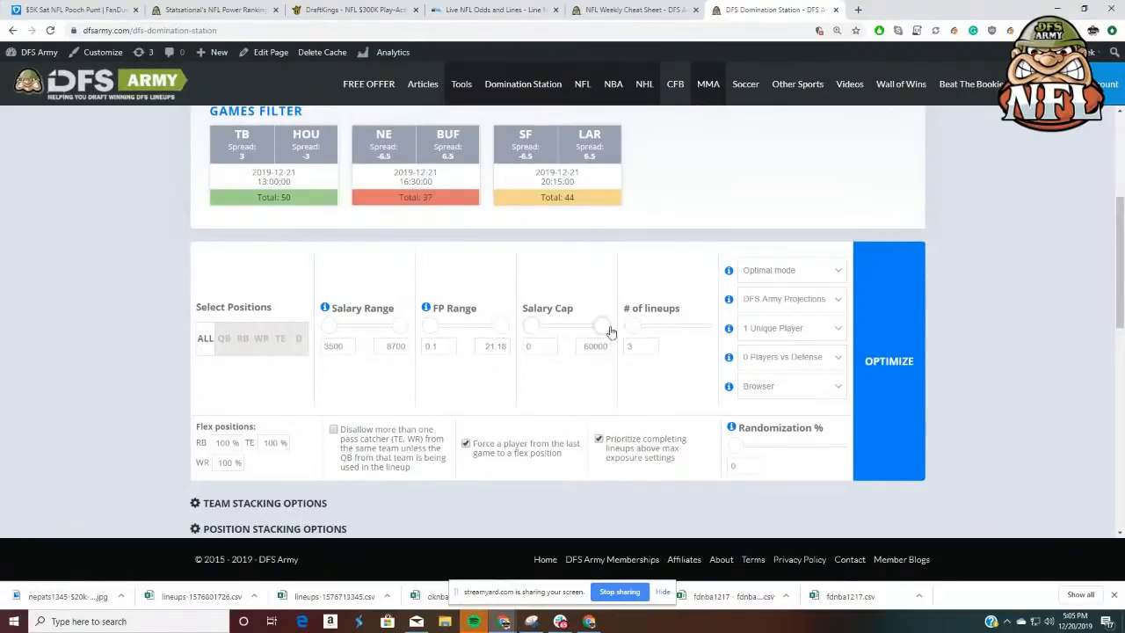
# Lower the maximum salary cap to 58400 and set the number of lineups to 150
pyautogui.moveTo(597, 328); pyautogui.dragTo(607, 330)
pyautogui.moveTo(604, 329); pyautogui.dragTo(608, 327)
pyautogui.moveTo(597, 329); pyautogui.dragTo(594, 329)
# Switch the optimizer to Tournament mode and check the information about the mode setting
pyautogui.click(837, 272)
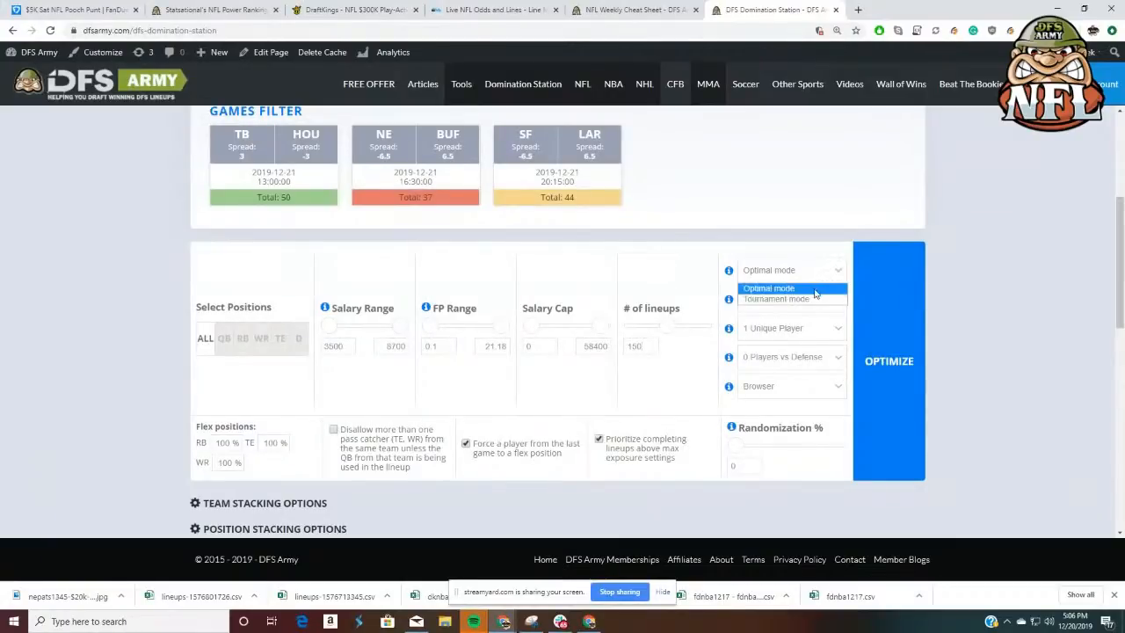
pyautogui.click(781, 299)
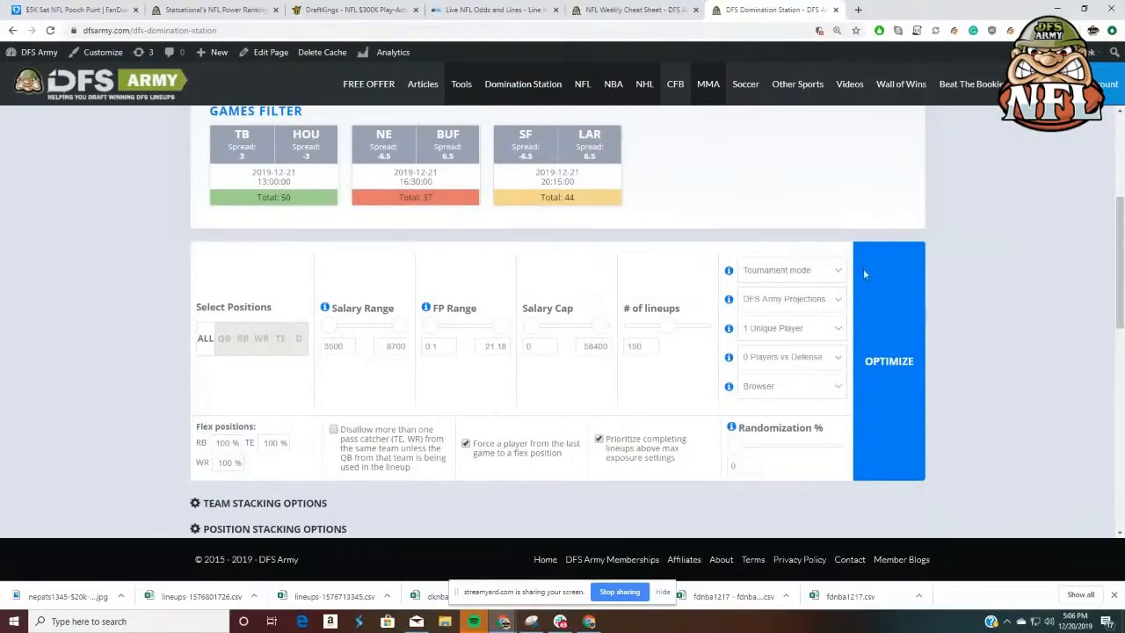
pyautogui.scroll(-3, 1049, 281)
pyautogui.scroll(2, 974, 356)
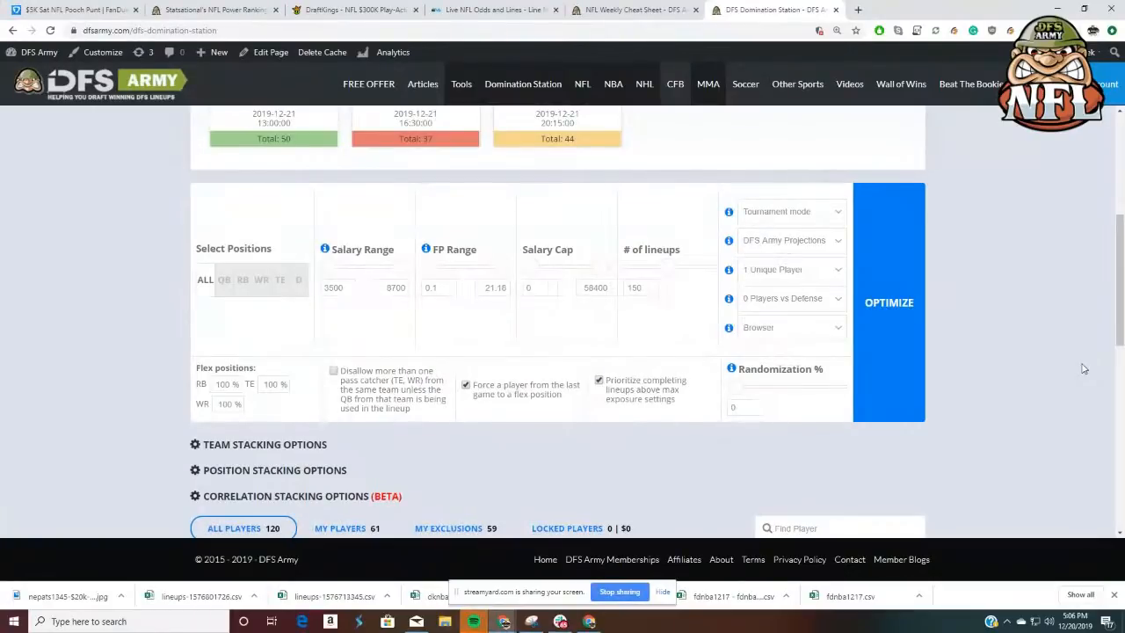
pyautogui.moveTo(728, 215)
# Try the 2 and 3 Unique Players options and return the setting to 1 Unique Player
pyautogui.scroll(-1, 971, 286)
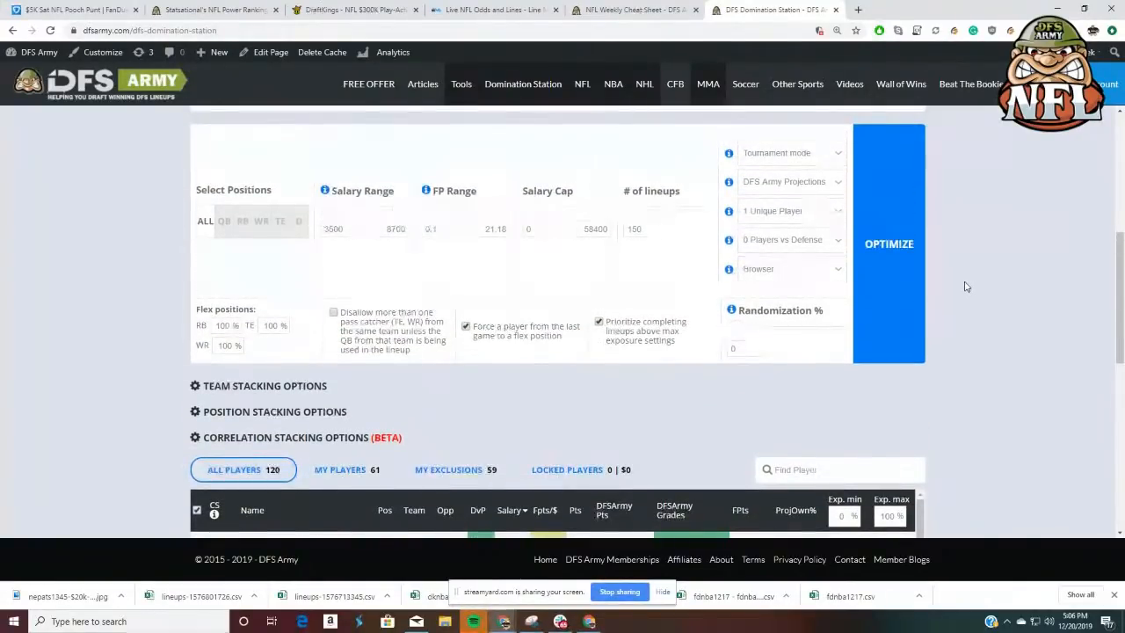
pyautogui.click(805, 211)
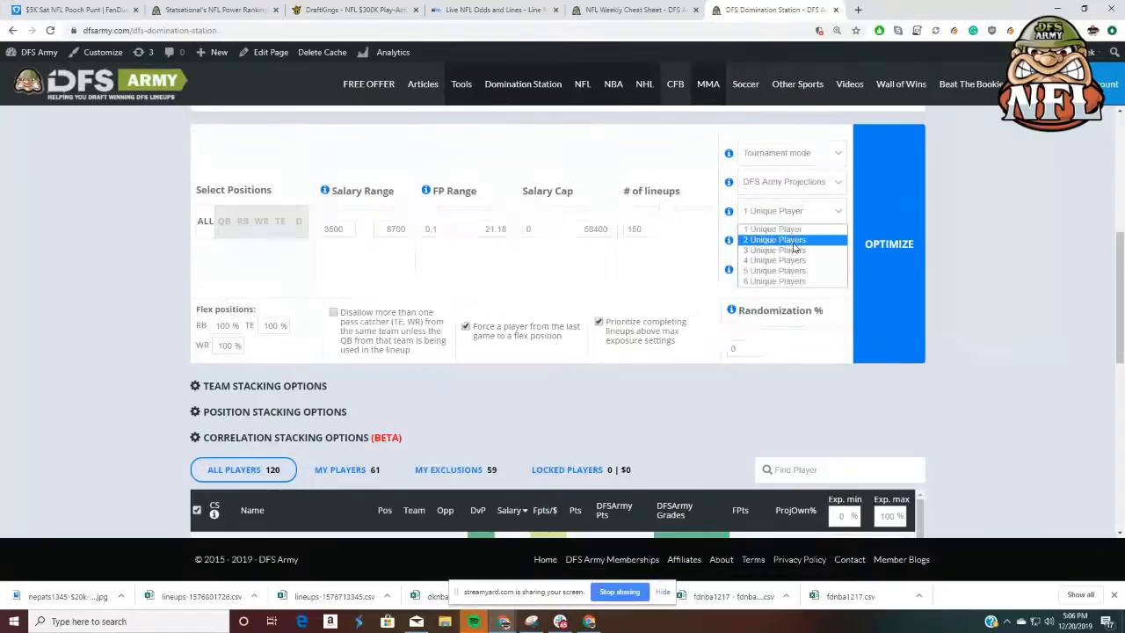
pyautogui.click(798, 239)
pyautogui.click(836, 218)
pyautogui.click(801, 255)
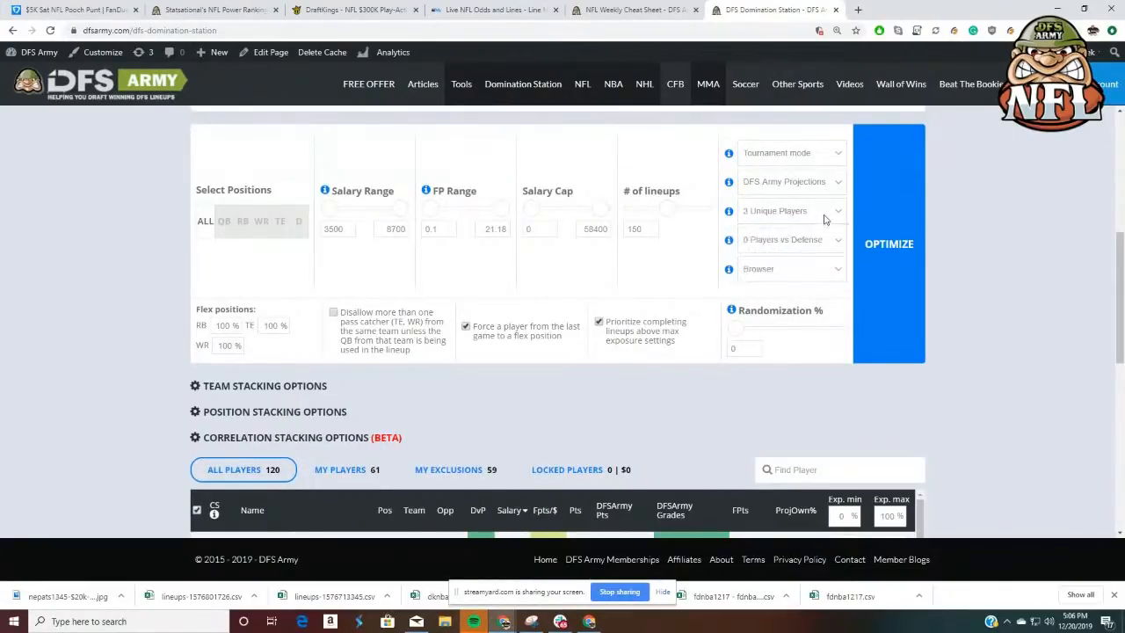
pyautogui.click(828, 217)
pyautogui.click(793, 226)
# Allow a maximum of 2 players against the chosen defense in each lineup
pyautogui.click(808, 248)
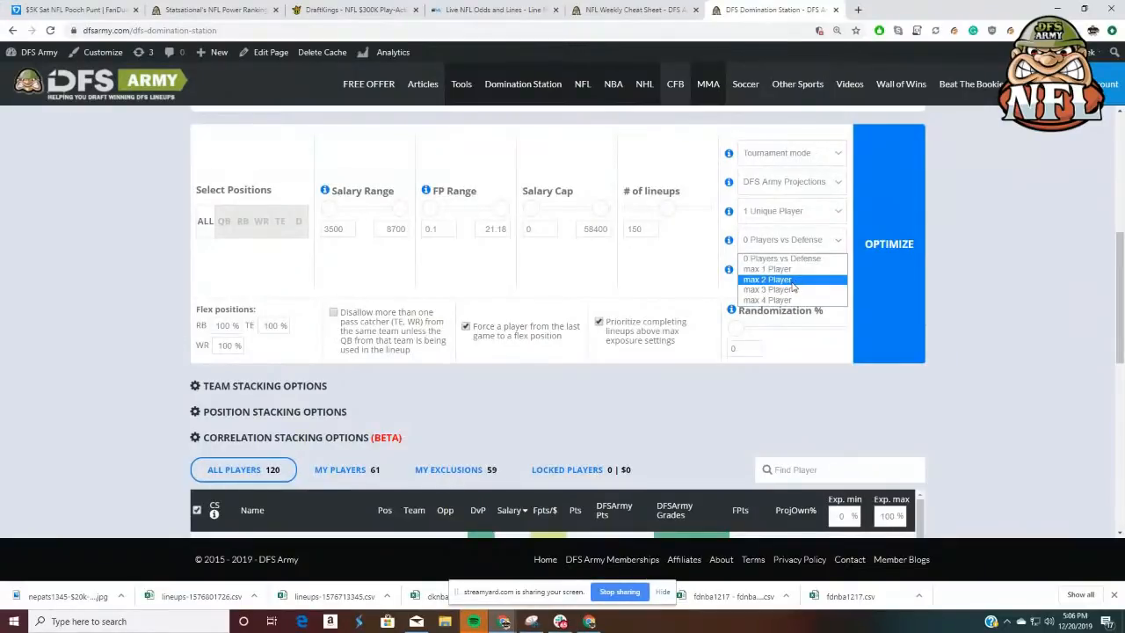
pyautogui.click(790, 280)
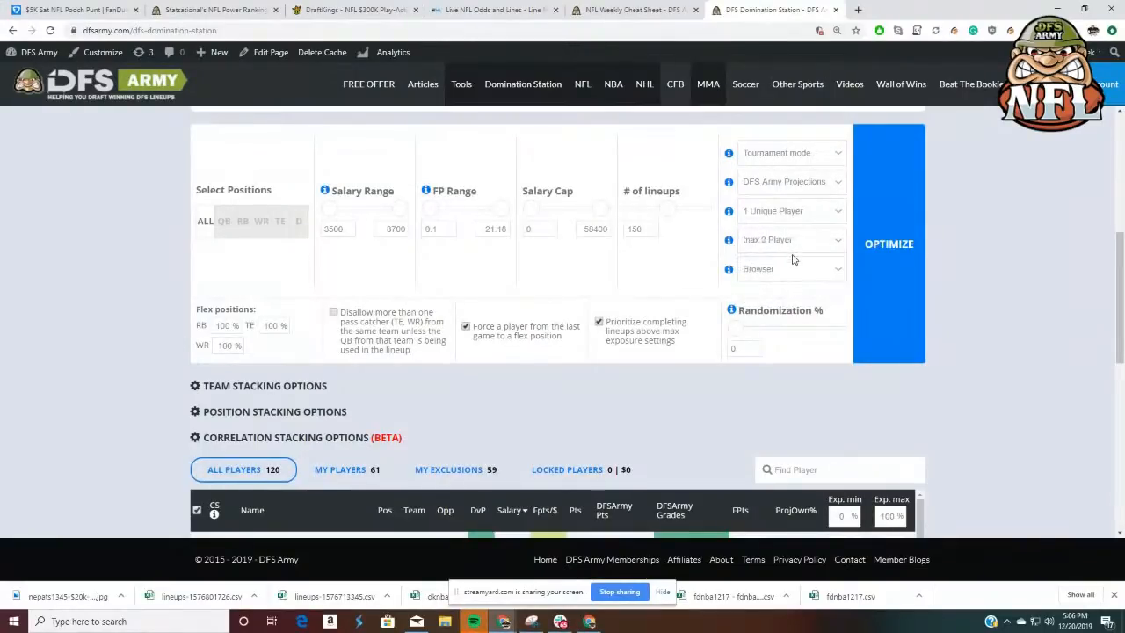
# Switch the optimizer from browser to Server processing and set the randomization to 5%
pyautogui.click(802, 269)
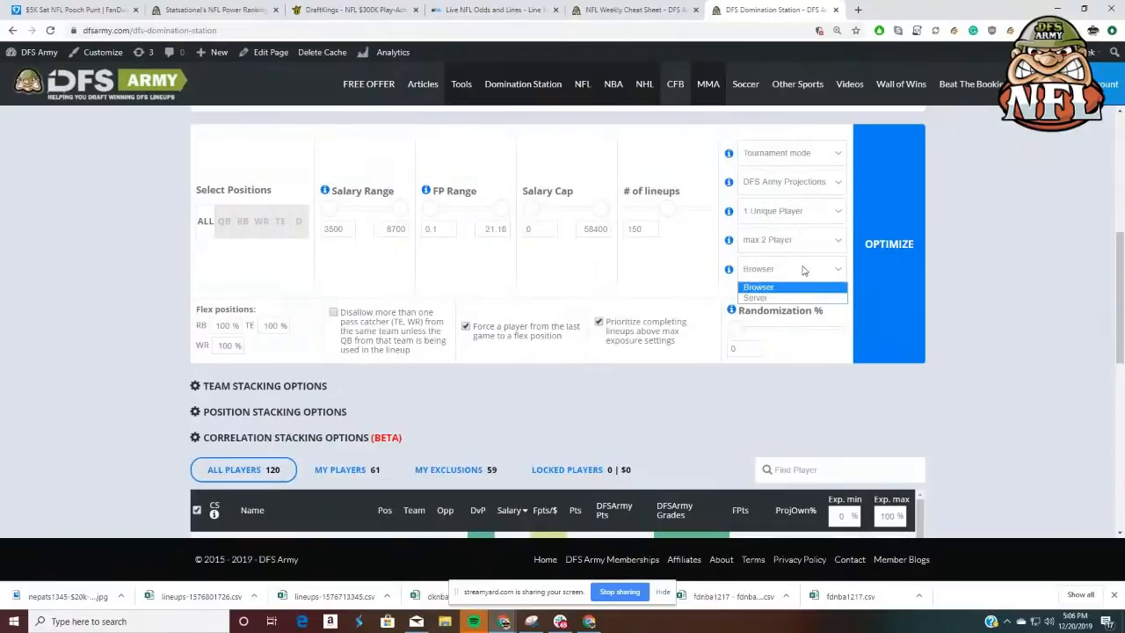
pyautogui.click(791, 298)
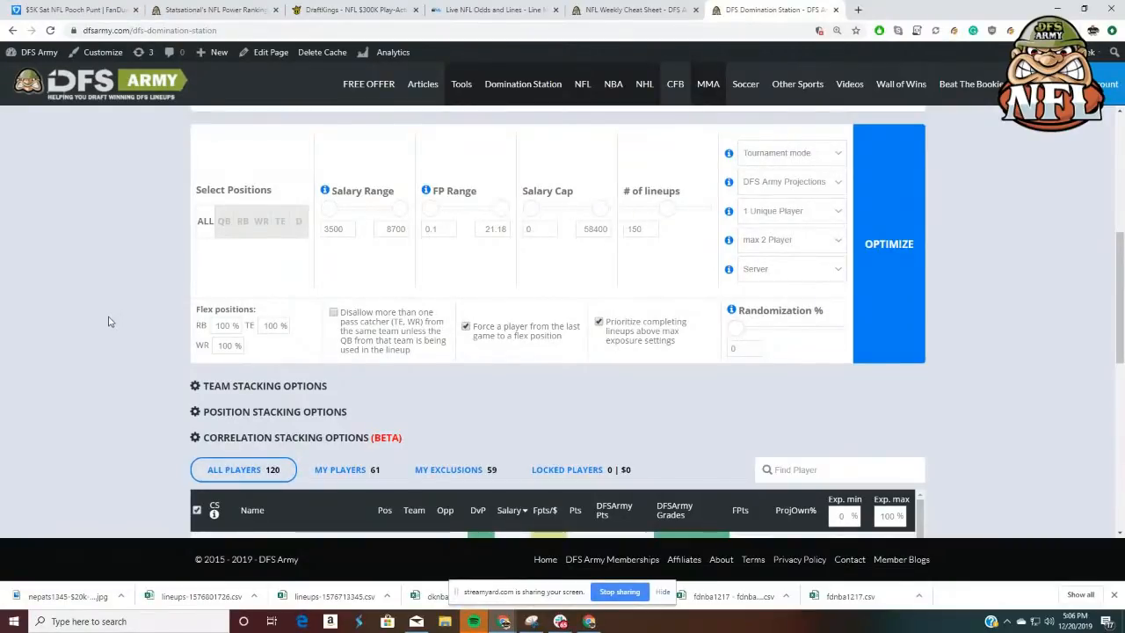
pyautogui.click(750, 328)
pyautogui.click(742, 337)
pyautogui.scroll(-2, 983, 376)
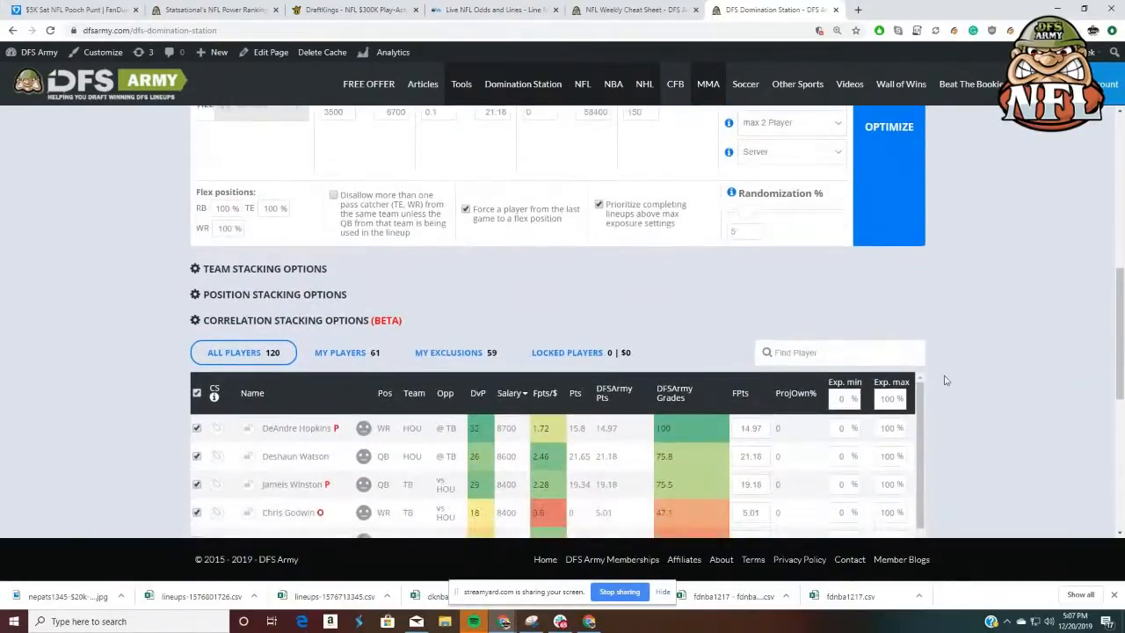
pyautogui.scroll(-2, 952, 378)
pyautogui.scroll(2, 953, 380)
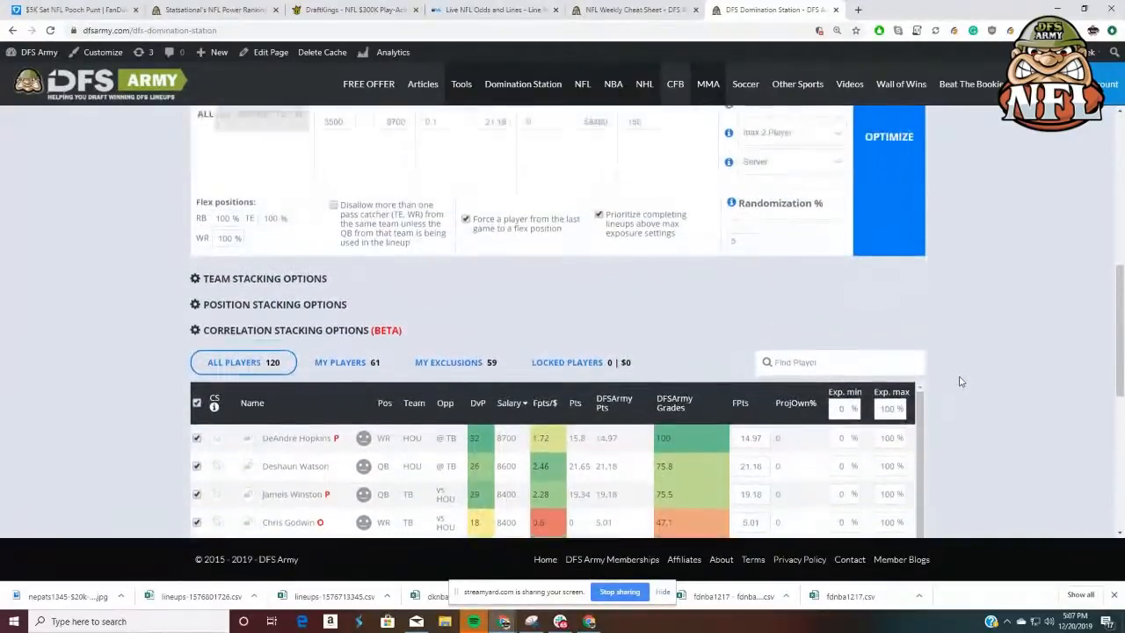
pyautogui.scroll(1, 960, 381)
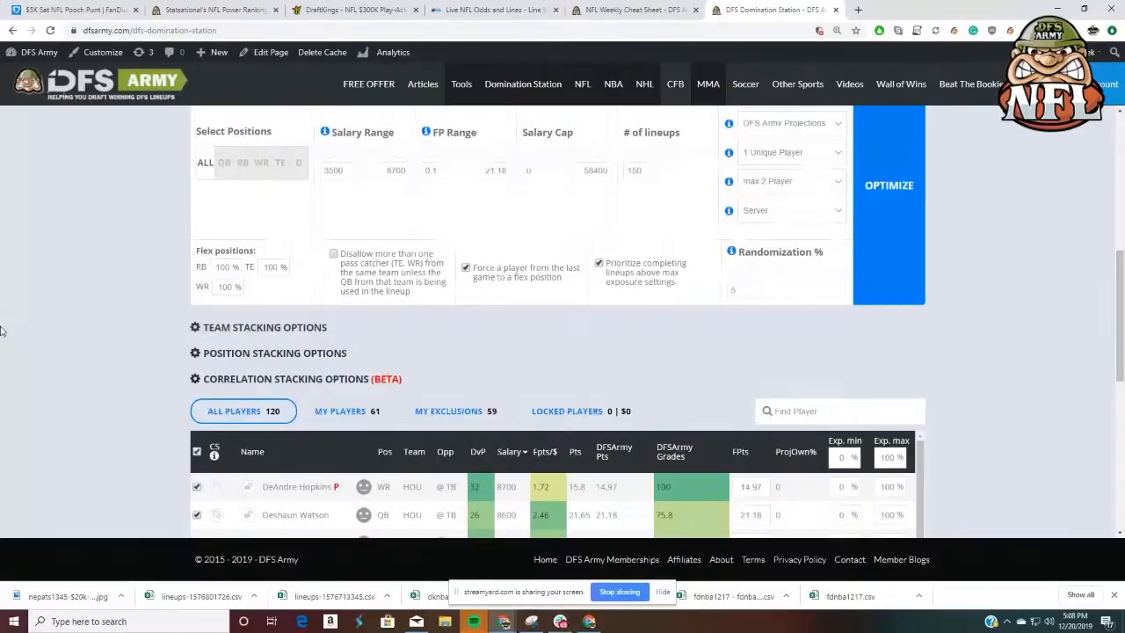
# Open the correlation stacking options and add a new stacking rule
pyautogui.scroll(-1, 876, 310)
pyautogui.scroll(-3, 887, 299)
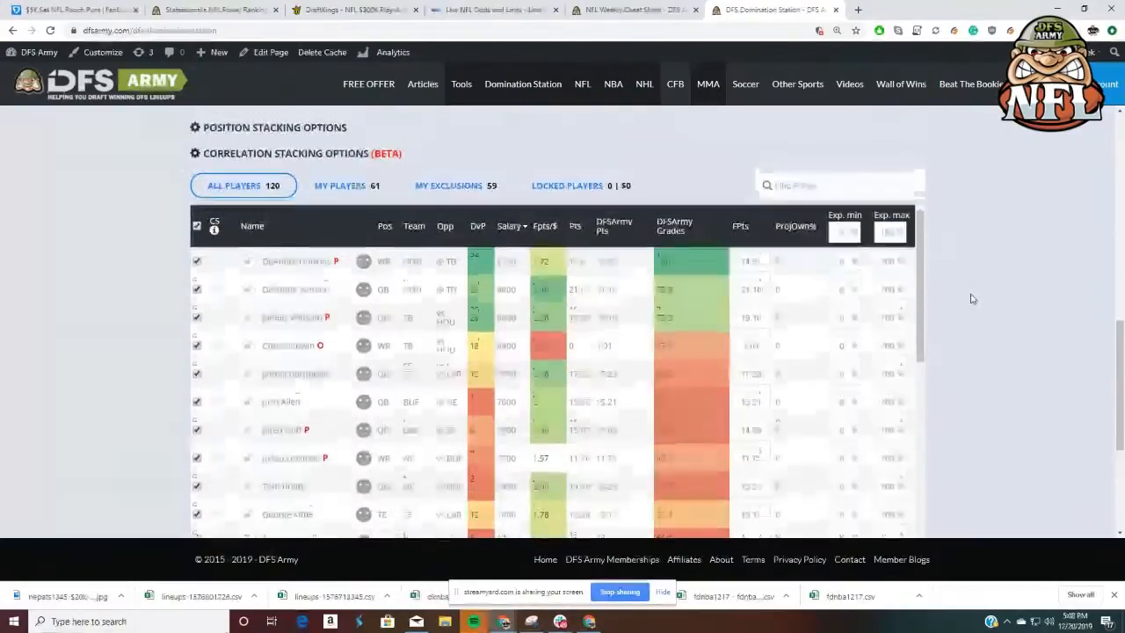
pyautogui.scroll(1, 949, 296)
pyautogui.click(330, 203)
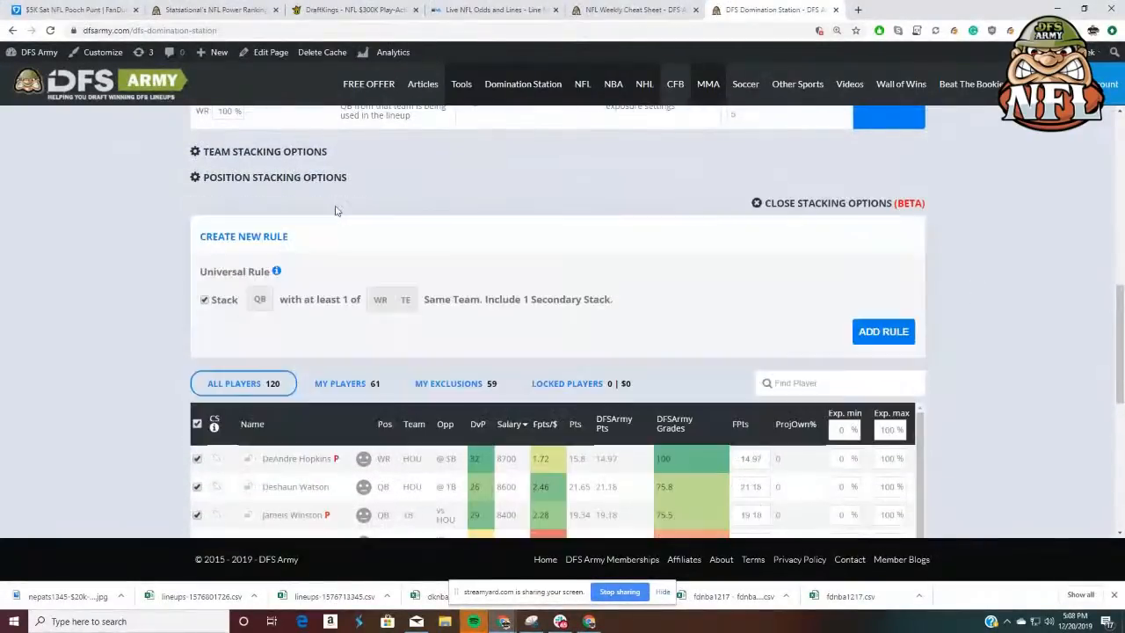
pyautogui.scroll(-1, 957, 260)
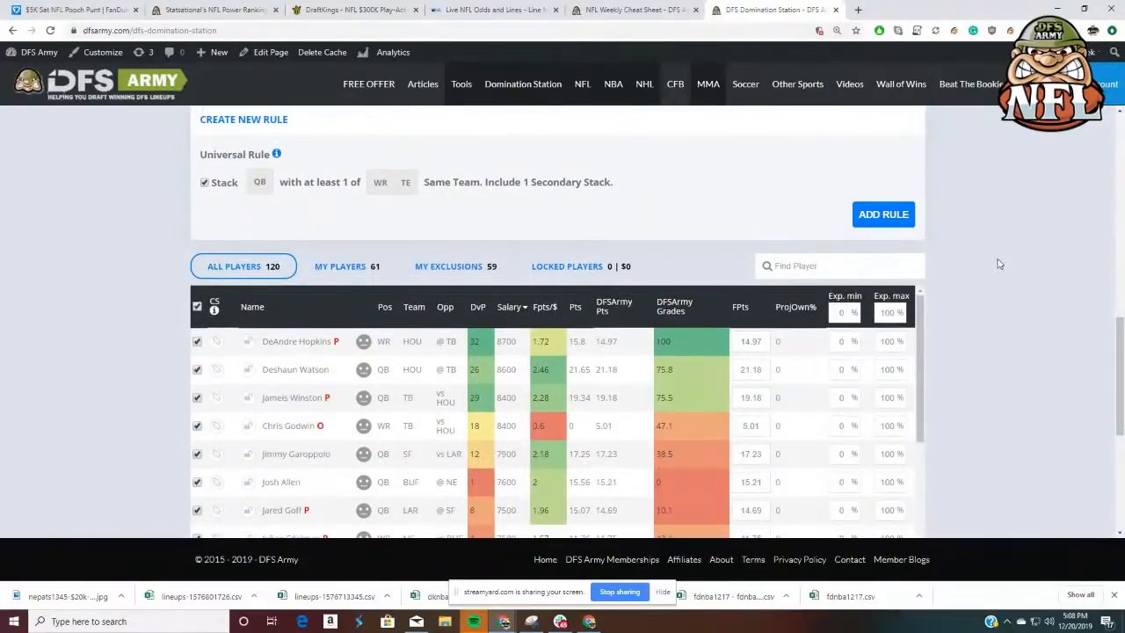
pyautogui.scroll(1, 268, 251)
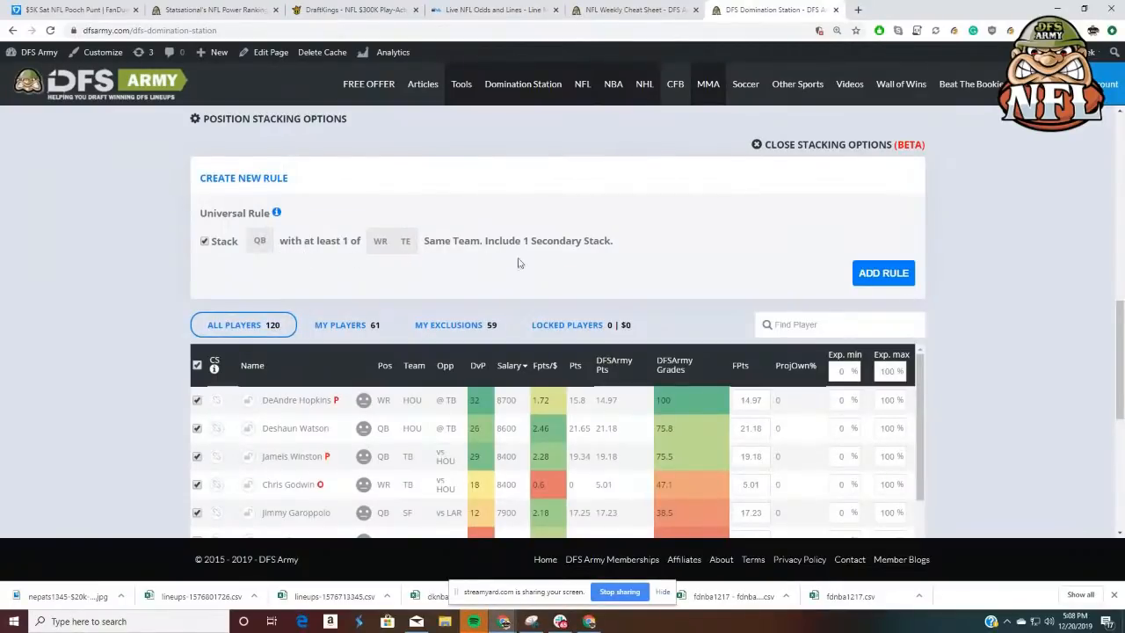
pyautogui.click(864, 278)
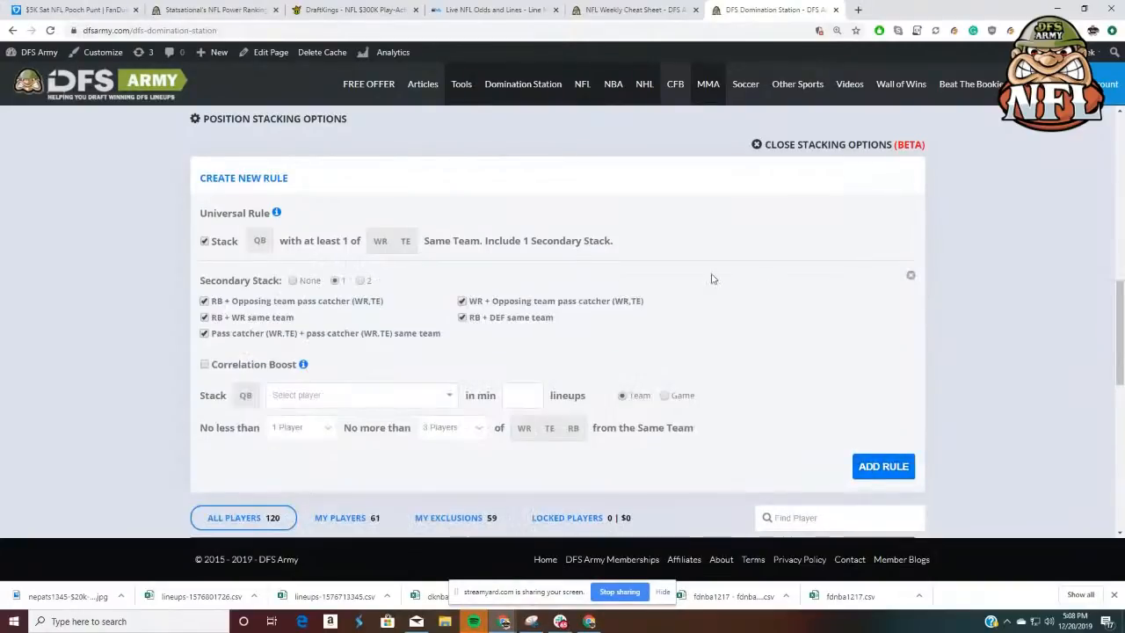
pyautogui.scroll(-1, 710, 278)
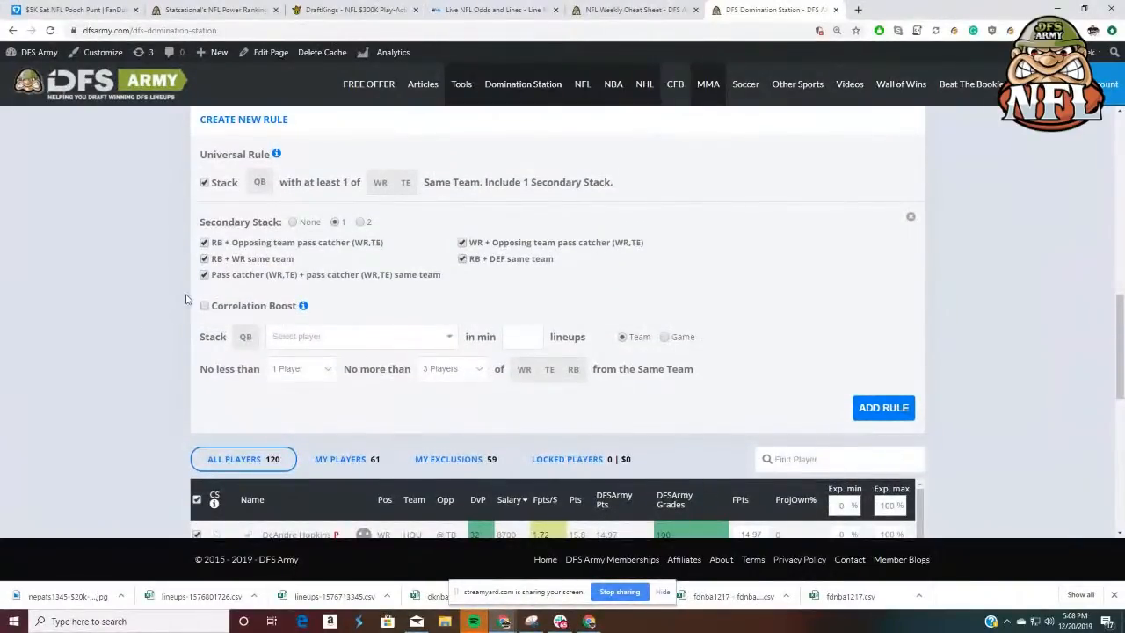
pyautogui.scroll(-1, 188, 299)
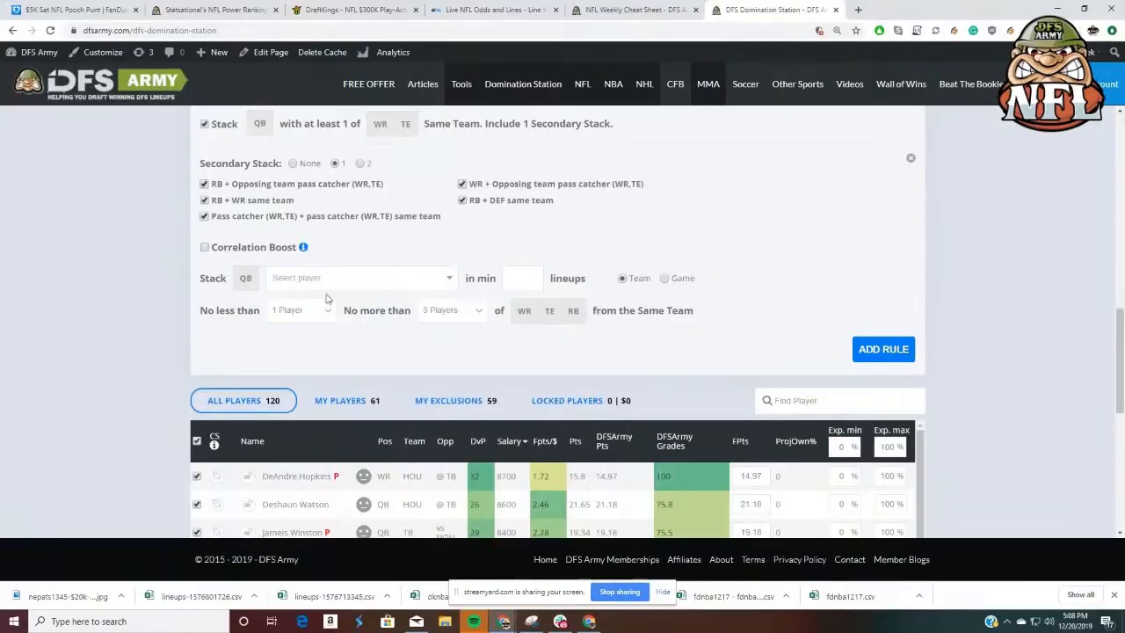
# Set the rule's secondary stack to None and choose Deshaun Watson as the stacked quarterback
pyautogui.click(293, 163)
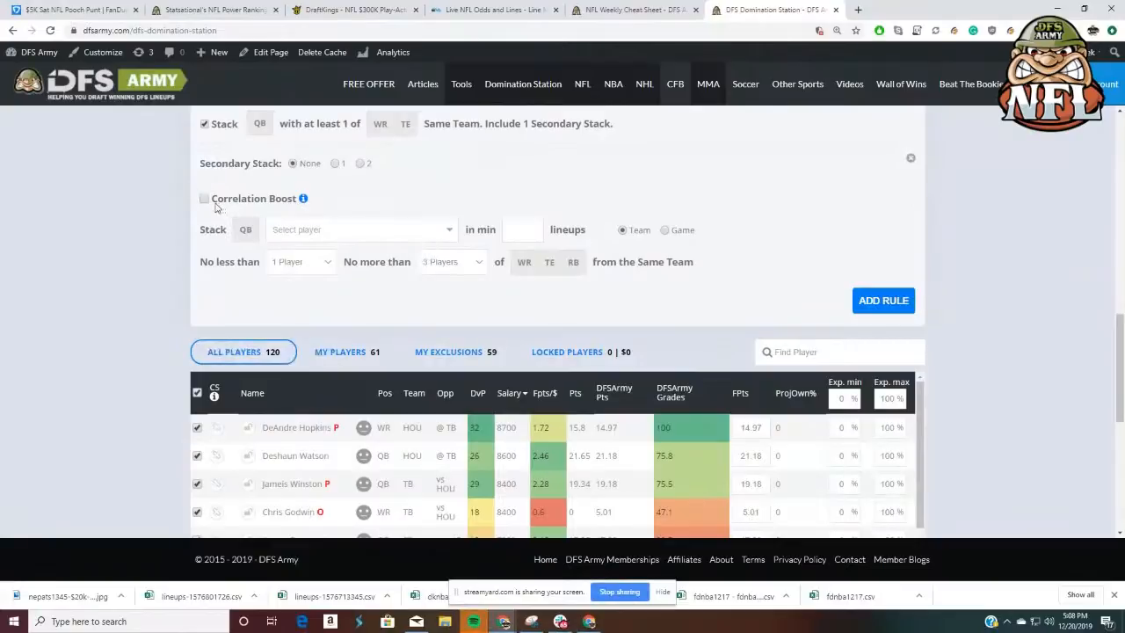
pyautogui.click(306, 231)
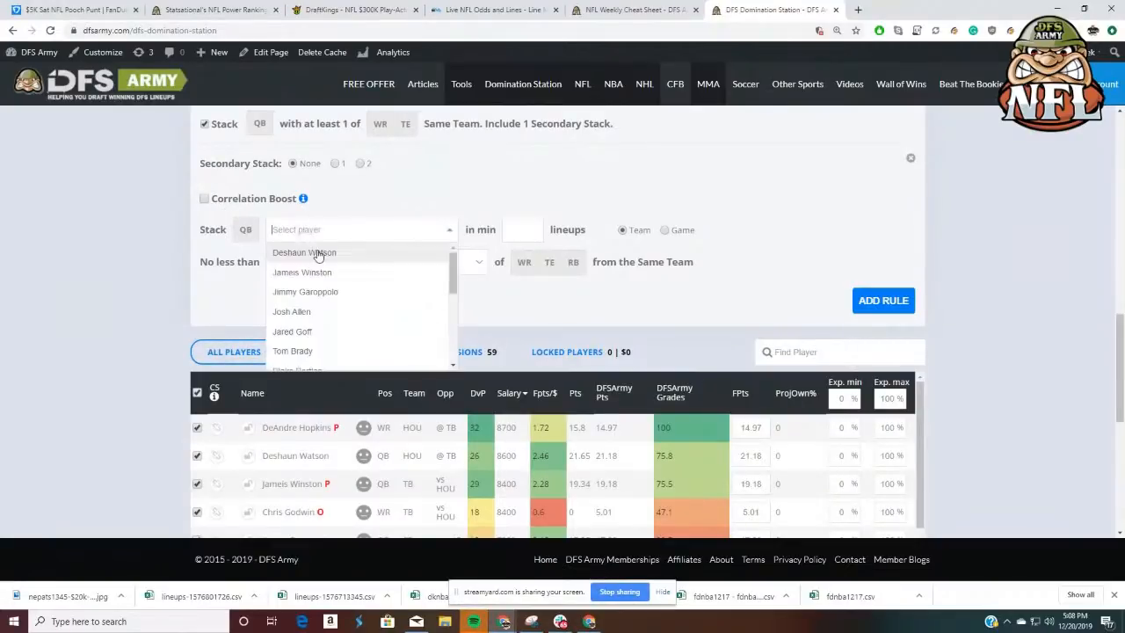
pyautogui.click(318, 254)
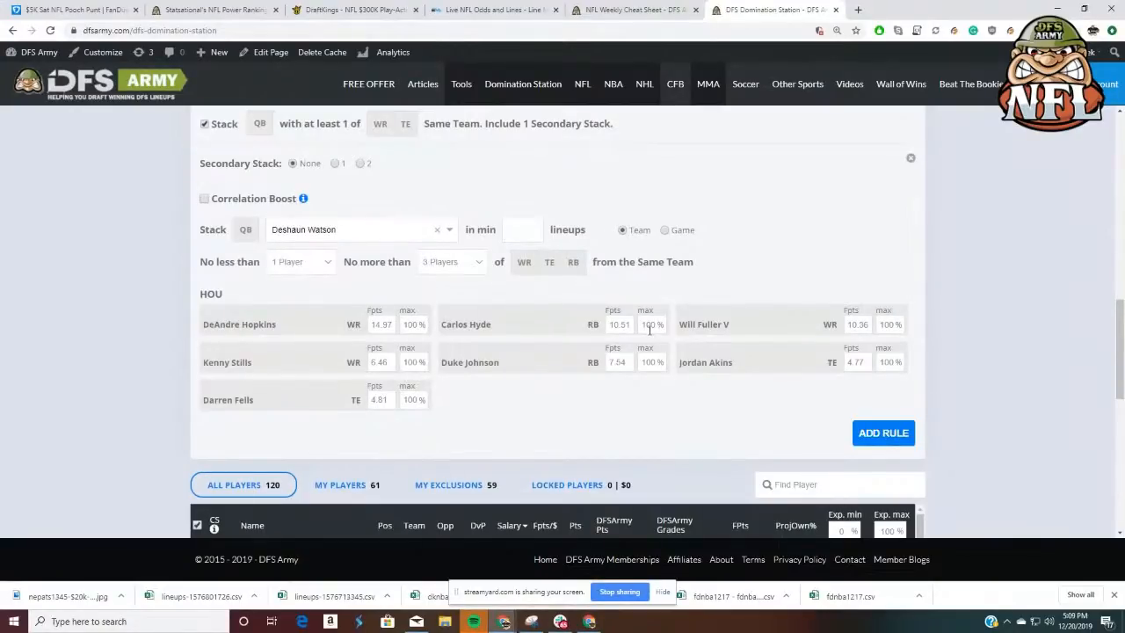
# Set Carlos Hyde's maximum exposure to 0% in the Deshaun Watson stack
pyautogui.doubleClick(651, 330)
pyautogui.write('0')
pyautogui.press('BackSpace')
pyautogui.write('0')
# Enable Correlation Boost for the Deshaun Watson team stack and require it in at least 30 lineups
pyautogui.click(205, 200)
pyautogui.moveTo(305, 200)
pyautogui.doubleClick(525, 227)
pyautogui.write('30')
# Add a second Deshaun Watson rule with no secondary stack and with Correlation Boost enabled
pyautogui.click(869, 433)
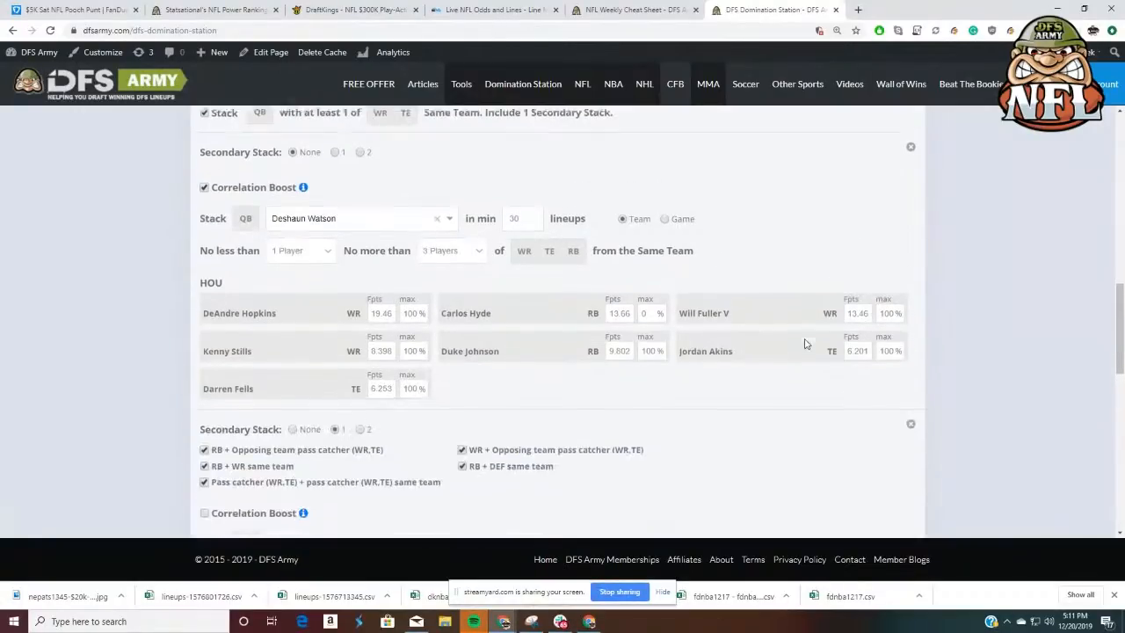
pyautogui.scroll(-1, 303, 272)
pyautogui.click(295, 265)
pyautogui.click(319, 333)
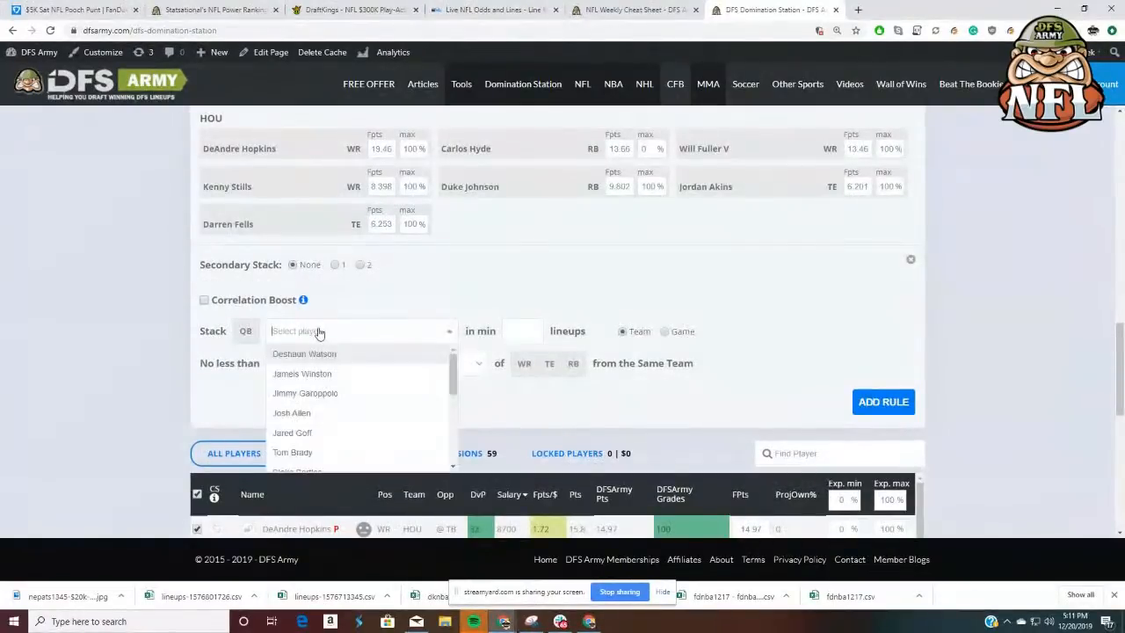
pyautogui.click(318, 353)
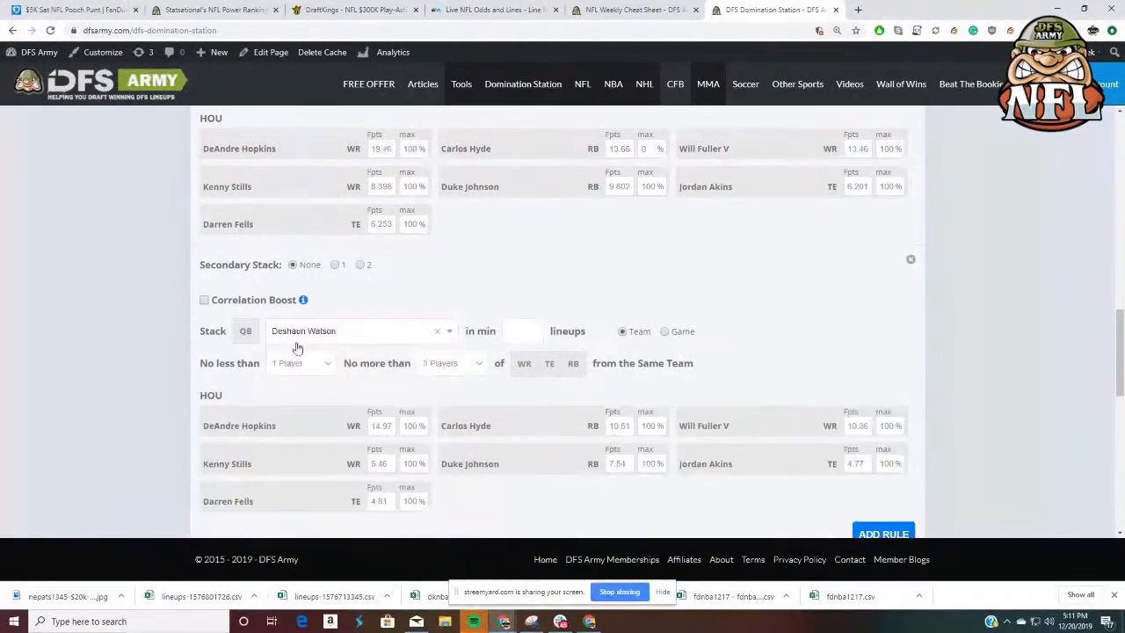
pyautogui.click(204, 300)
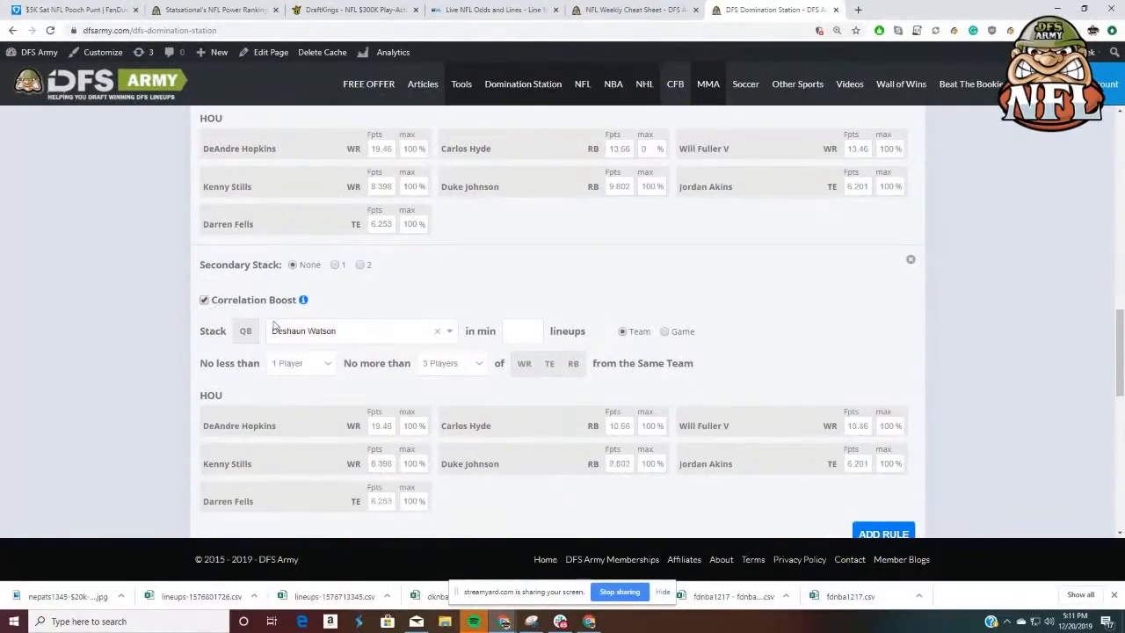
# Make the second Deshaun Watson rule a Game stack in at least 15 lineups
pyautogui.click(668, 331)
pyautogui.write('15')
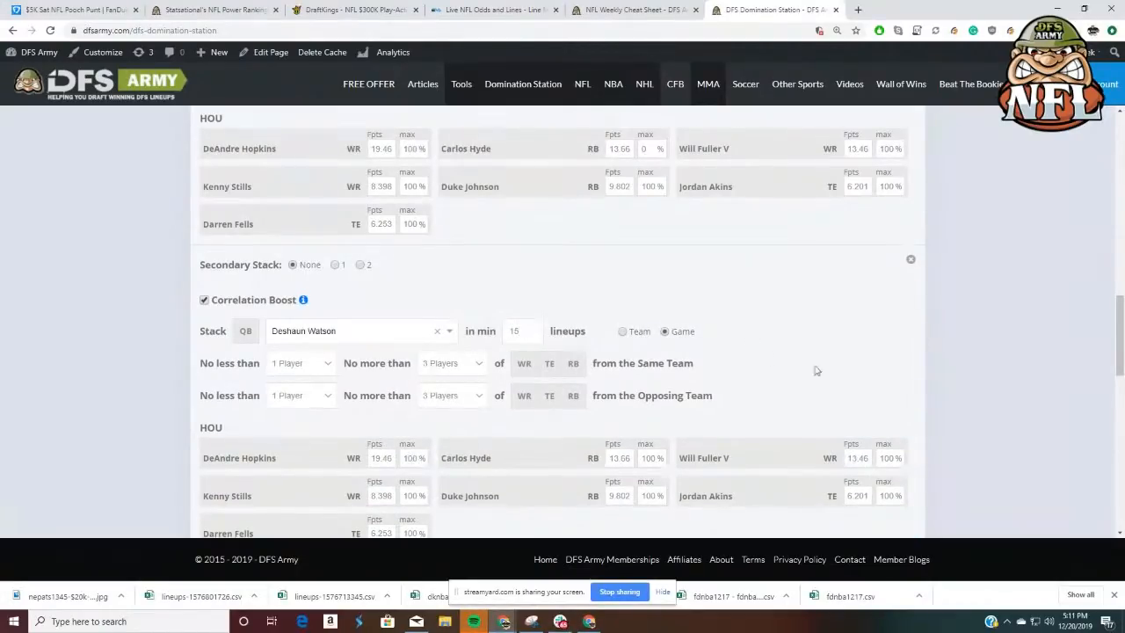
pyautogui.scroll(-1, 817, 361)
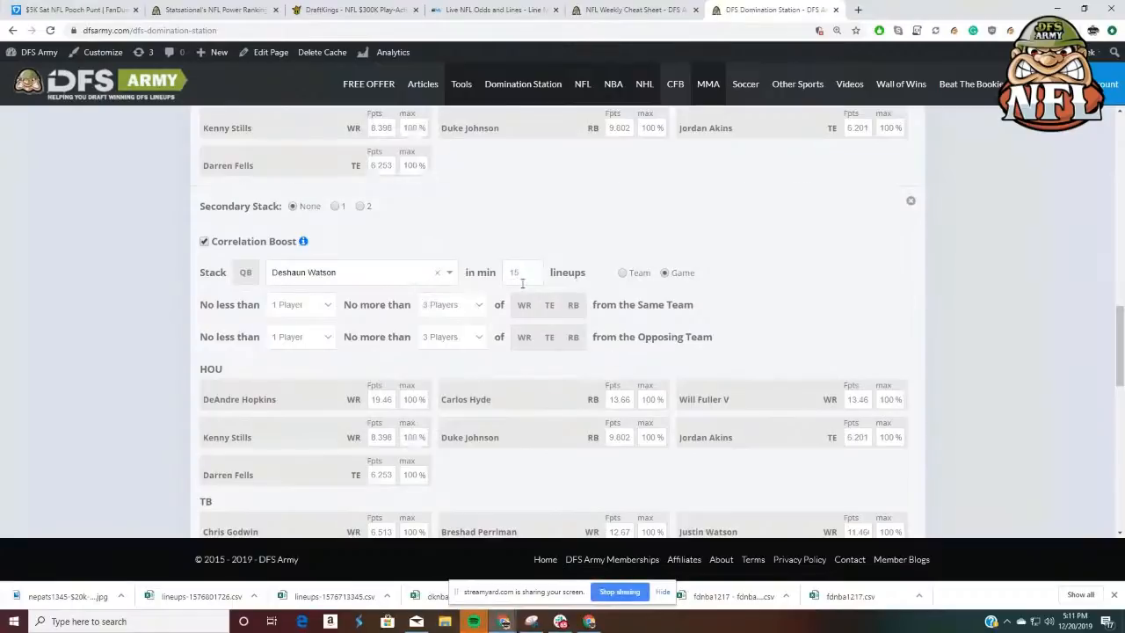
pyautogui.scroll(-3, 676, 329)
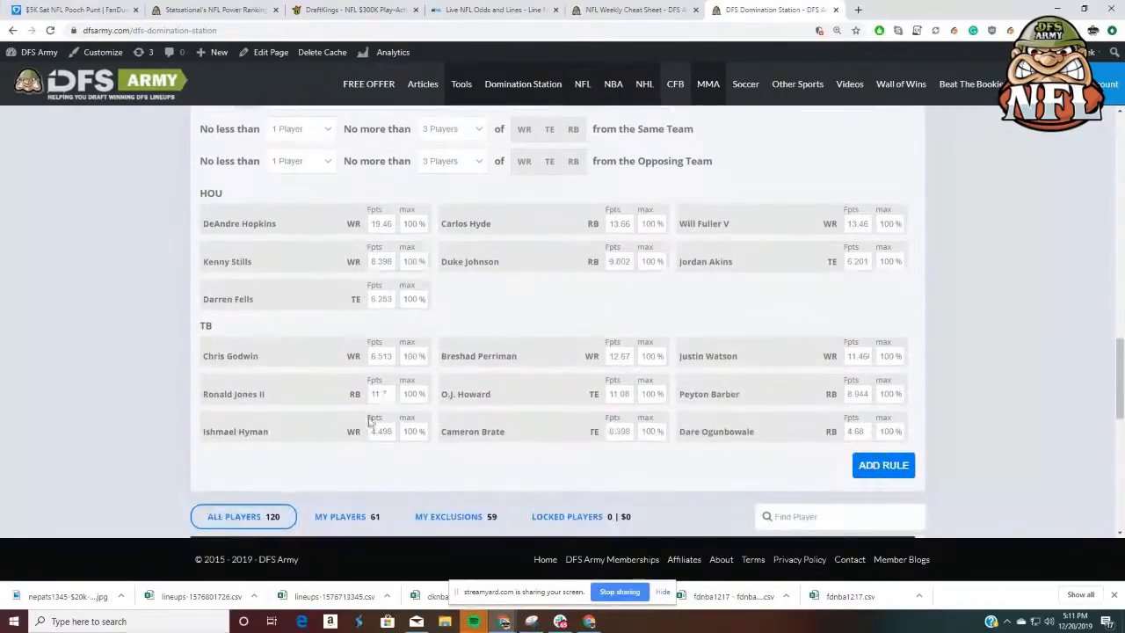
# Set Chris Godwin's maximum exposure to 0% in the Deshaun Watson game stack
pyautogui.click(378, 356)
pyautogui.click(409, 356)
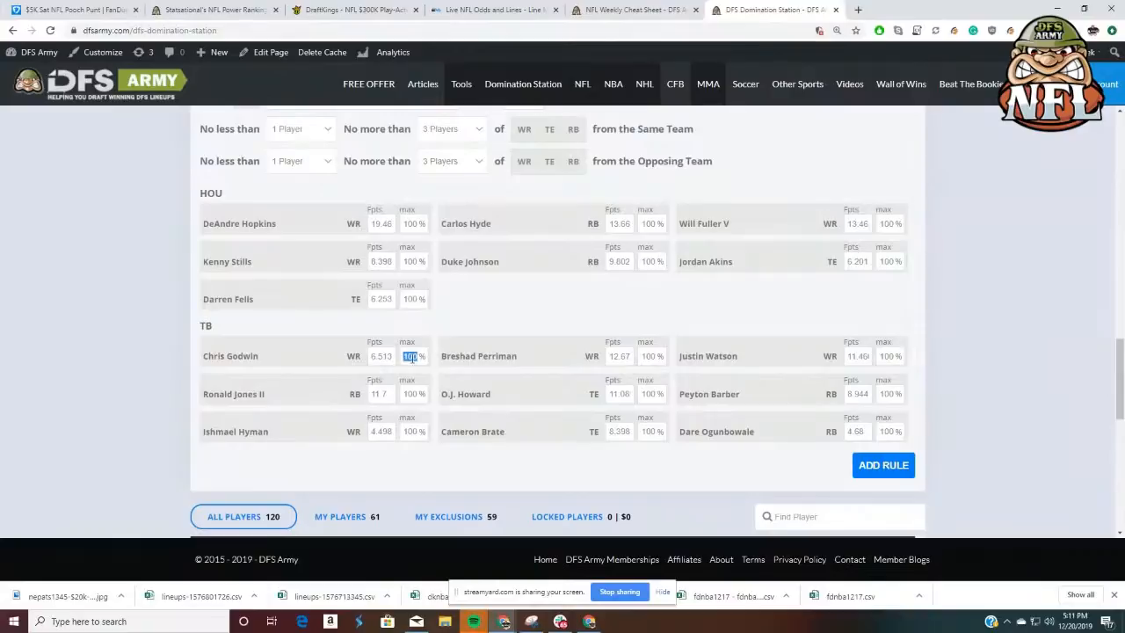
pyautogui.write('0')
# Review the settings and player exposures of the two Deshaun Watson stacking rules
pyautogui.scroll(1, 488, 388)
pyautogui.scroll(-1, 490, 386)
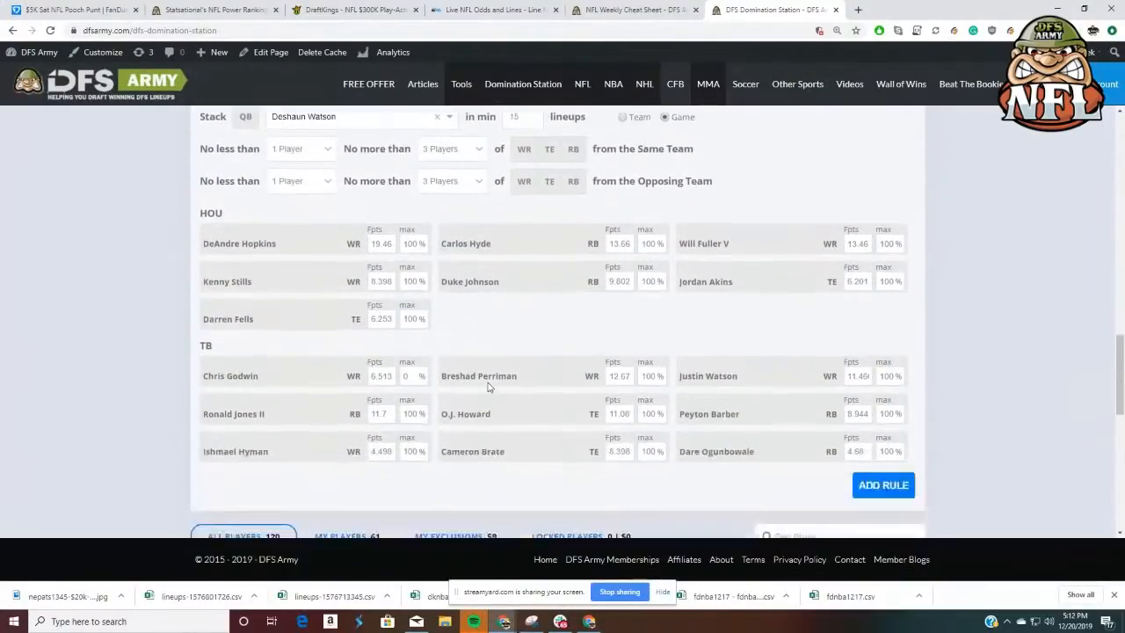
pyautogui.scroll(-1, 489, 387)
pyautogui.scroll(1, 484, 387)
pyautogui.scroll(2, 229, 202)
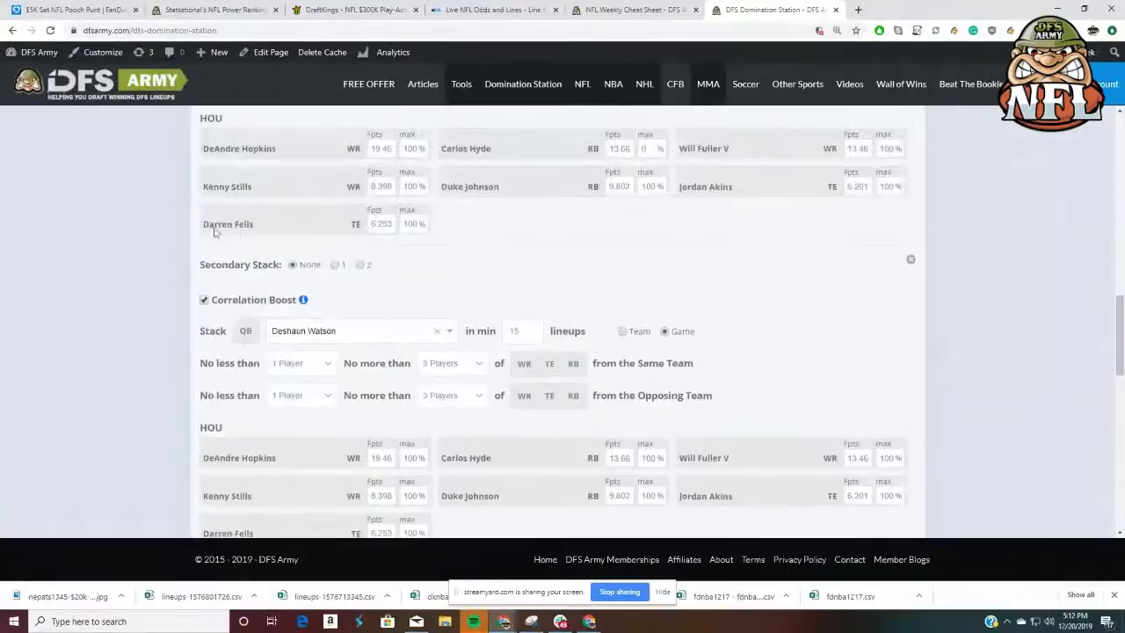
pyautogui.scroll(3, 440, 312)
pyautogui.scroll(-6, 442, 306)
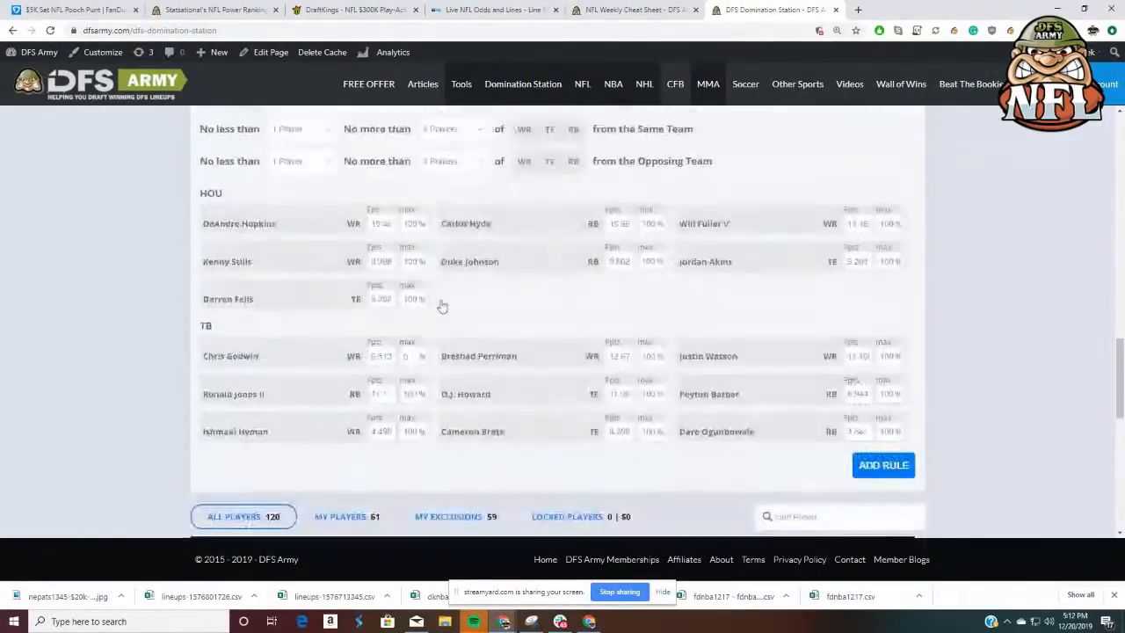
pyautogui.scroll(3, 753, 402)
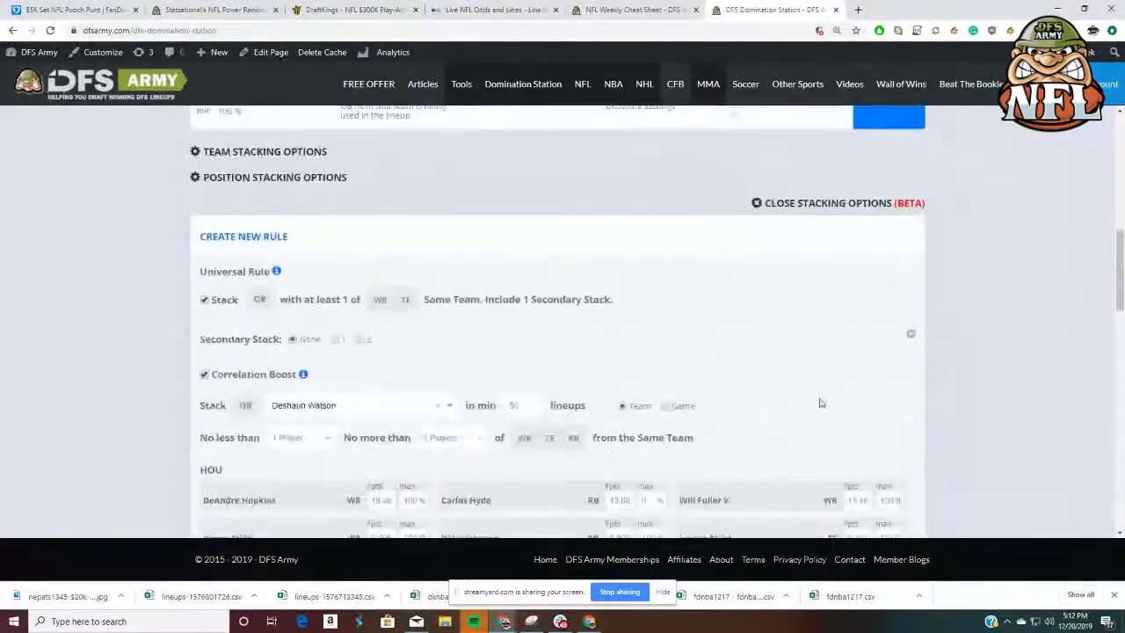
pyautogui.scroll(-4, 820, 402)
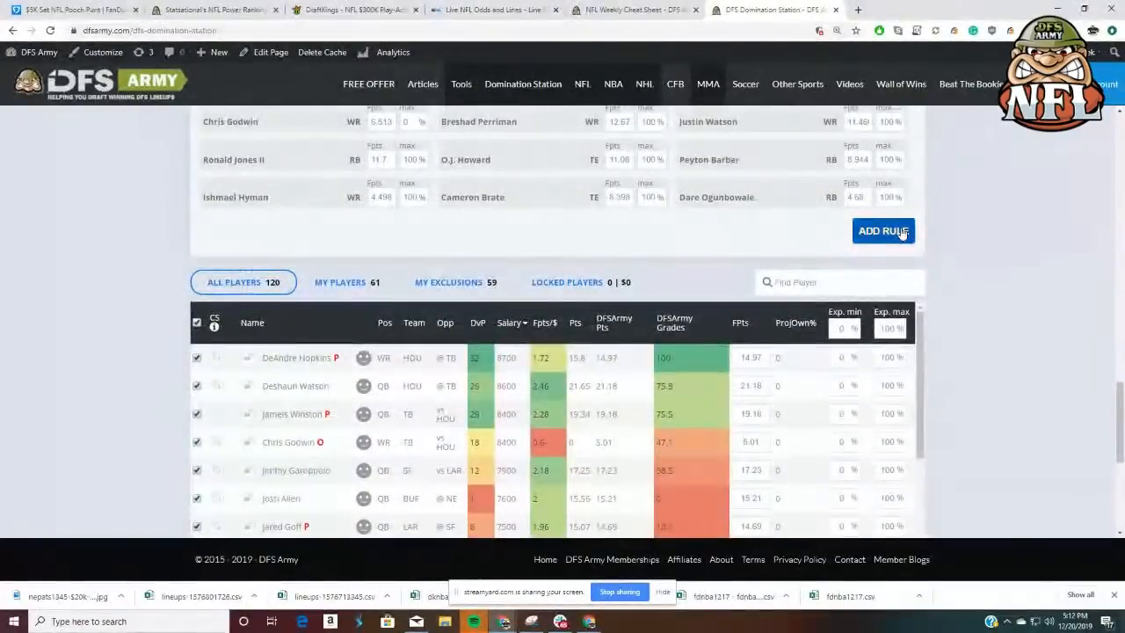
# Add a third stacking rule with Jameis Winston as the stacked quarterback
pyautogui.click(883, 231)
pyautogui.click(334, 356)
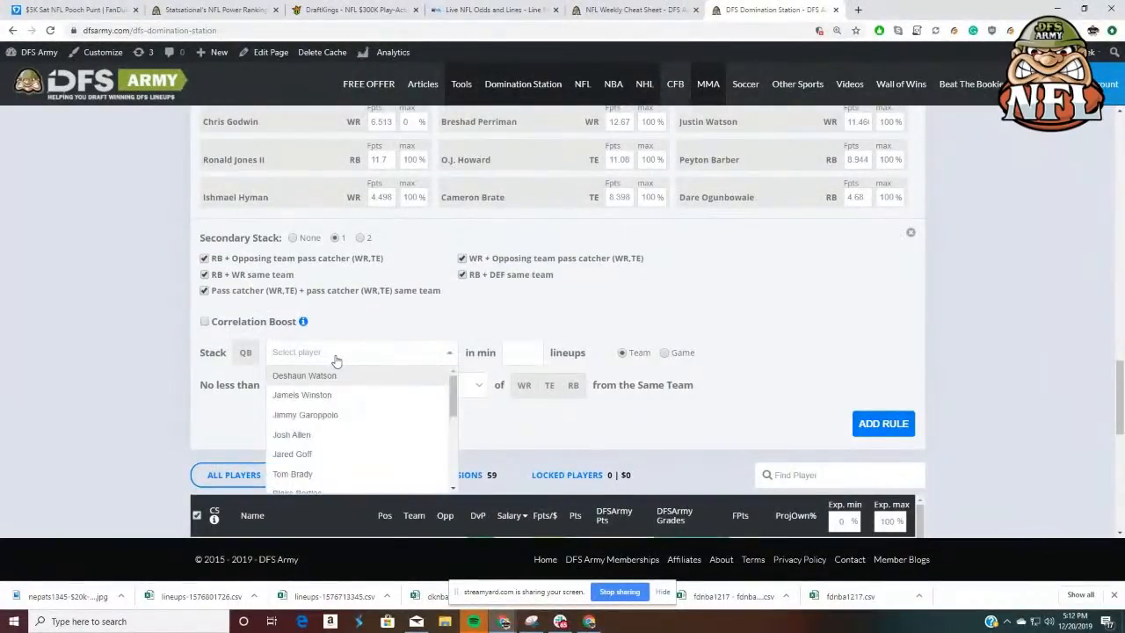
pyautogui.write('wi')
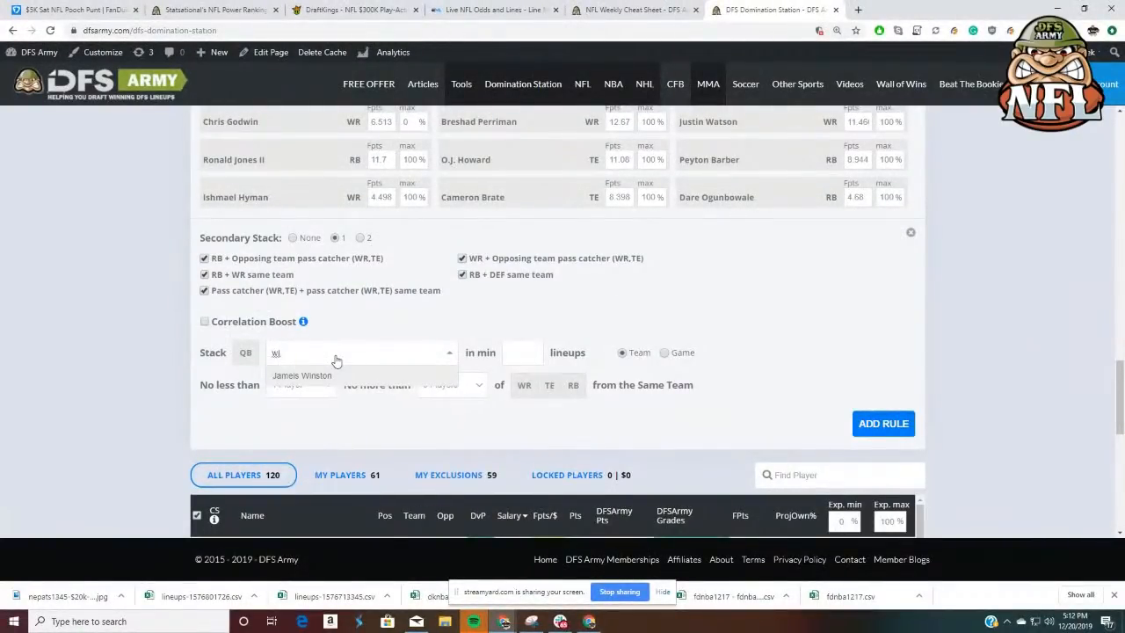
pyautogui.click(328, 378)
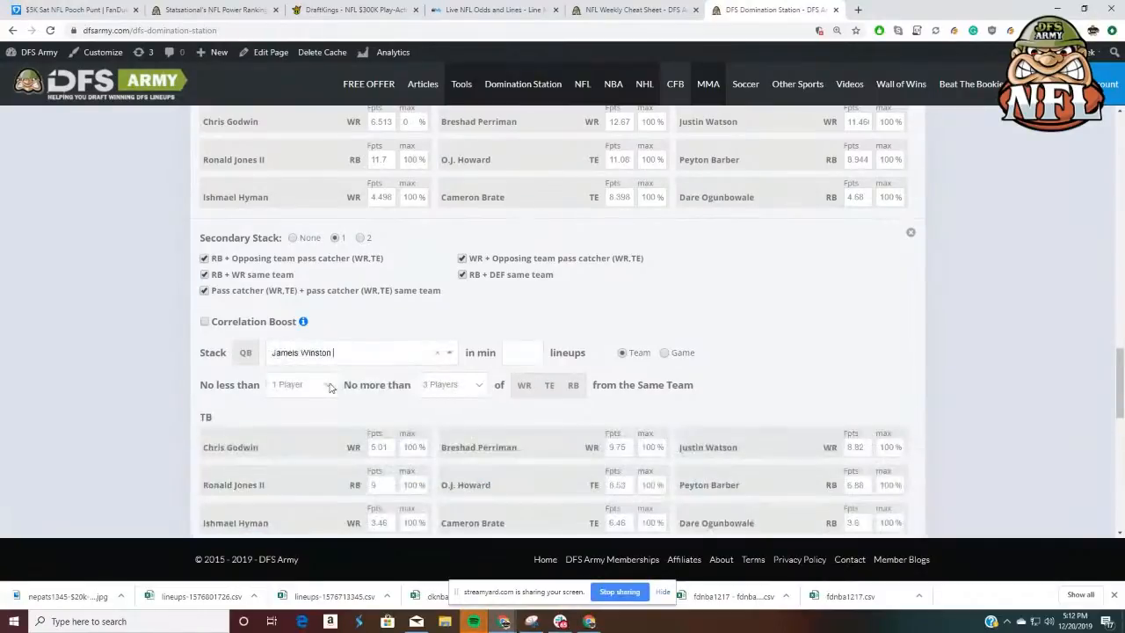
# Make the Jameis Winston rule a Game stack in at least 40 lineups with Correlation Boost enabled
pyautogui.click(664, 352)
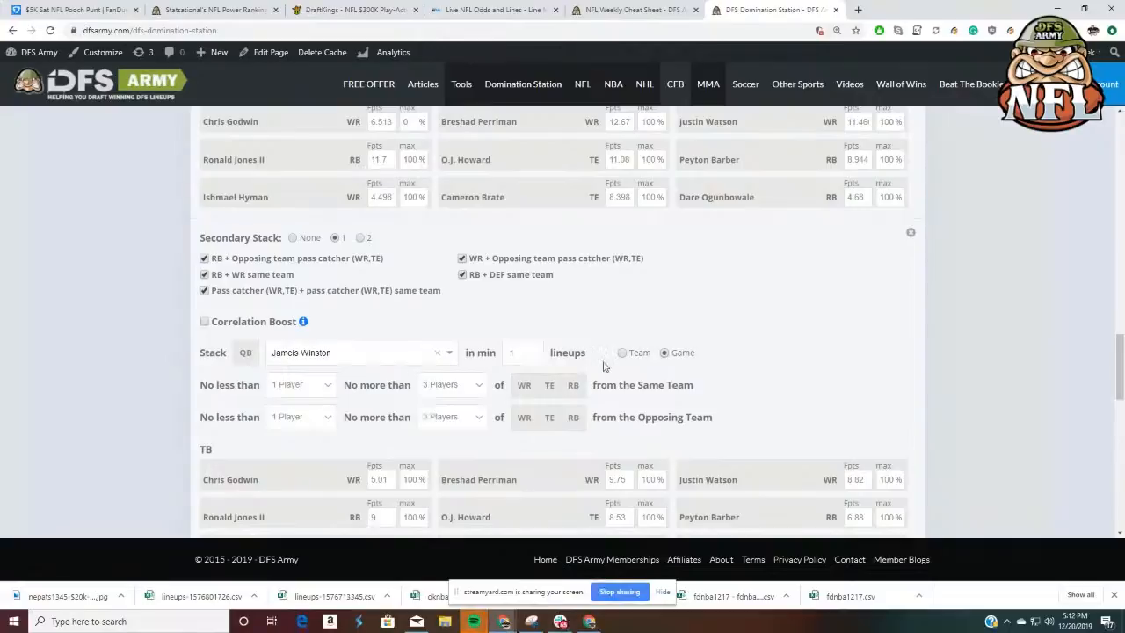
pyautogui.click(536, 355)
pyautogui.scroll(-2, 677, 294)
pyautogui.click(205, 204)
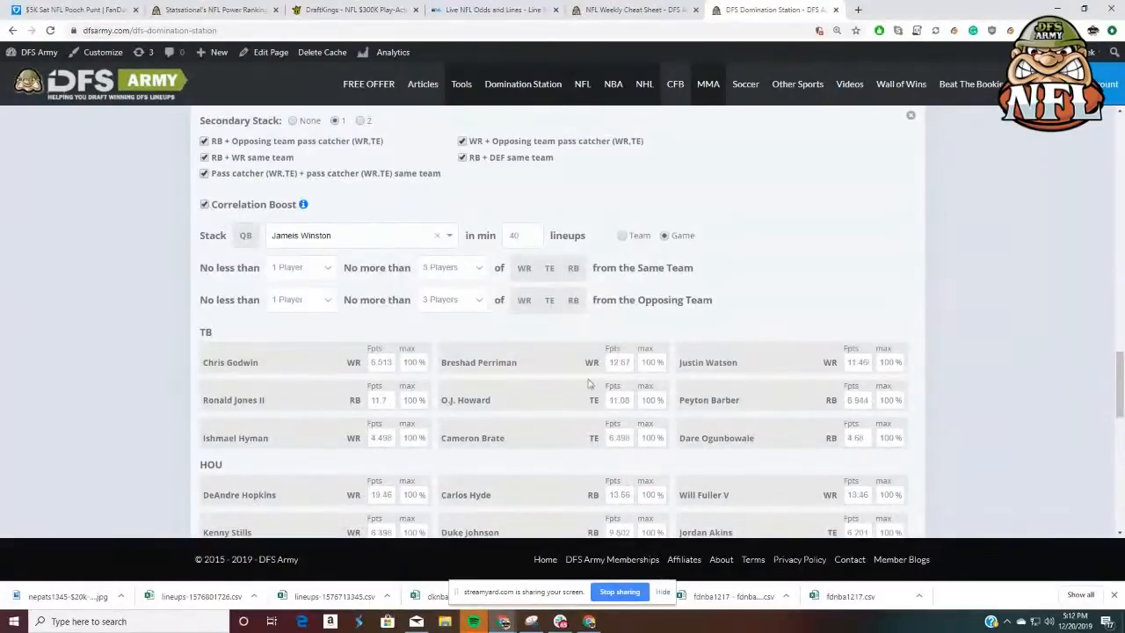
# Set Chris Godwin's projected fantasy points to 0 in the Jameis Winston game stack
pyautogui.scroll(-2, 493, 351)
pyautogui.doubleClick(370, 246)
pyautogui.write('0')
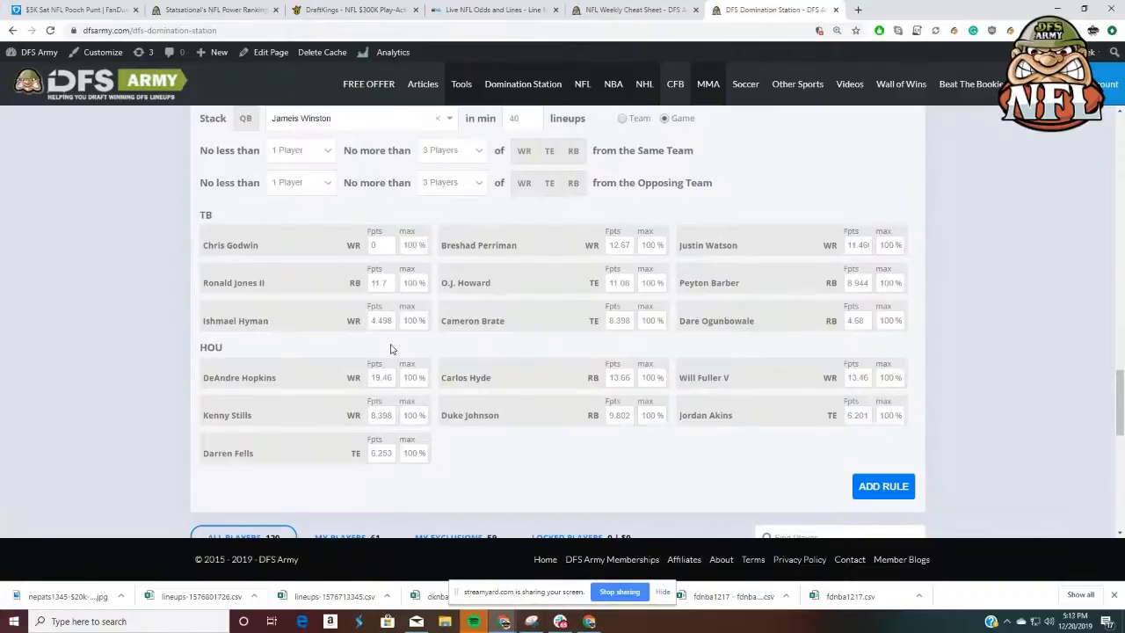
pyautogui.scroll(3, 706, 369)
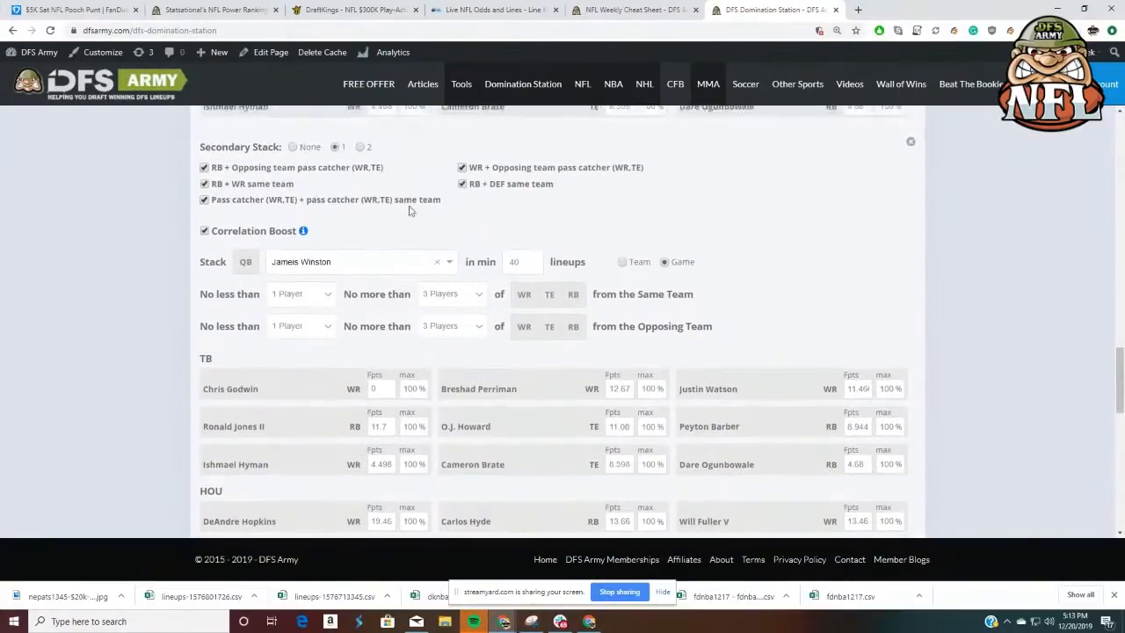
# Set the secondary stack to None for the Jameis Winston rule and check the rules above it
pyautogui.click(292, 179)
pyautogui.scroll(-5, 668, 292)
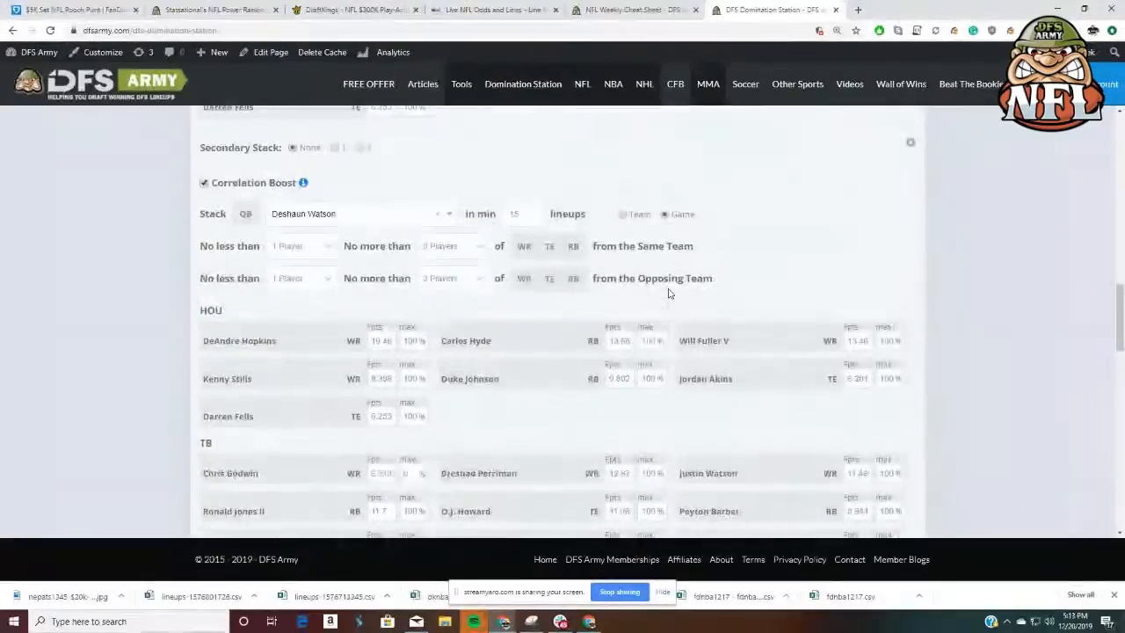
pyautogui.scroll(2, 669, 293)
pyautogui.scroll(-12, 686, 286)
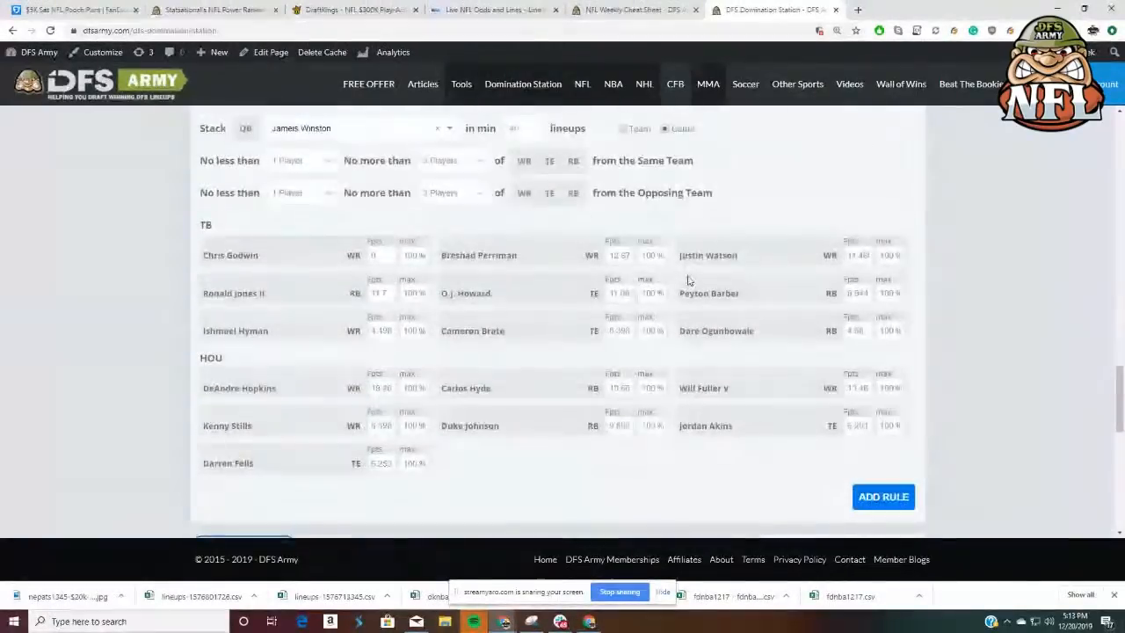
pyautogui.scroll(3, 689, 275)
pyautogui.scroll(-4, 690, 275)
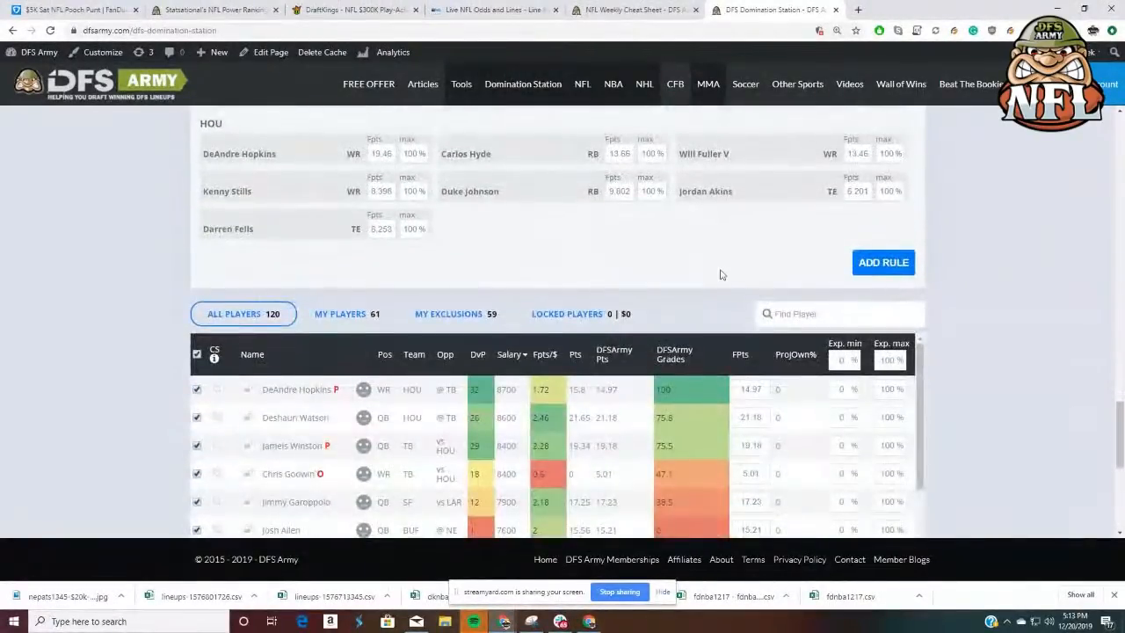
# Run the optimizer in Tournament mode to build 150 lineups with the stacking rules
pyautogui.scroll(10, 1000, 340)
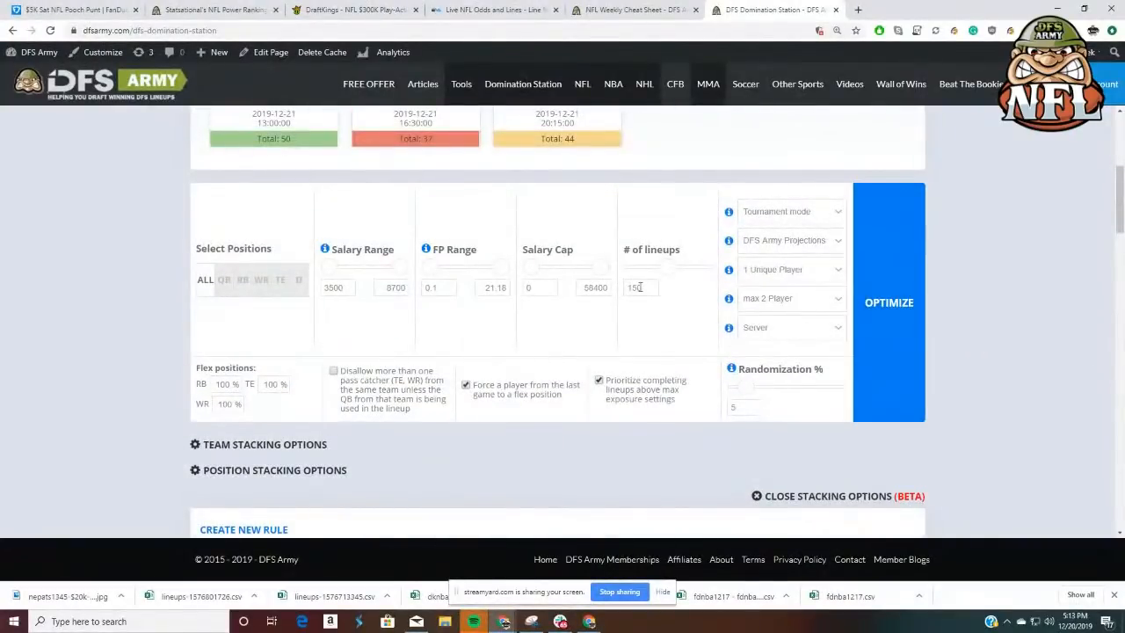
pyautogui.click(898, 283)
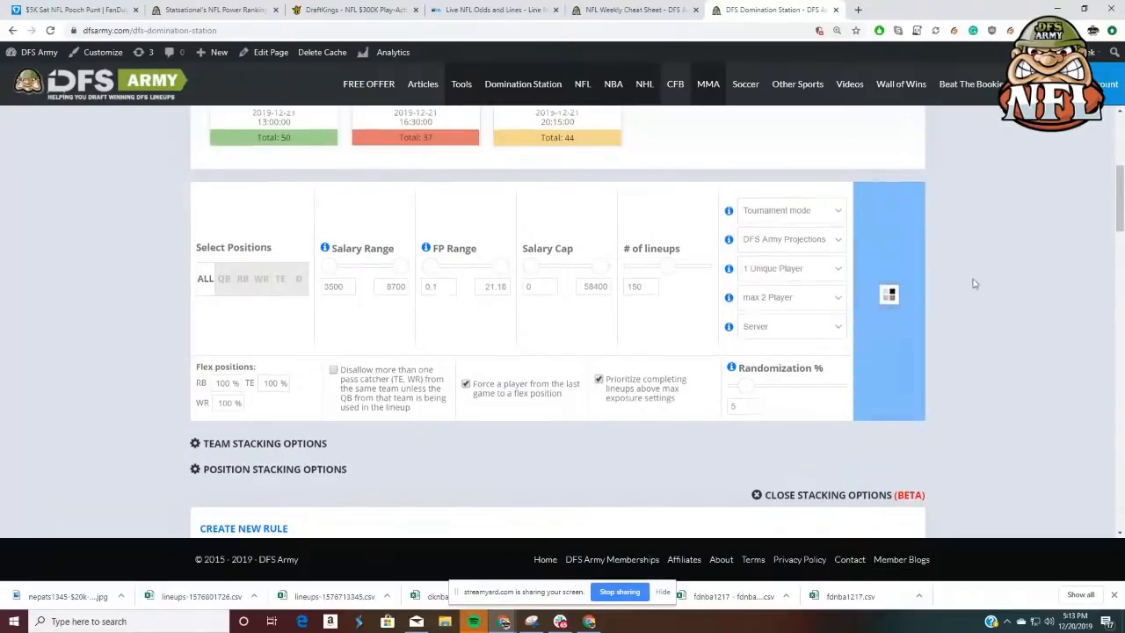
pyautogui.scroll(-3, 979, 288)
pyautogui.scroll(-4, 984, 291)
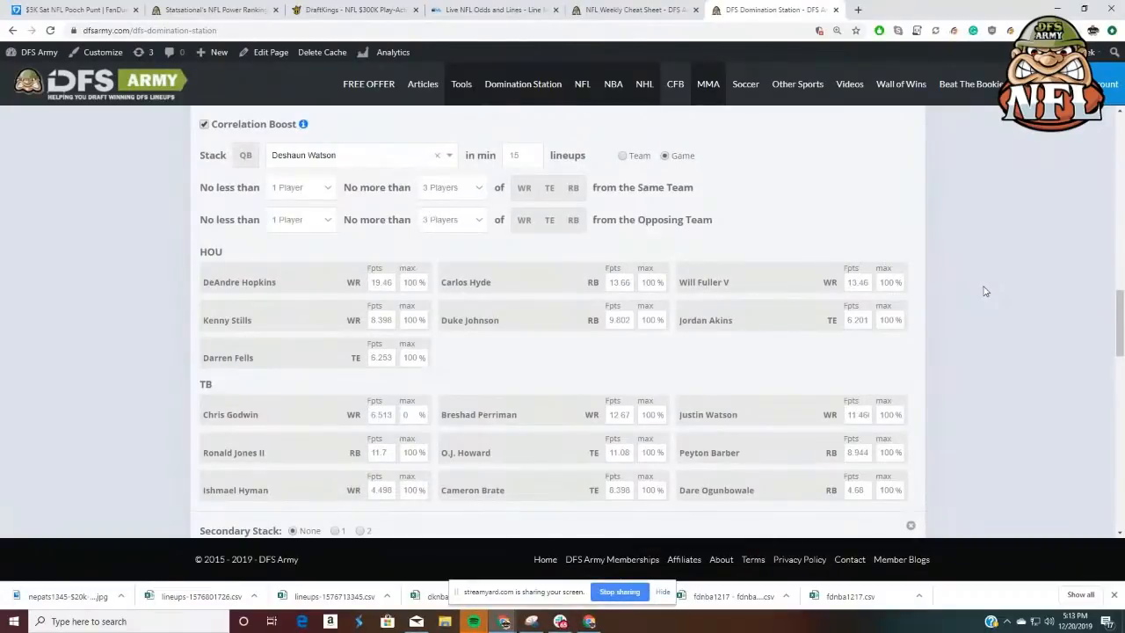
pyautogui.scroll(10, 984, 291)
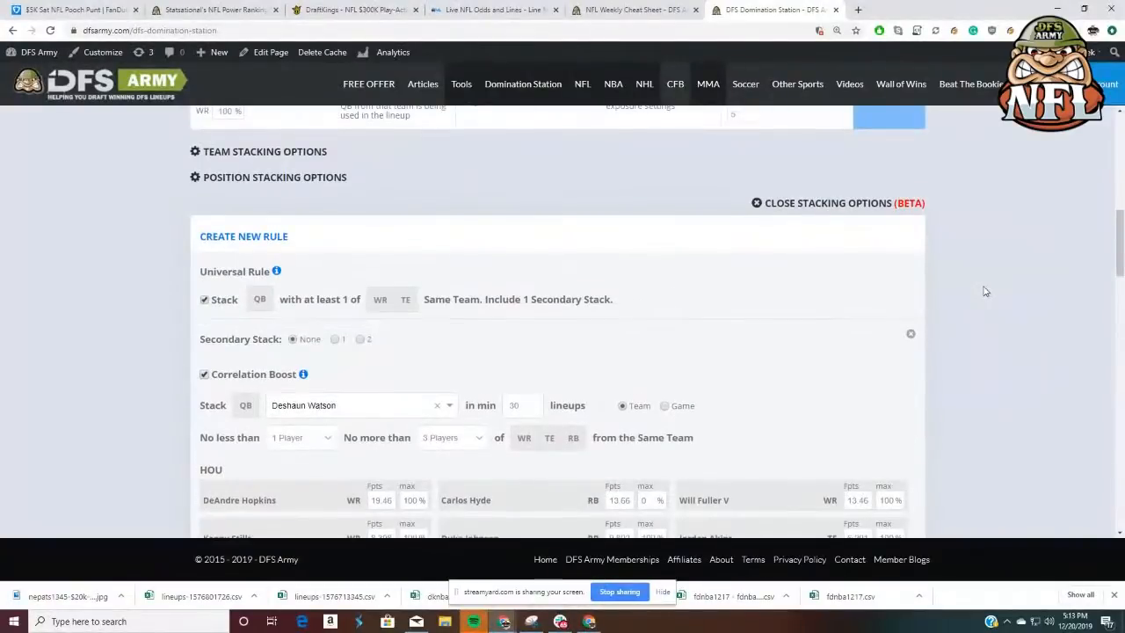
pyautogui.scroll(2, 984, 291)
pyautogui.scroll(-7, 984, 291)
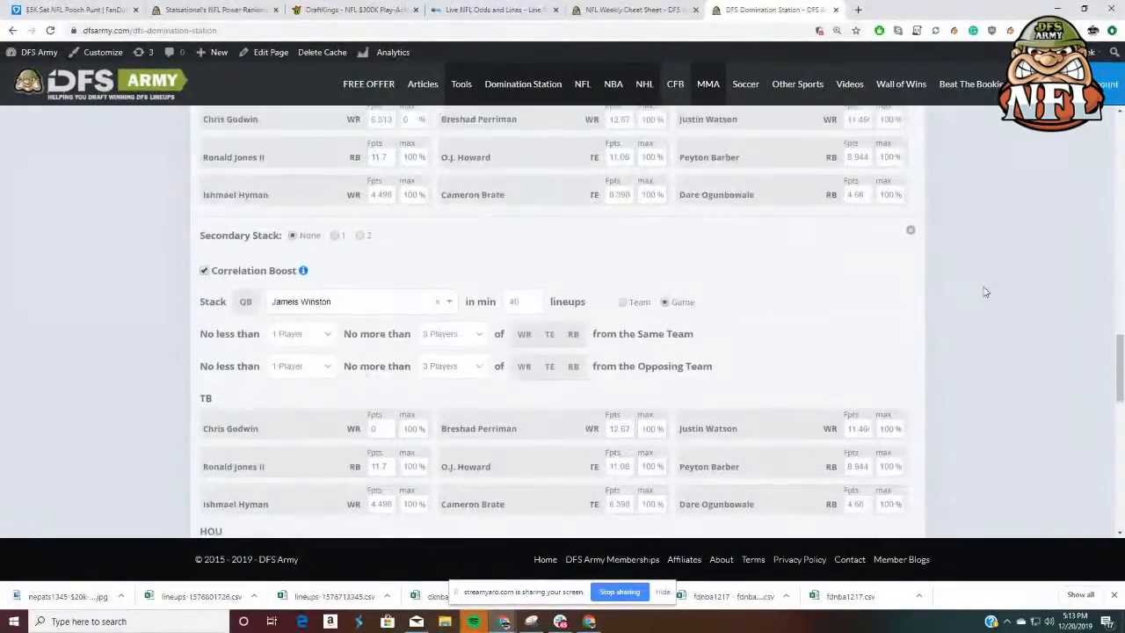
pyautogui.scroll(-10, 985, 292)
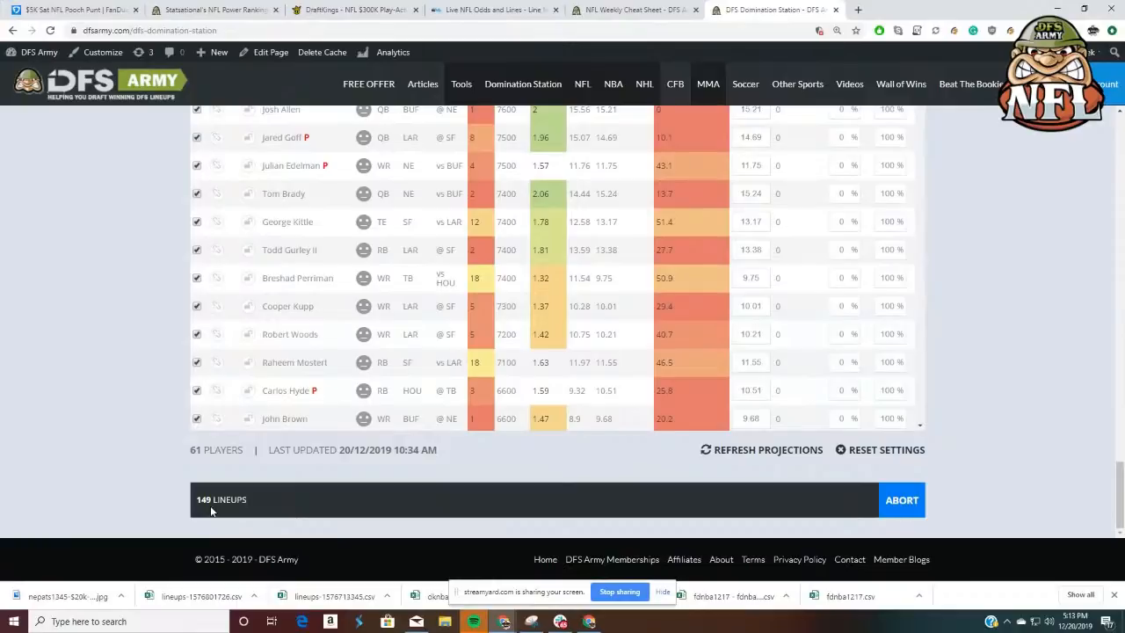
# Examine the quarterback exposures and the stack combinations in the generated lineups
pyautogui.scroll(-3, 211, 509)
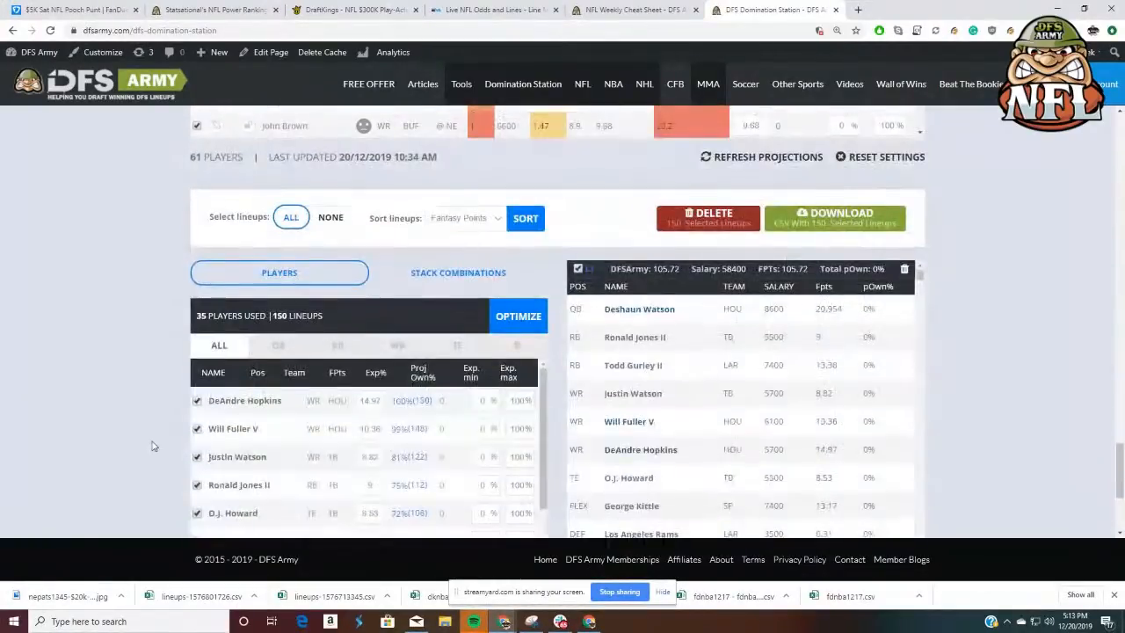
pyautogui.click(278, 346)
pyautogui.scroll(-1, 278, 347)
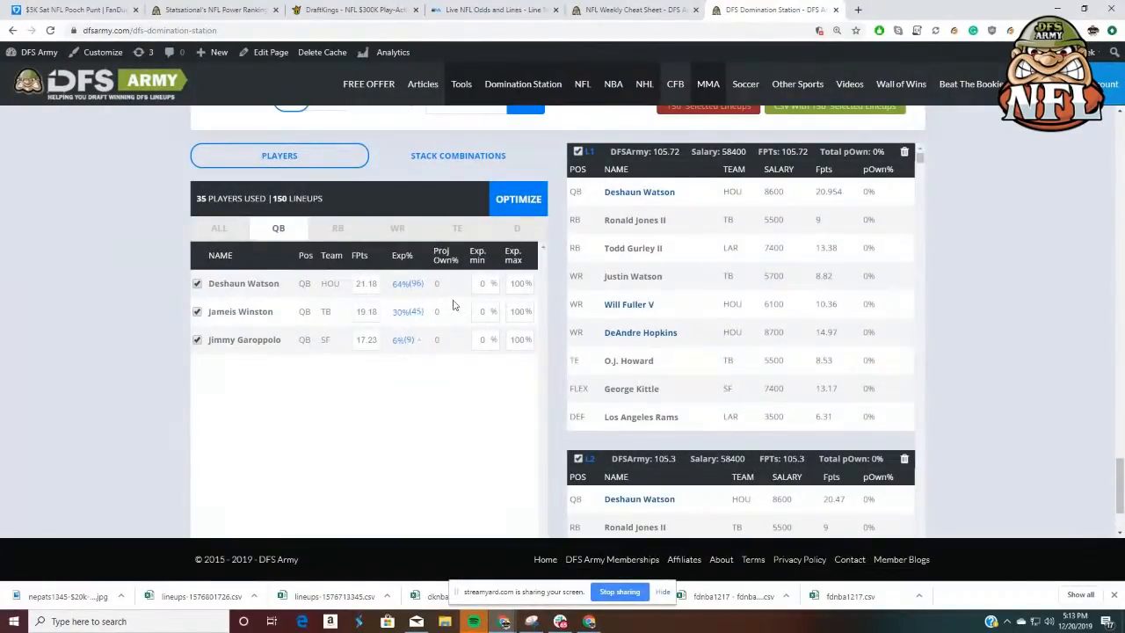
pyautogui.click(463, 156)
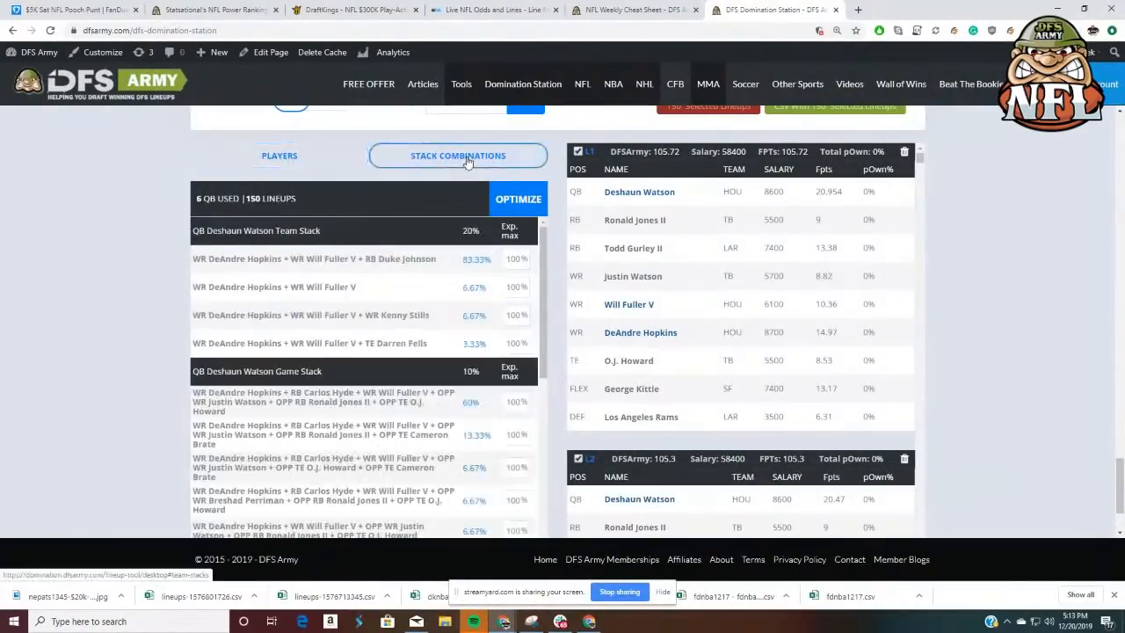
pyautogui.scroll(-4, 340, 349)
pyautogui.scroll(-10, 340, 349)
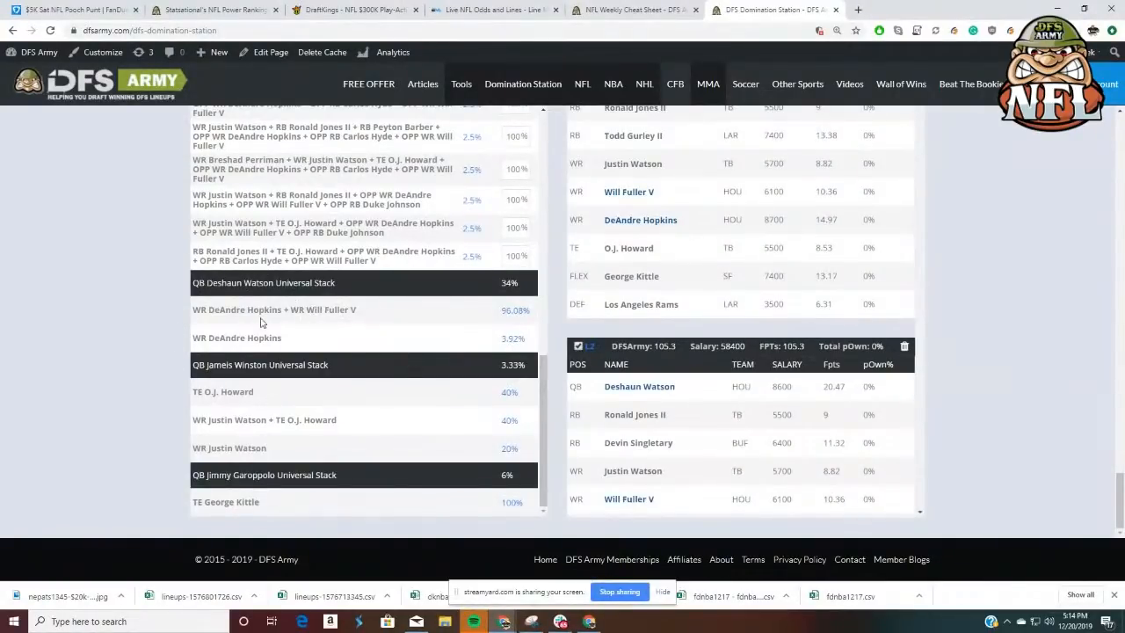
# Review the minimum lineups and player settings of the Deshaun Watson and Jameis Winston stacking rules against the results
pyautogui.scroll(3, 1081, 488)
pyautogui.scroll(10, 940, 396)
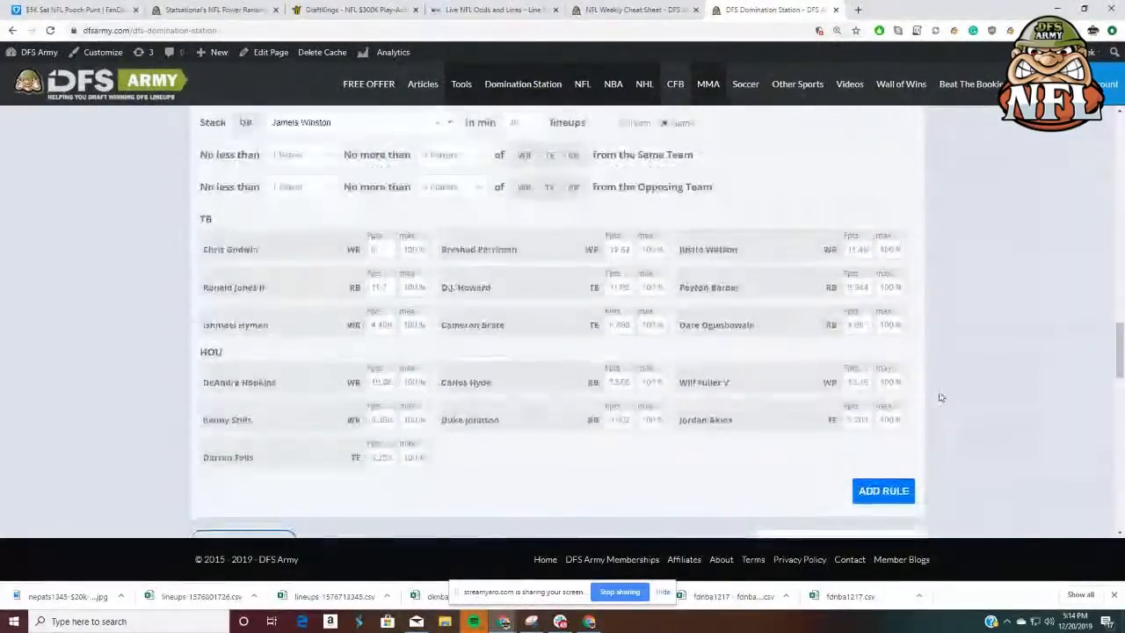
pyautogui.scroll(4, 640, 329)
pyautogui.scroll(5, 640, 328)
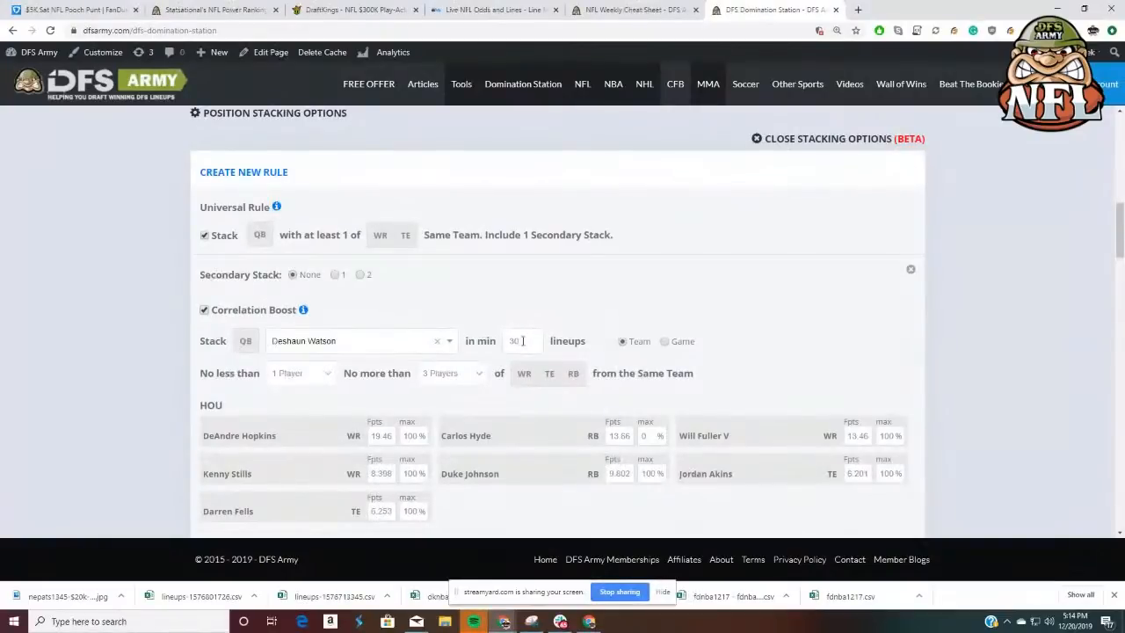
pyautogui.scroll(-1, 600, 319)
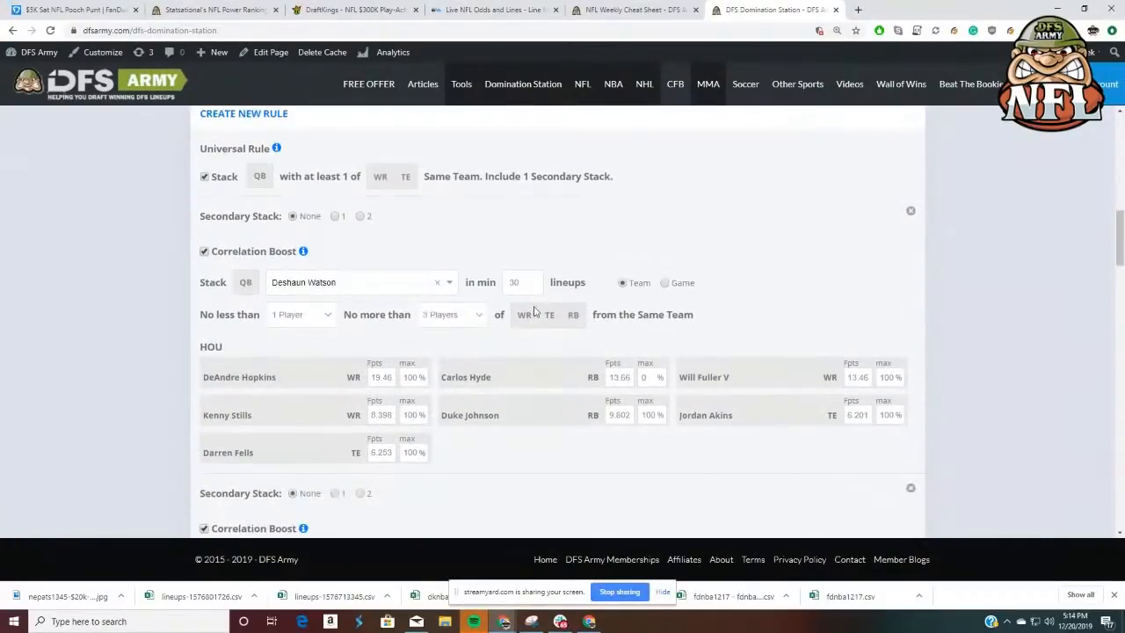
pyautogui.scroll(-5, 533, 311)
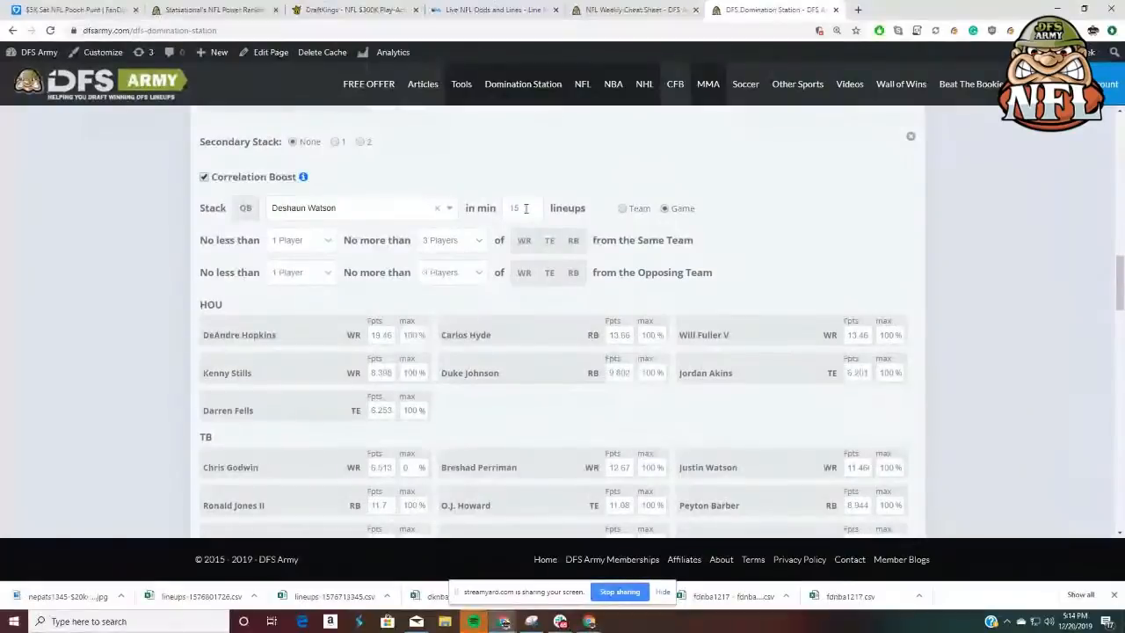
pyautogui.scroll(-5, 561, 286)
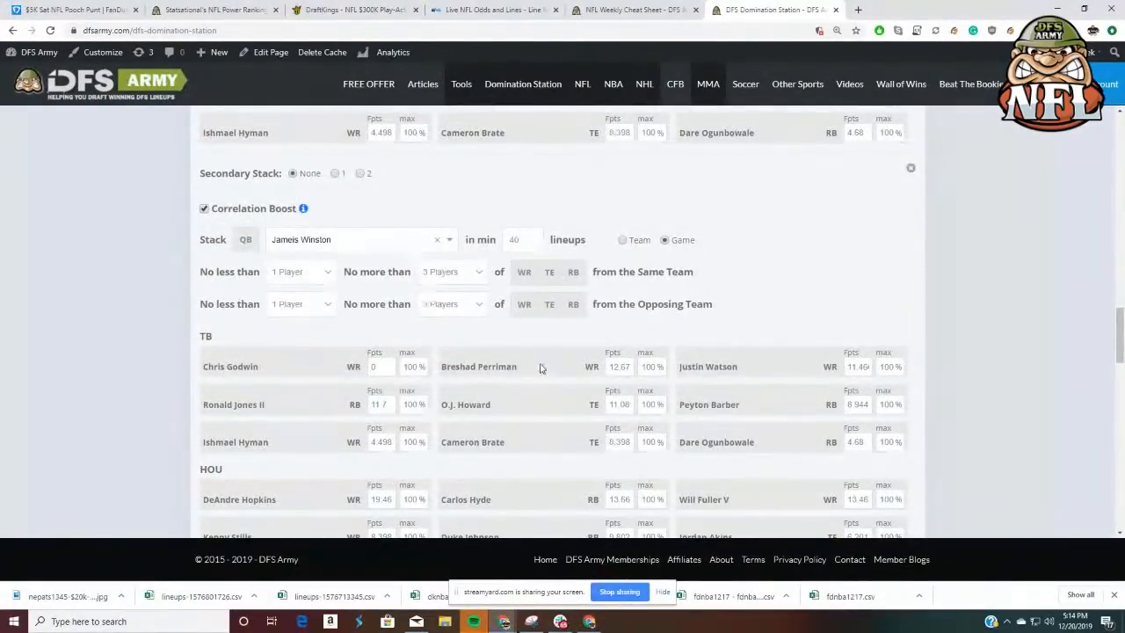
pyautogui.scroll(-5, 266, 284)
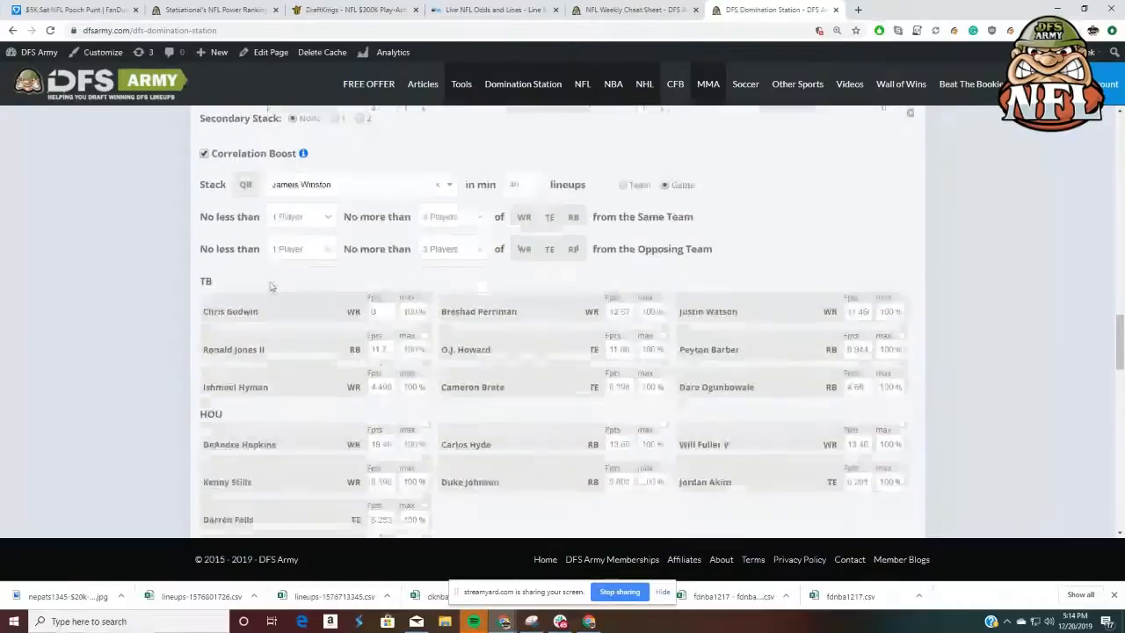
pyautogui.scroll(3, 176, 370)
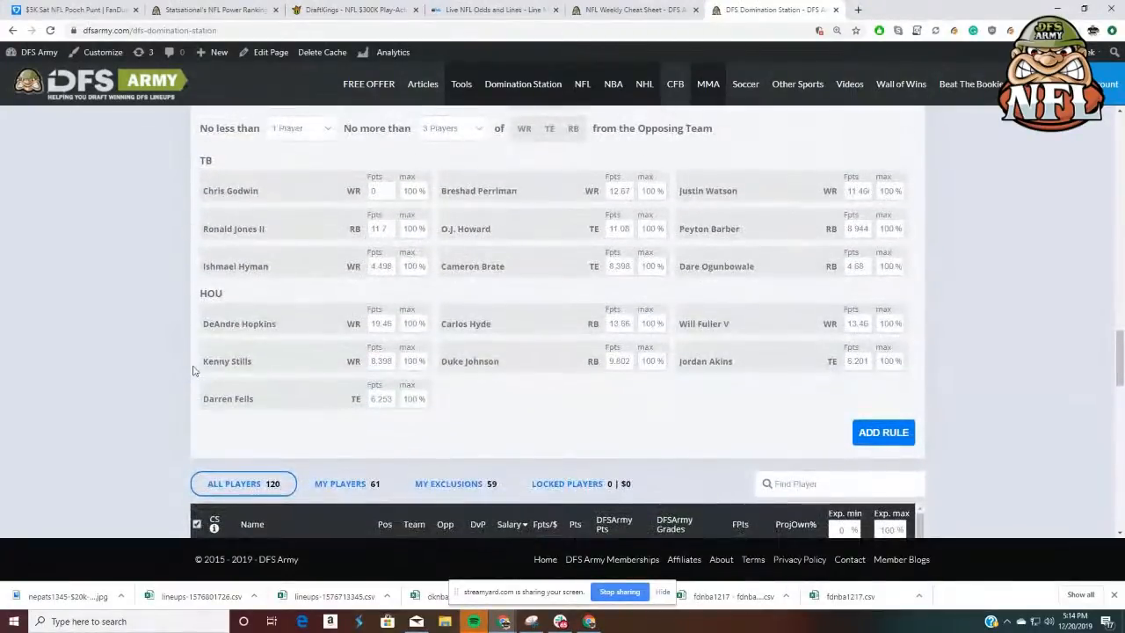
pyautogui.scroll(-2, 184, 371)
pyautogui.scroll(10, 308, 397)
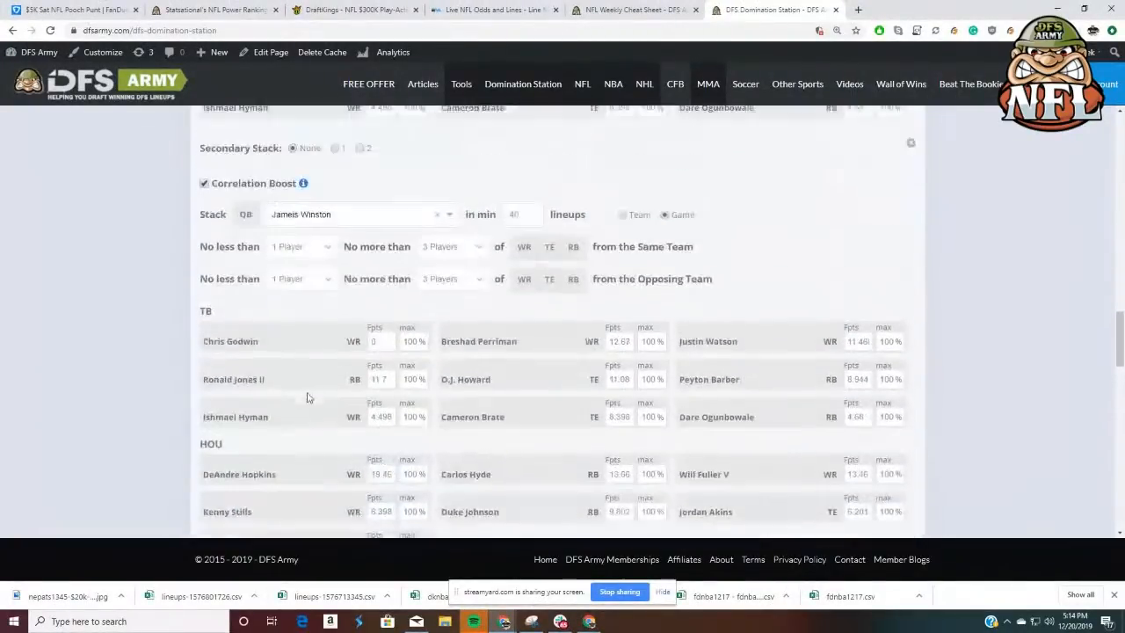
pyautogui.scroll(6, 461, 391)
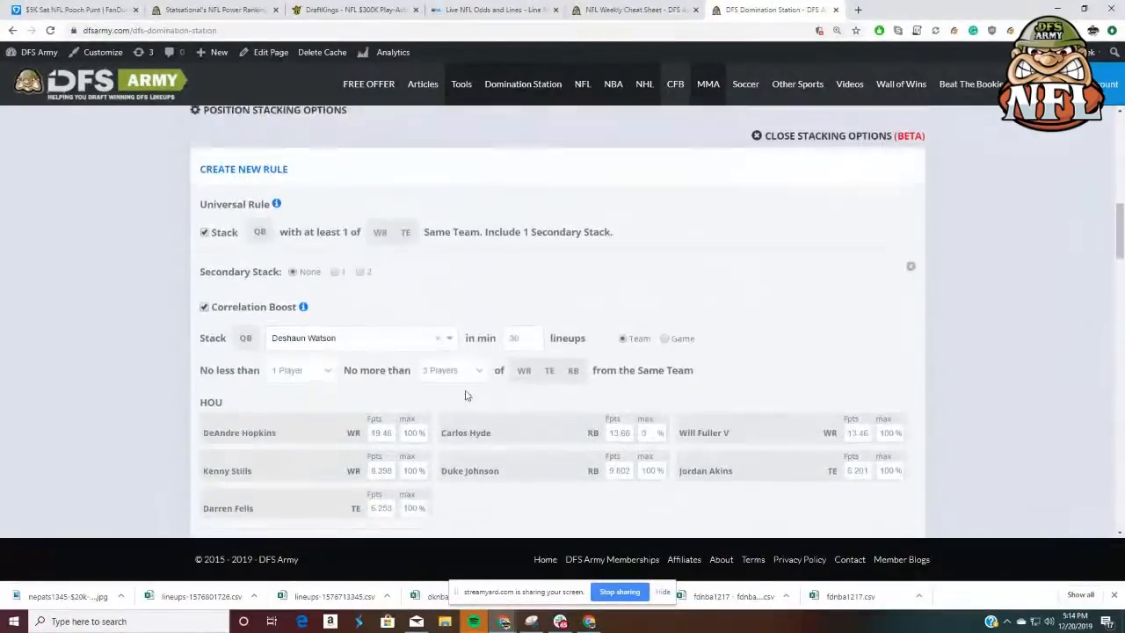
pyautogui.scroll(-2, 466, 391)
pyautogui.scroll(-3, 468, 392)
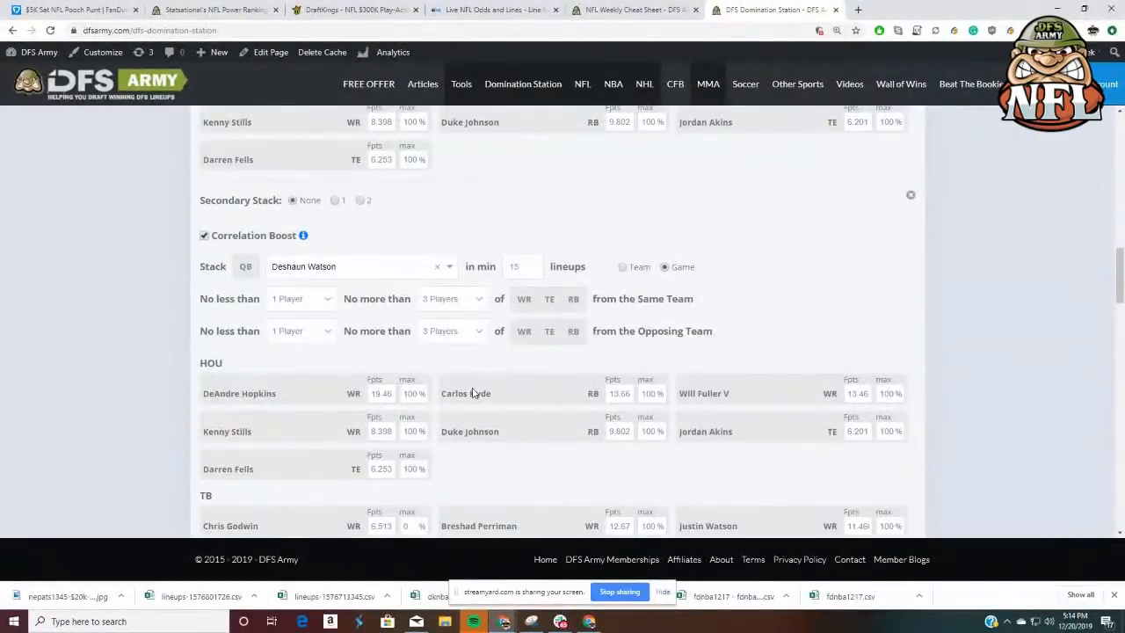
# Examine the stack combination percentages and highlight the Hopkins, Fuller and Duke Johnson combination in the Deshaun Watson team stack
pyautogui.scroll(-10, 472, 393)
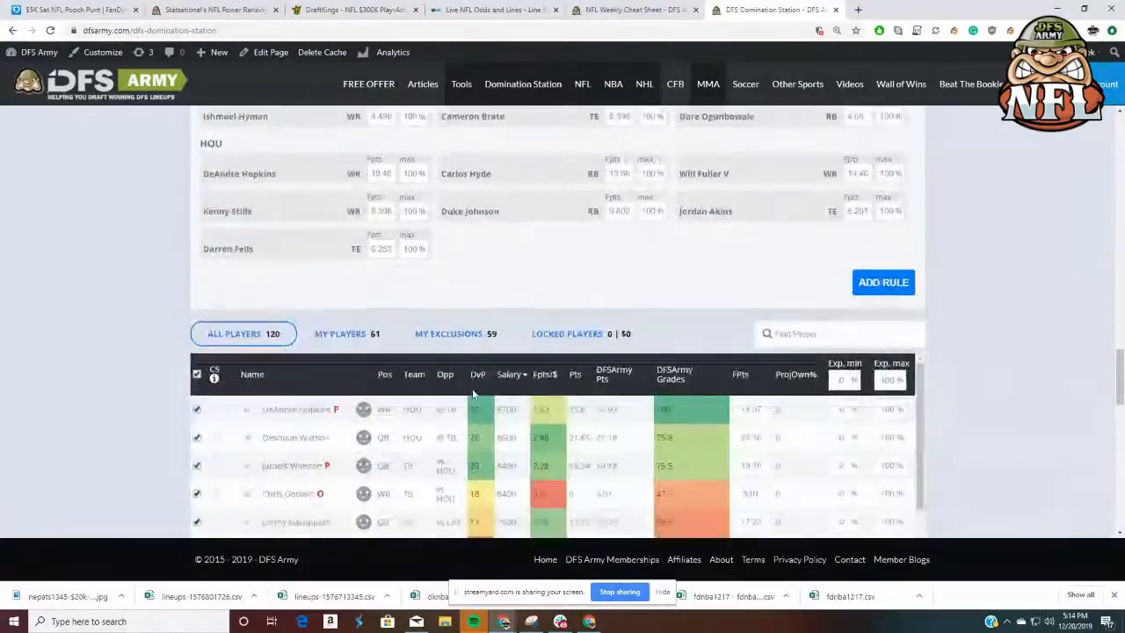
pyautogui.scroll(-3, 472, 393)
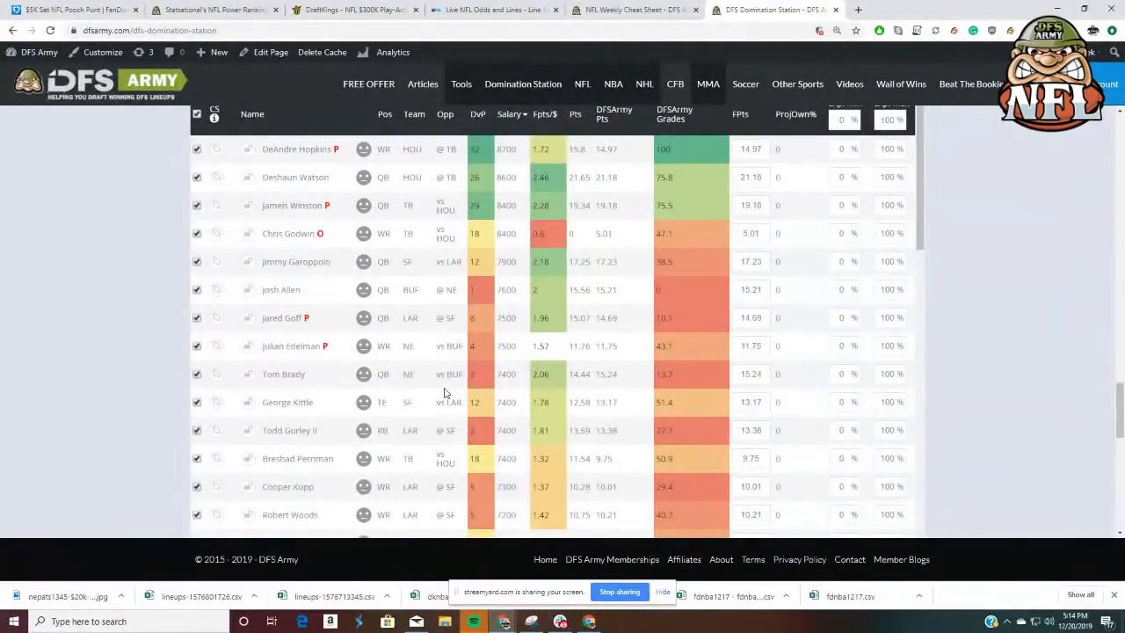
pyautogui.moveTo(746, 400)
pyautogui.scroll(-3, 1031, 369)
pyautogui.scroll(-3, 1029, 369)
pyautogui.scroll(-6, 474, 355)
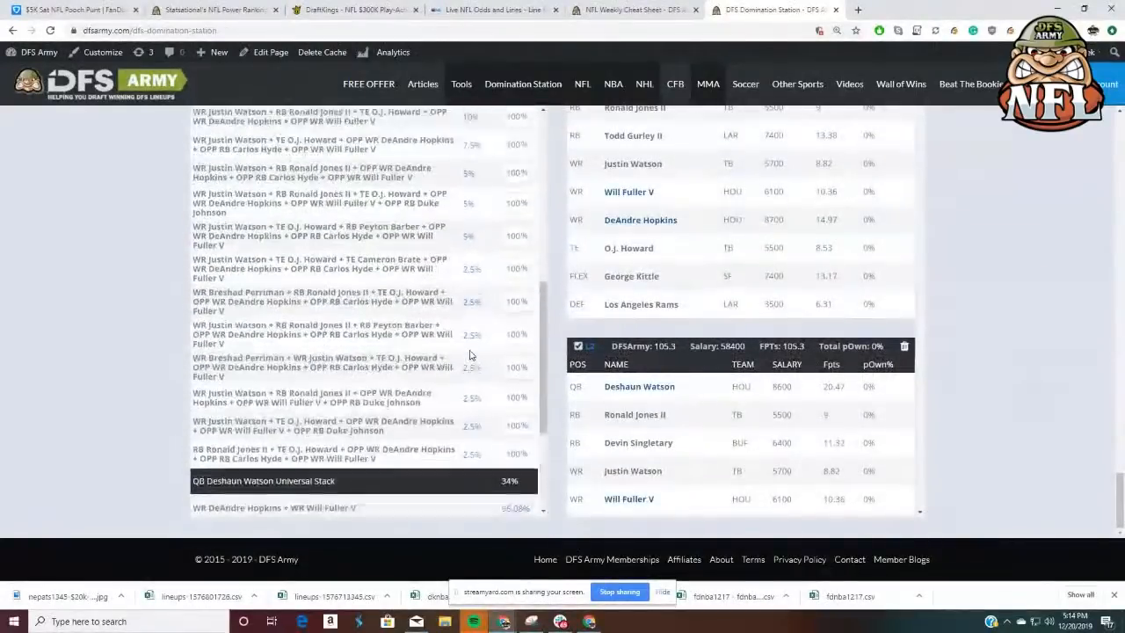
pyautogui.scroll(8, 451, 354)
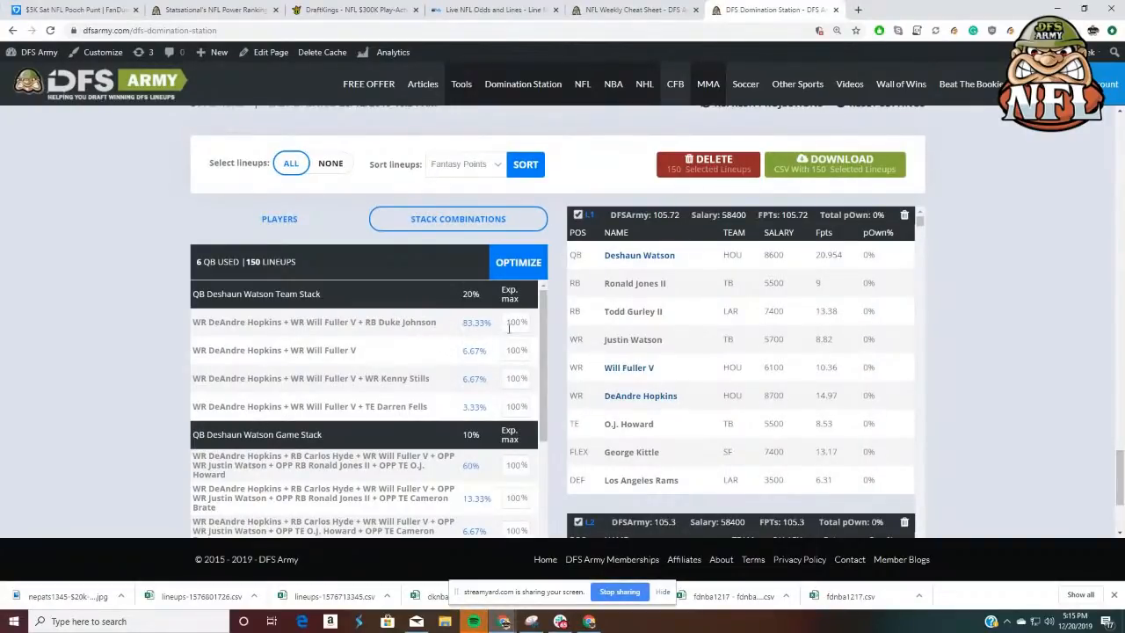
pyautogui.moveTo(432, 323); pyautogui.dragTo(193, 325)
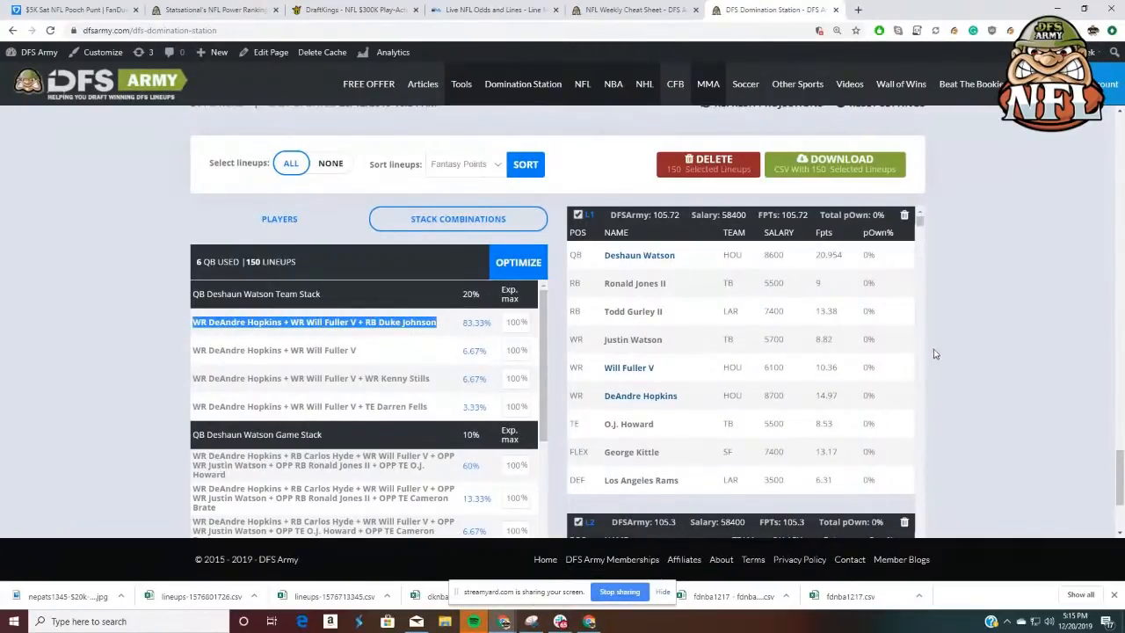
# Set Duke Johnson's maximum exposure to 20% in the Deshaun Watson team stack rule
pyautogui.scroll(15, 966, 350)
pyautogui.scroll(10, 998, 352)
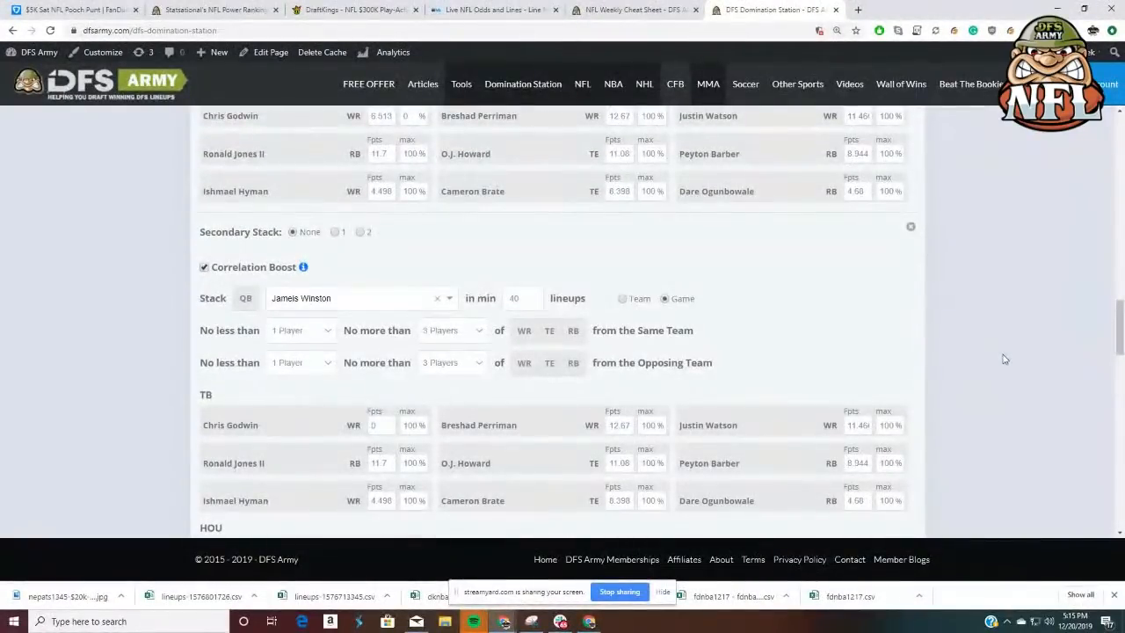
pyautogui.scroll(-3, 1004, 358)
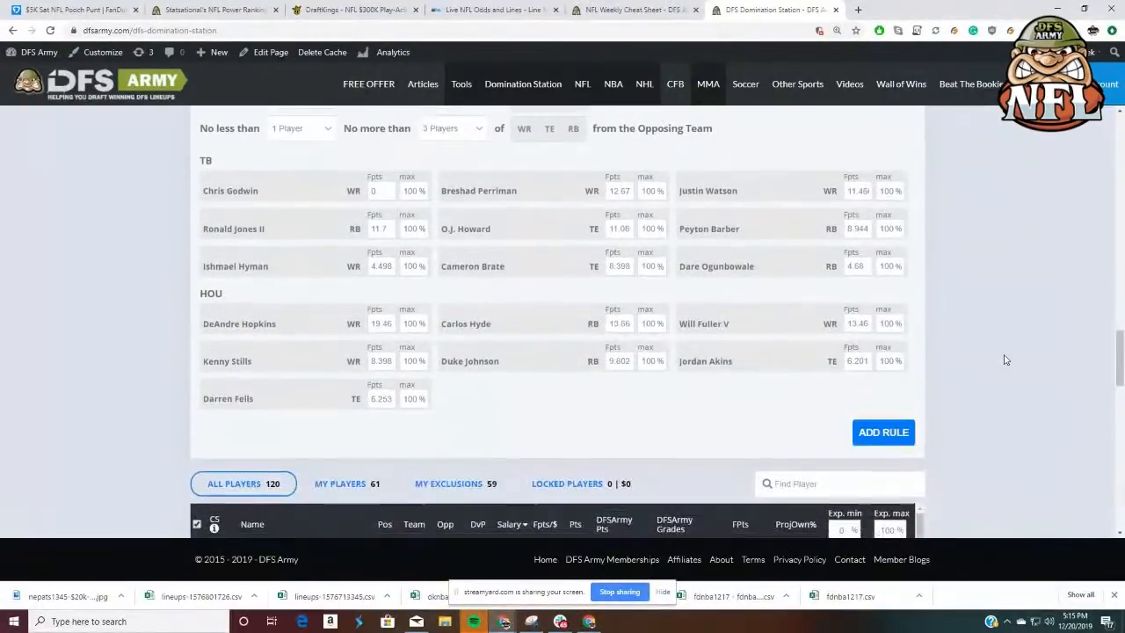
pyautogui.scroll(5, 940, 356)
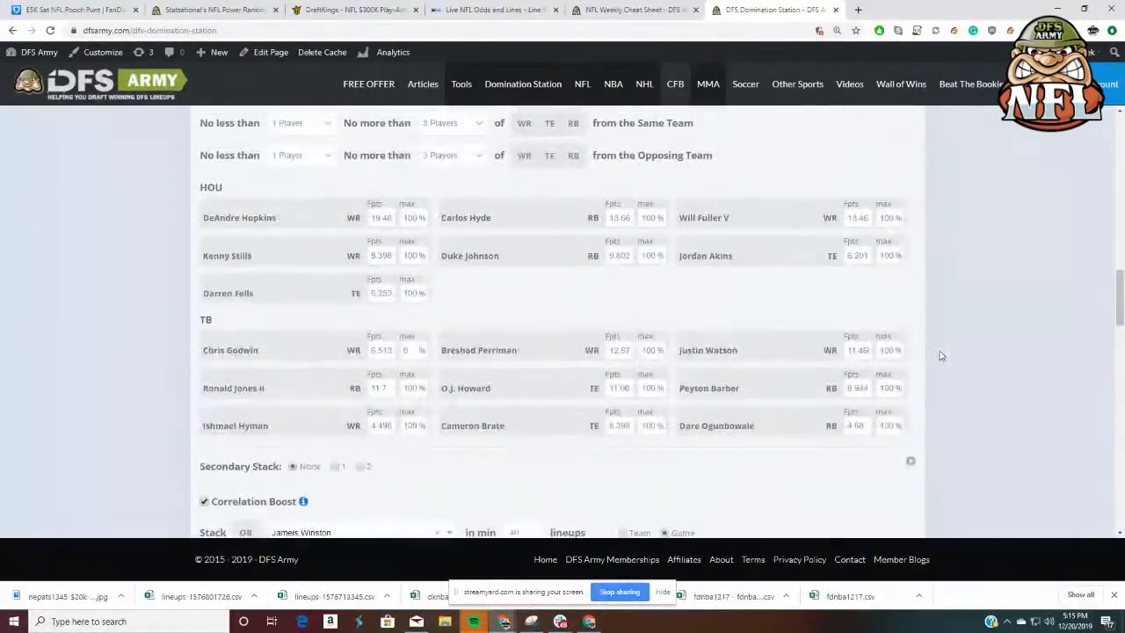
pyautogui.scroll(5, 940, 356)
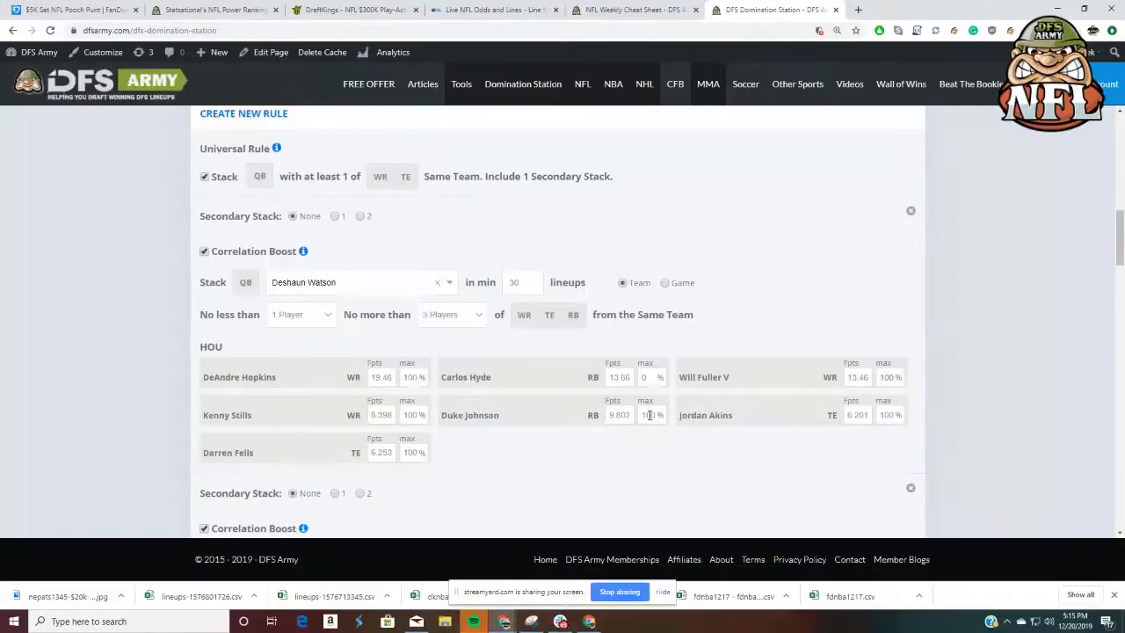
pyautogui.doubleClick(649, 415)
pyautogui.write('20')
# Check the Deshaun Watson game stack combinations and set Carlos Hyde's maximum exposure to 10% in that game stack rule
pyautogui.scroll(-3, 778, 409)
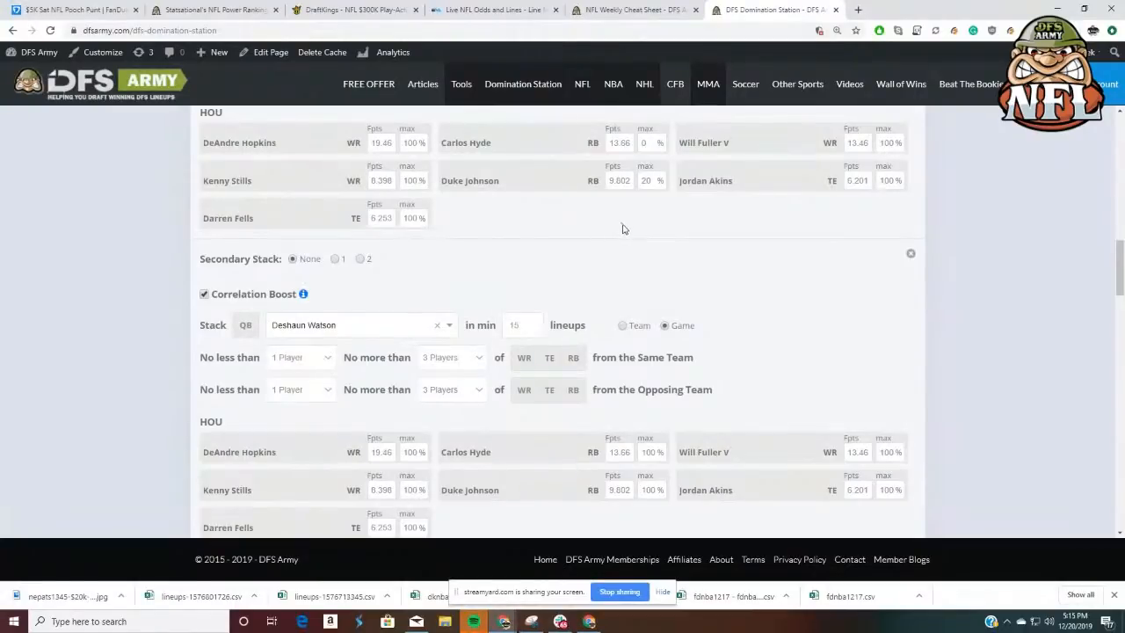
pyautogui.scroll(-15, 558, 300)
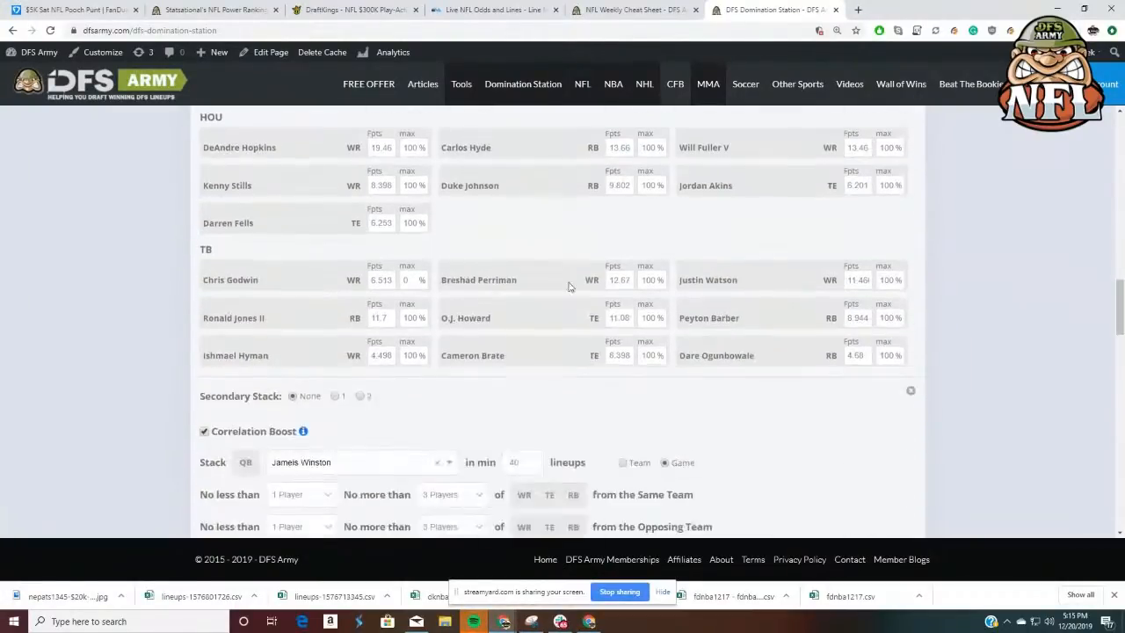
pyautogui.scroll(-10, 183, 285)
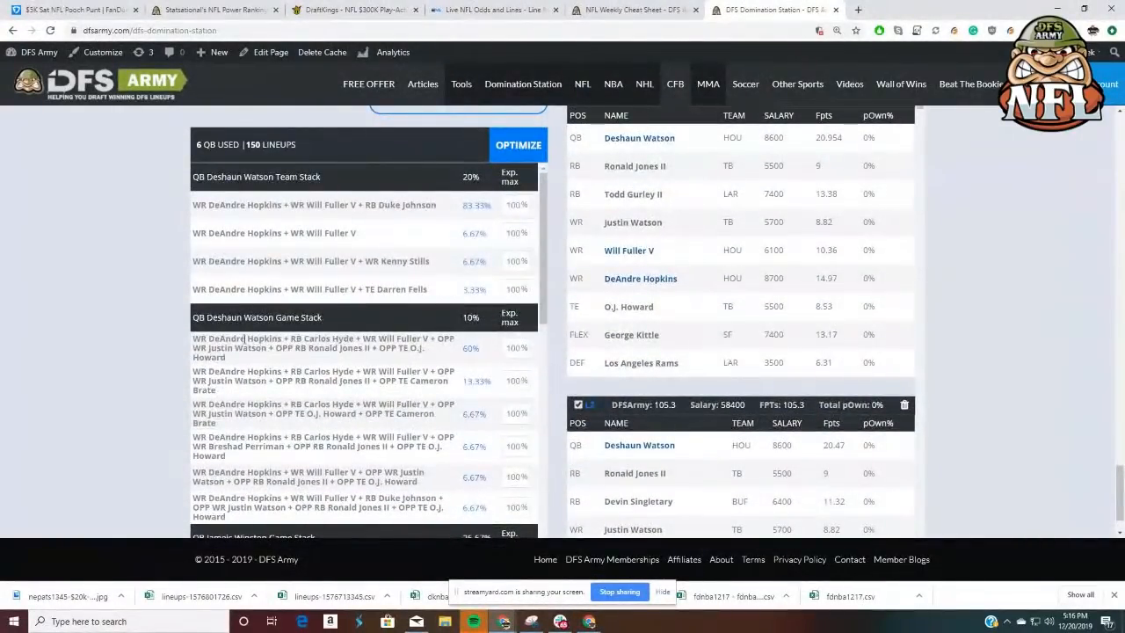
pyautogui.scroll(1, 991, 313)
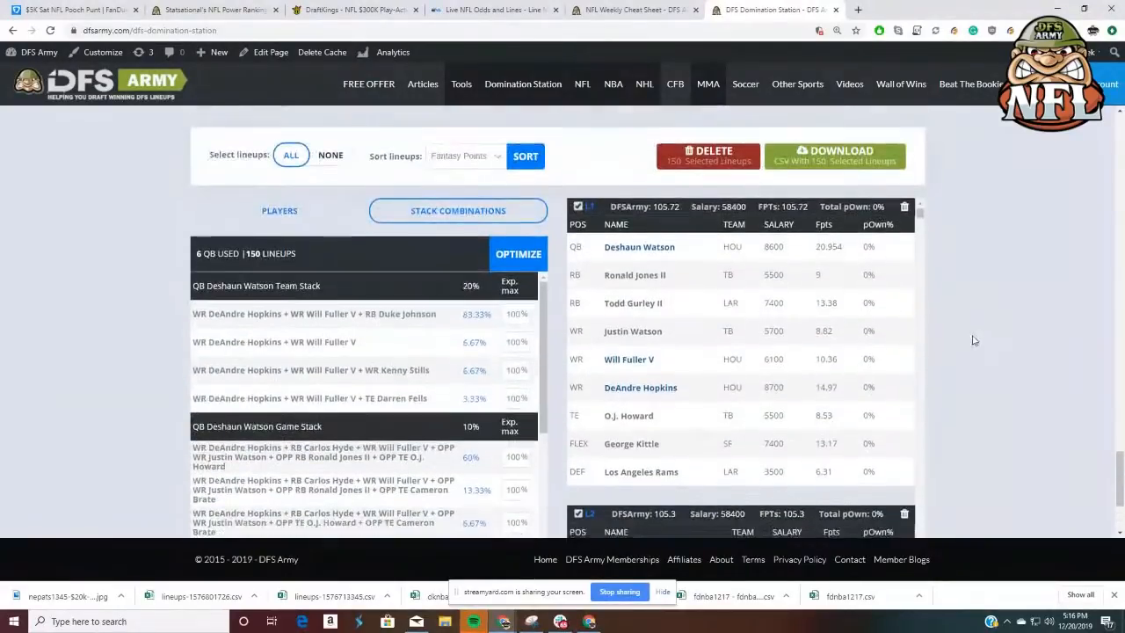
pyautogui.scroll(-2, 308, 299)
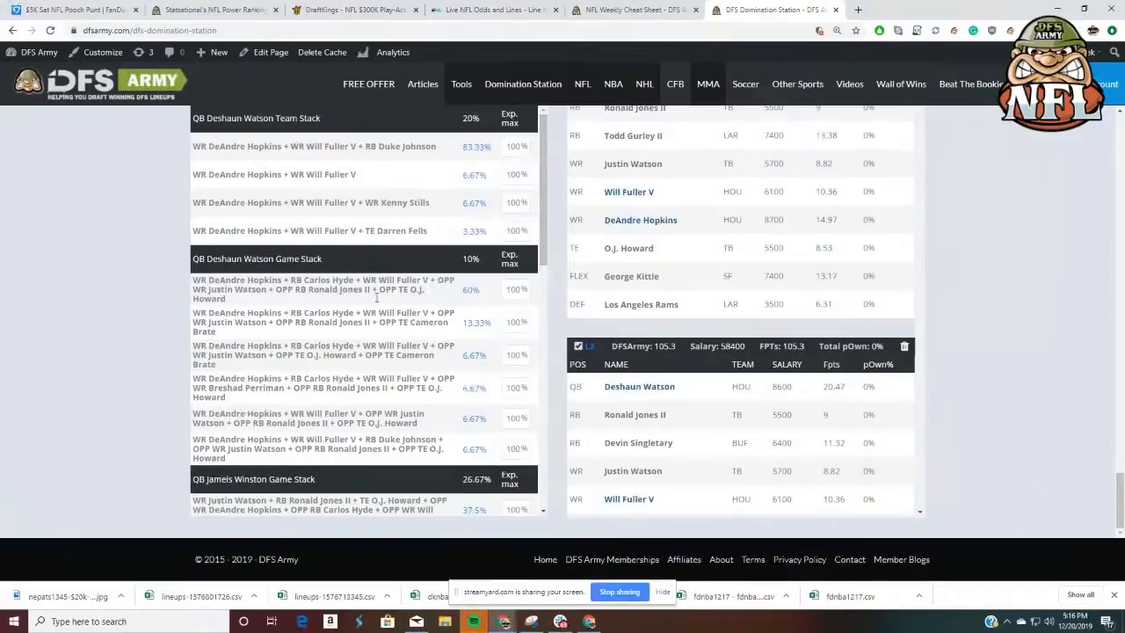
pyautogui.scroll(10, 1086, 356)
pyautogui.scroll(3, 1086, 361)
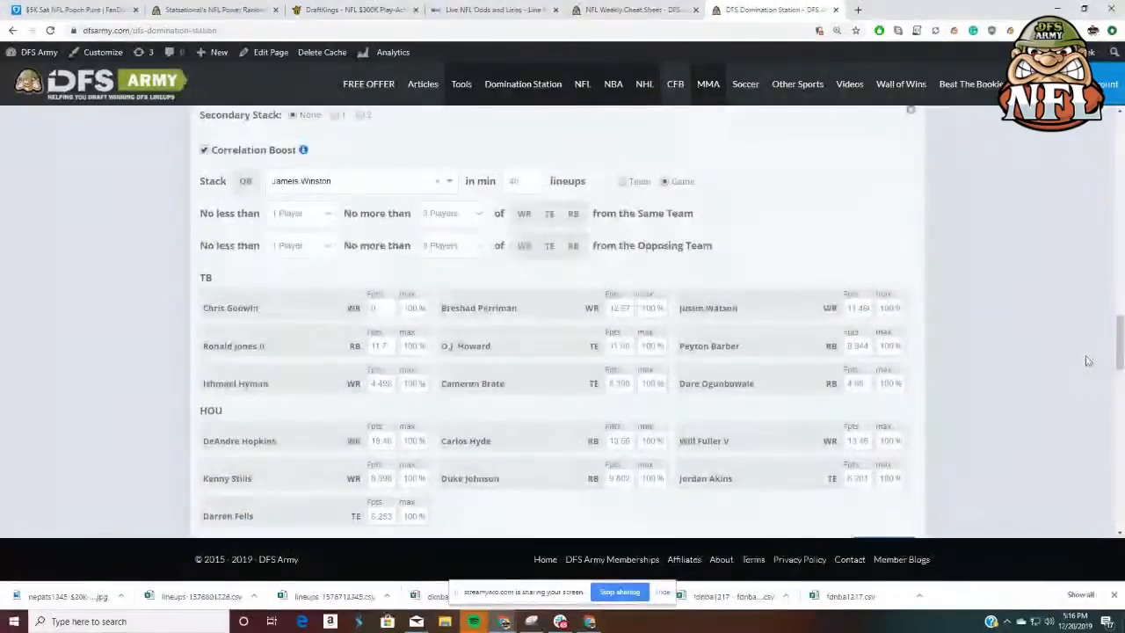
pyautogui.scroll(5, 487, 365)
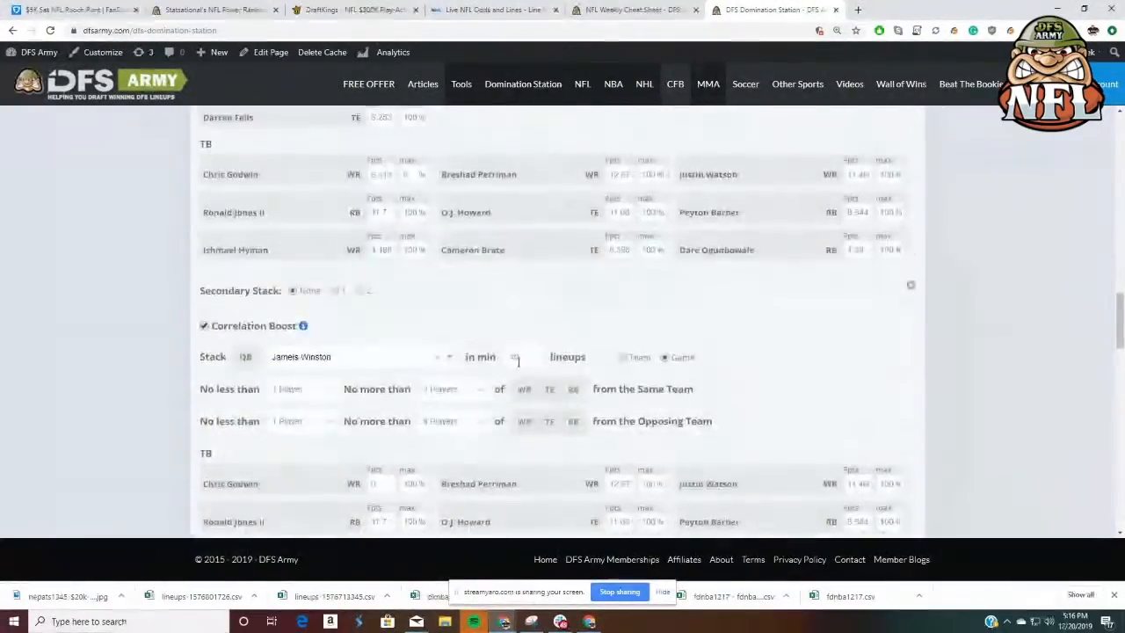
pyautogui.scroll(1, 576, 245)
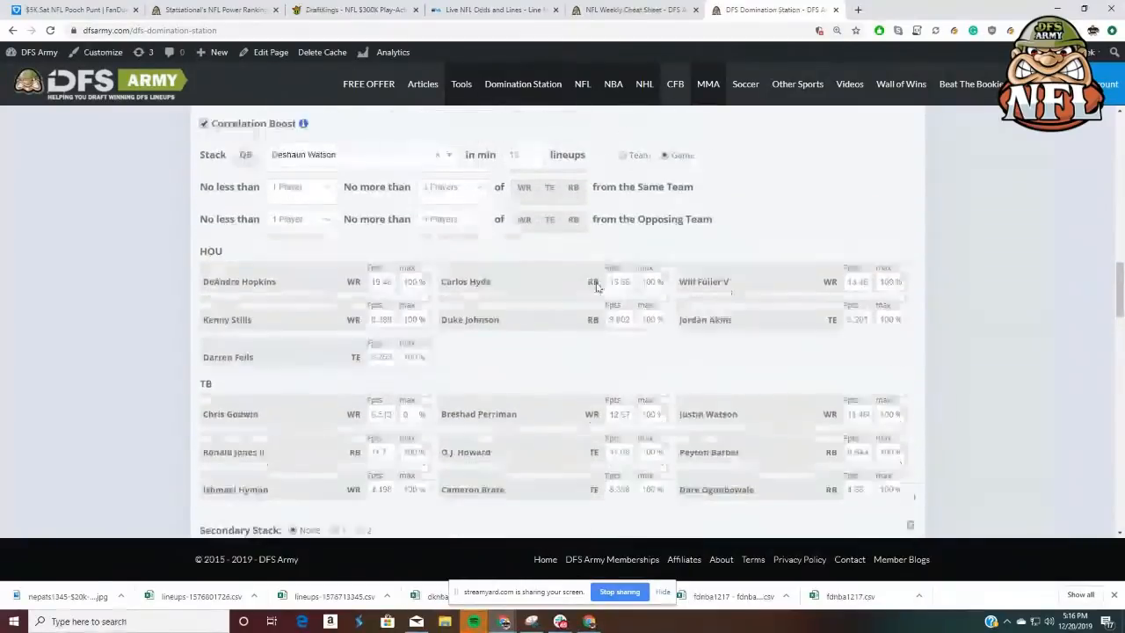
pyautogui.doubleClick(655, 339)
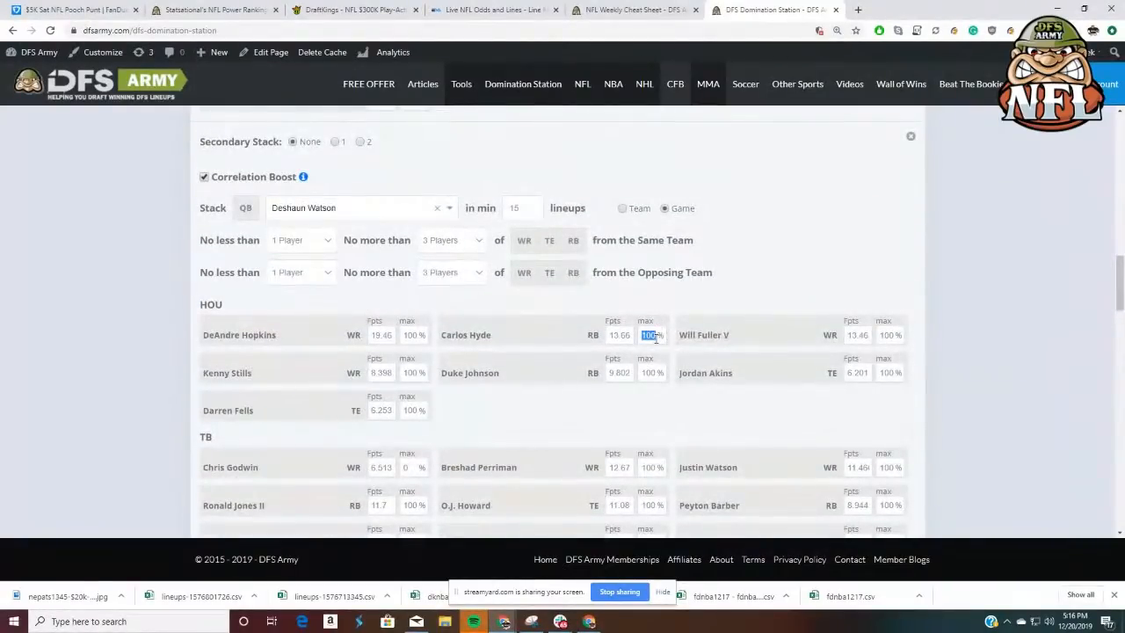
pyautogui.write('0')
pyautogui.click(609, 335)
# Check the Jameis Winston game stack combinations and set Carlos Hyde's maximum exposure to 15% in that rule
pyautogui.scroll(-4, 971, 410)
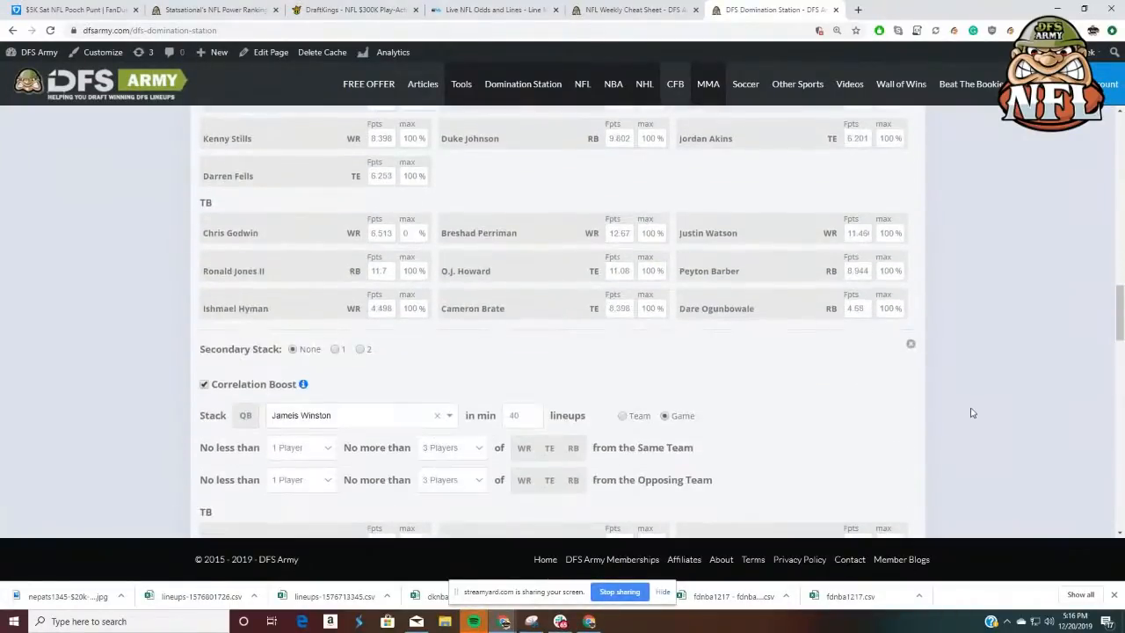
pyautogui.scroll(3, 972, 412)
pyautogui.scroll(-15, 972, 413)
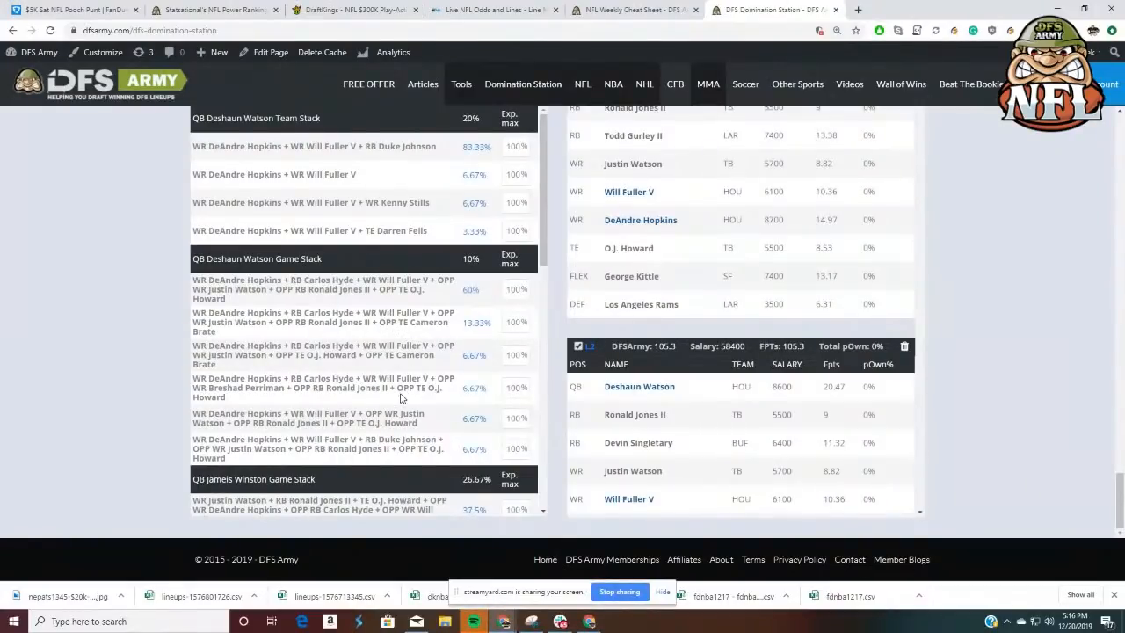
pyautogui.scroll(-4, 400, 398)
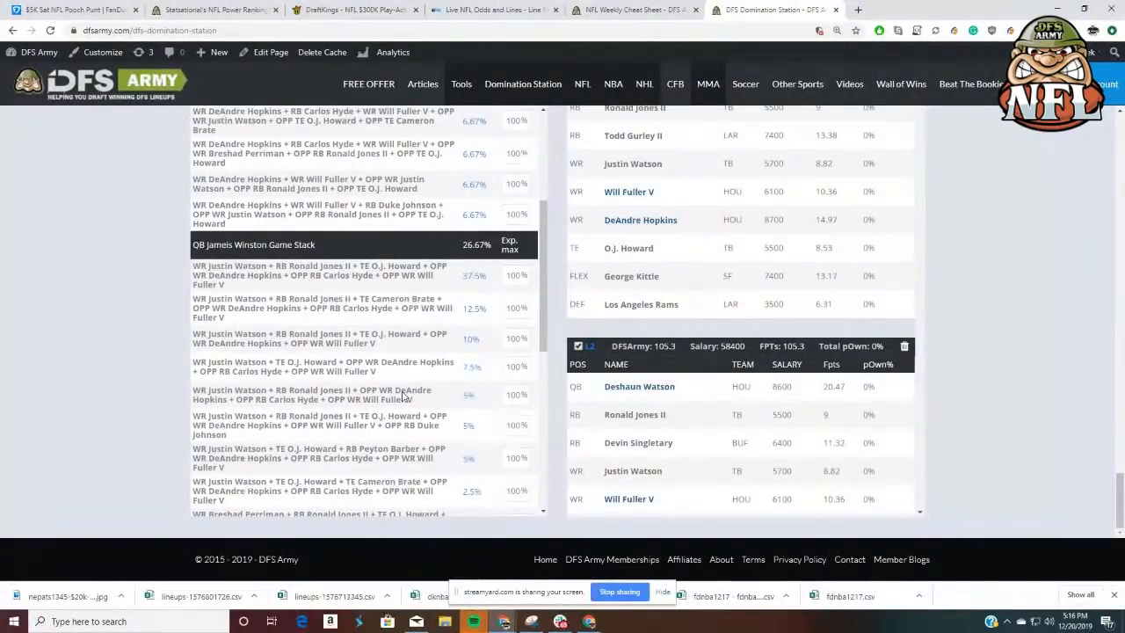
pyautogui.scroll(-5, 404, 398)
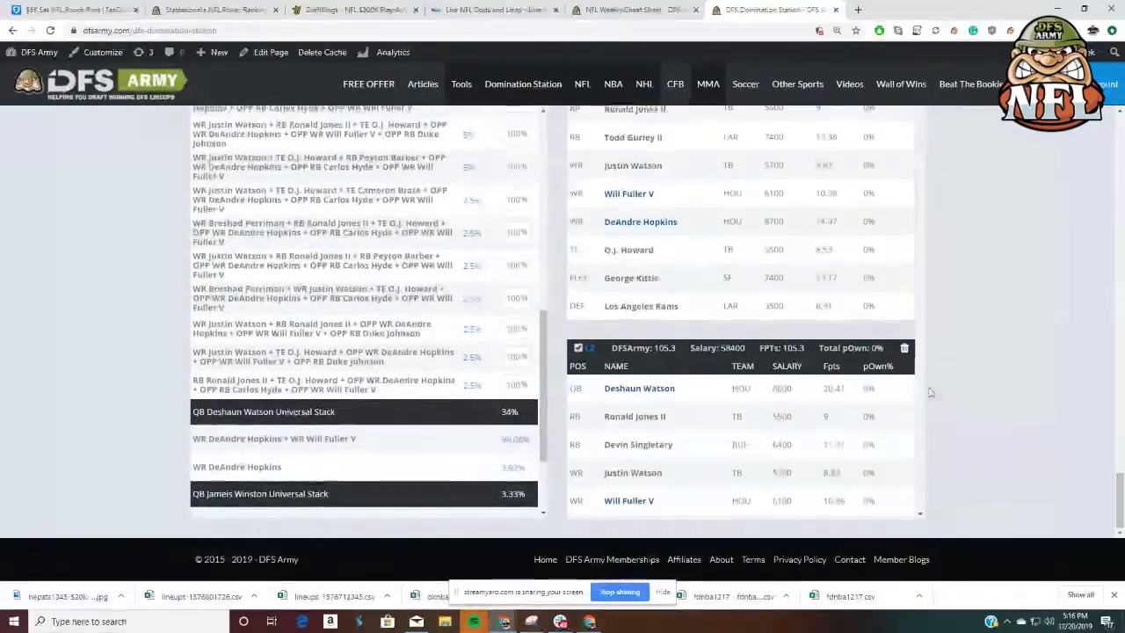
pyautogui.scroll(15, 1019, 413)
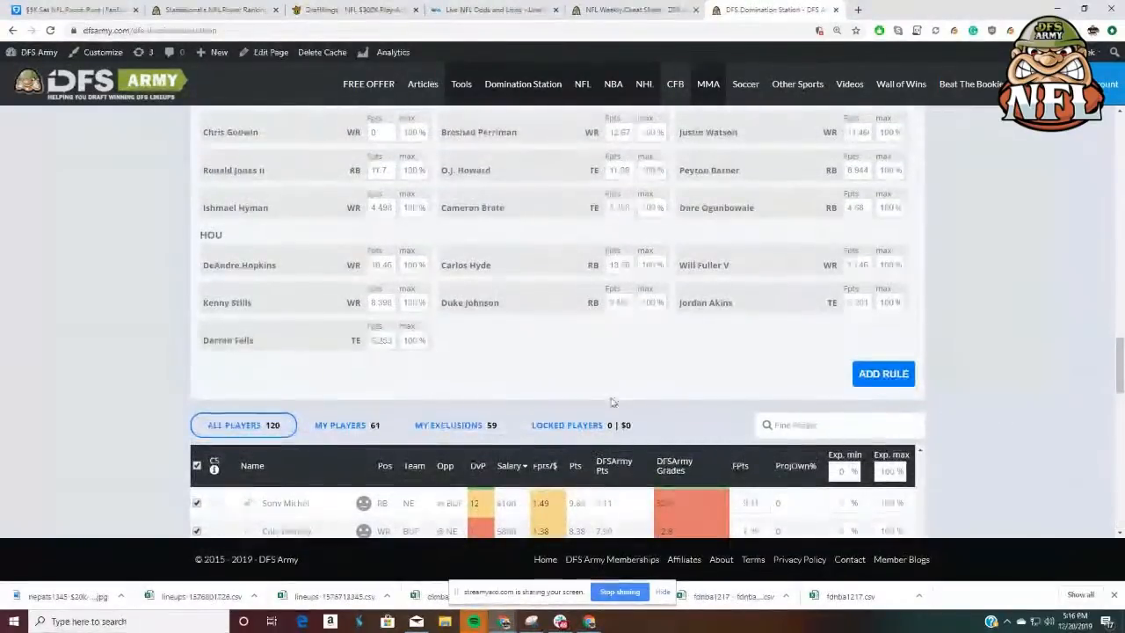
pyautogui.scroll(2, 692, 352)
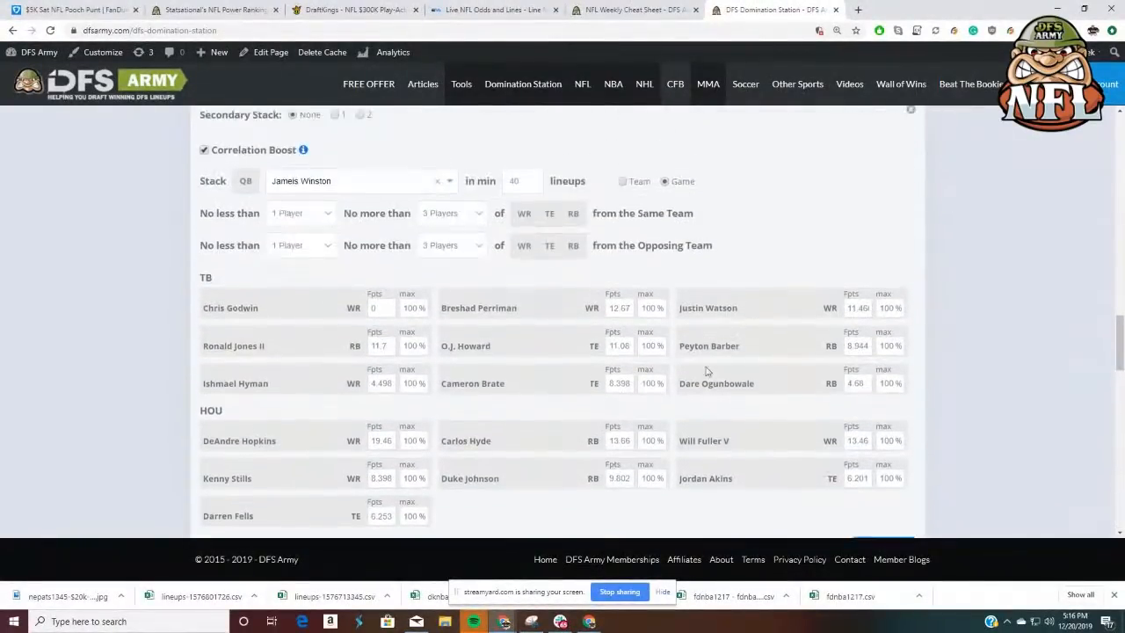
pyautogui.scroll(-1, 770, 329)
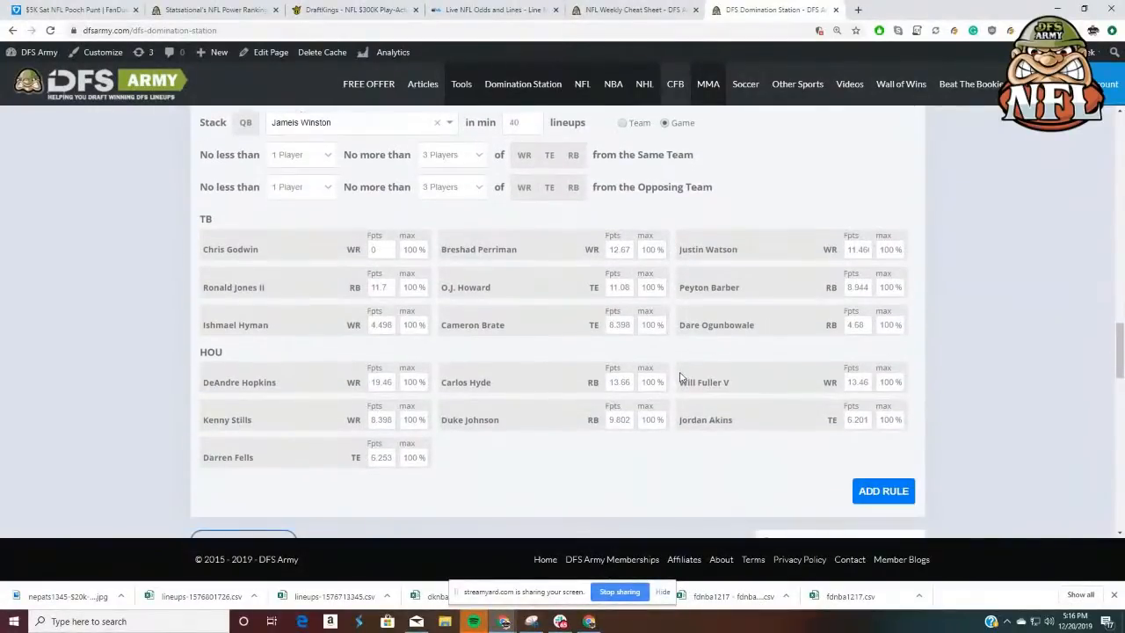
pyautogui.doubleClick(650, 383)
pyautogui.write('15')
# Turn off the correlation boost in the Jameis Winston game stack rule and require at least 2 players from the same team
pyautogui.scroll(2, 620, 474)
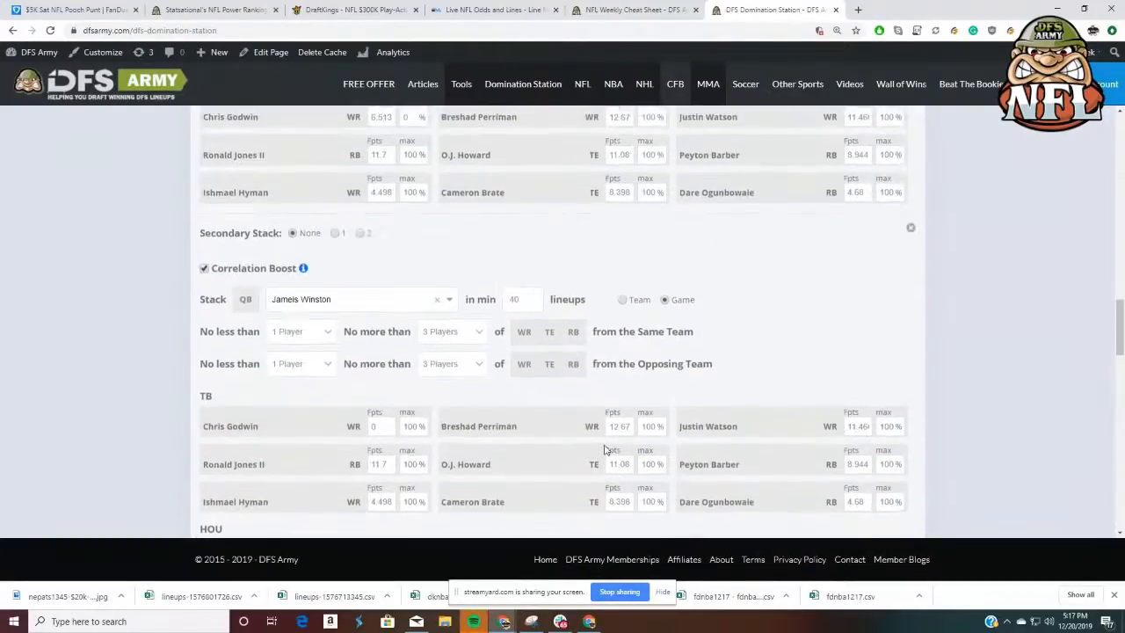
pyautogui.scroll(-1, 604, 450)
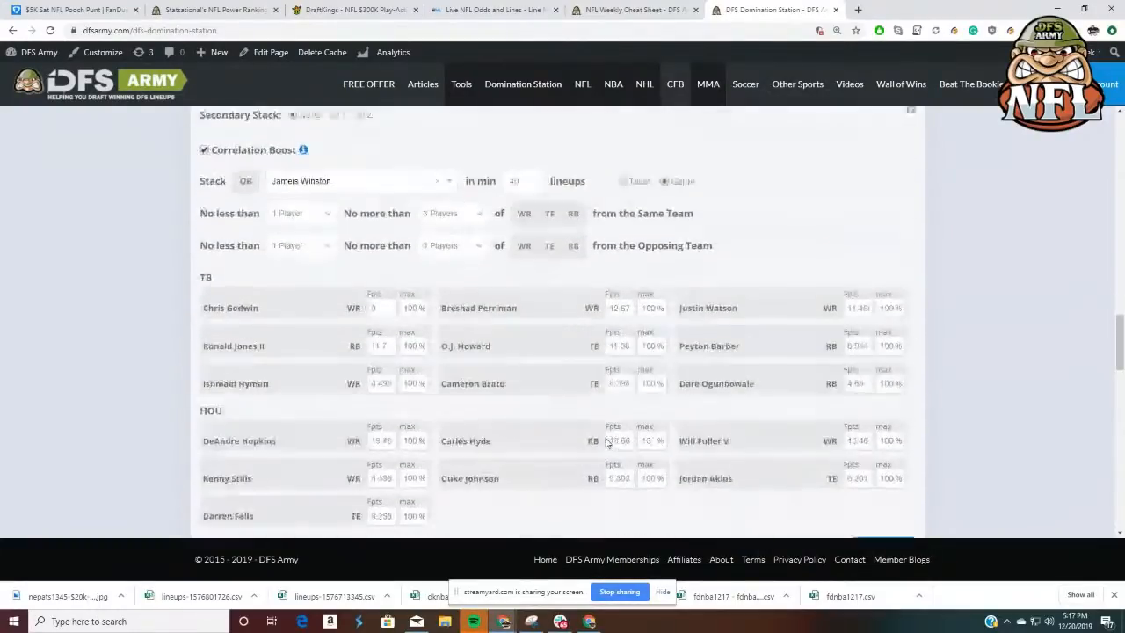
pyautogui.click(203, 151)
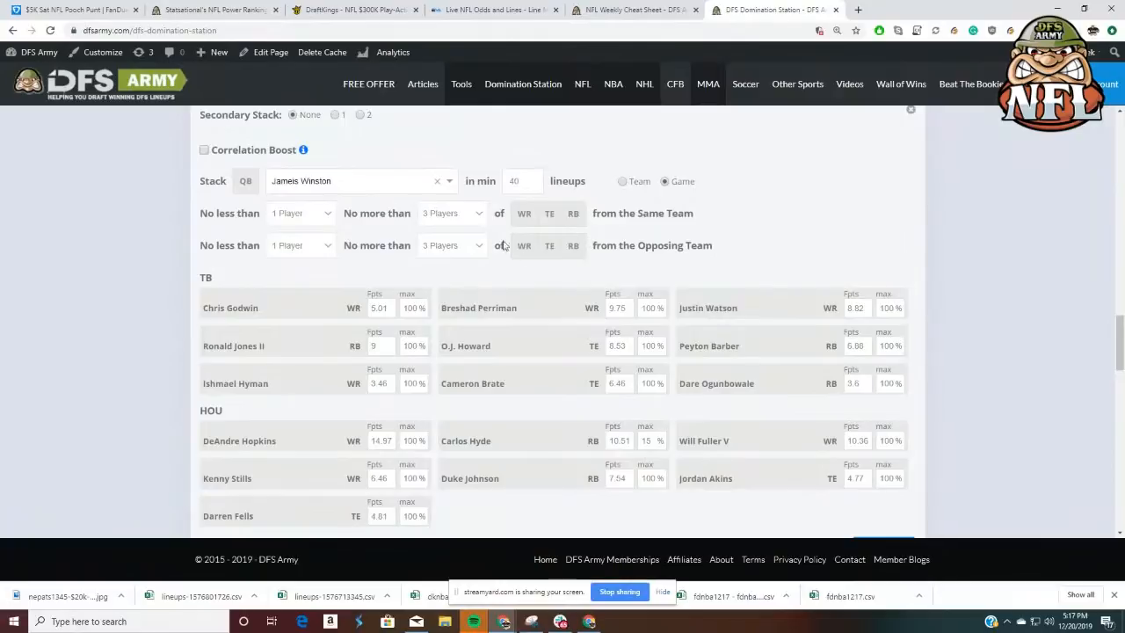
pyautogui.click(324, 217)
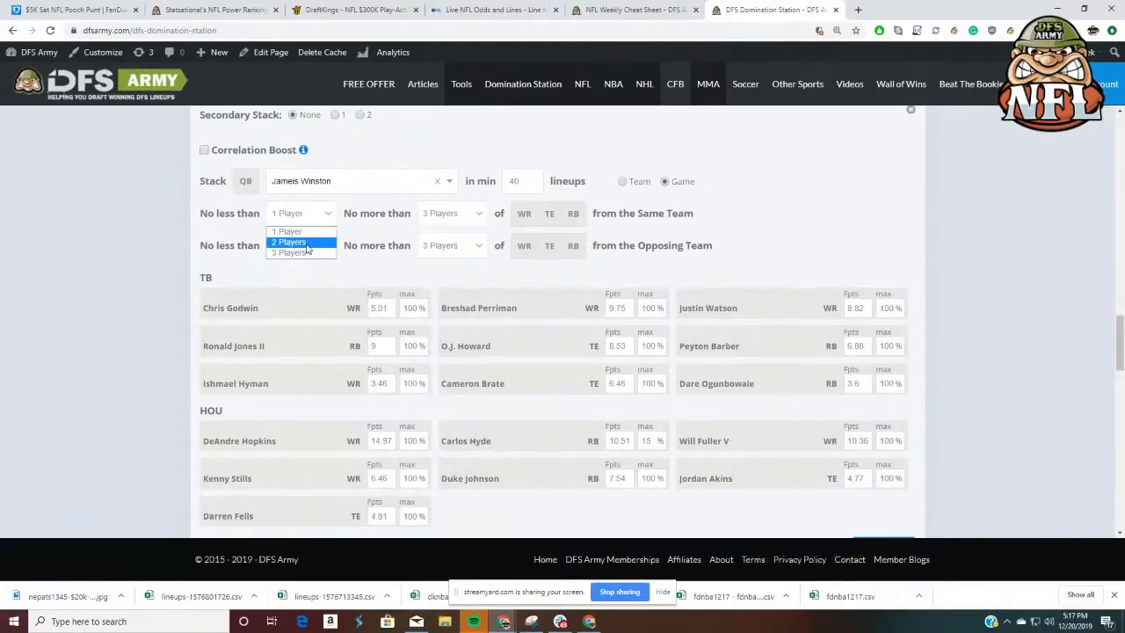
pyautogui.click(307, 243)
# Disable the correlation boost in the Deshaun Watson game stack rule and set its same-team minimum to 2 players
pyautogui.scroll(1, 394, 261)
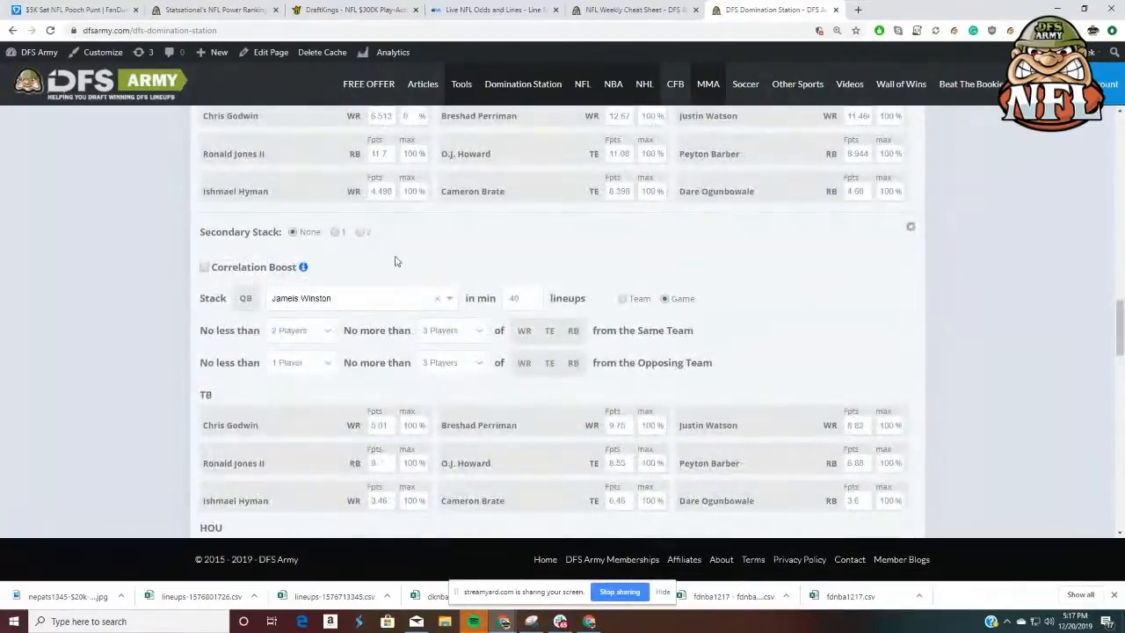
pyautogui.scroll(-5, 395, 261)
pyautogui.click(204, 295)
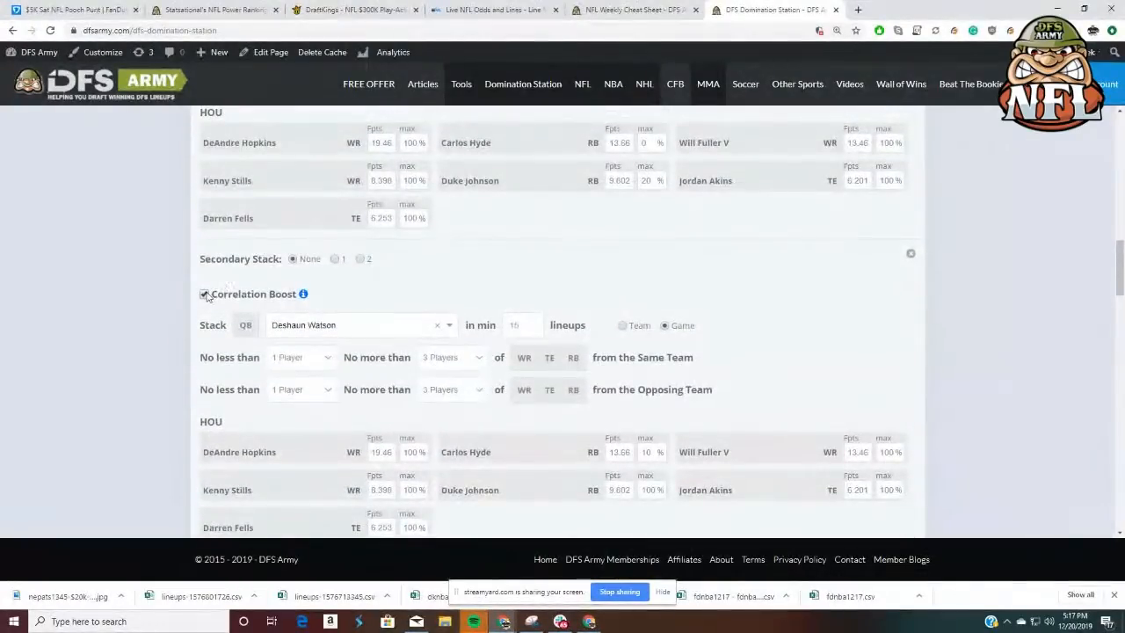
pyautogui.scroll(-1, 386, 369)
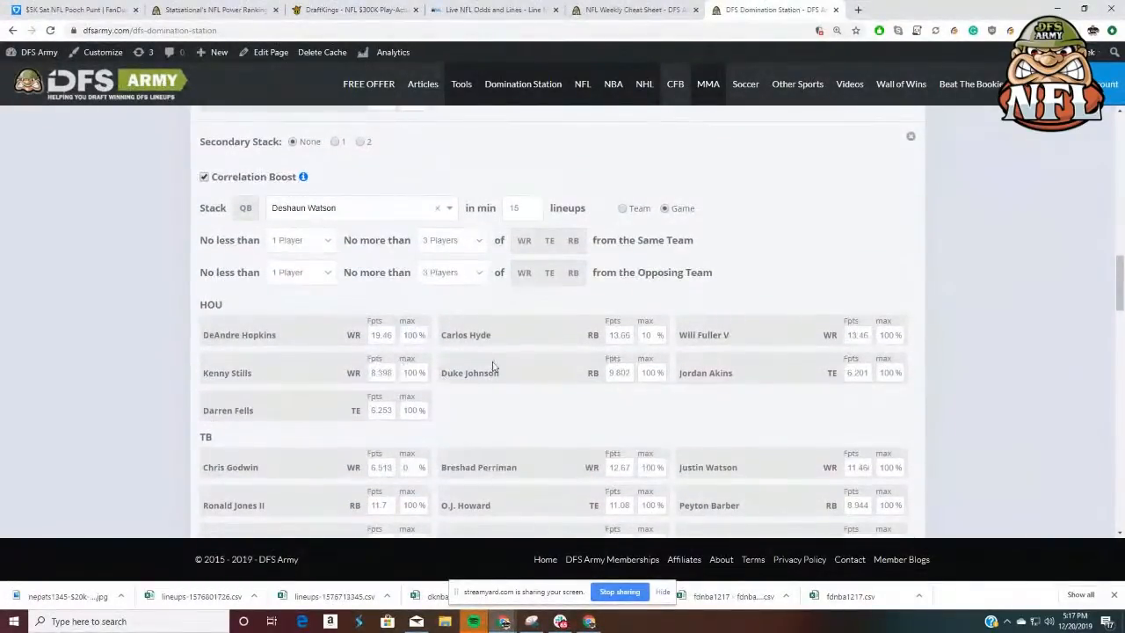
pyautogui.click(205, 178)
pyautogui.click(332, 246)
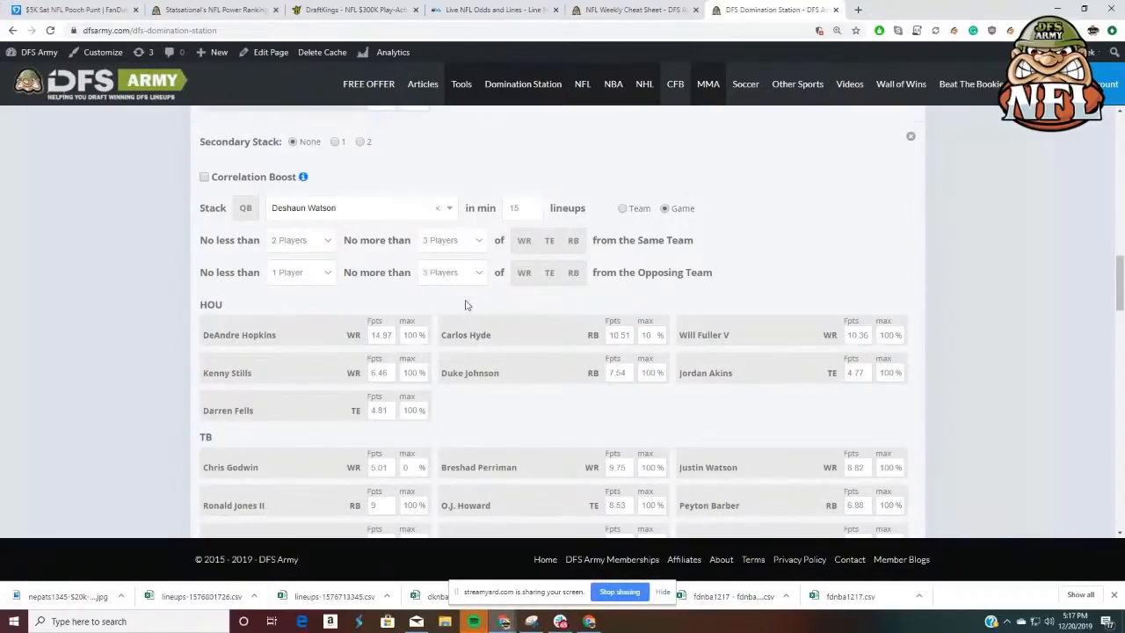
# Disable the correlation boost in the Deshaun Watson team stack rule and set its minimum to 2 players
pyautogui.scroll(5, 549, 428)
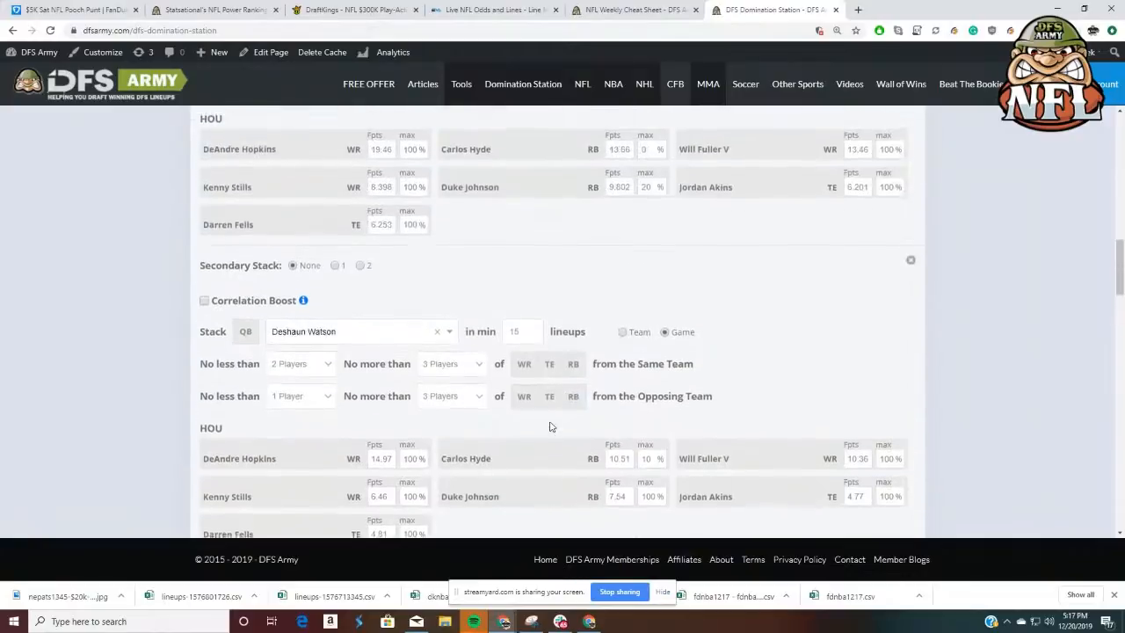
pyautogui.click(204, 310)
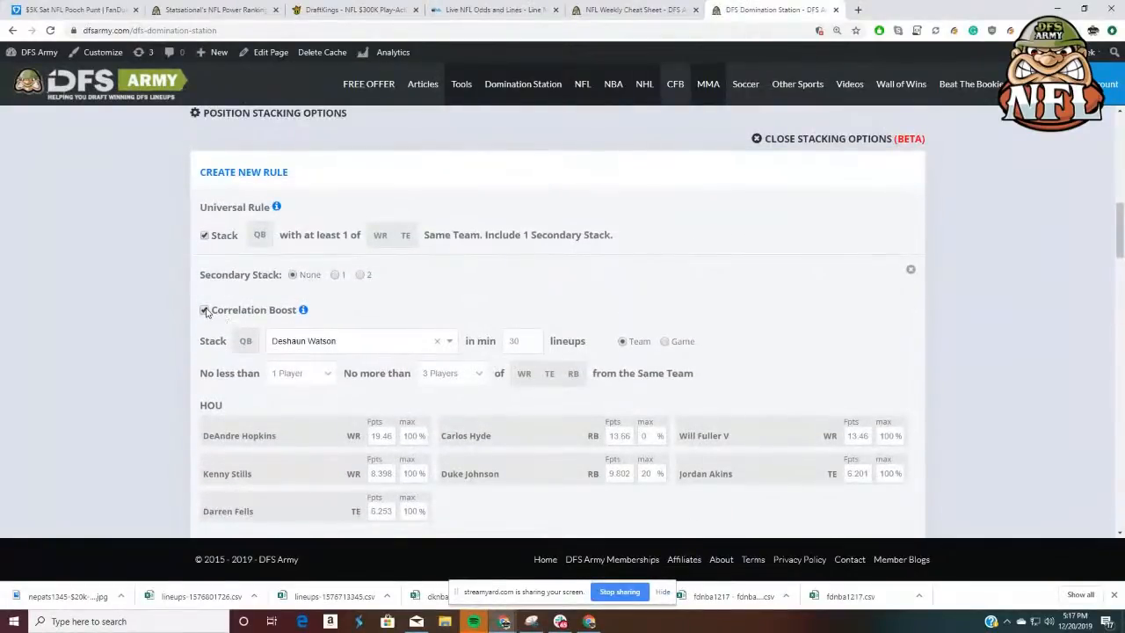
pyautogui.click(328, 376)
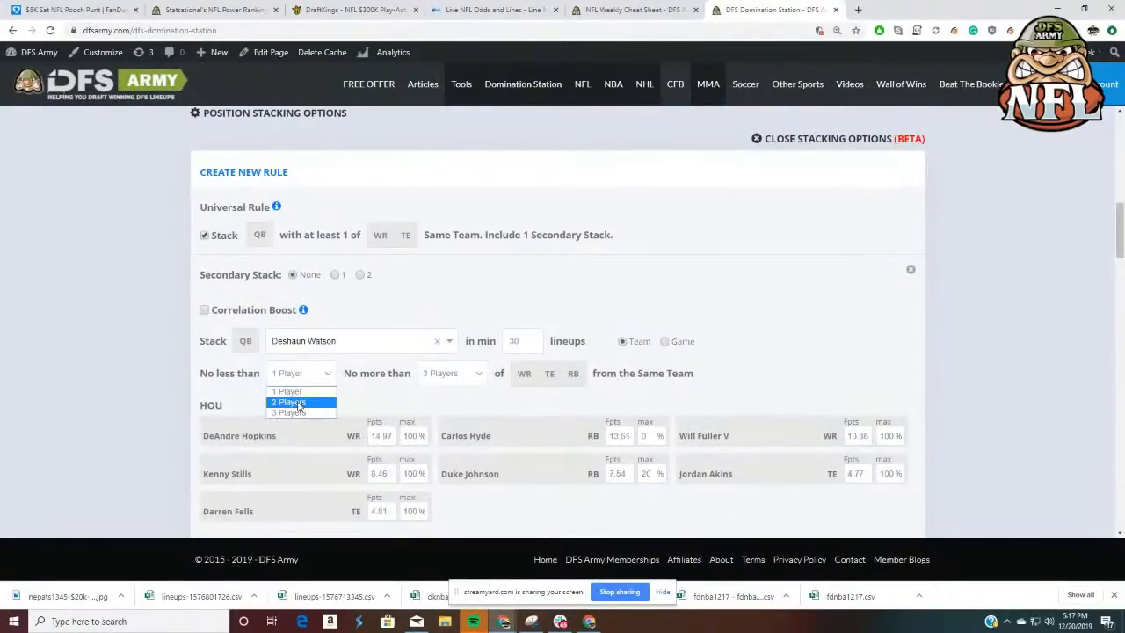
pyautogui.click(299, 403)
# Try a 1-player minimum in the Deshaun Watson team stack rule and restore it to 2 players
pyautogui.scroll(-2, 404, 397)
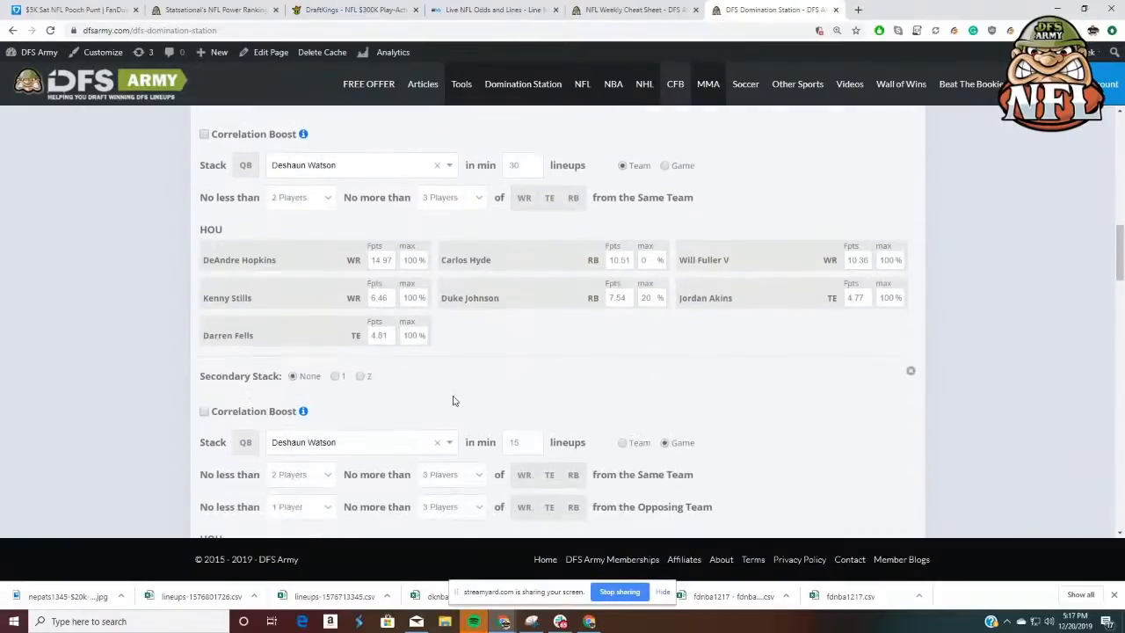
pyautogui.click(325, 198)
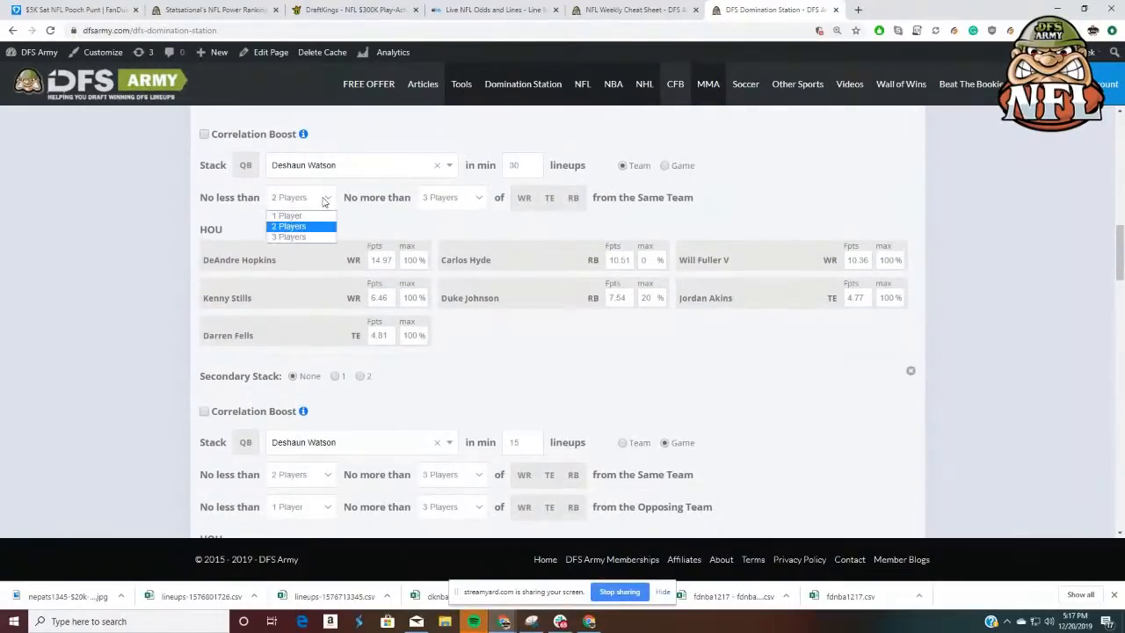
pyautogui.click(299, 218)
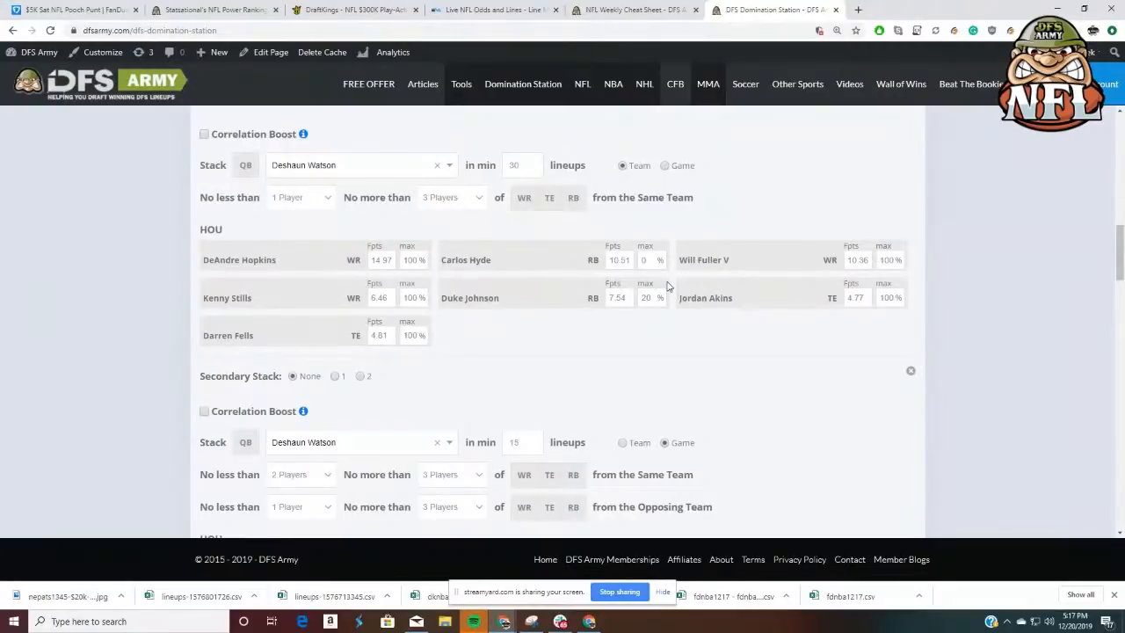
pyautogui.click(290, 195)
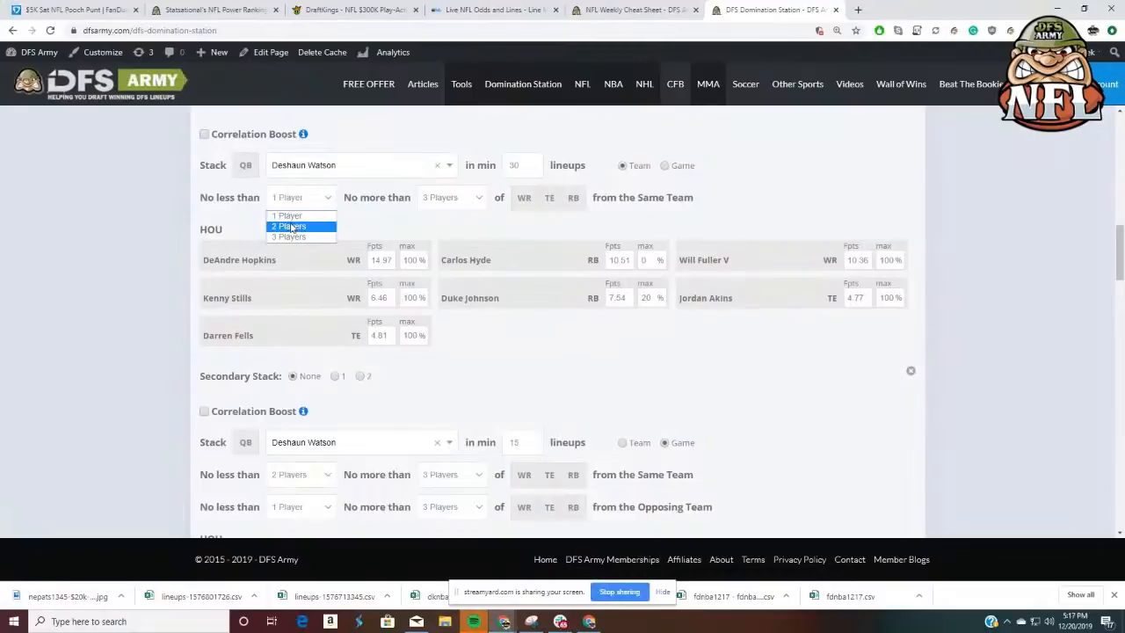
pyautogui.click(291, 226)
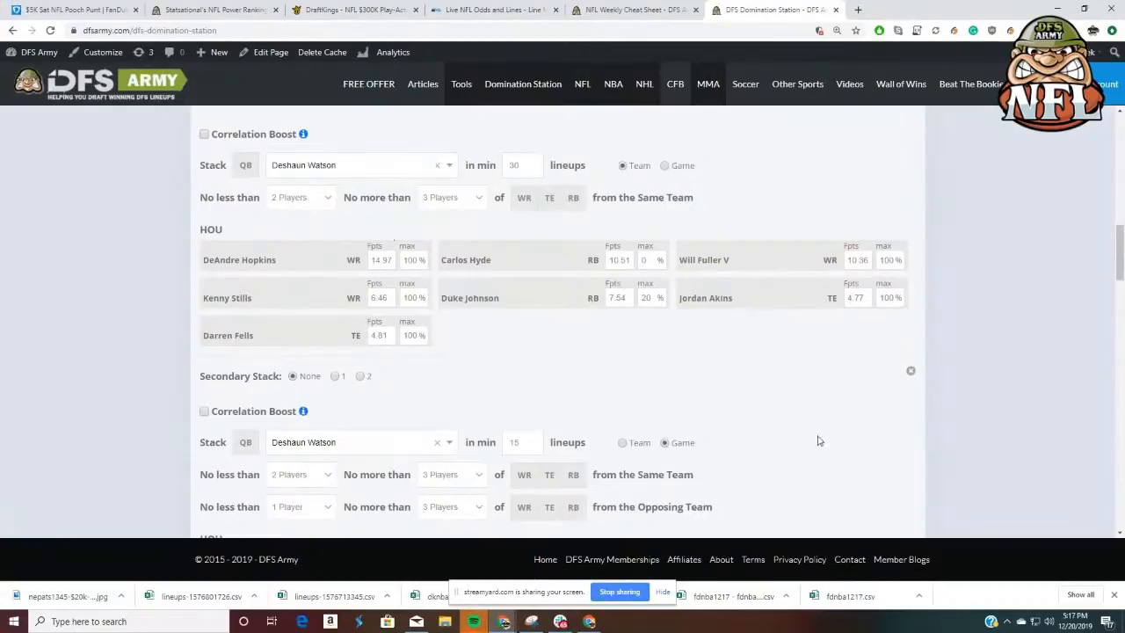
# Review the player minimums and exposure limits across the Deshaun Watson and Jameis Winston stacking rules
pyautogui.scroll(-2, 955, 421)
pyautogui.scroll(-15, 956, 422)
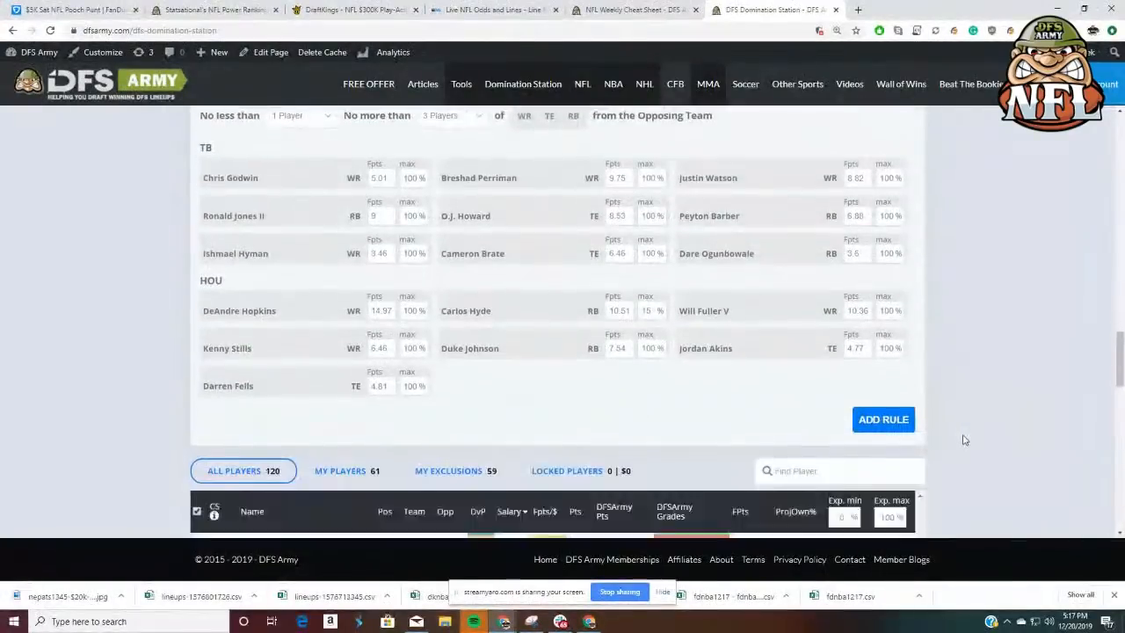
pyautogui.scroll(10, 562, 347)
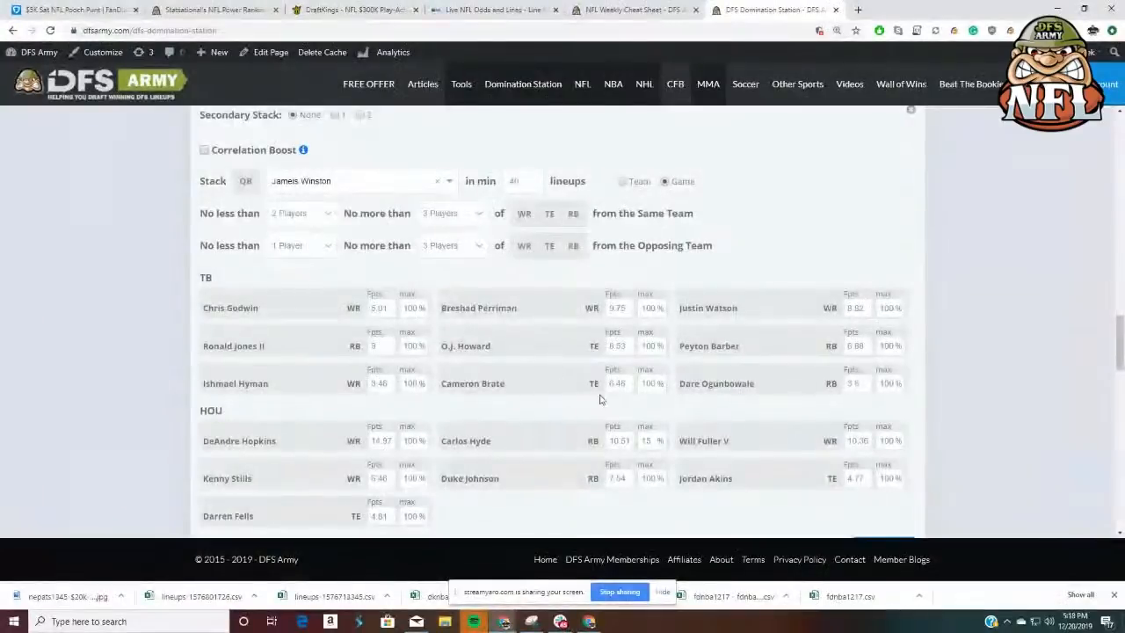
pyautogui.scroll(6, 601, 384)
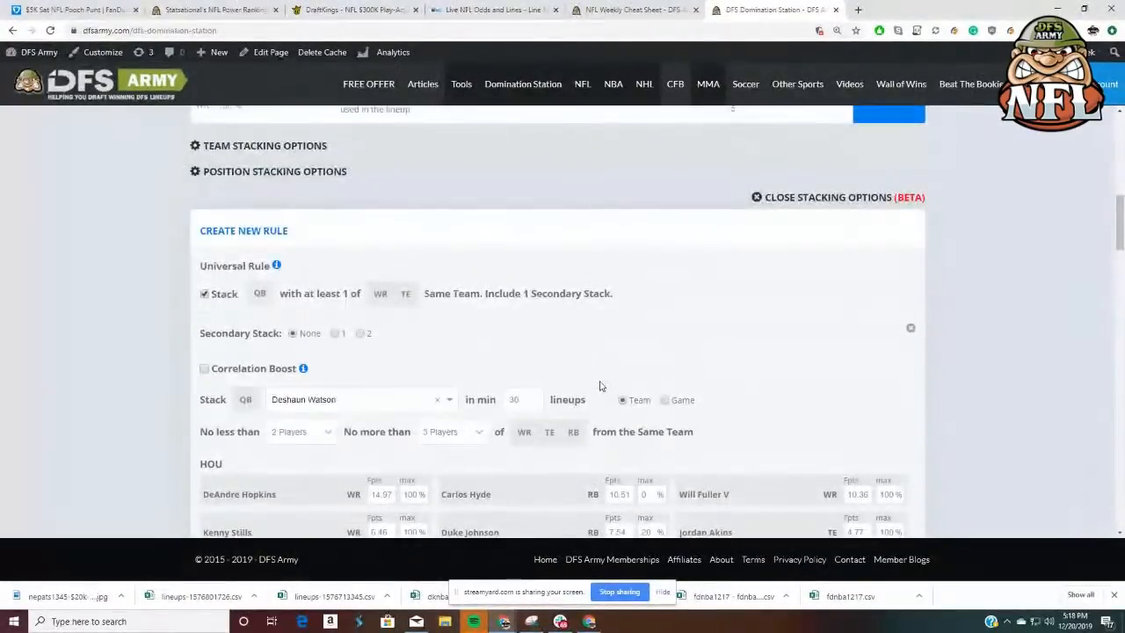
# Add a new quarterback stacking rule and choose Jimmy Garoppolo as its quarterback
pyautogui.scroll(-3, 601, 385)
pyautogui.scroll(-10, 606, 374)
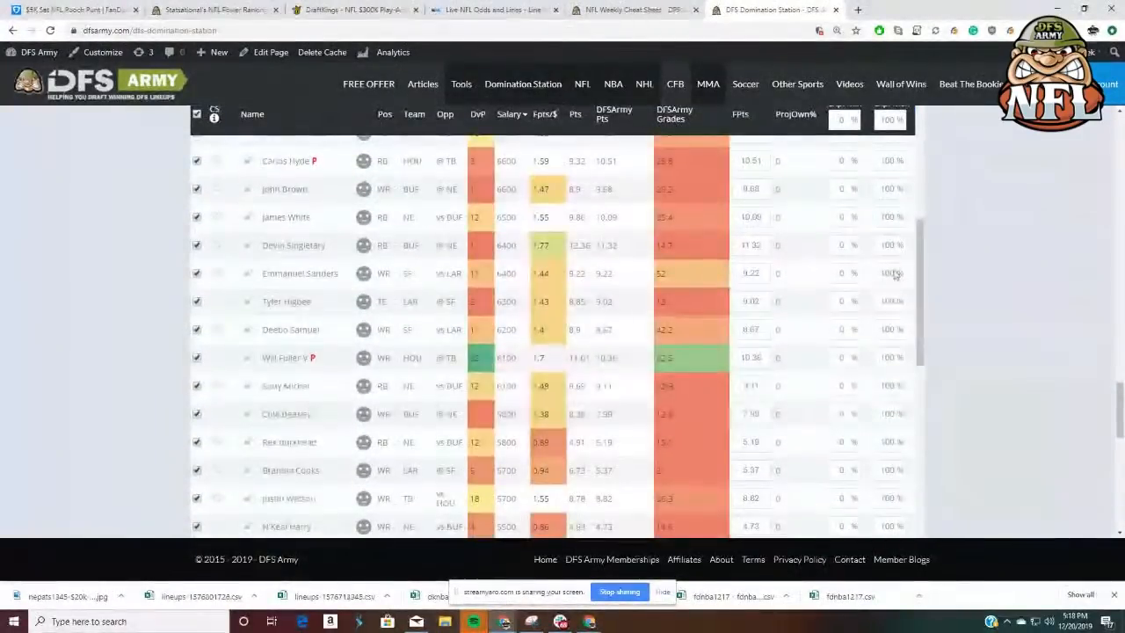
pyautogui.scroll(8, 1001, 350)
pyautogui.scroll(1, 1002, 350)
pyautogui.click(889, 376)
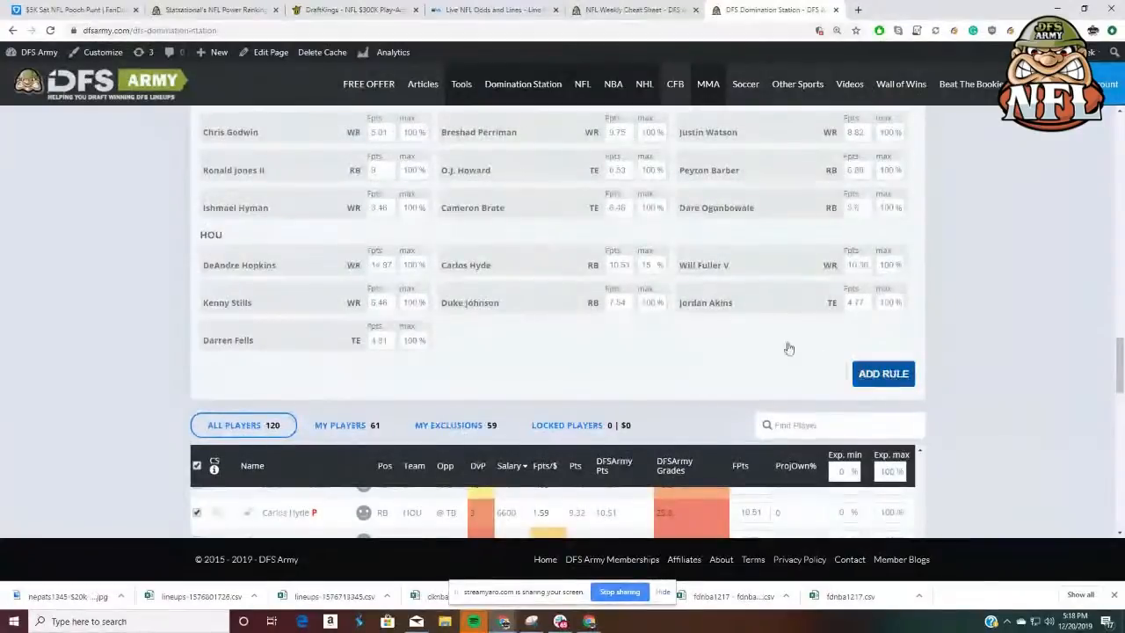
pyautogui.scroll(-2, 867, 341)
pyautogui.click(336, 321)
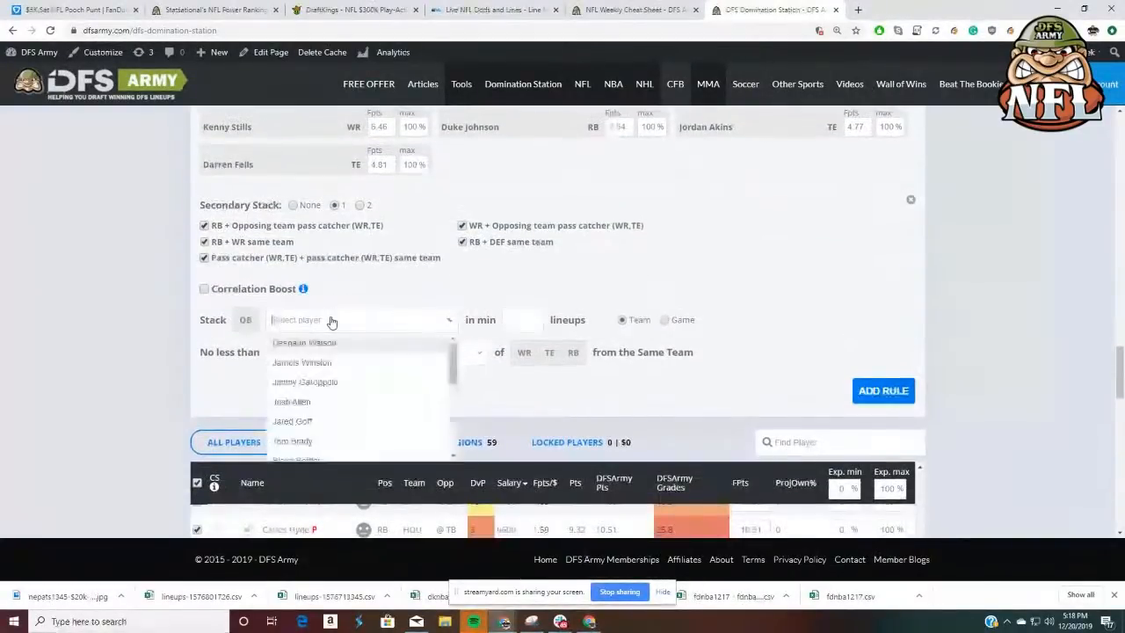
pyautogui.write('garo')
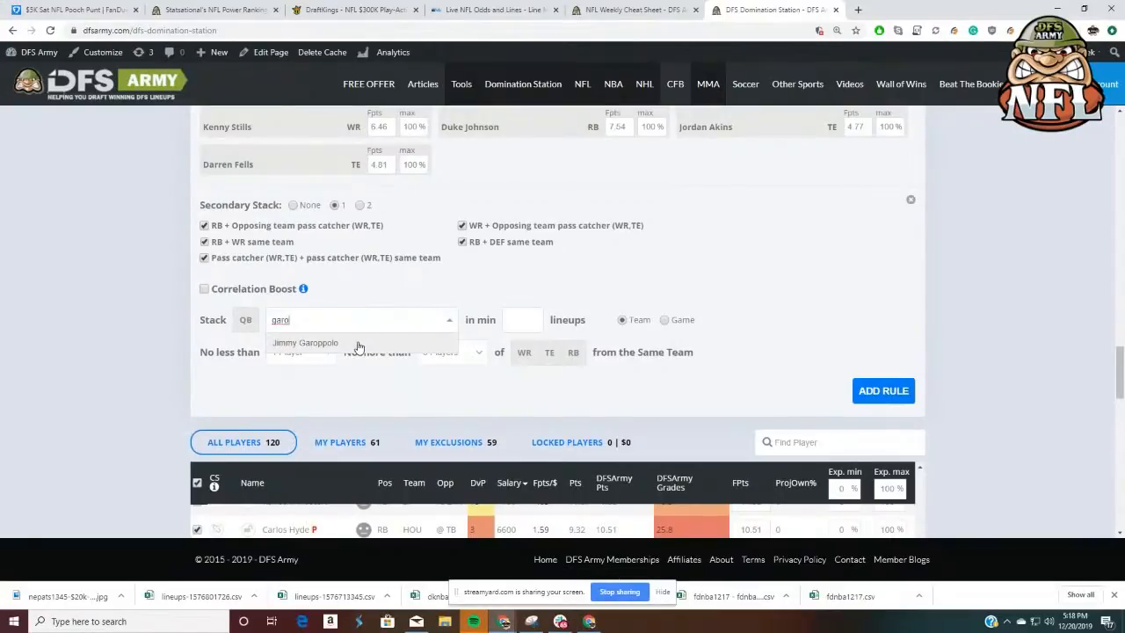
pyautogui.click(362, 345)
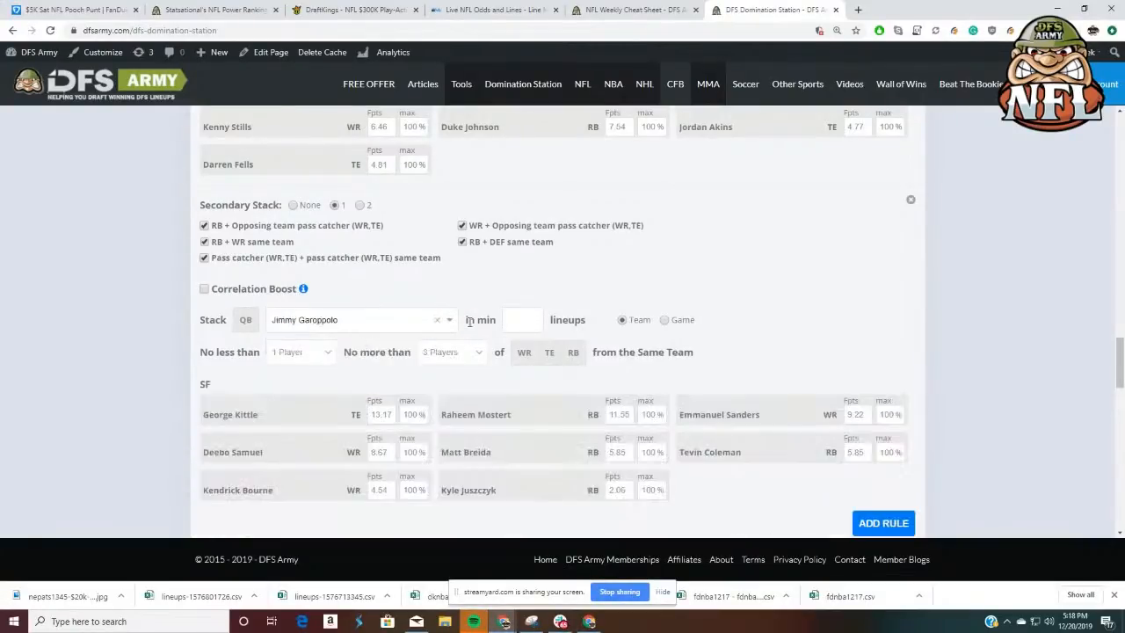
pyautogui.scroll(-1, 465, 319)
pyautogui.scroll(1, 507, 351)
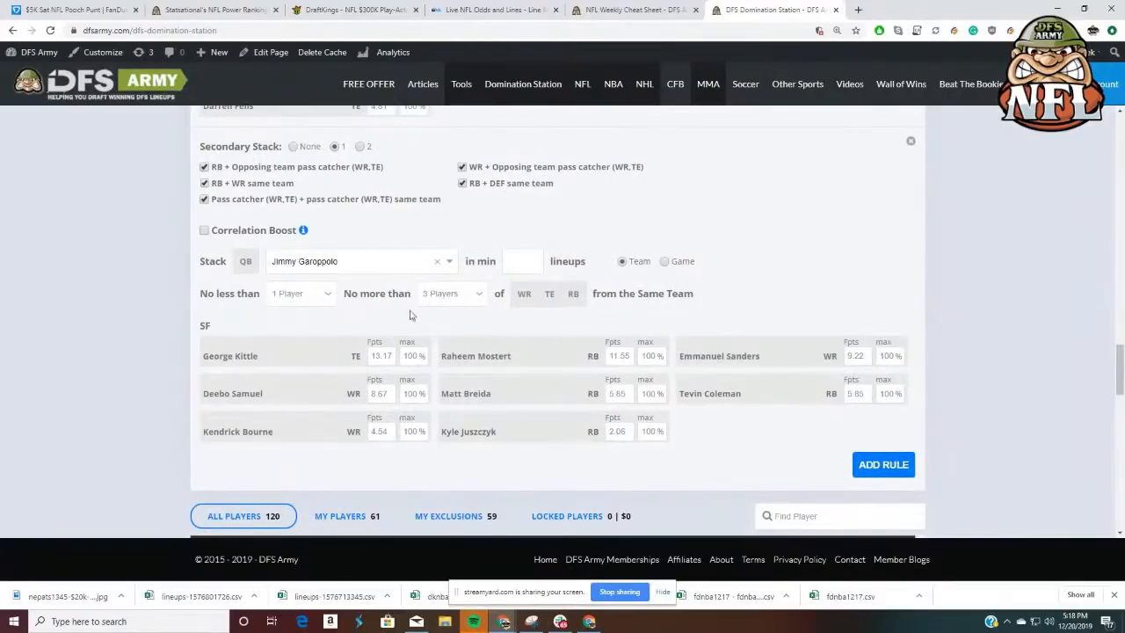
# In the Jimmy Garoppolo team stack, require at least 2 players in 20 lineups and set Deebo Samuel's projection to 9.5 points
pyautogui.click(286, 294)
pyautogui.click(293, 324)
pyautogui.doubleClick(647, 356)
pyautogui.doubleClick(390, 394)
pyautogui.write('9')
pyautogui.write('20')
# Review the lineup minimums and player limits across the Watson, Winston and Garoppolo stacking rules
pyautogui.scroll(5, 730, 266)
pyautogui.scroll(-2, 729, 266)
pyautogui.scroll(-3, 729, 266)
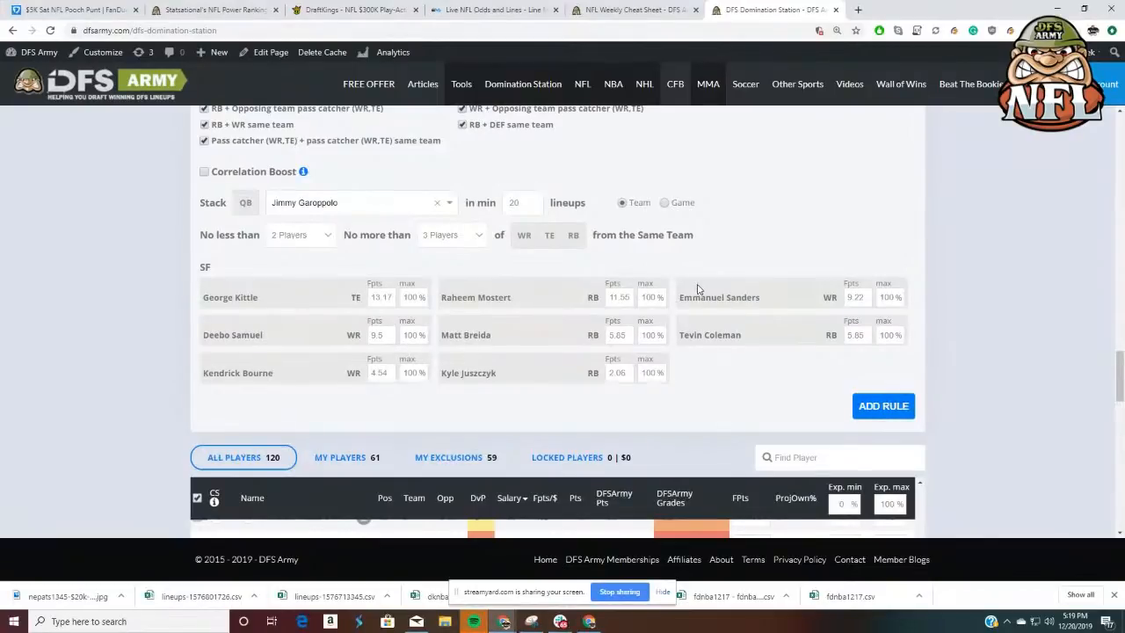
pyautogui.scroll(10, 698, 289)
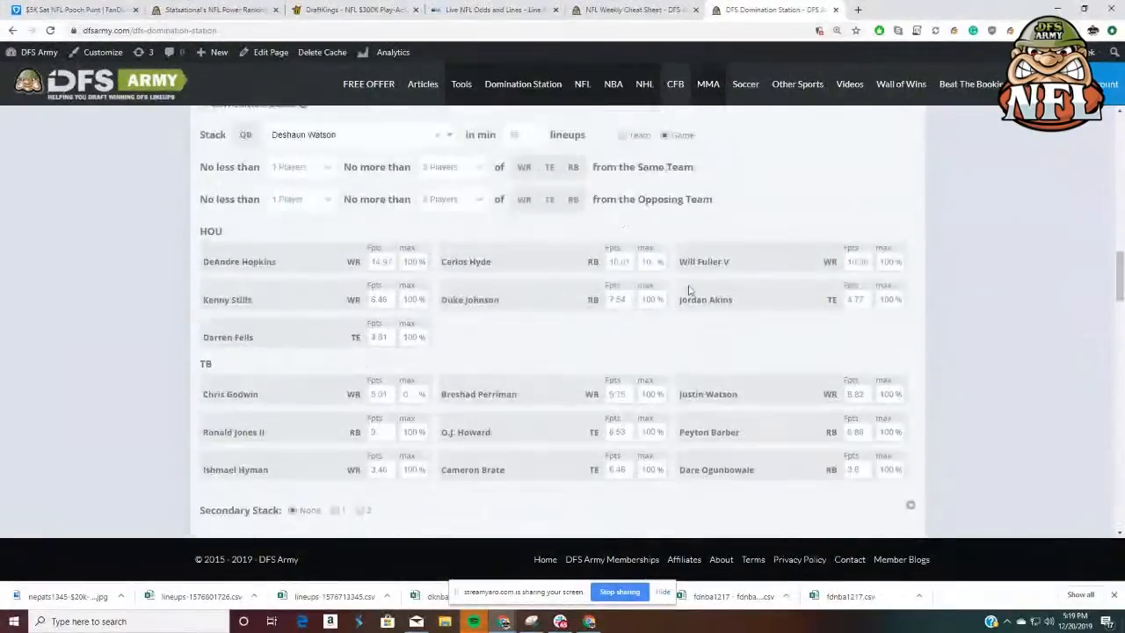
pyautogui.scroll(3, 641, 269)
pyautogui.scroll(-10, 606, 225)
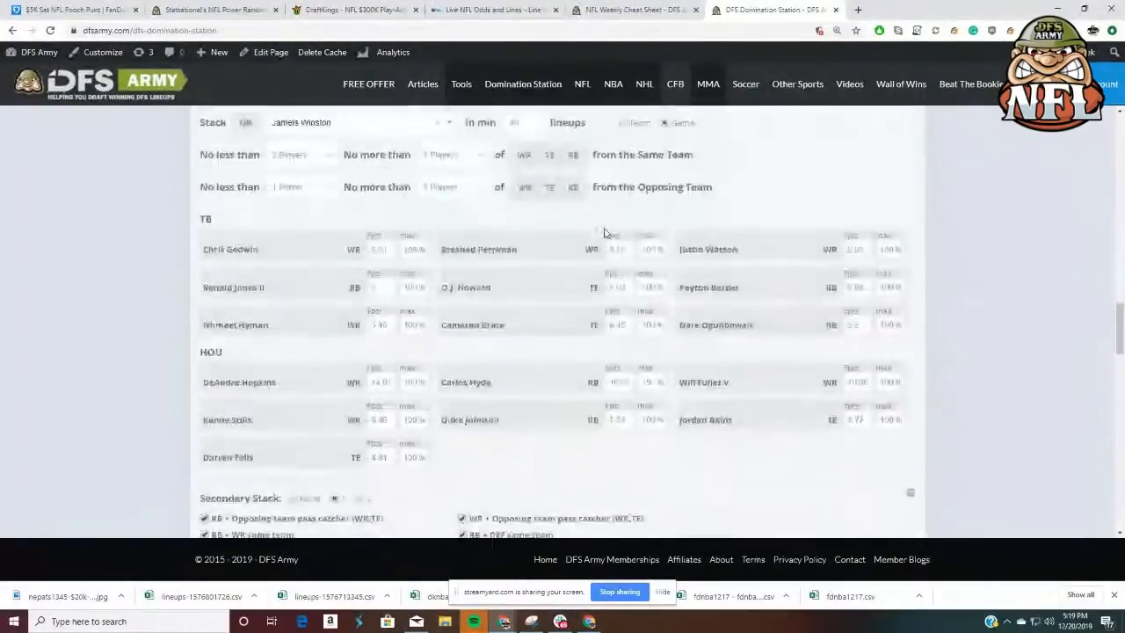
pyautogui.scroll(-3, 604, 233)
pyautogui.scroll(4, 605, 231)
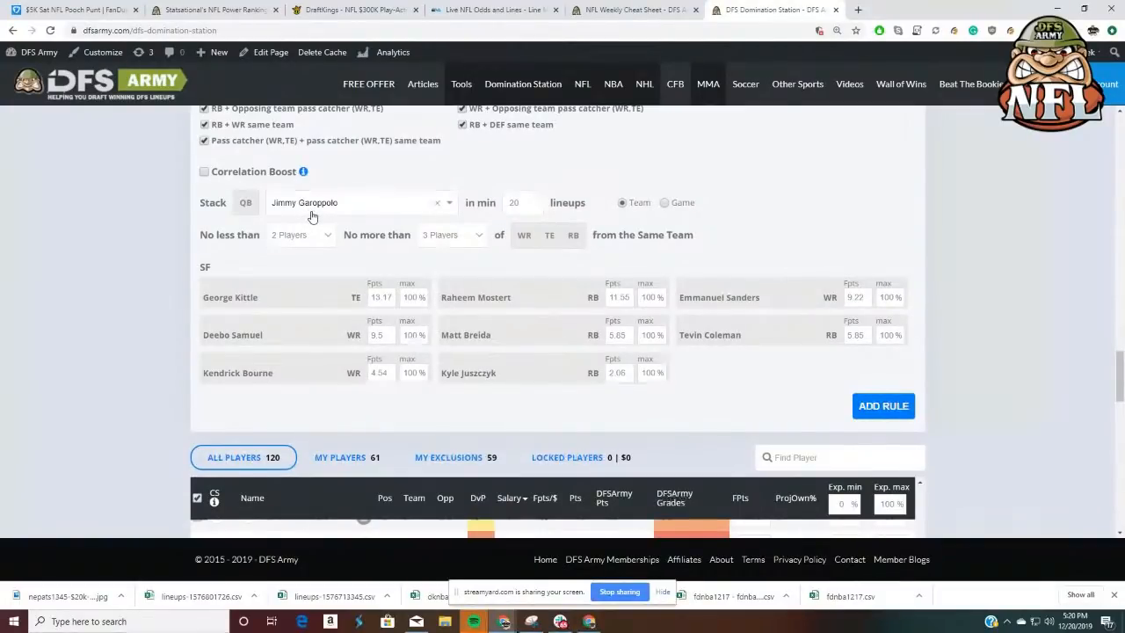
pyautogui.scroll(3, 334, 222)
pyautogui.scroll(15, 334, 223)
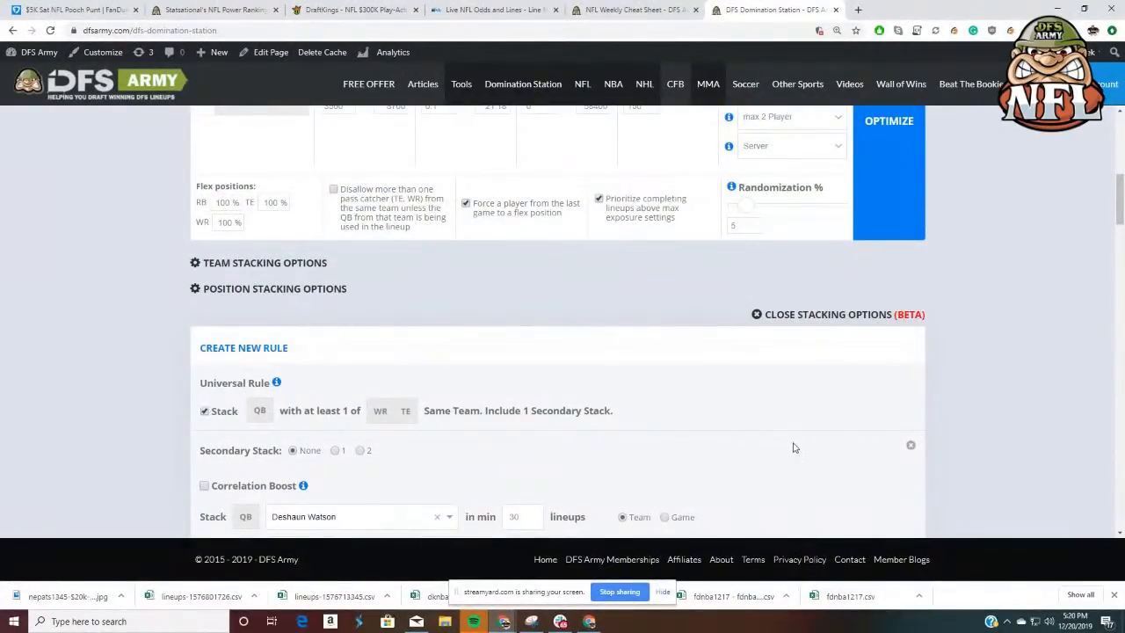
pyautogui.scroll(-10, 790, 446)
pyautogui.scroll(4, 781, 435)
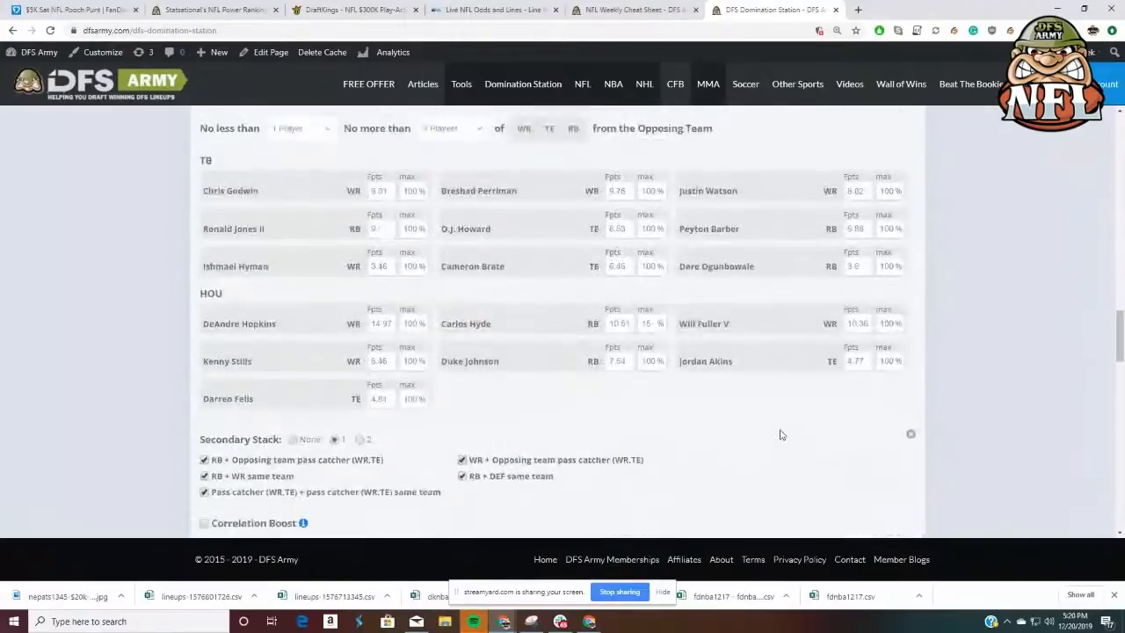
pyautogui.scroll(-4, 781, 435)
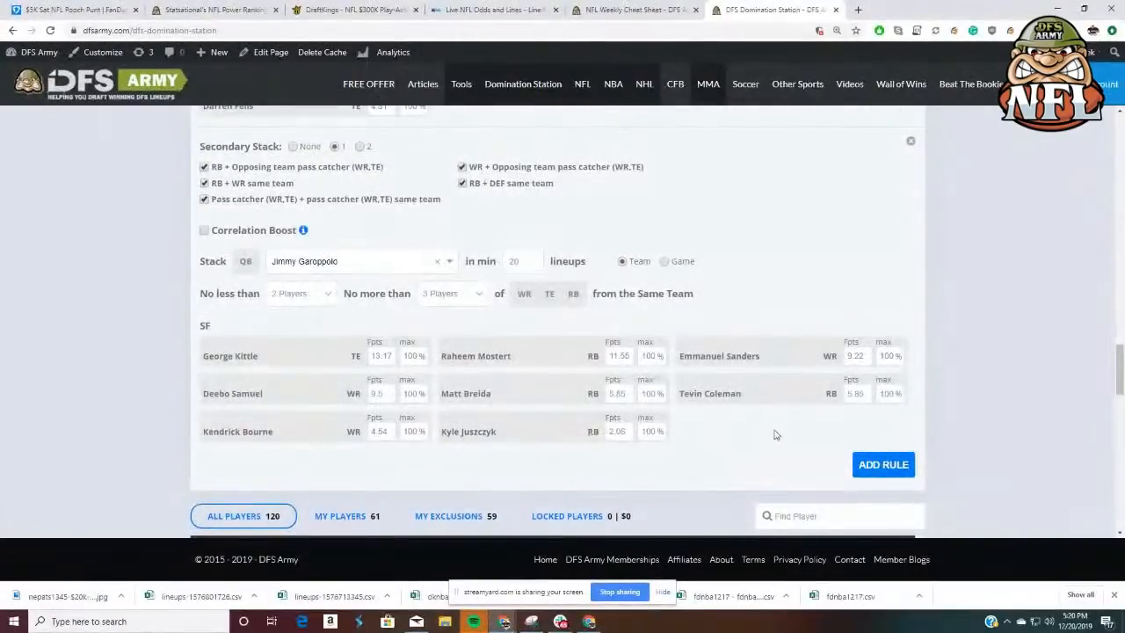
# Try 15 lineups and a game stack in the Jimmy Garoppolo rule, then settle on a team stack in at least 10 lineups
pyautogui.doubleClick(516, 263)
pyautogui.write('15')
pyautogui.click(665, 264)
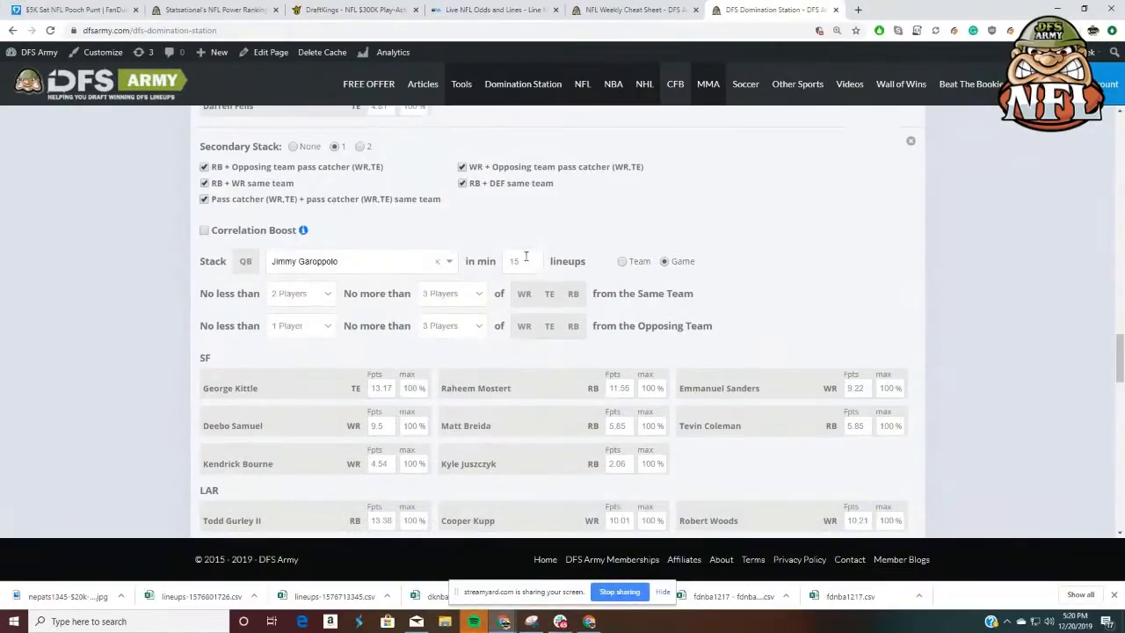
pyautogui.write('10')
pyautogui.click(622, 262)
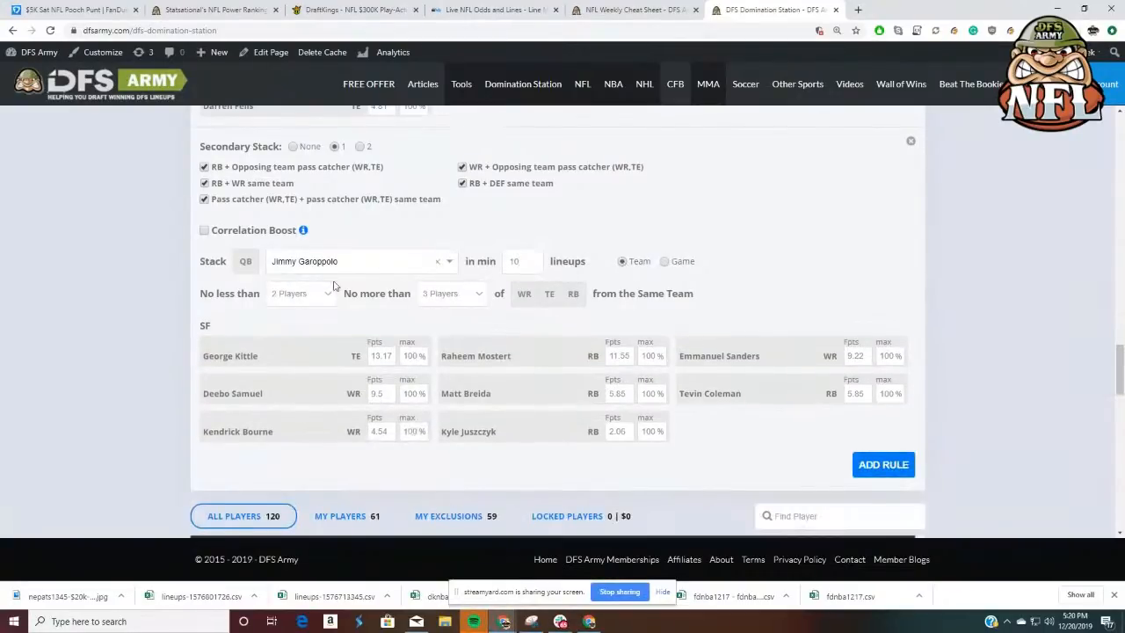
# Add a second Jimmy Garoppolo rule as a game stack in at least 10 lineups
pyautogui.scroll(-2, 715, 258)
pyautogui.click(889, 291)
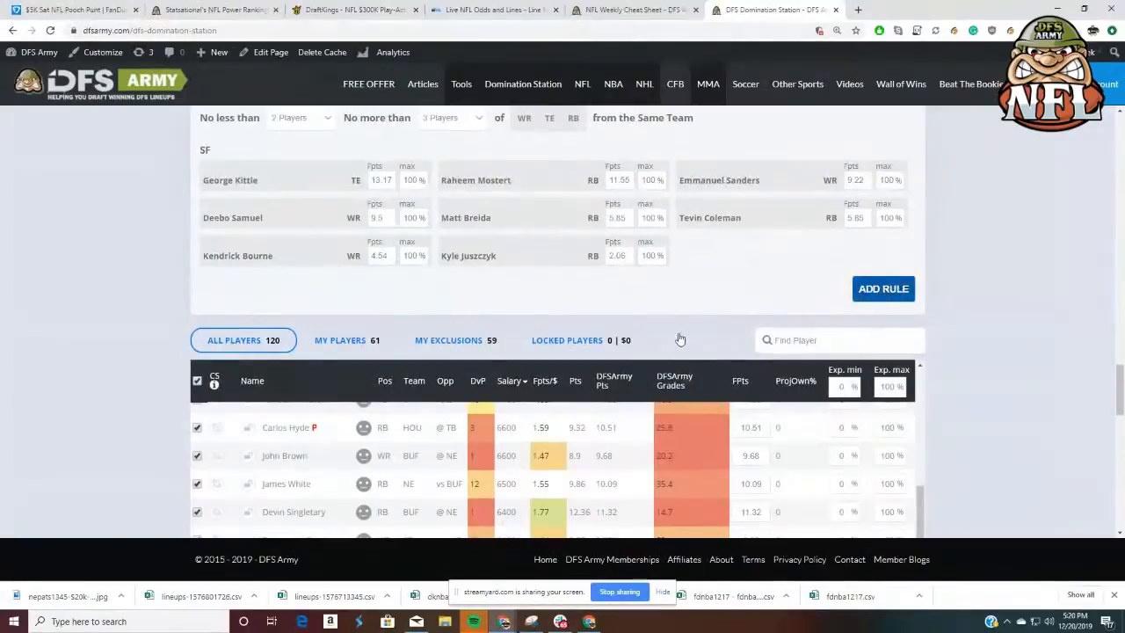
pyautogui.click(332, 413)
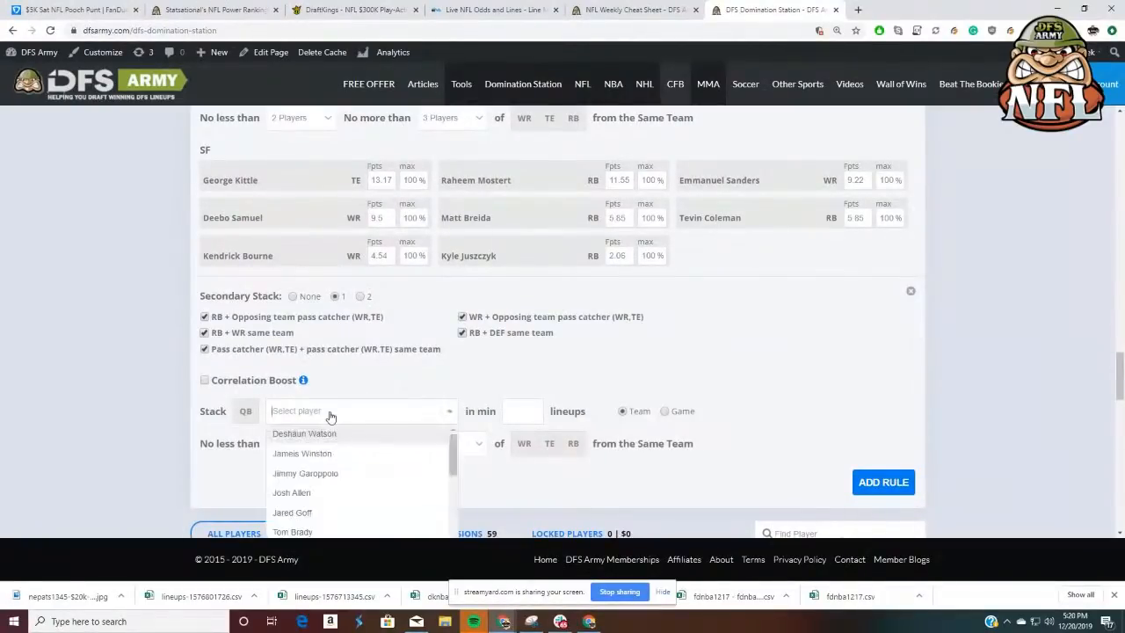
pyautogui.click(328, 473)
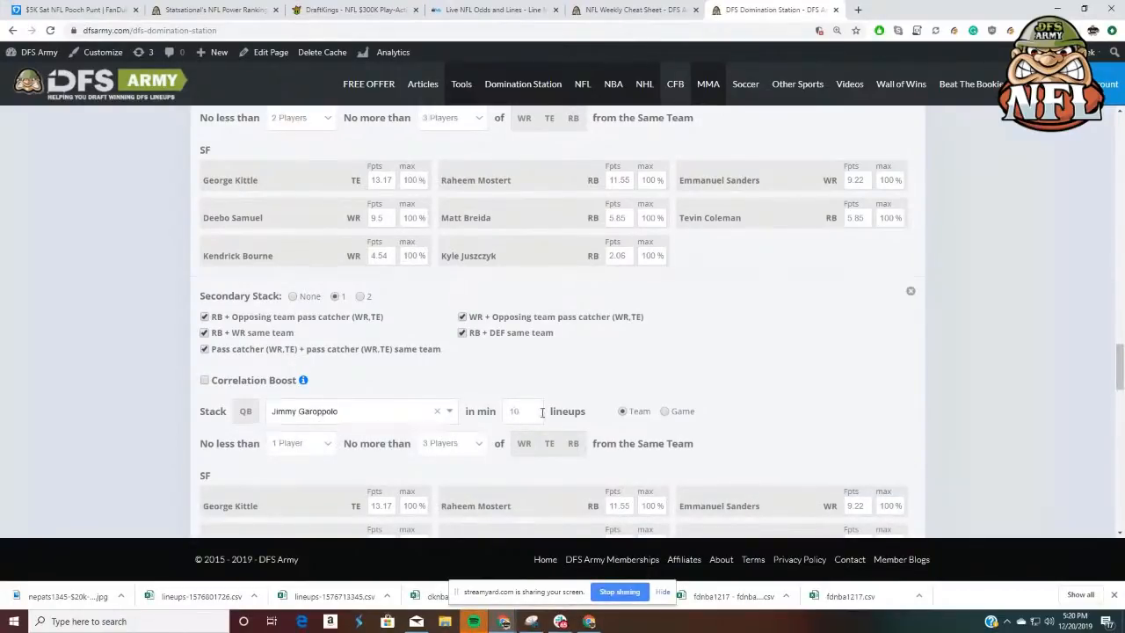
pyautogui.click(665, 411)
pyautogui.scroll(-1, 703, 400)
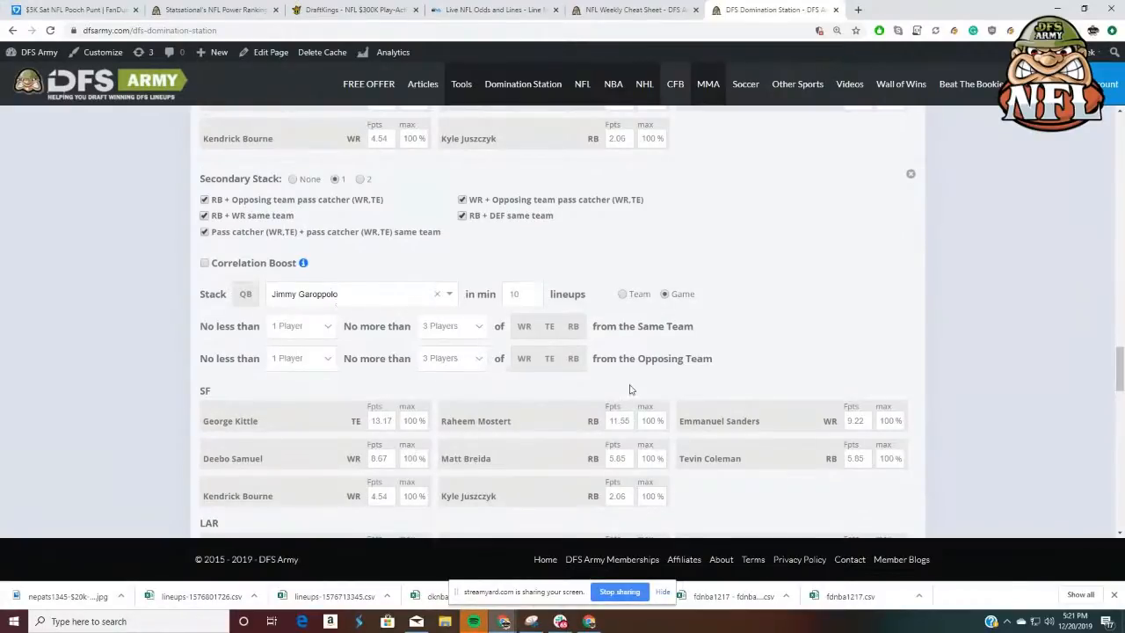
# Set the Garoppolo game stack's same-team and opposing-team minimums to 2 players each, with no secondary stack
pyautogui.scroll(-2, 629, 387)
pyautogui.scroll(1, 629, 386)
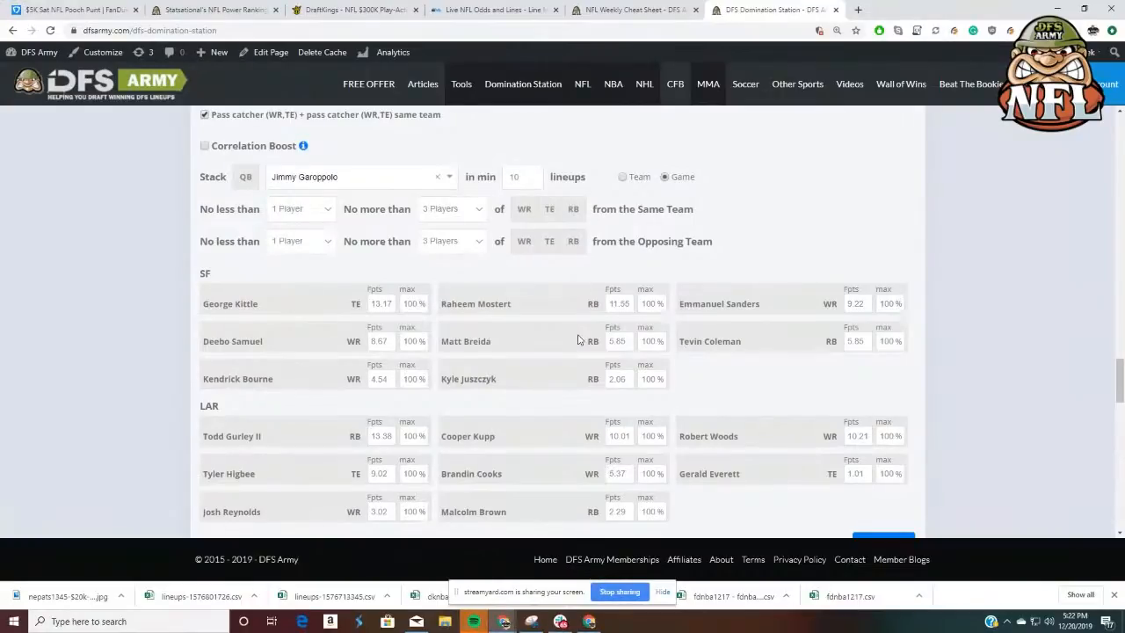
pyautogui.scroll(-1, 576, 342)
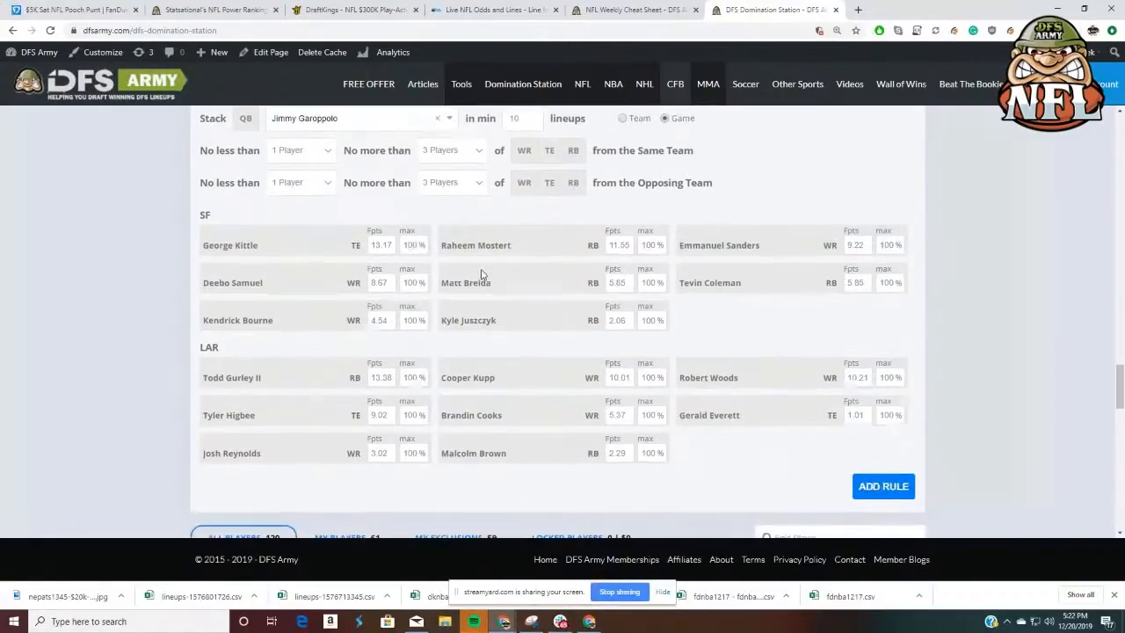
pyautogui.scroll(1, 493, 275)
pyautogui.click(301, 241)
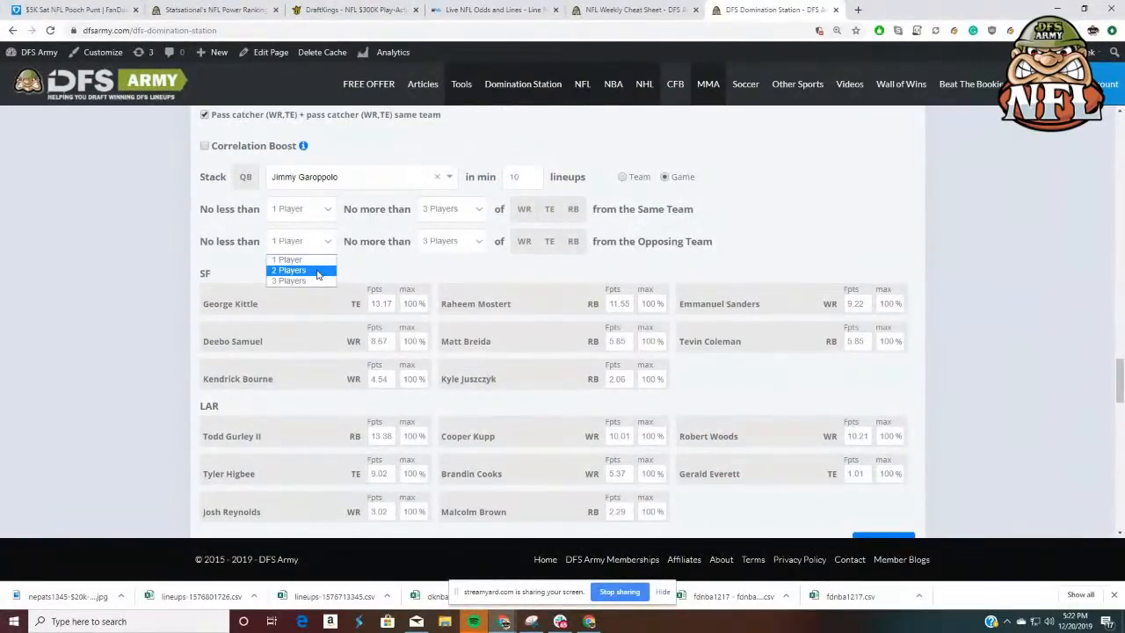
pyautogui.click(317, 275)
pyautogui.click(324, 211)
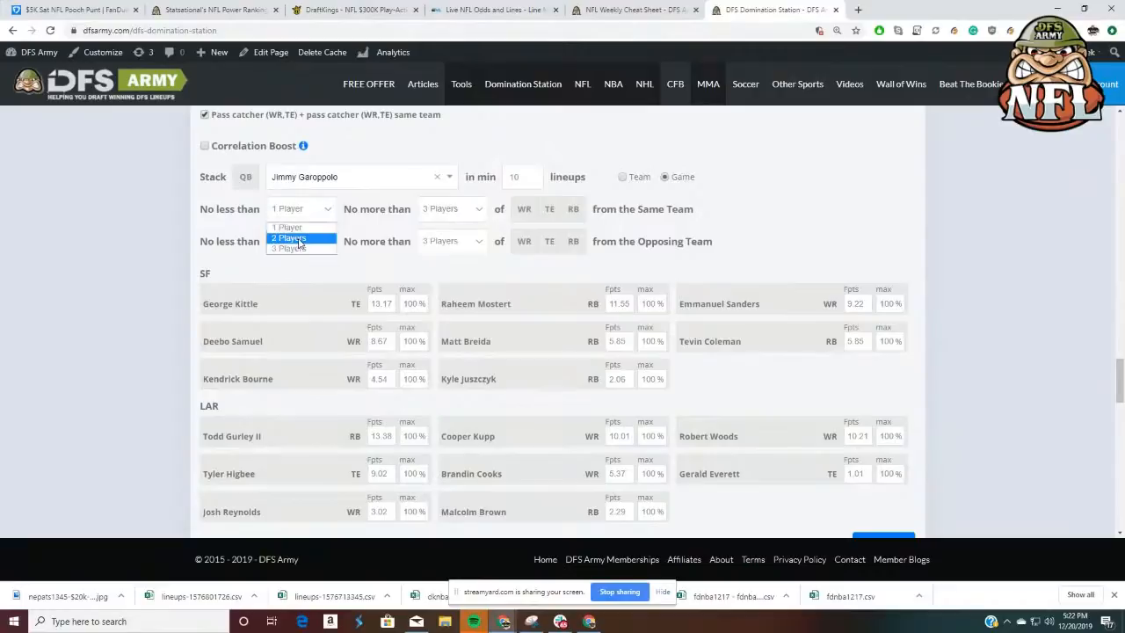
pyautogui.click(298, 238)
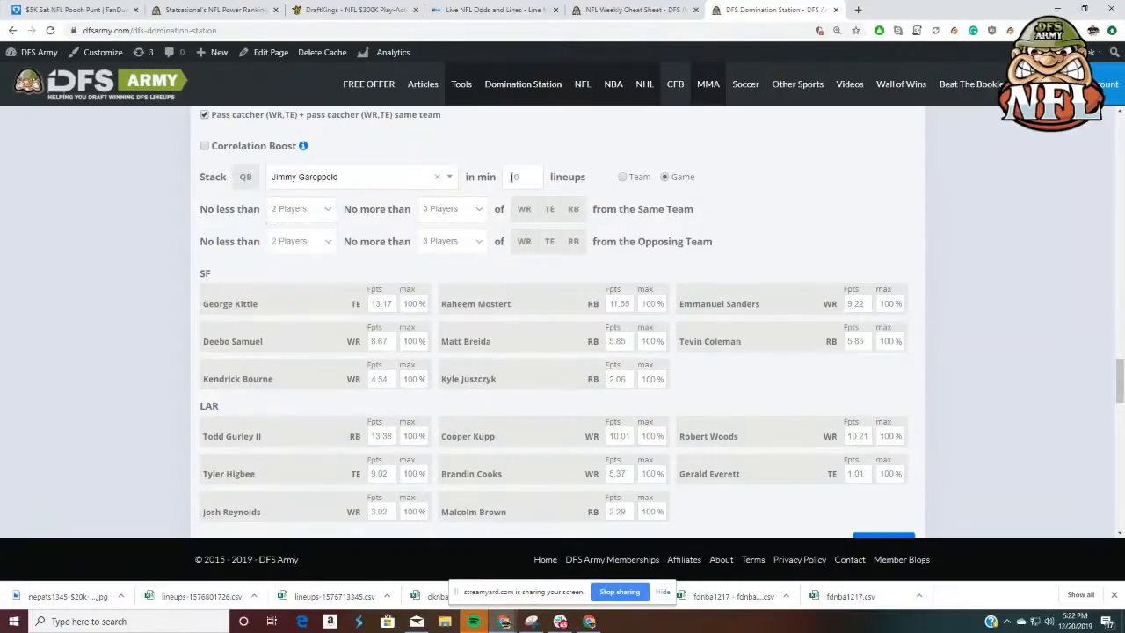
pyautogui.scroll(2, 417, 231)
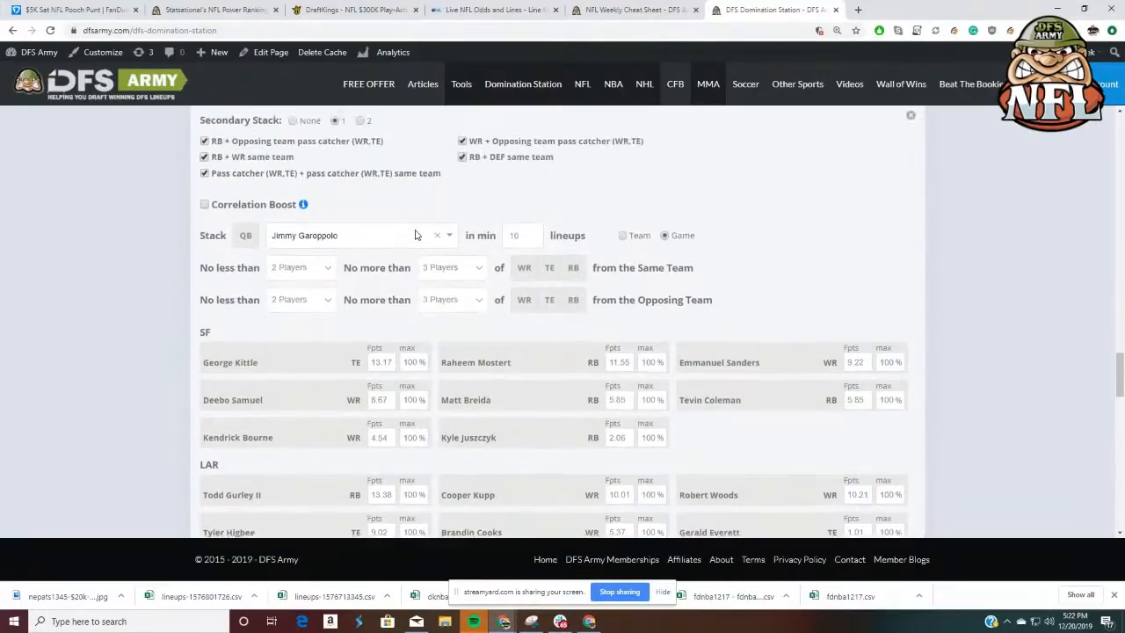
pyautogui.click(295, 180)
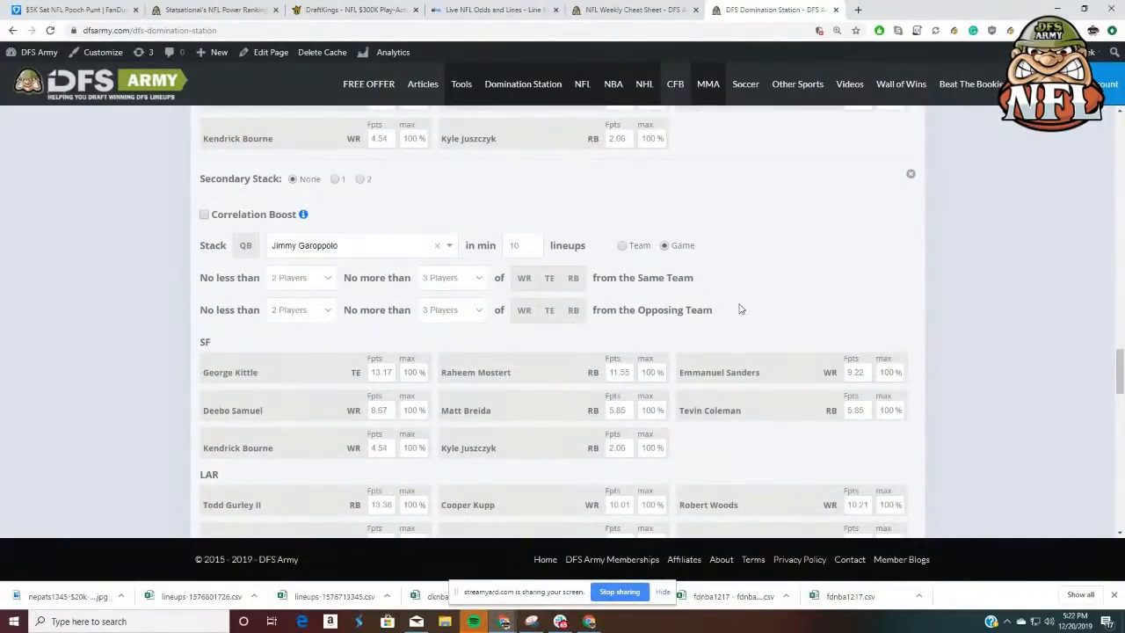
# Add a new team stack rule for Jared Goff with a 1-player minimum
pyautogui.scroll(5, 731, 302)
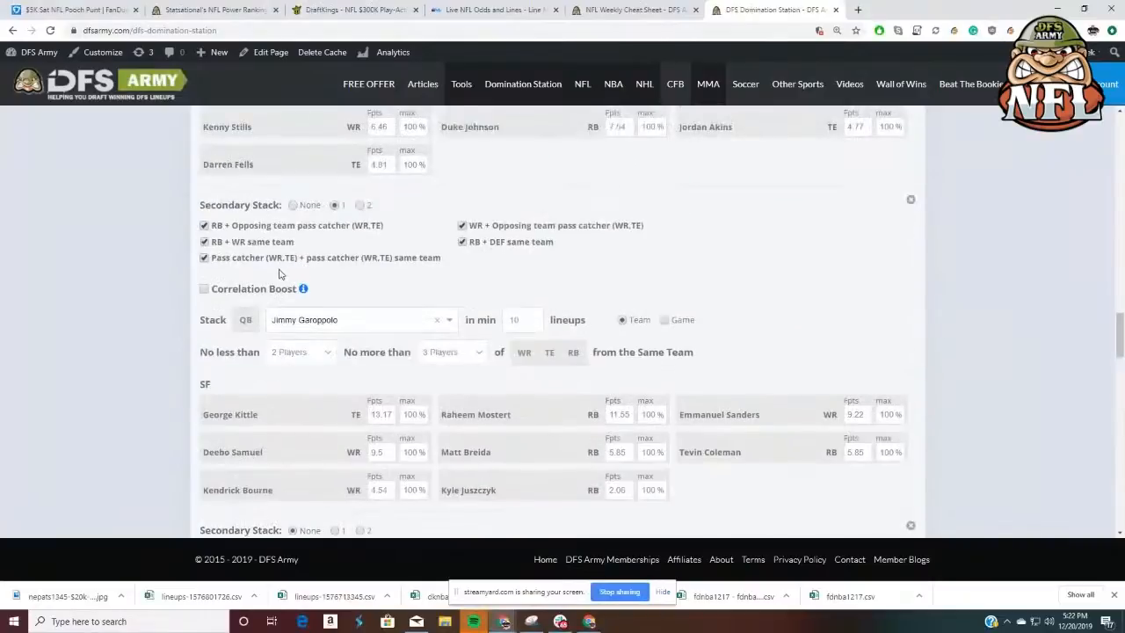
pyautogui.scroll(-2, 279, 274)
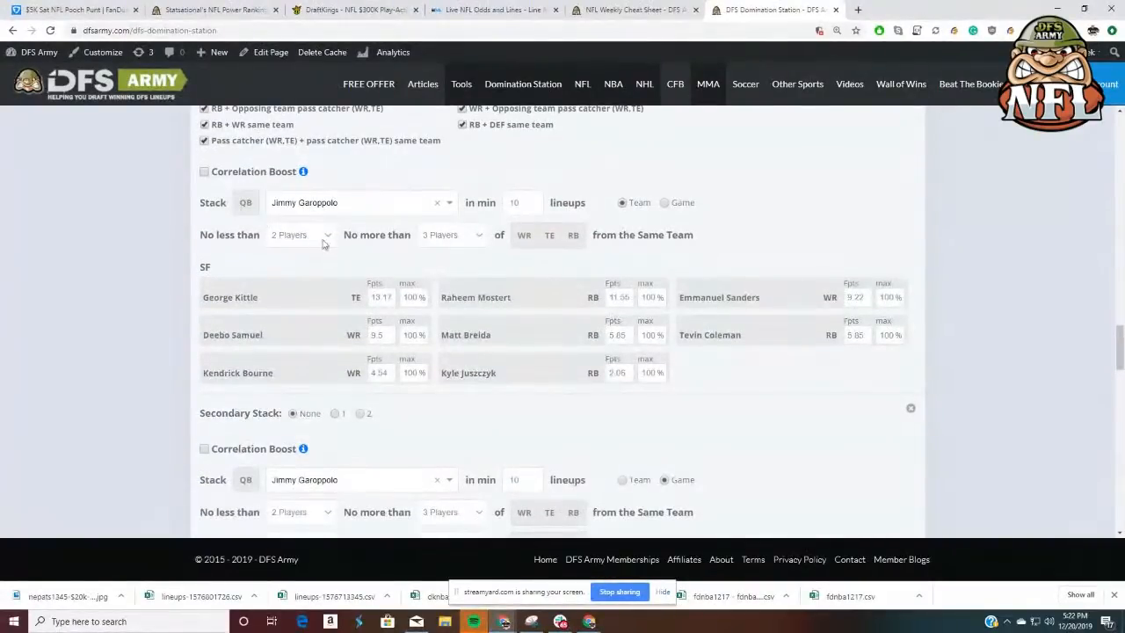
pyautogui.scroll(-7, 323, 244)
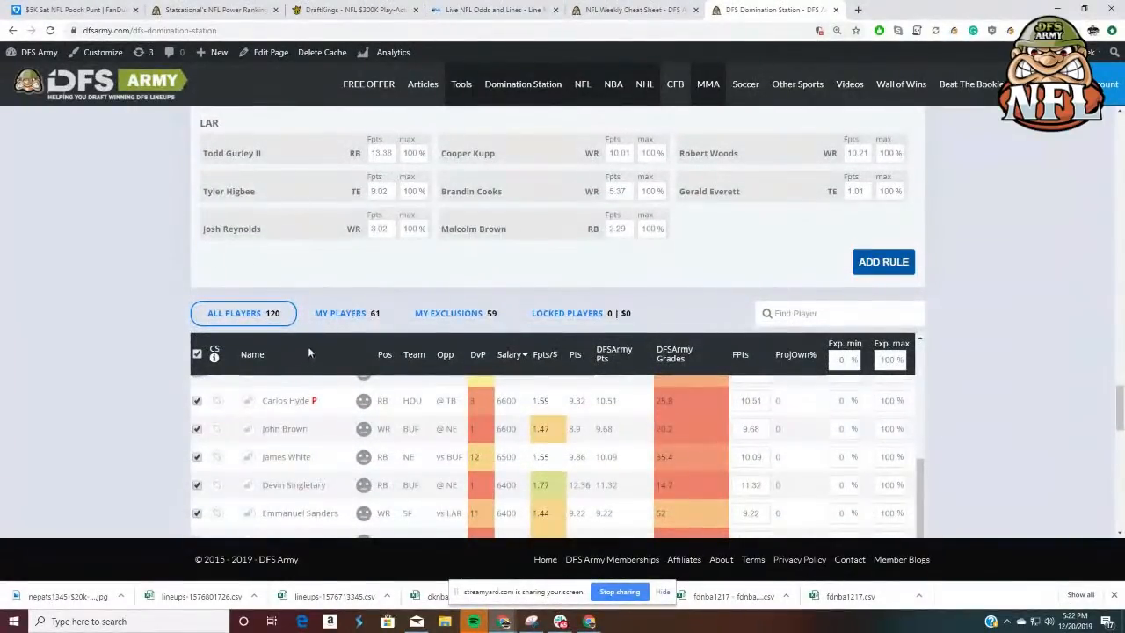
pyautogui.click(315, 388)
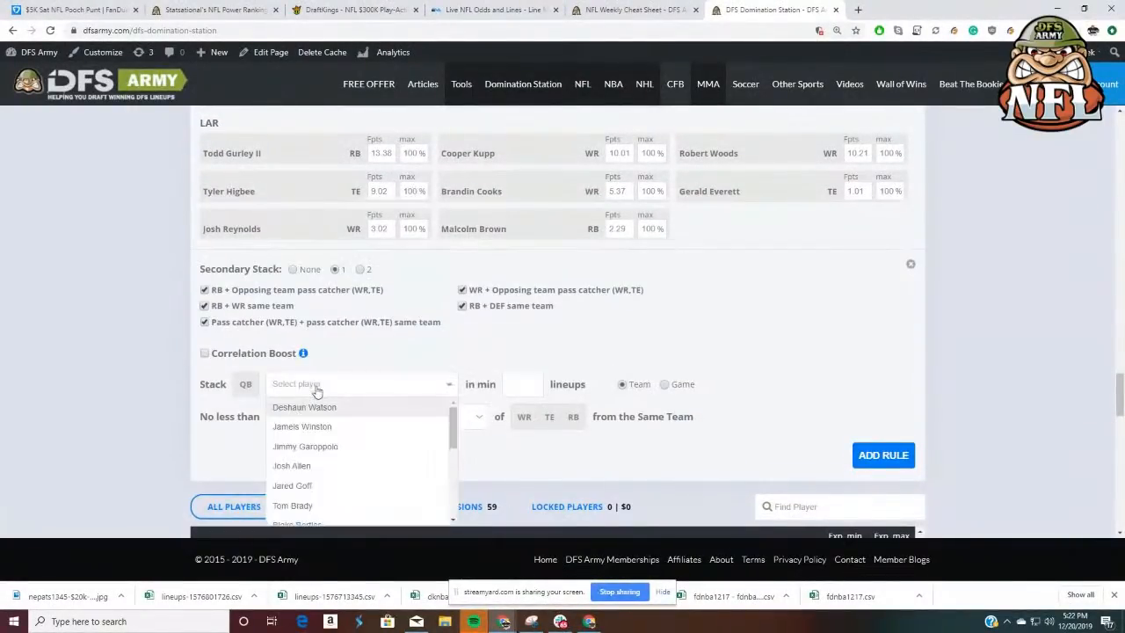
pyautogui.write('go')
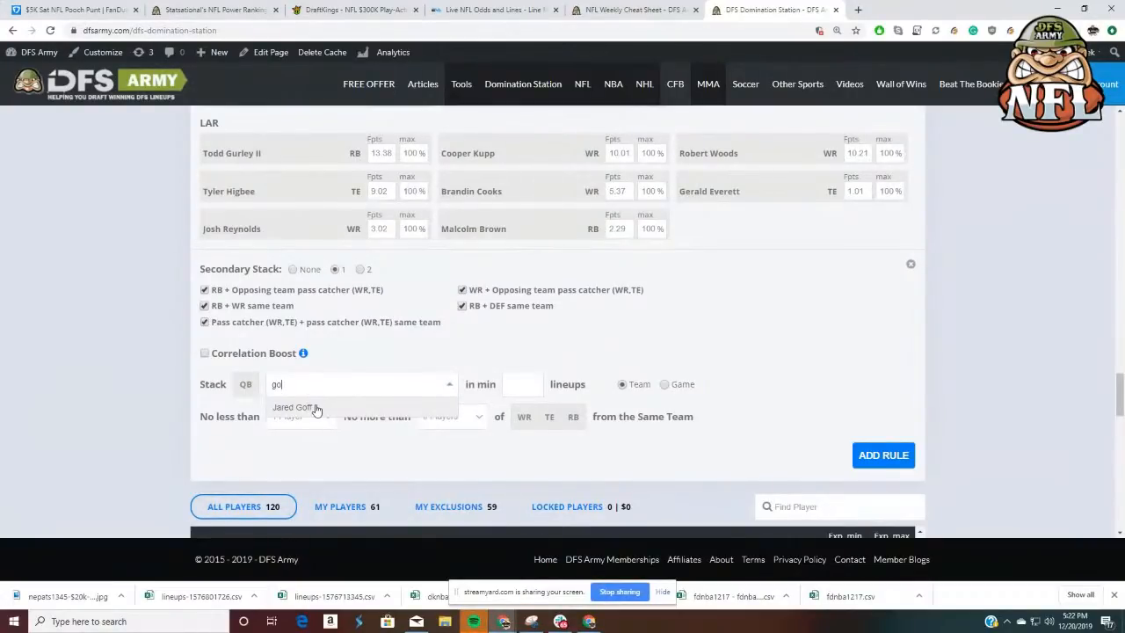
pyautogui.click(298, 408)
pyautogui.click(299, 416)
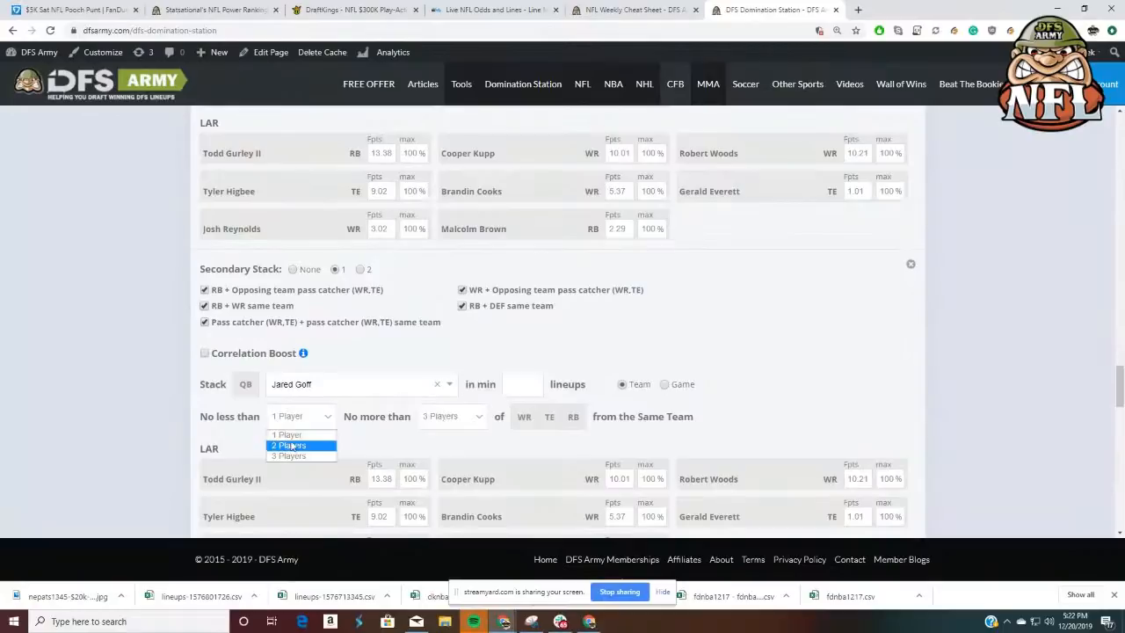
pyautogui.click(288, 434)
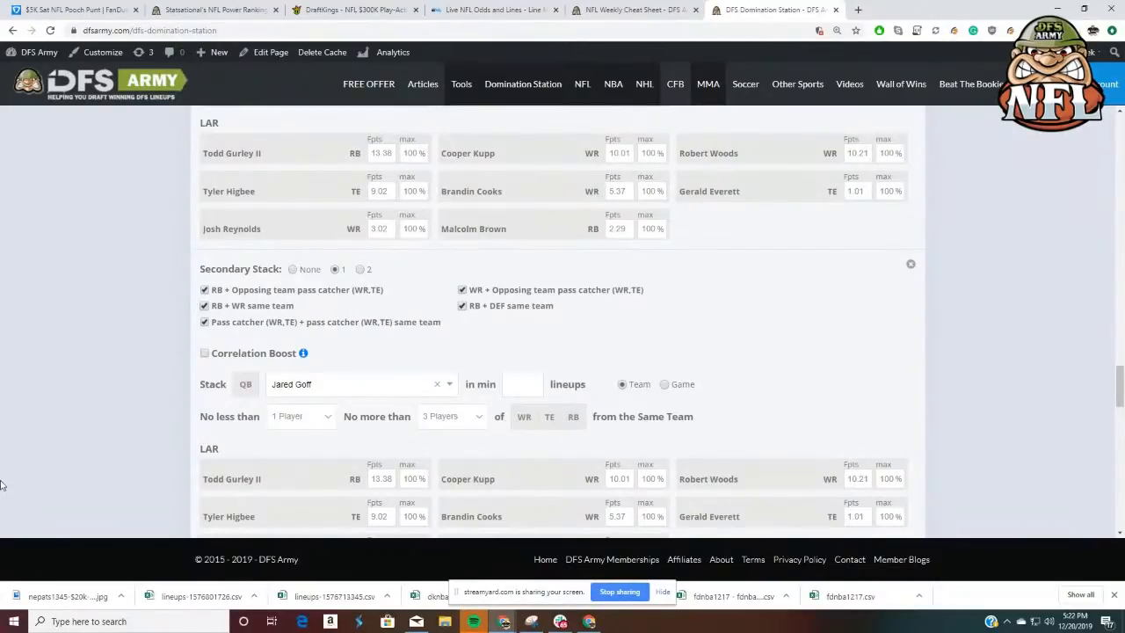
# Set the Jared Goff team stack rule to no secondary stack and at least 15 lineups
pyautogui.click(292, 270)
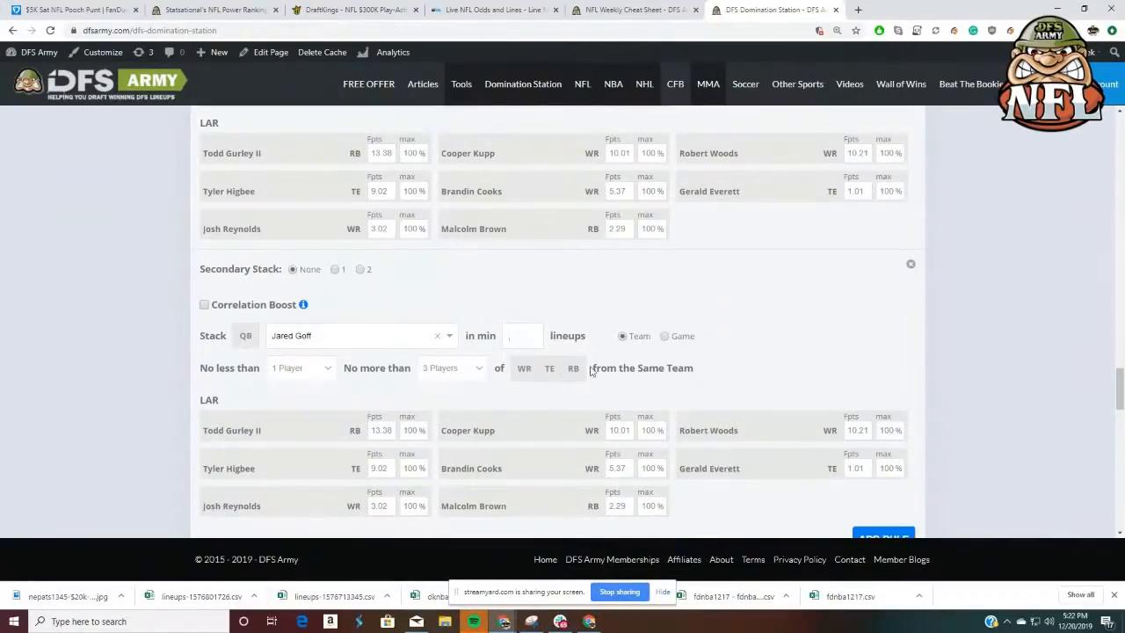
pyautogui.write('18')
pyautogui.scroll(-2, 501, 358)
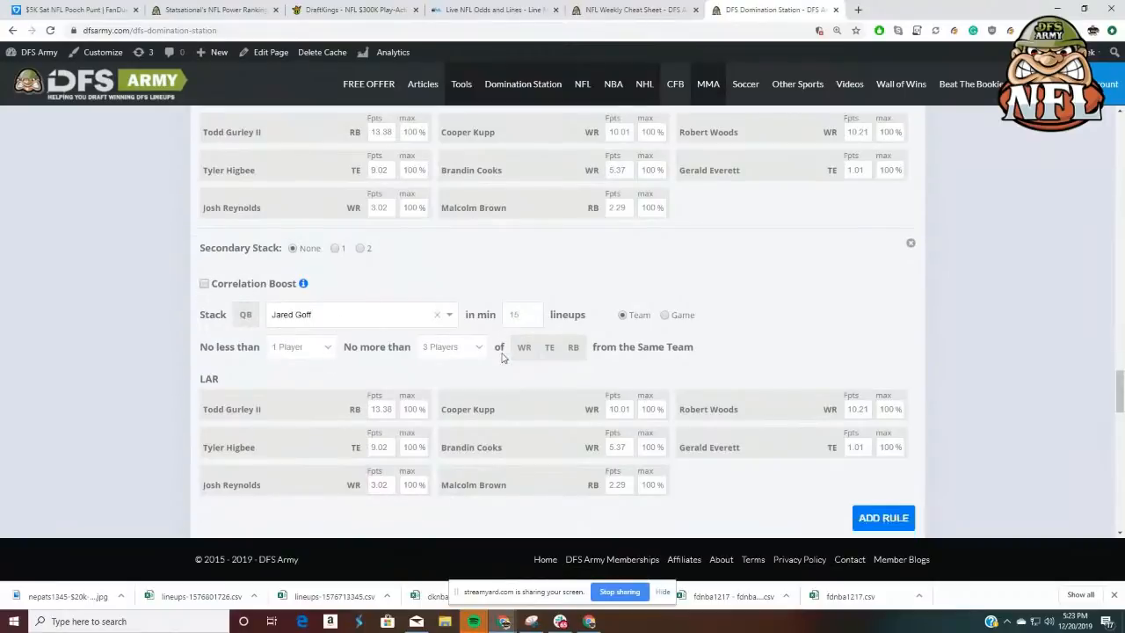
# Change the second Jared Goff rule to a game stack with a same-team minimum of 2 players
pyautogui.scroll(1, 502, 359)
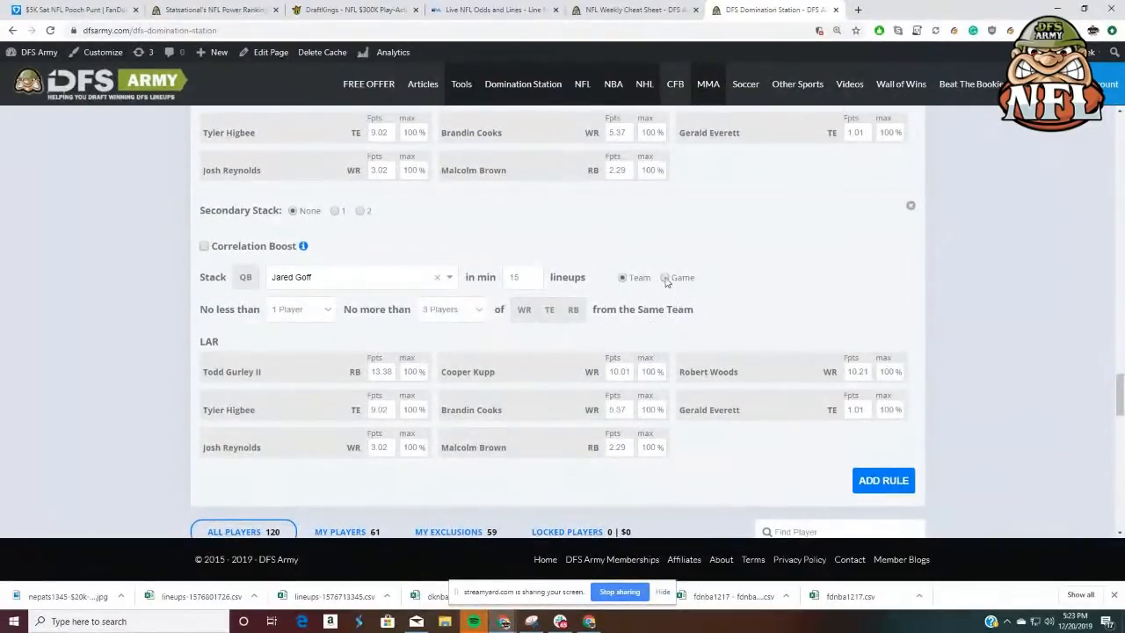
pyautogui.click(664, 278)
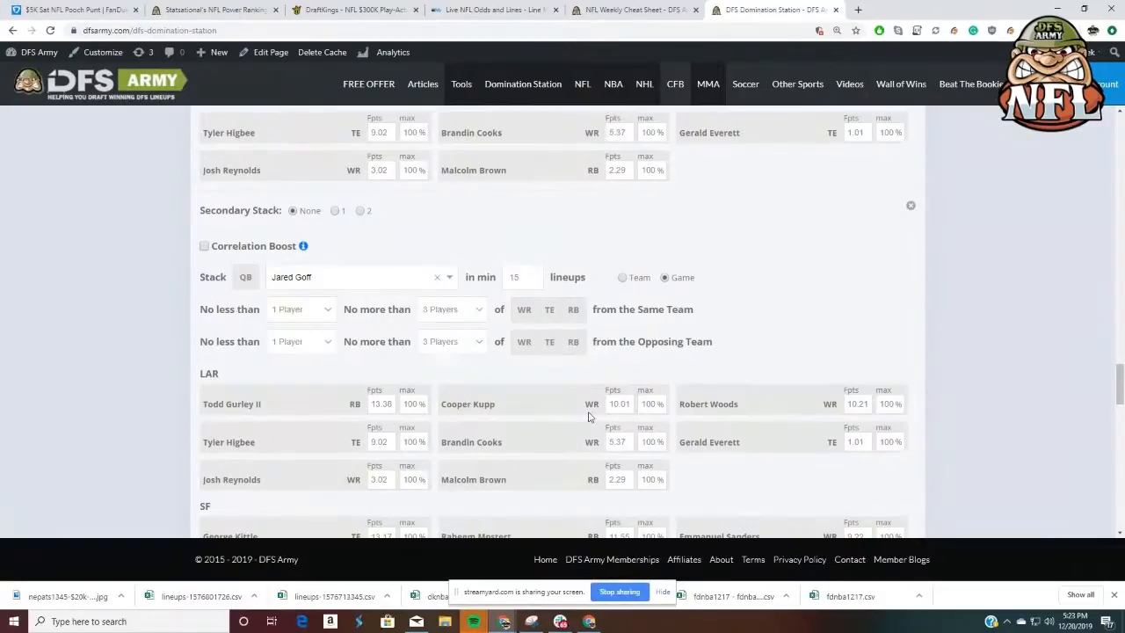
pyautogui.scroll(10, 736, 399)
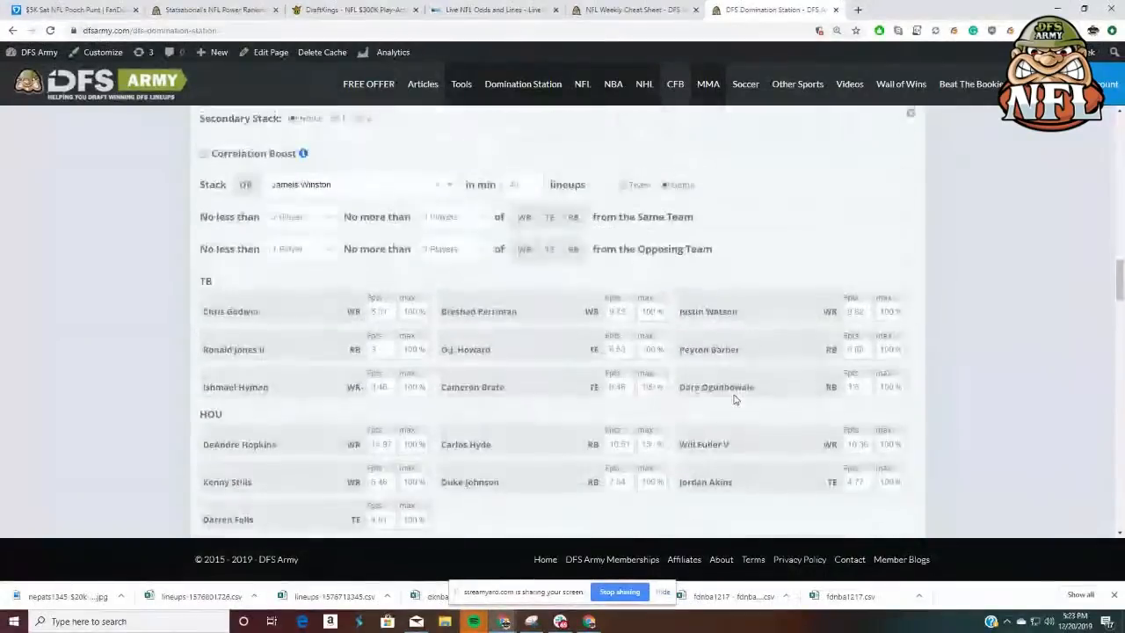
pyautogui.scroll(10, 735, 400)
pyautogui.scroll(-10, 736, 400)
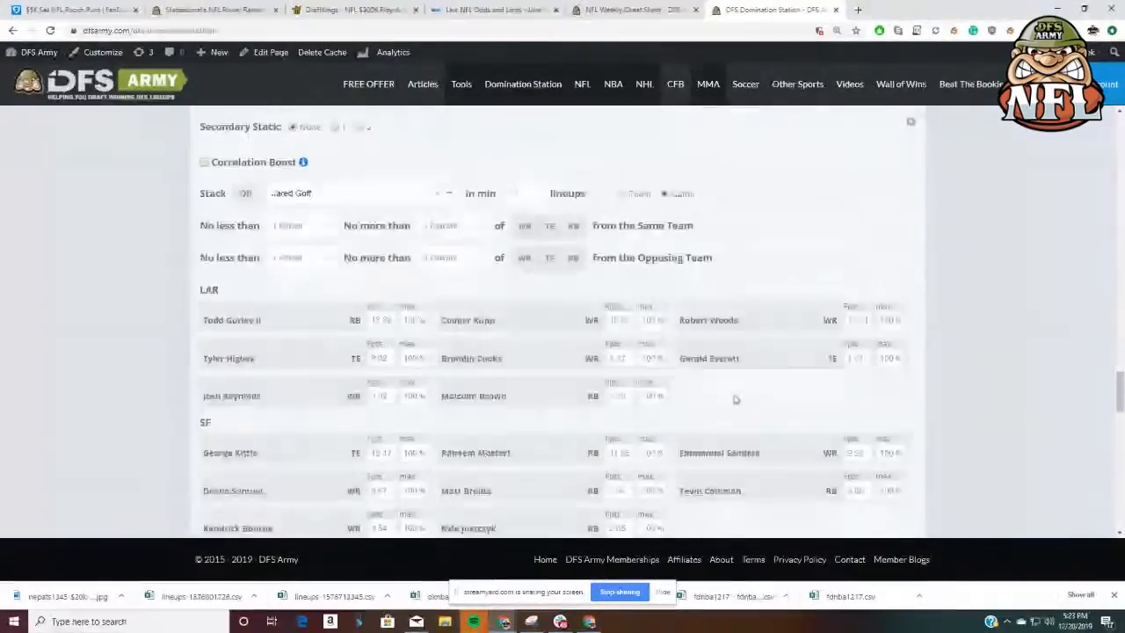
pyautogui.scroll(-5, 736, 399)
pyautogui.scroll(5, 736, 400)
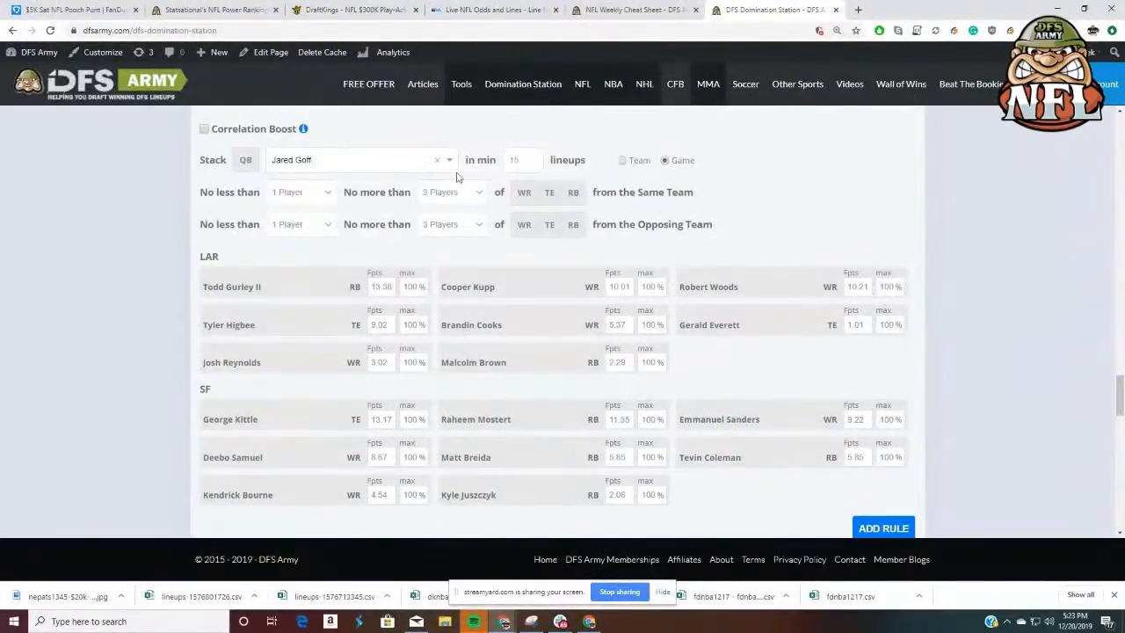
pyautogui.scroll(2, 528, 228)
pyautogui.scroll(-2, 439, 220)
pyautogui.click(321, 197)
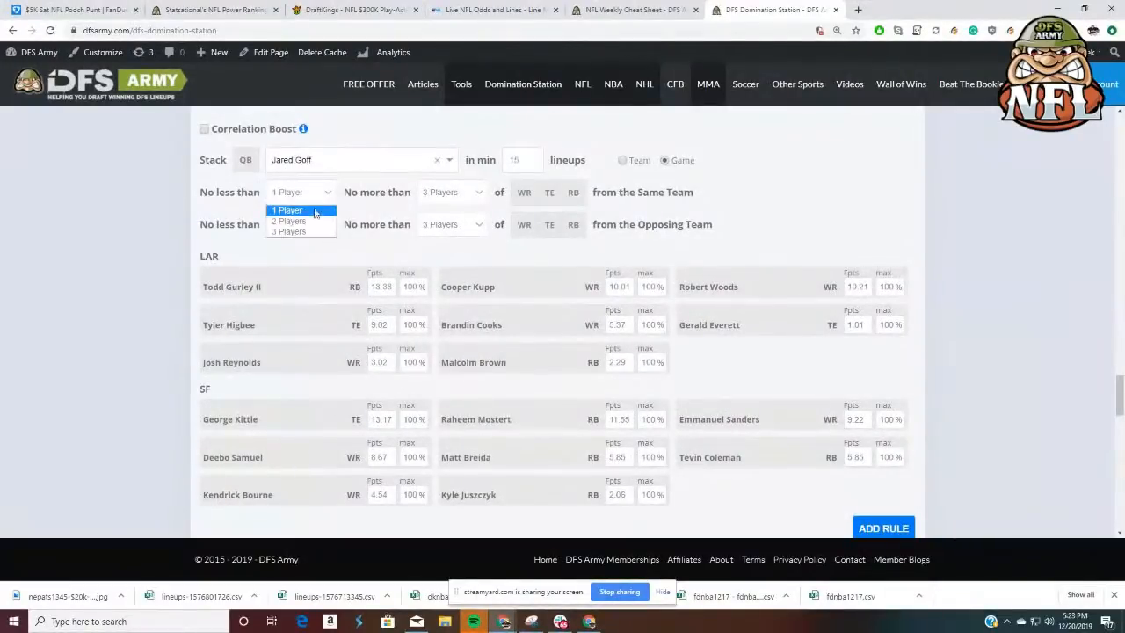
pyautogui.click(310, 226)
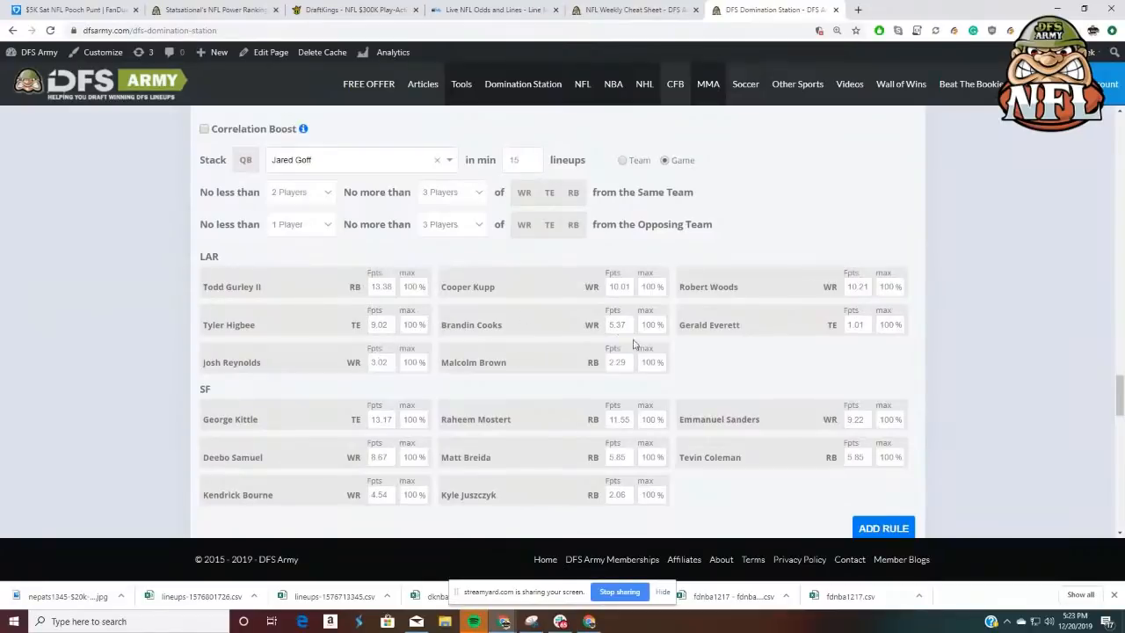
# In the Goff game stack, set Malcolm Brown's max exposure to 0% and Gerald Everett's fantasy points to 8.9
pyautogui.doubleClick(653, 367)
pyautogui.write('0')
pyautogui.doubleClick(854, 324)
pyautogui.write('8.9')
# Set the Goff game stack's opposing-team minimum to 2 players
pyautogui.scroll(-2, 378, 326)
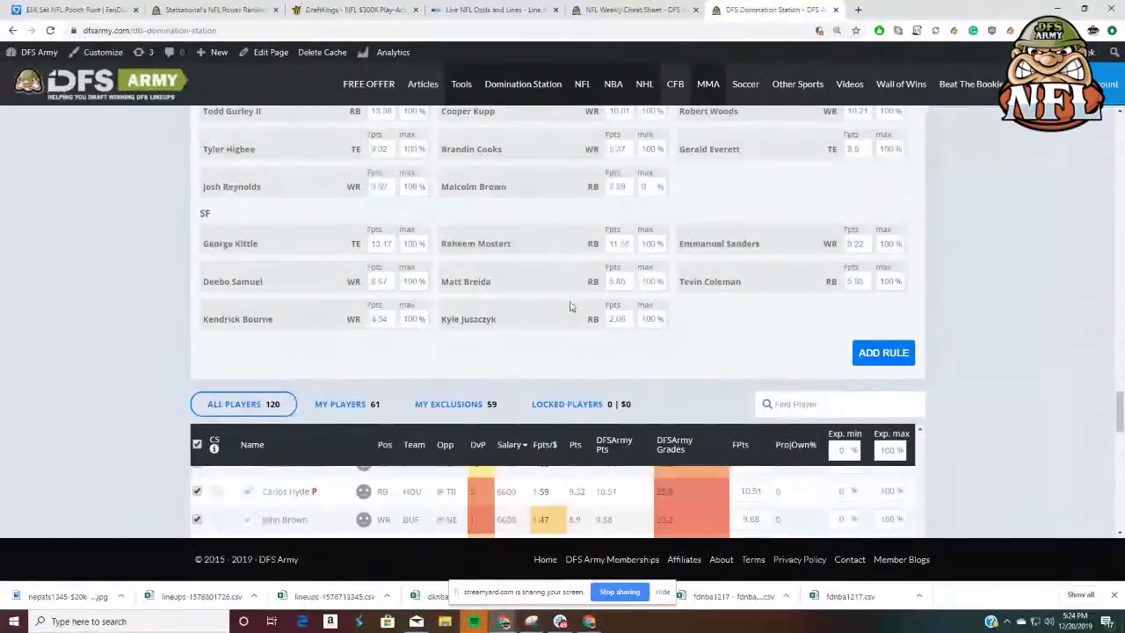
pyautogui.scroll(3, 743, 349)
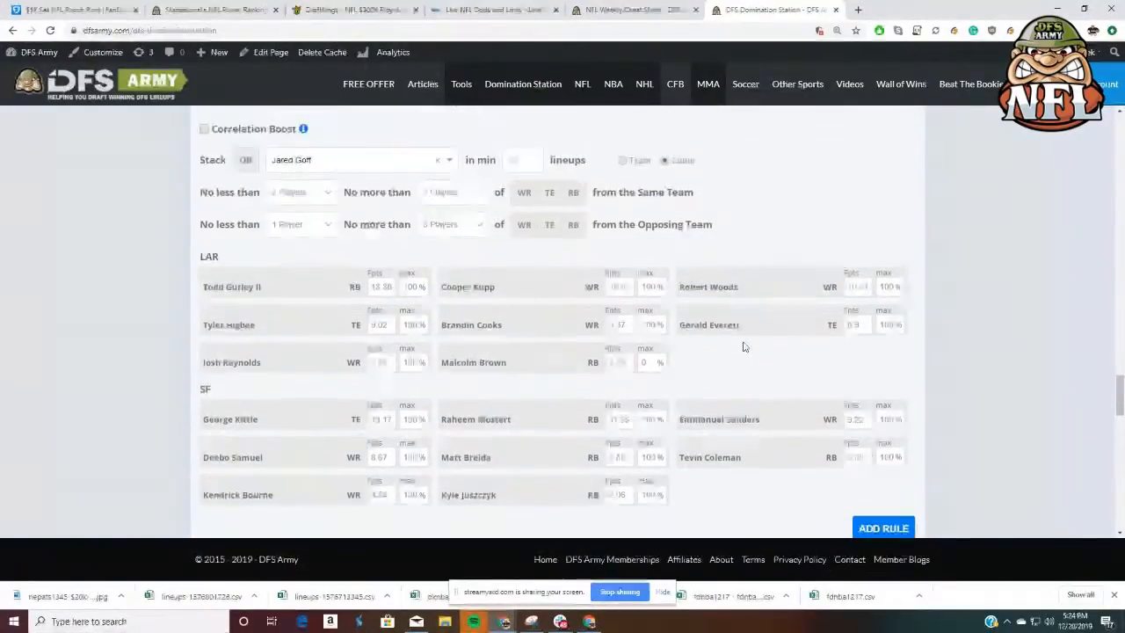
pyautogui.click(314, 343)
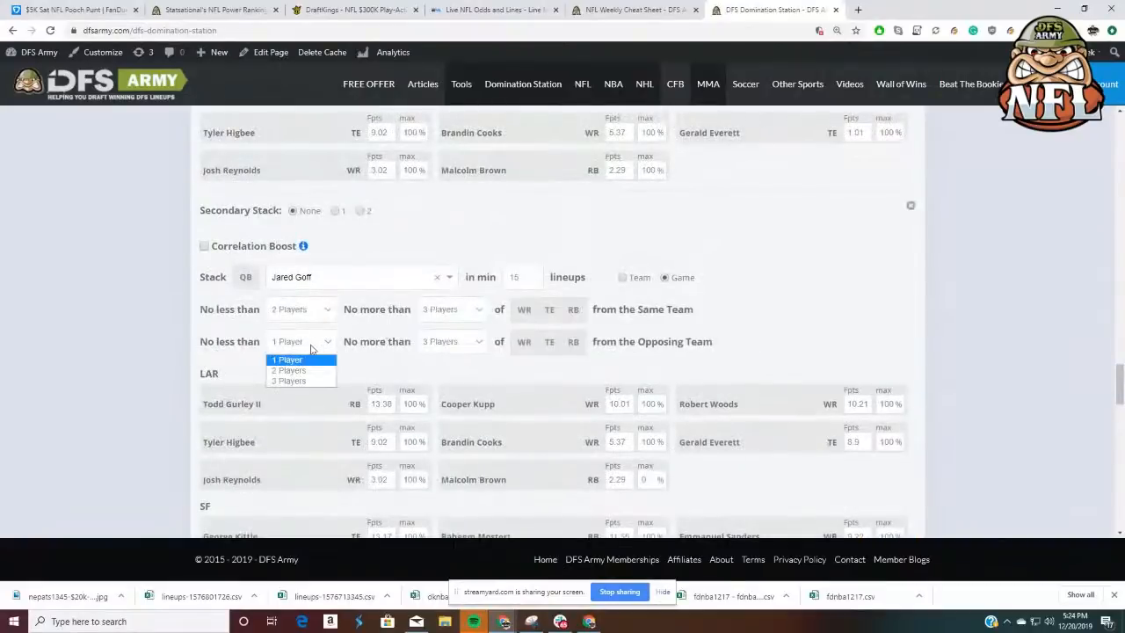
pyautogui.click(301, 371)
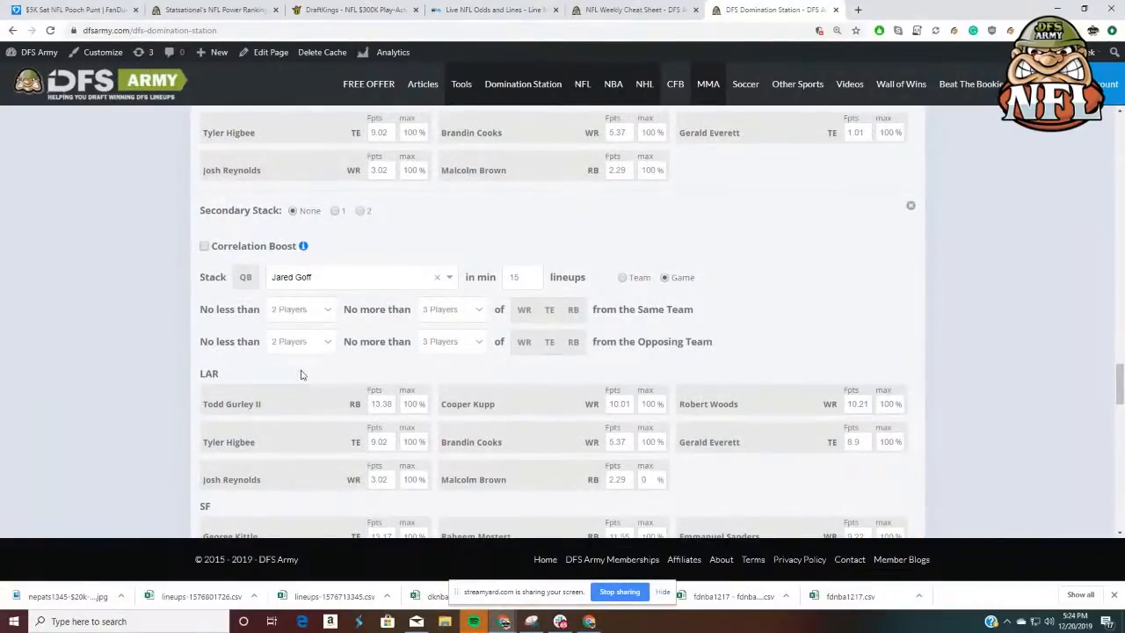
# Add a new quarterback stack rule for Tom Brady in at least 10 lineups
pyautogui.scroll(-1, 911, 321)
pyautogui.scroll(-5, 912, 321)
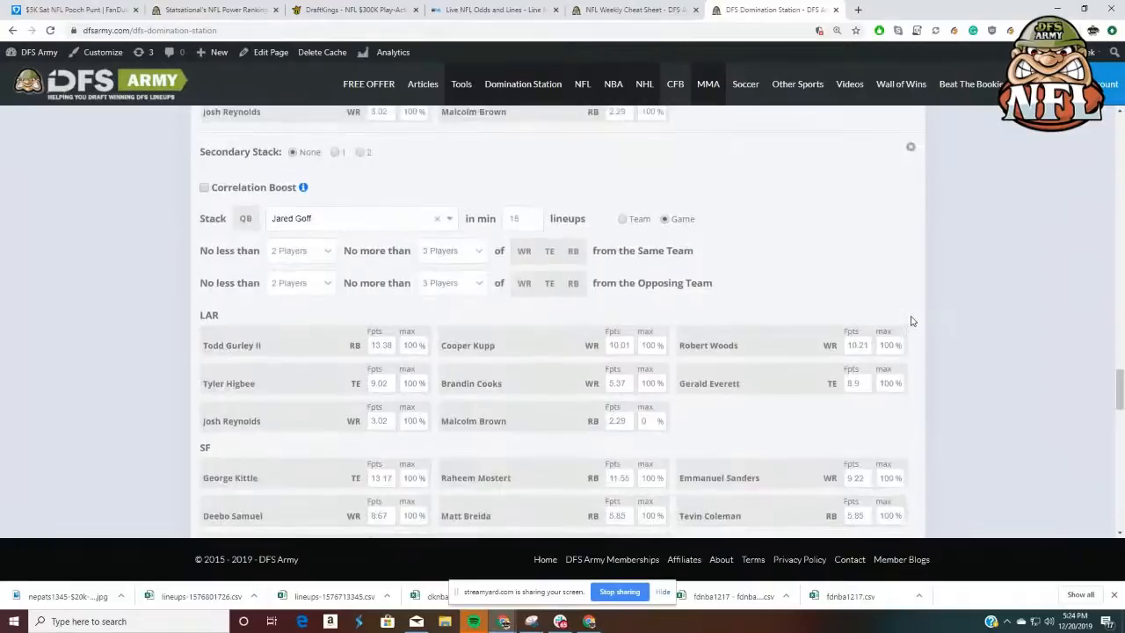
pyautogui.scroll(-5, 912, 323)
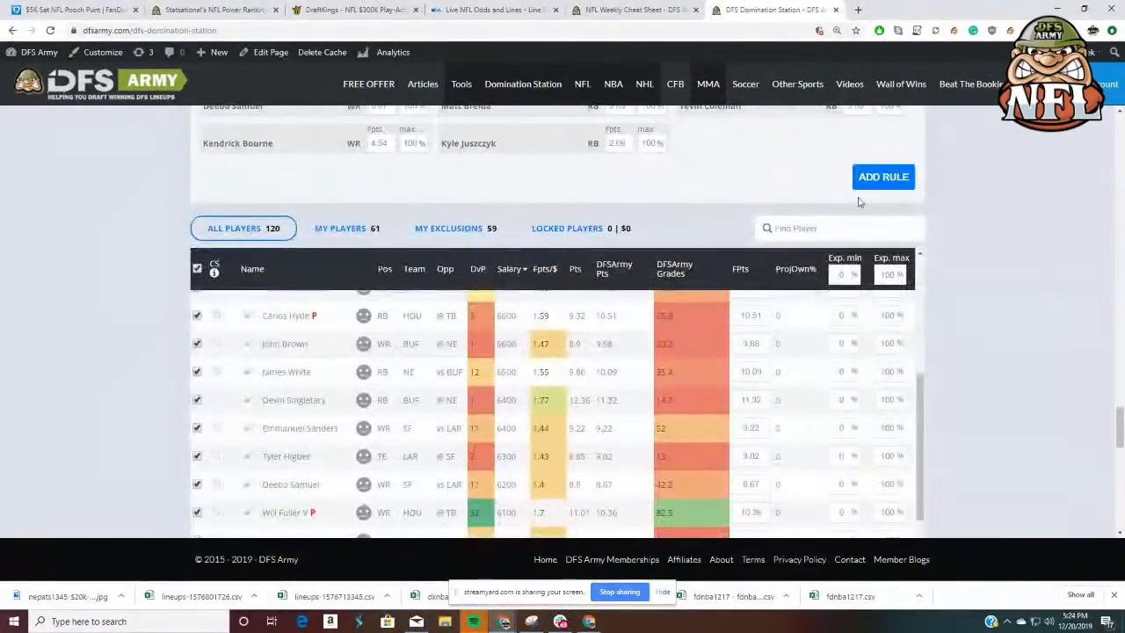
pyautogui.click(860, 186)
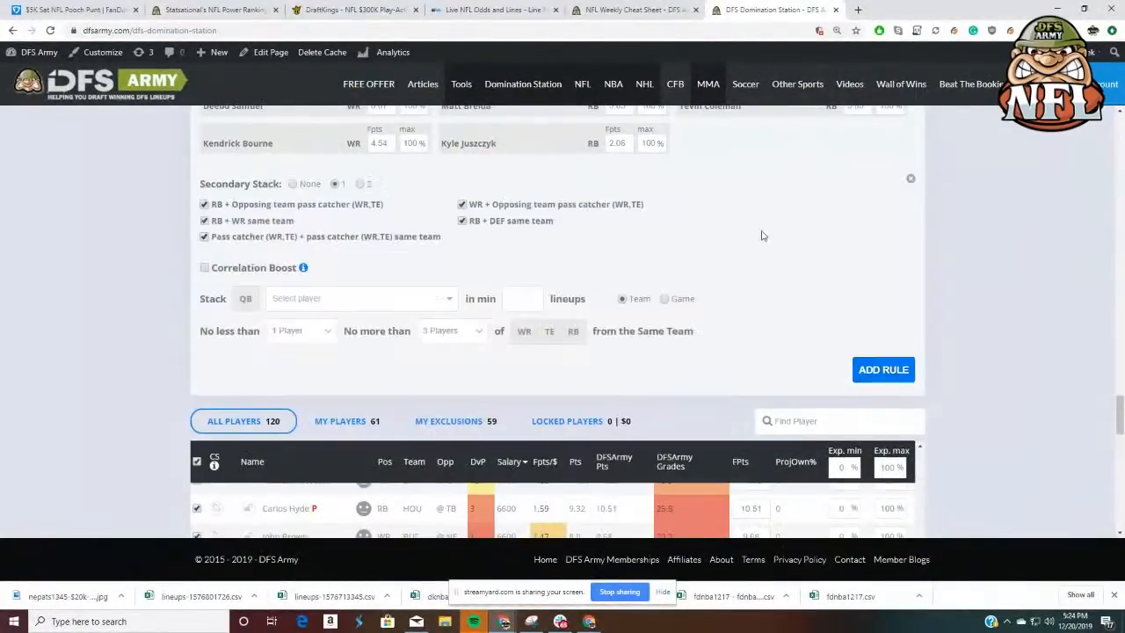
pyautogui.click(311, 301)
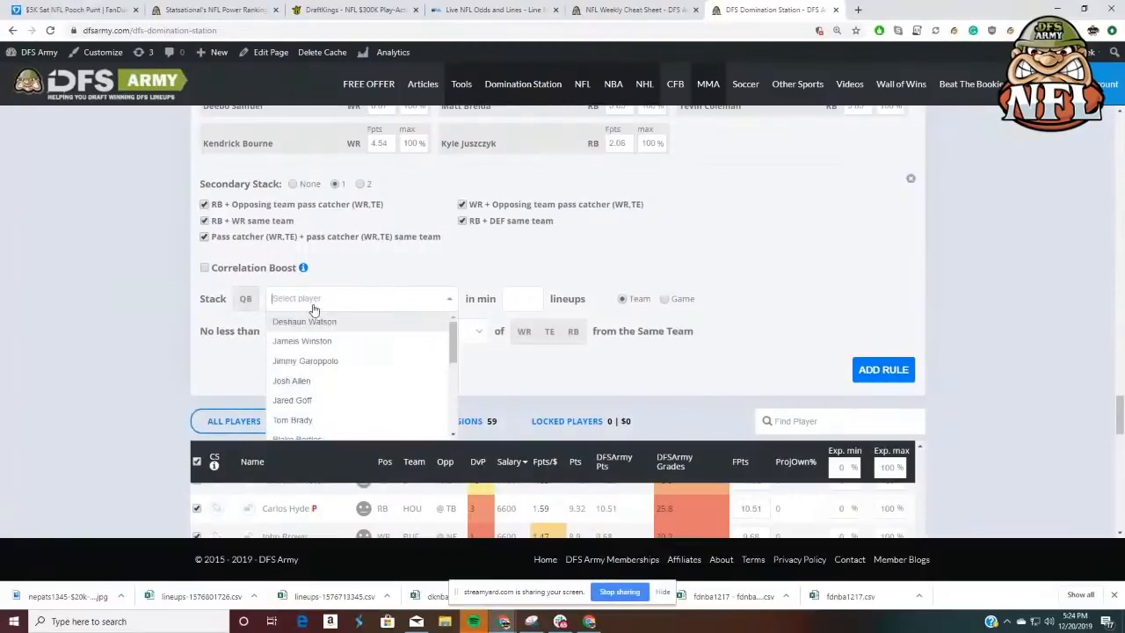
pyautogui.click(316, 422)
pyautogui.click(524, 297)
pyautogui.write('10')
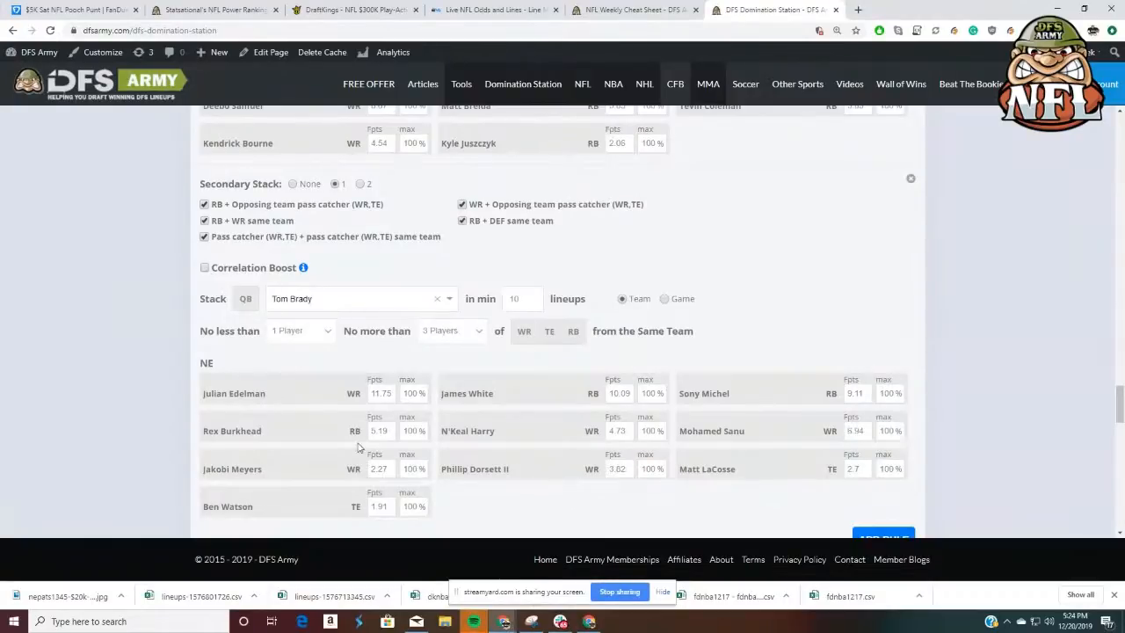
# Set Sony Michel's max exposure to 0% in the Tom Brady stack rule
pyautogui.scroll(-1, 434, 444)
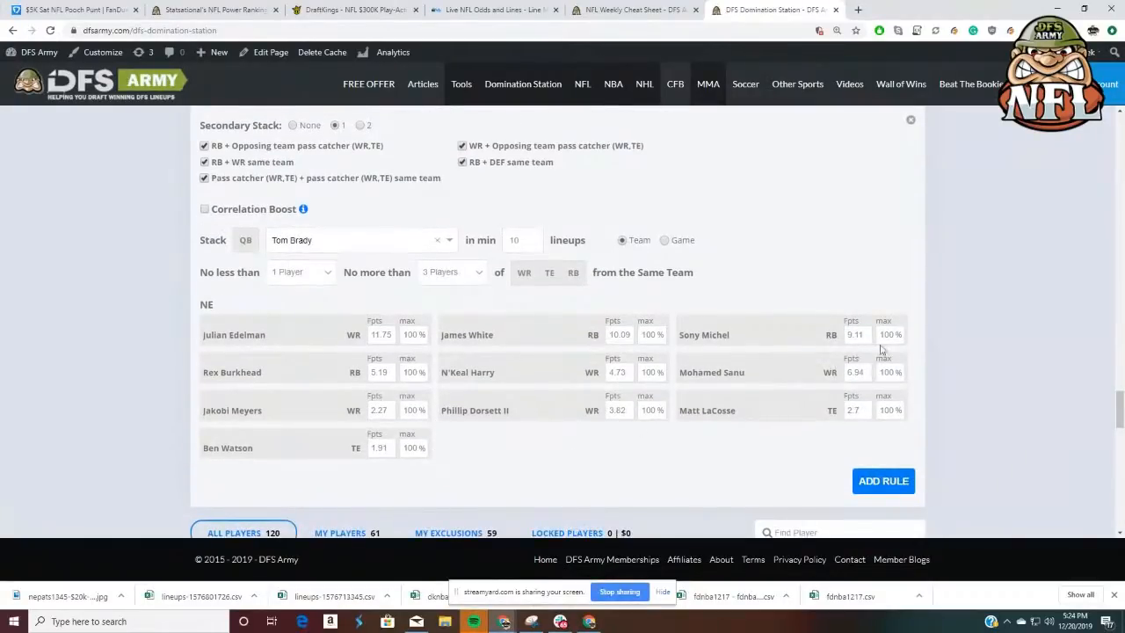
pyautogui.doubleClick(880, 335)
pyautogui.write('0')
# Enable the correlation boost on the Tom Brady rule and make it a game stack
pyautogui.click(209, 213)
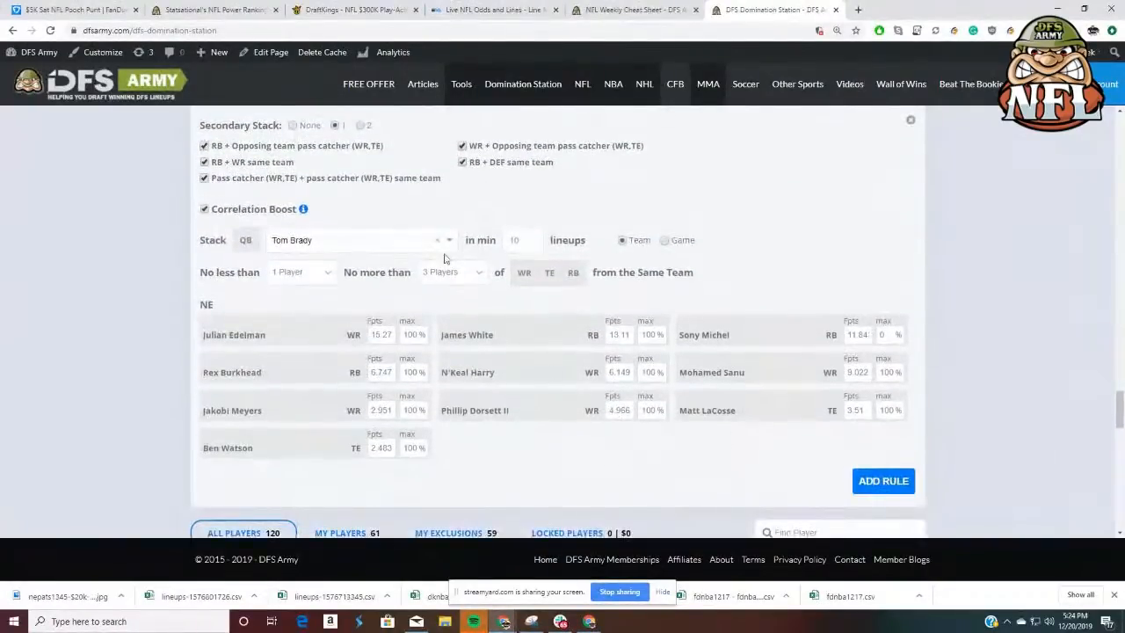
pyautogui.click(663, 241)
pyautogui.scroll(-2, 545, 290)
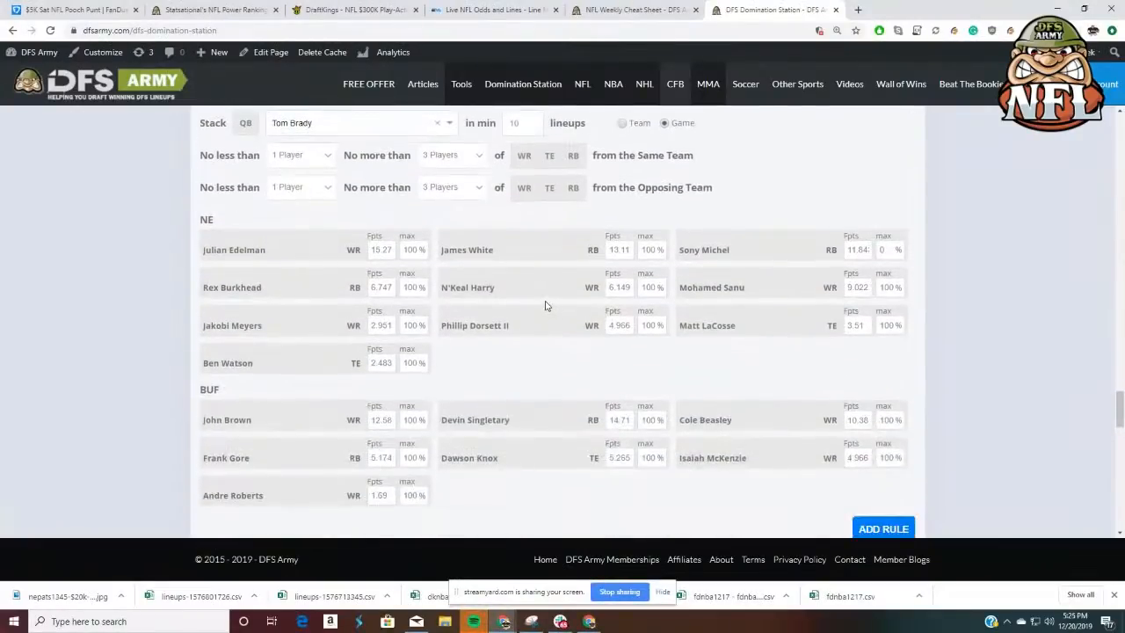
pyautogui.scroll(1, 544, 306)
# Add another quarterback stack rule and assign Josh Allen to it
pyautogui.scroll(-2, 433, 270)
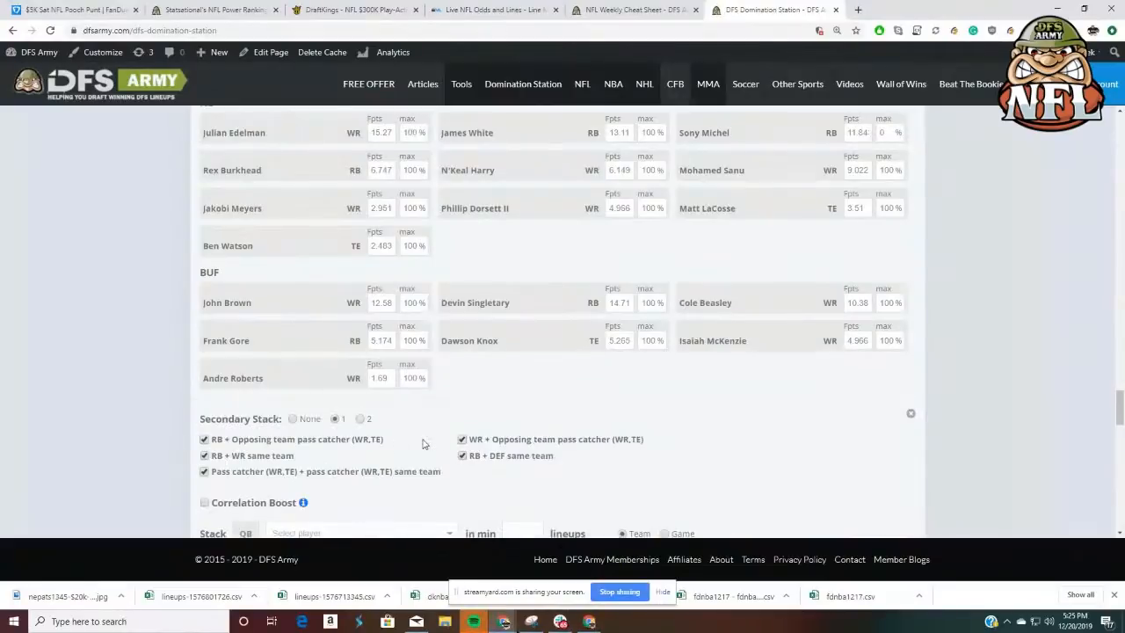
pyautogui.scroll(-2, 369, 433)
pyautogui.click(303, 358)
pyautogui.write('all')
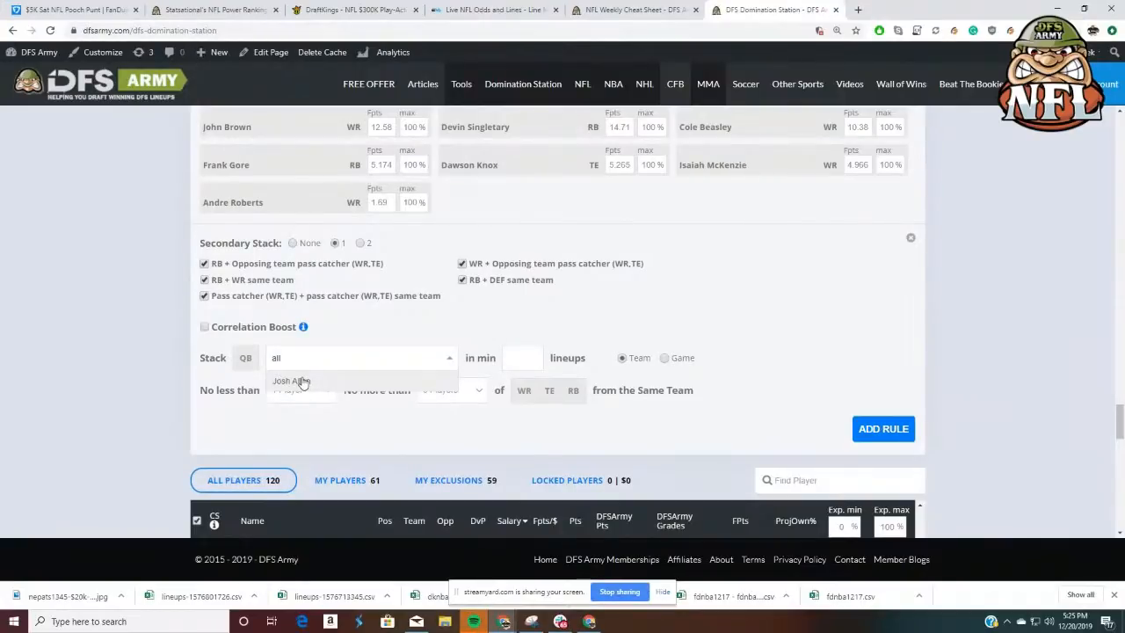
pyautogui.click(303, 382)
# Set the secondary stack to none for both the Tom Brady and Josh Allen rules
pyautogui.scroll(6, 303, 381)
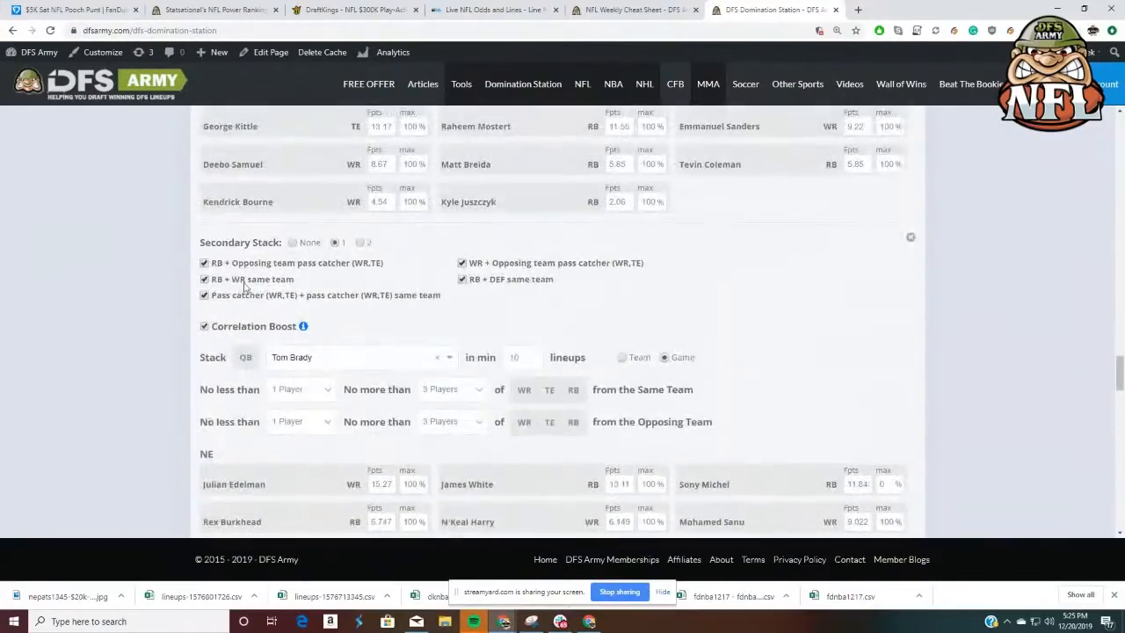
pyautogui.click(292, 245)
pyautogui.scroll(-7, 87, 342)
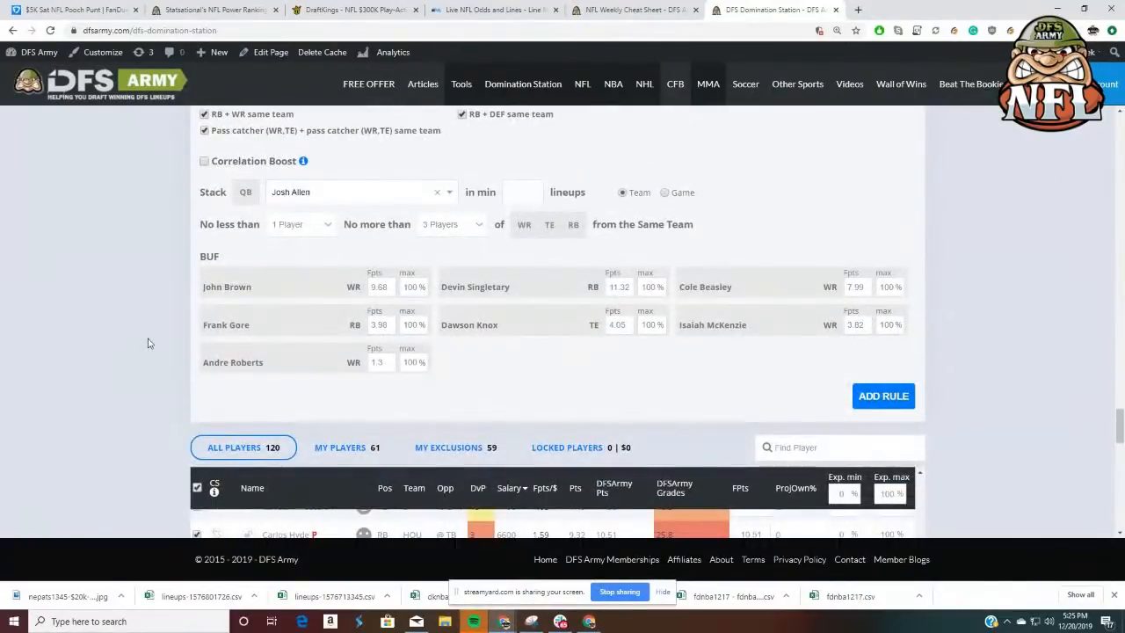
pyautogui.scroll(1, 381, 269)
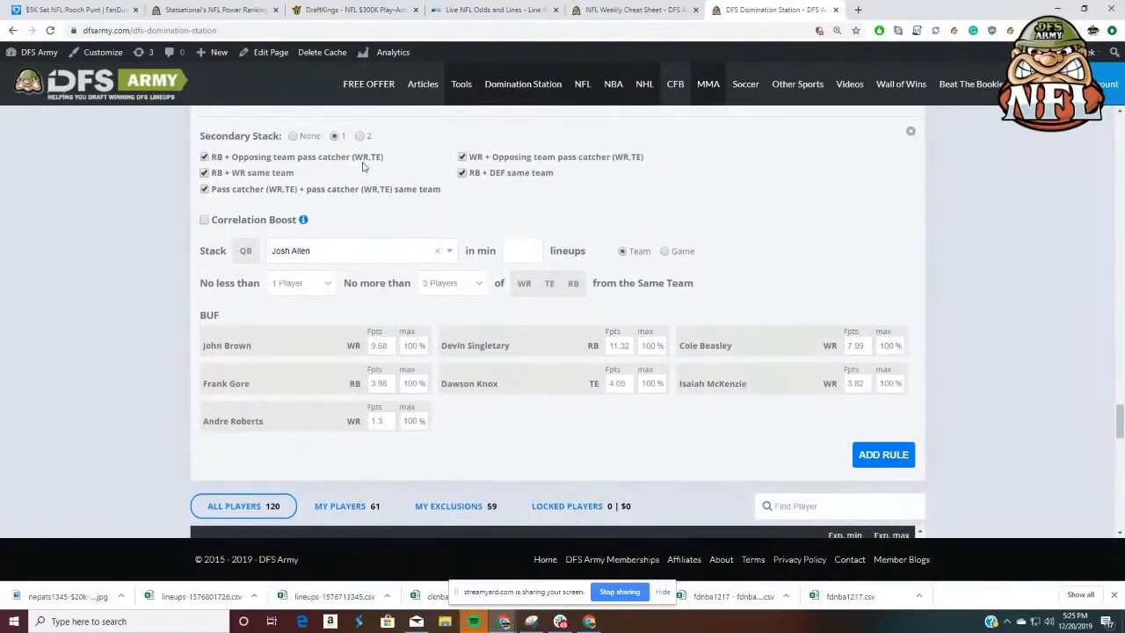
pyautogui.click(293, 137)
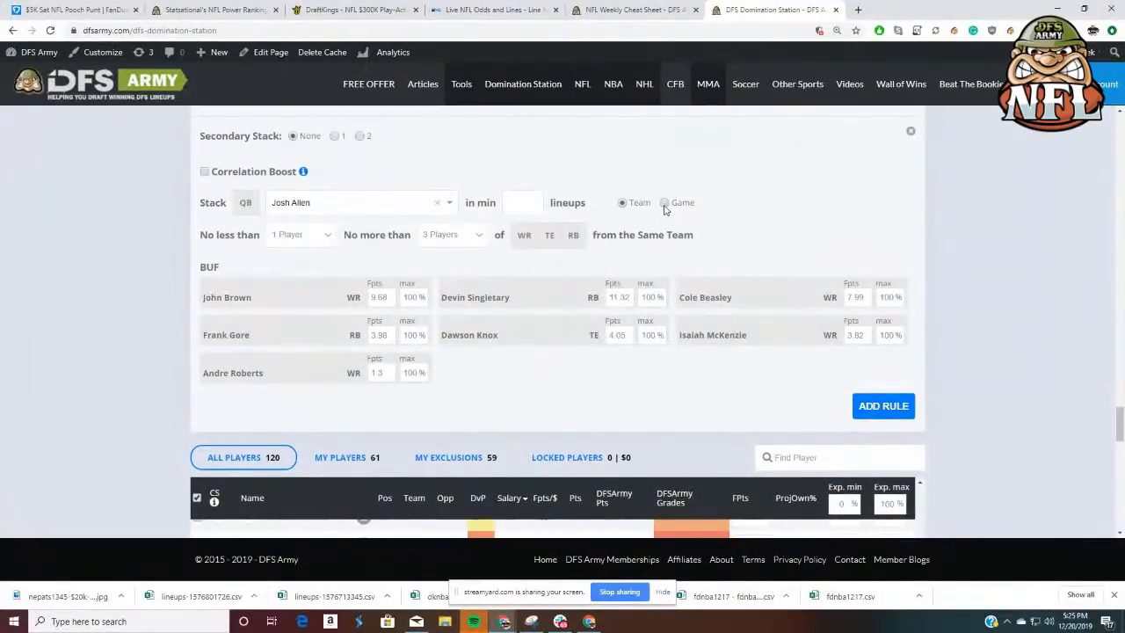
# Make the Josh Allen rule a game stack in at least 10 lineups
pyautogui.click(664, 204)
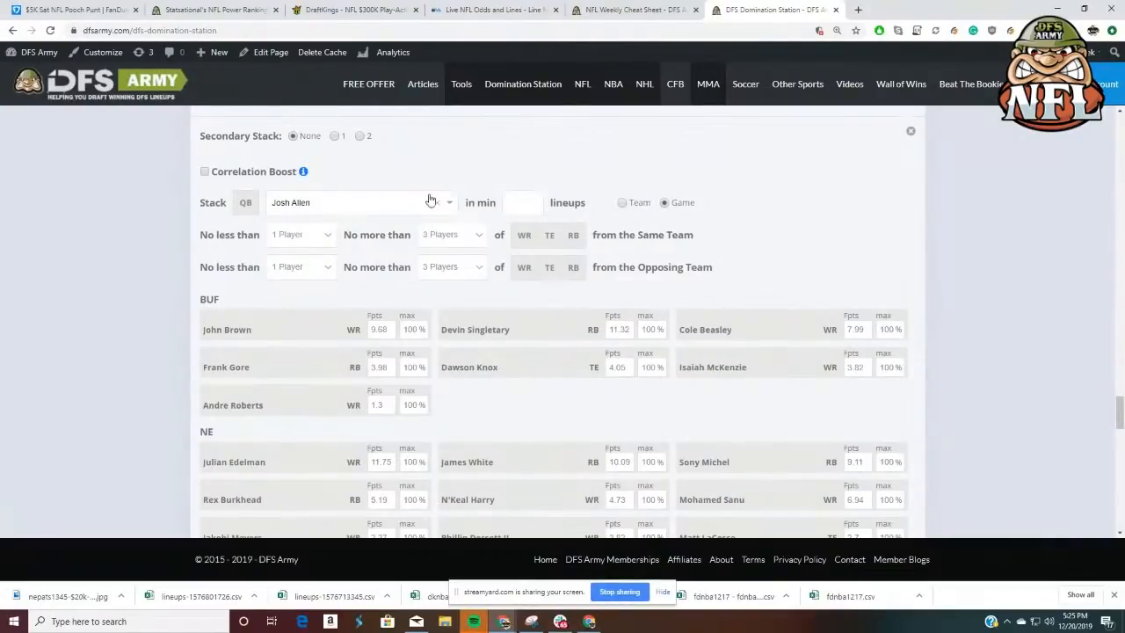
pyautogui.scroll(-2, 553, 360)
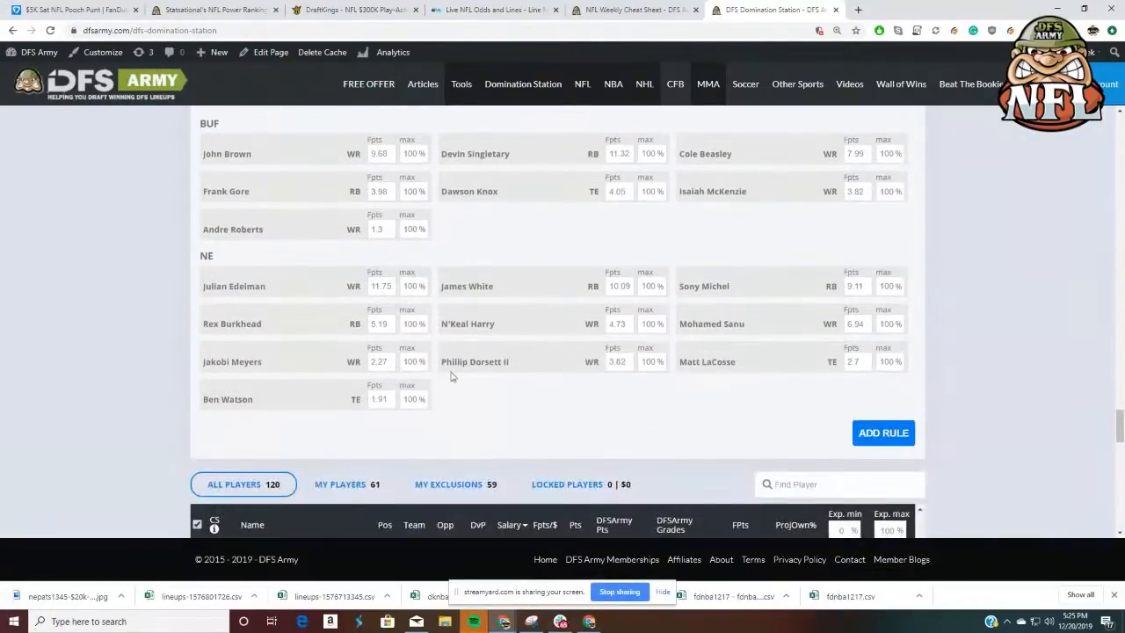
pyautogui.scroll(3, 879, 431)
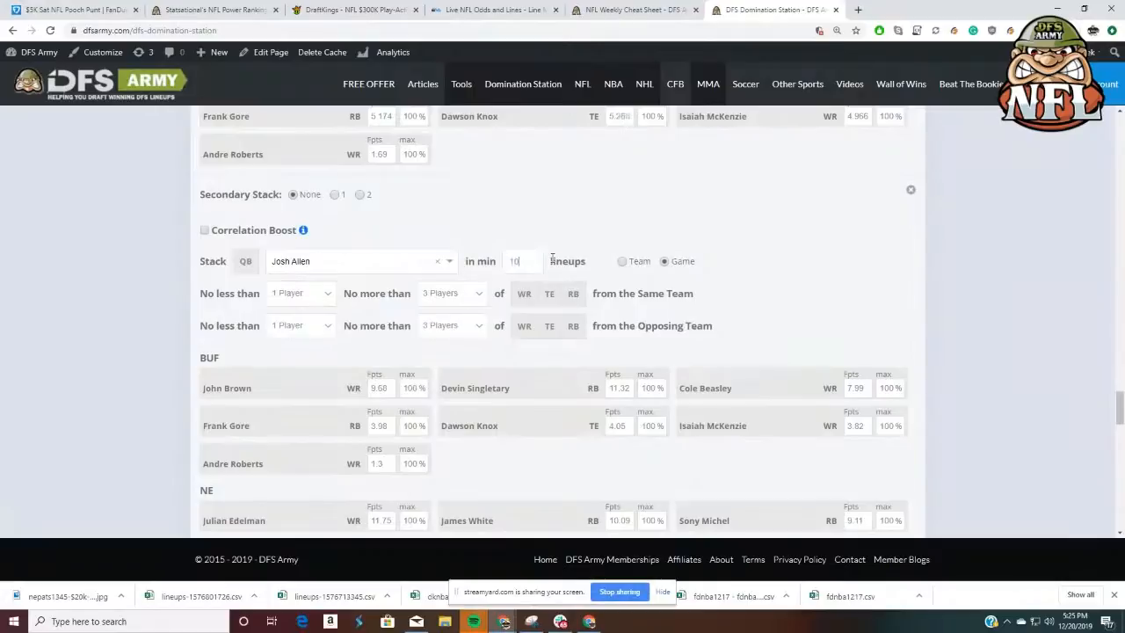
# Run the optimizer to generate the 150 tournament-mode lineups with the stacking rules
pyautogui.scroll(4, 860, 306)
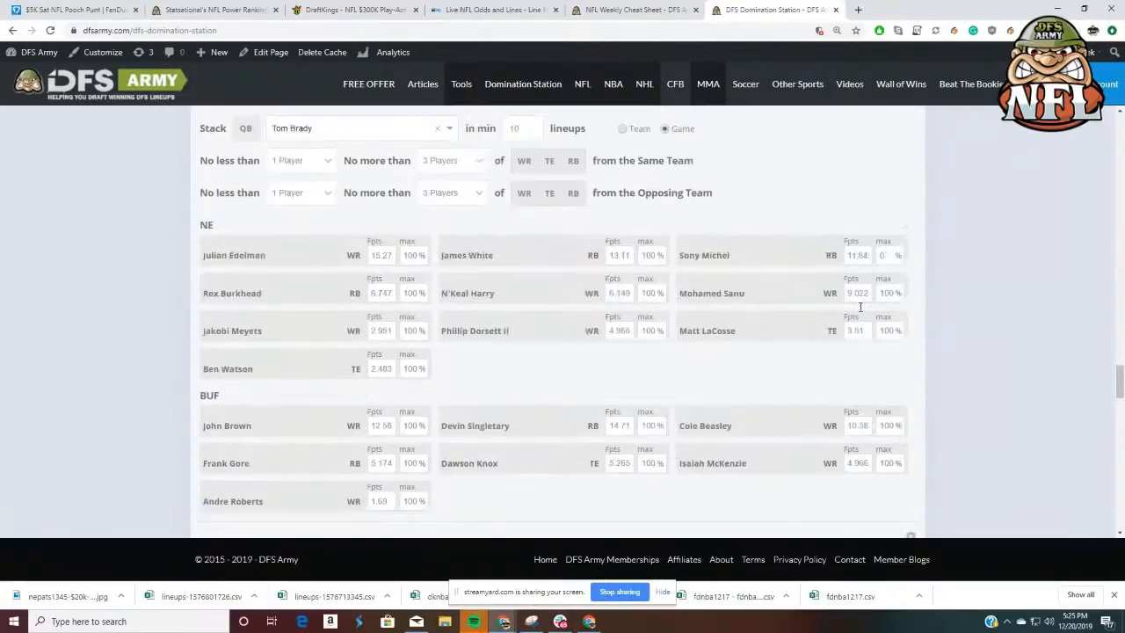
pyautogui.scroll(10, 860, 306)
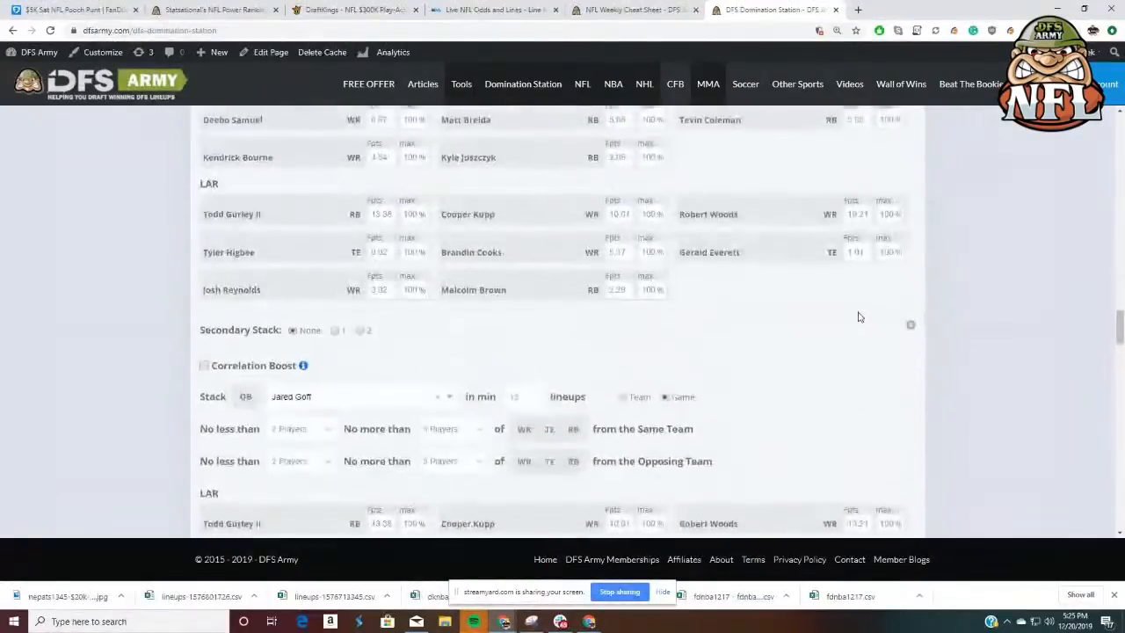
pyautogui.scroll(10, 859, 316)
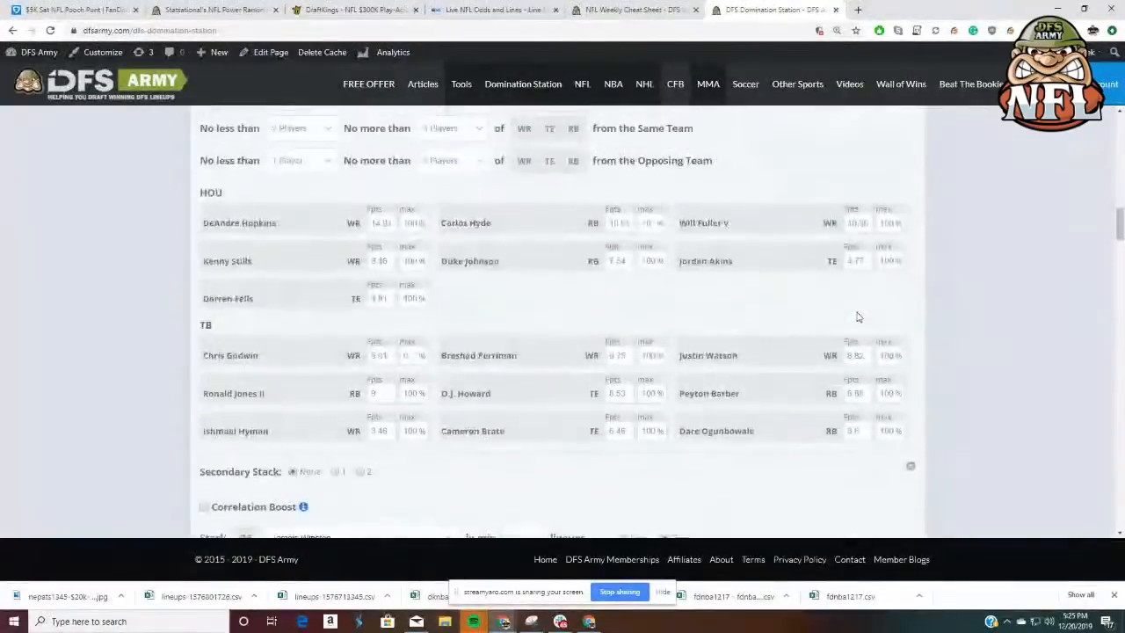
pyautogui.scroll(15, 858, 316)
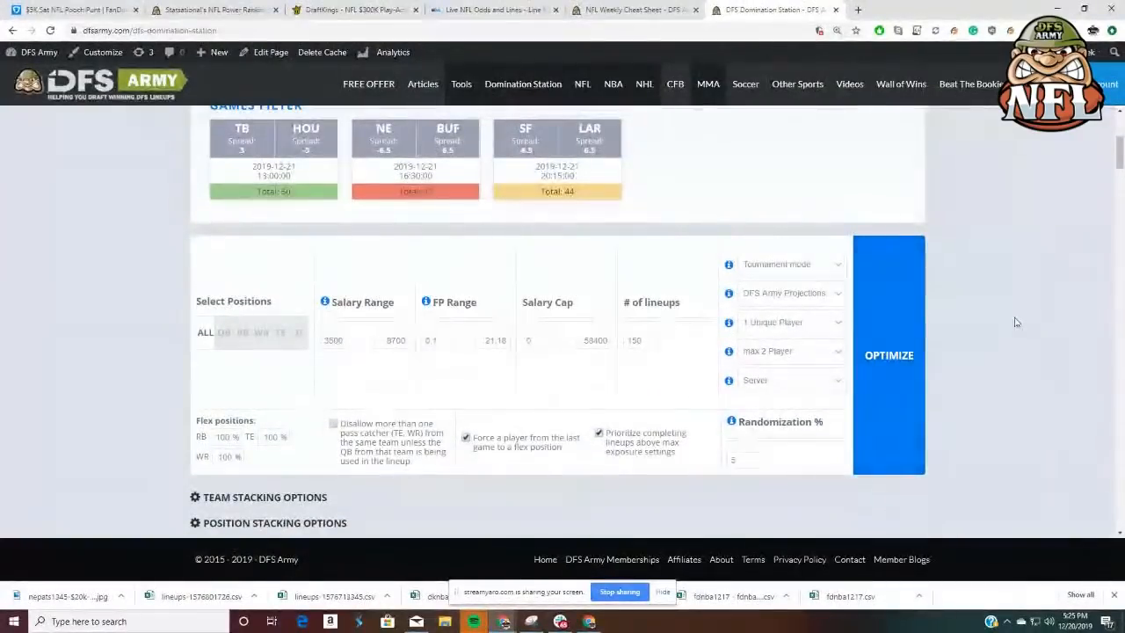
pyautogui.scroll(-1, 1011, 321)
pyautogui.click(913, 294)
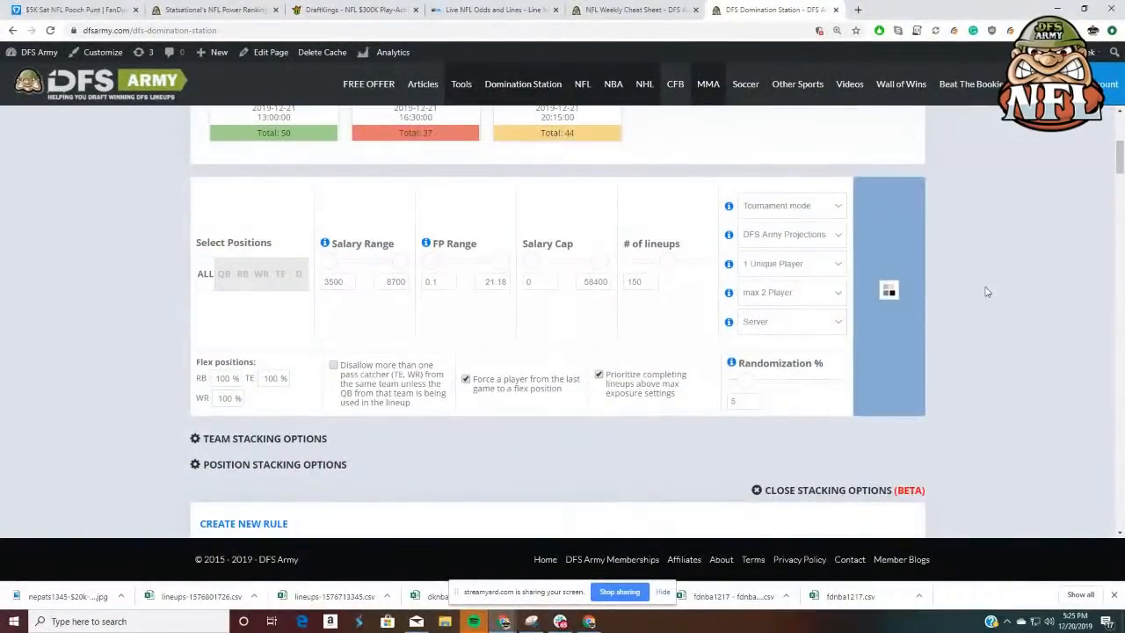
pyautogui.scroll(-3, 986, 293)
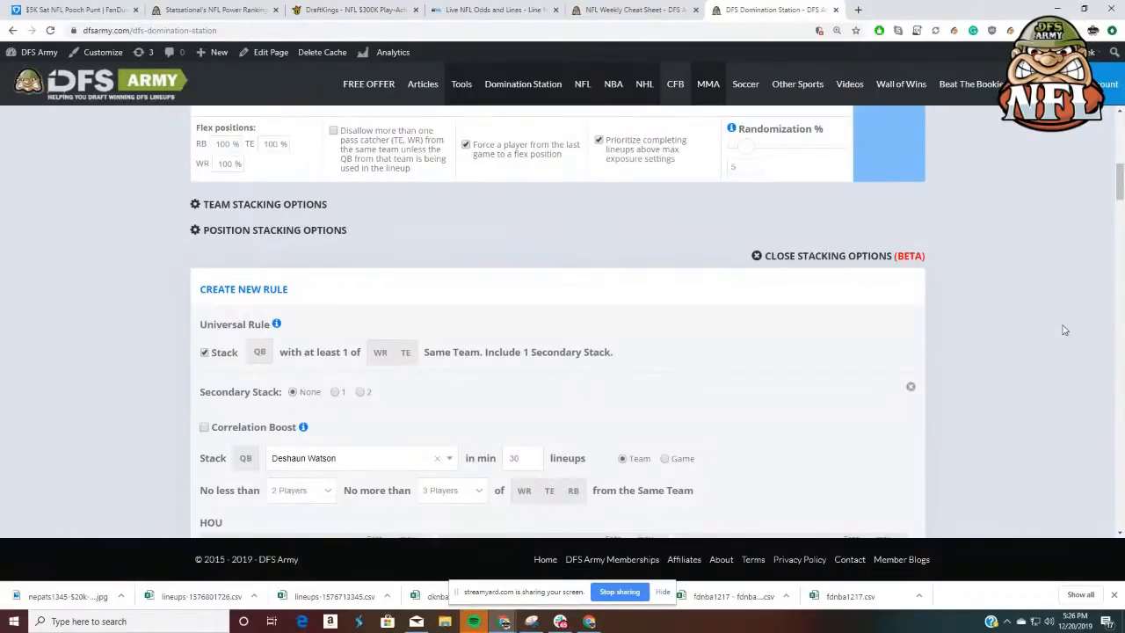
pyautogui.scroll(-8, 1065, 330)
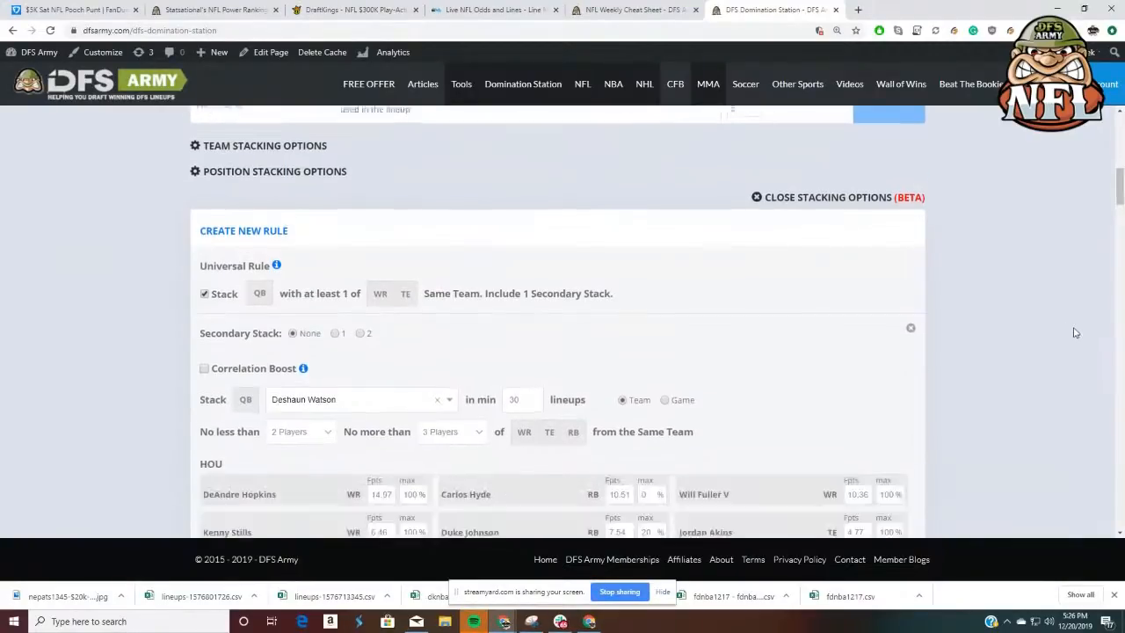
# Go past the quarterback stack rules to the generated lineups and show their stack combinations
pyautogui.scroll(-6, 1073, 334)
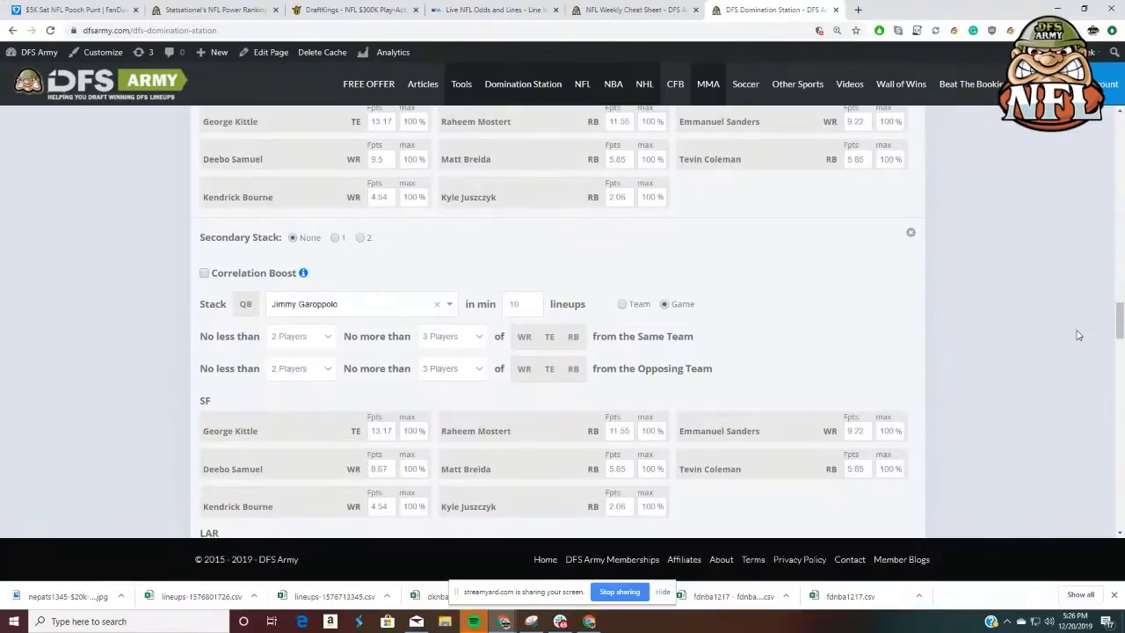
pyautogui.scroll(-10, 1074, 335)
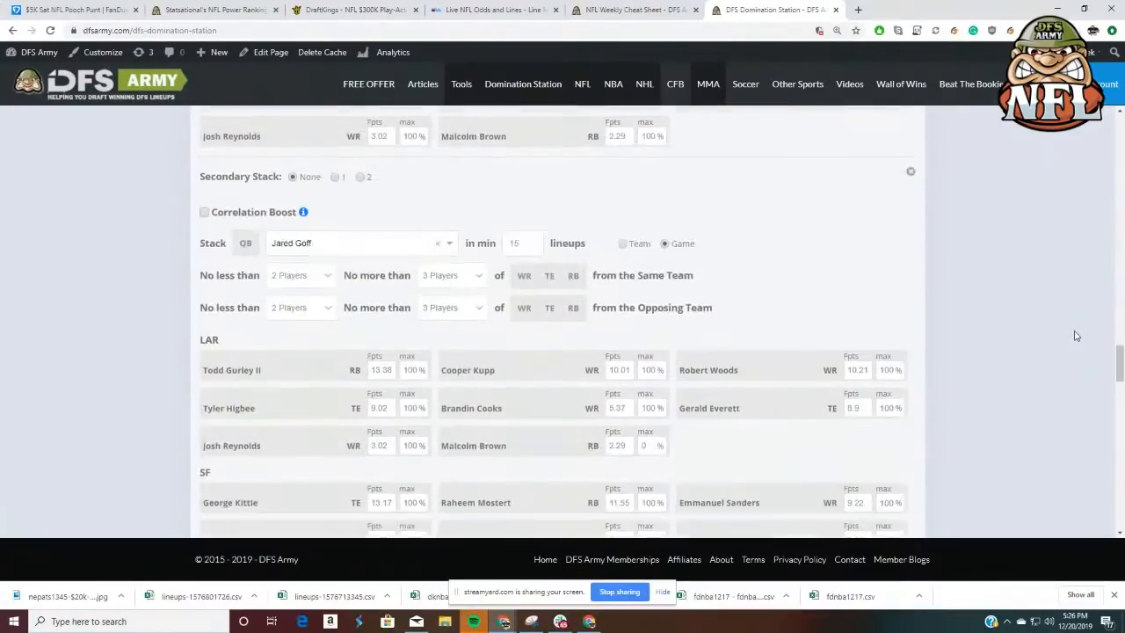
pyautogui.scroll(-3, 1070, 335)
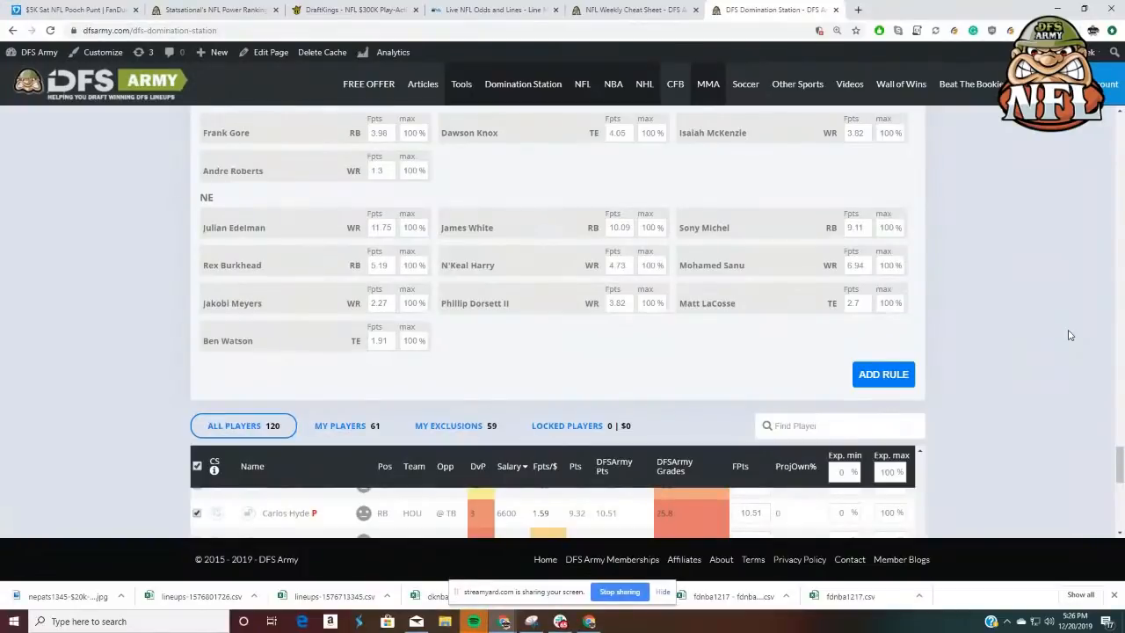
pyautogui.scroll(-7, 1067, 335)
pyautogui.scroll(3, 1066, 334)
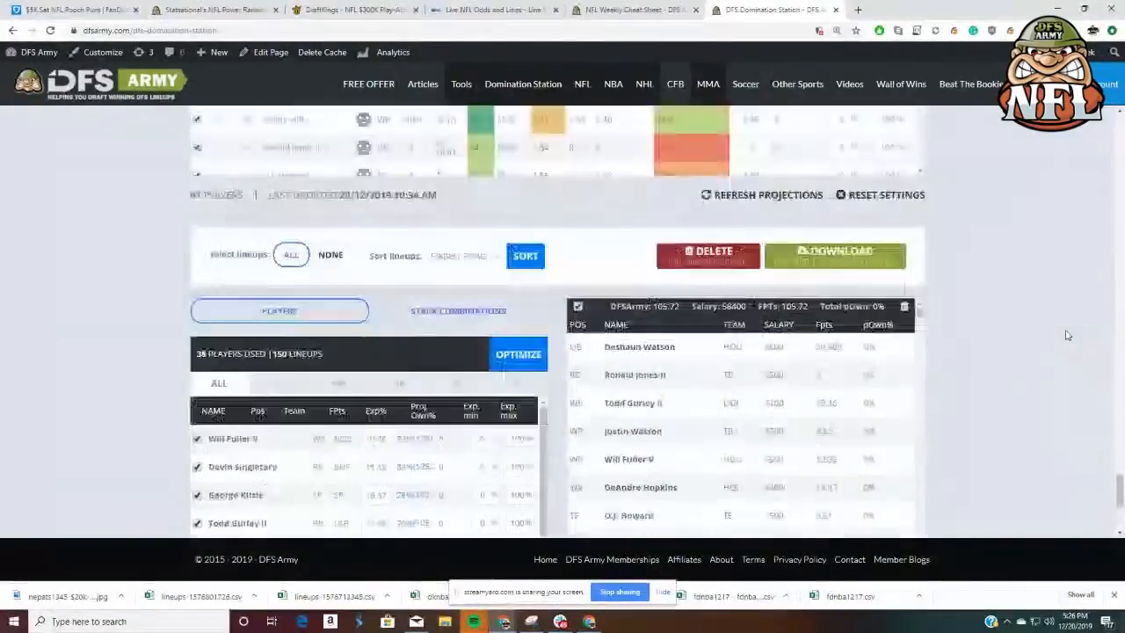
pyautogui.scroll(-2, 326, 334)
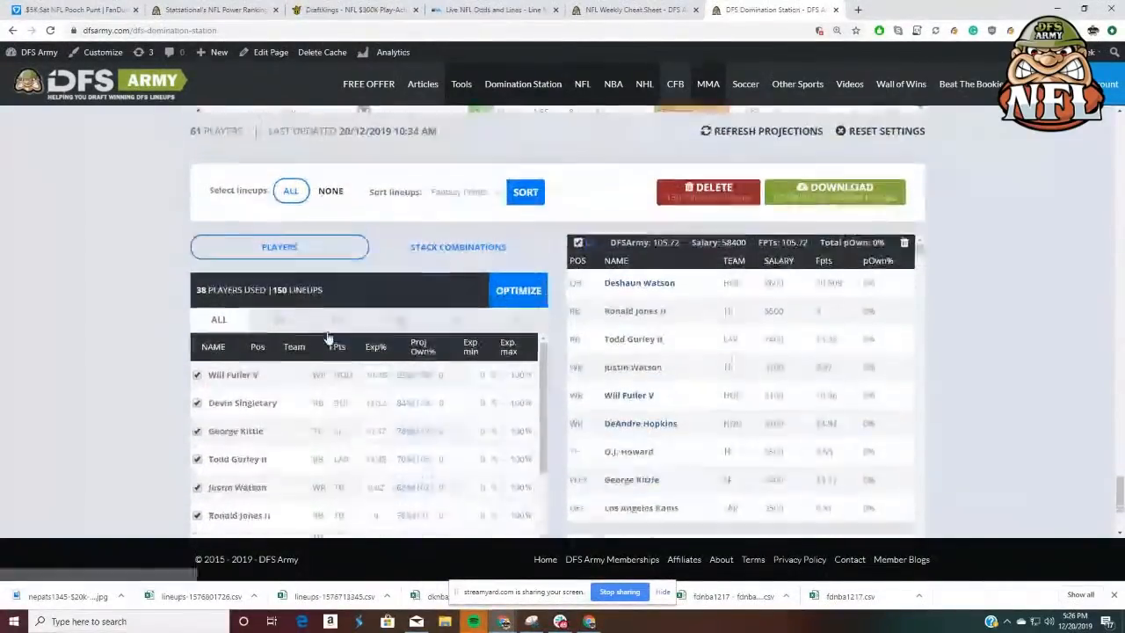
pyautogui.click(490, 156)
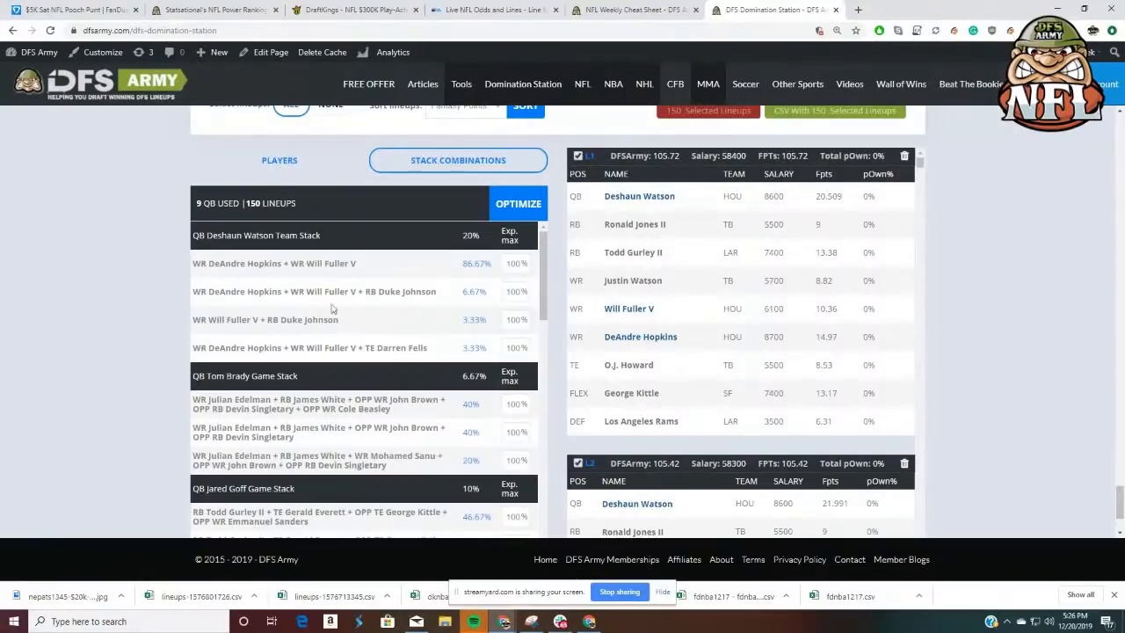
# Set the maximum exposure of Deshaun Watson's team stack with DeAndre Hopkins and Will Fuller V to 5%
pyautogui.doubleClick(510, 263)
pyautogui.write('5')
pyautogui.scroll(-1, 391, 389)
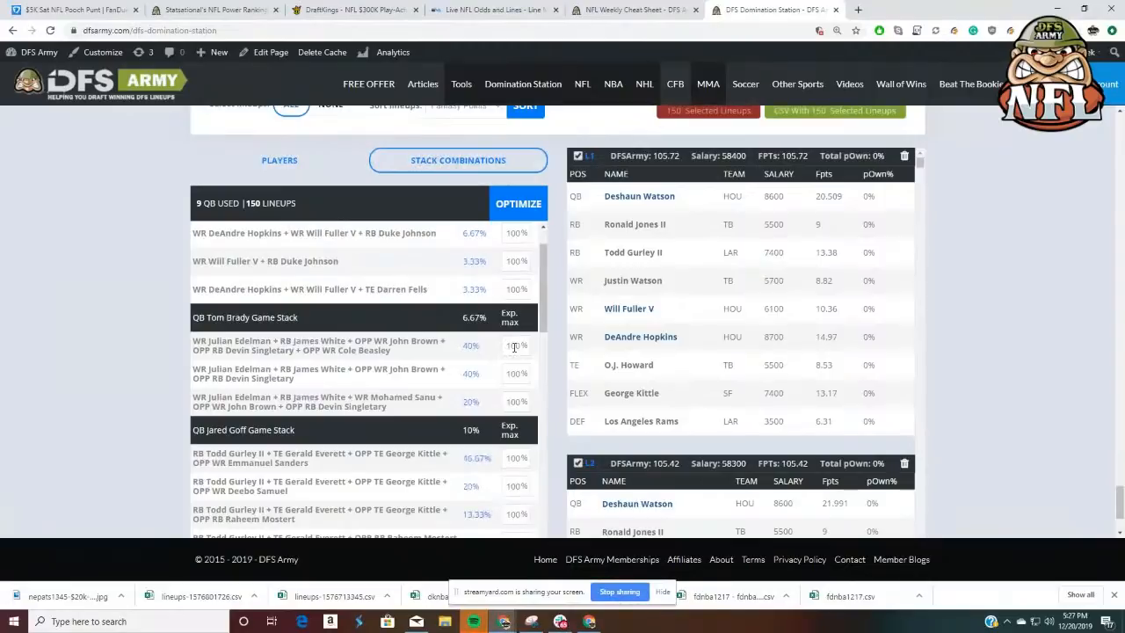
pyautogui.scroll(1, 515, 346)
pyautogui.scroll(-1, 516, 346)
# Return from the generated lineups to the player pool and the stacking rules above it
pyautogui.scroll(3, 1067, 358)
pyautogui.scroll(10, 1065, 359)
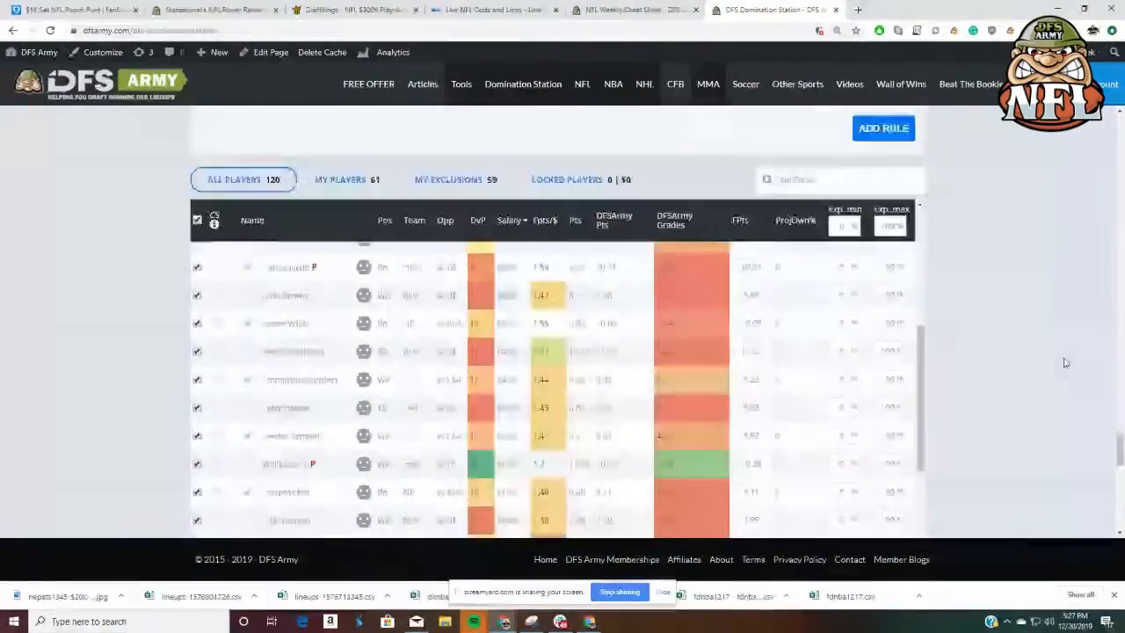
# Turn off the correlation boost on the Tom Brady game stack rule
pyautogui.scroll(3, 1064, 362)
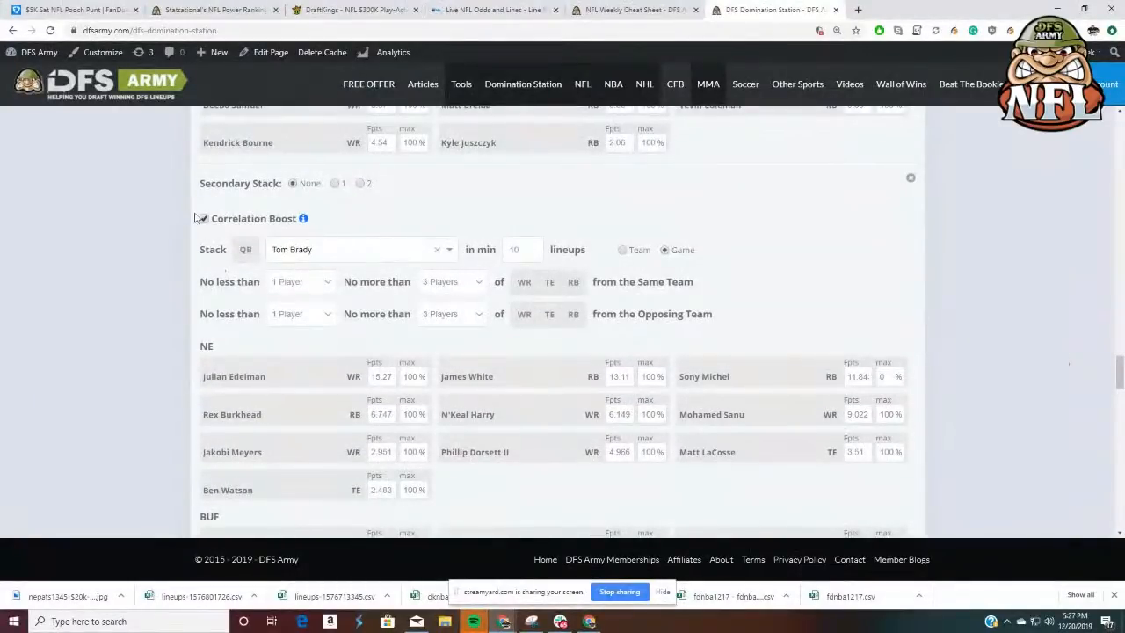
pyautogui.click(206, 219)
# Set tight end Gerald Everett's projected fantasy points to 5.5 in the Jared Goff game stack rule
pyautogui.scroll(-10, 953, 352)
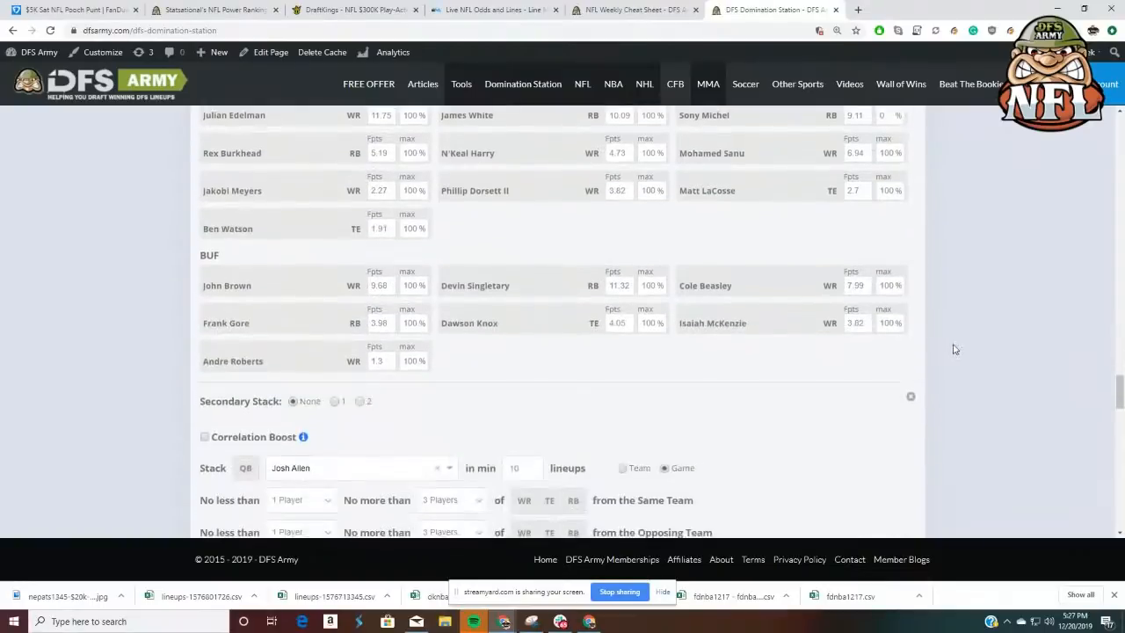
pyautogui.scroll(-10, 957, 355)
pyautogui.scroll(-4, 303, 398)
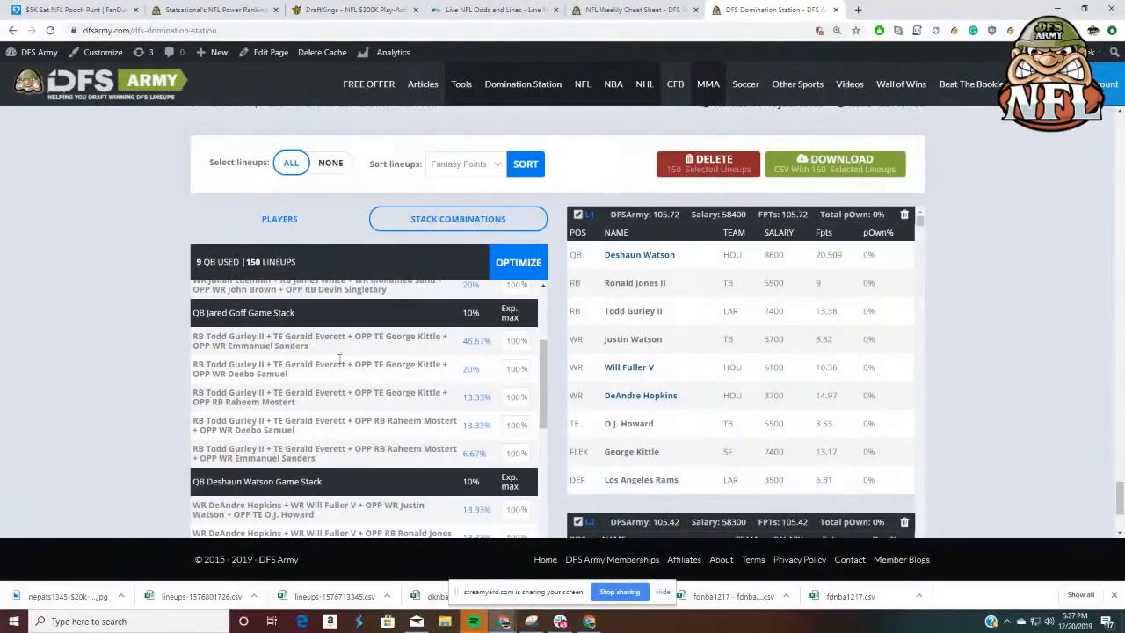
pyautogui.scroll(15, 944, 394)
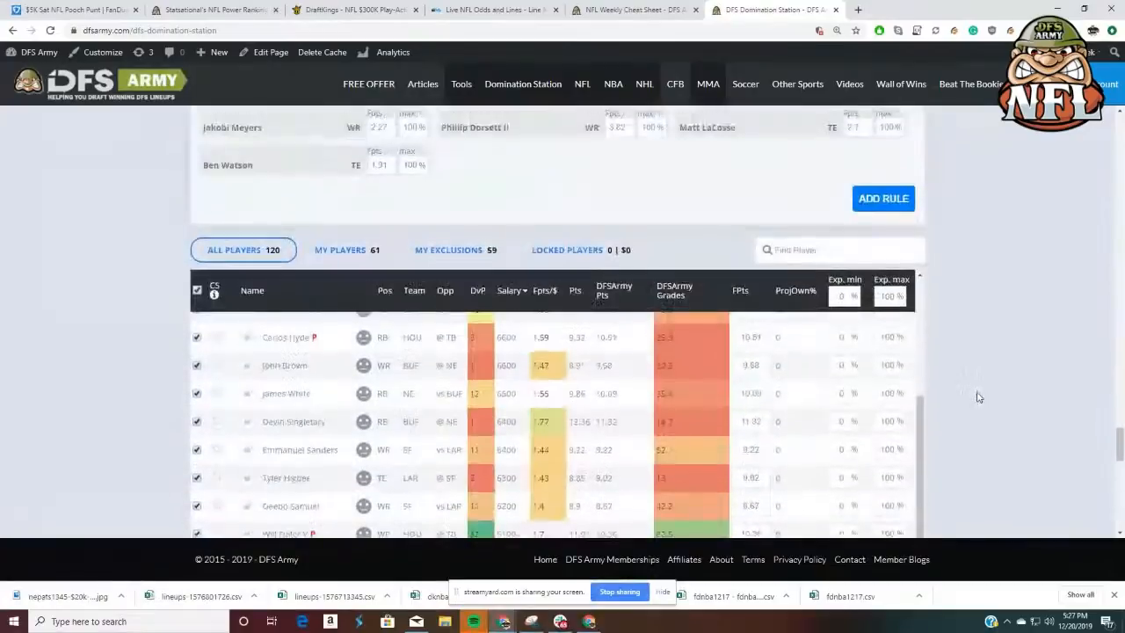
pyautogui.scroll(2, 914, 381)
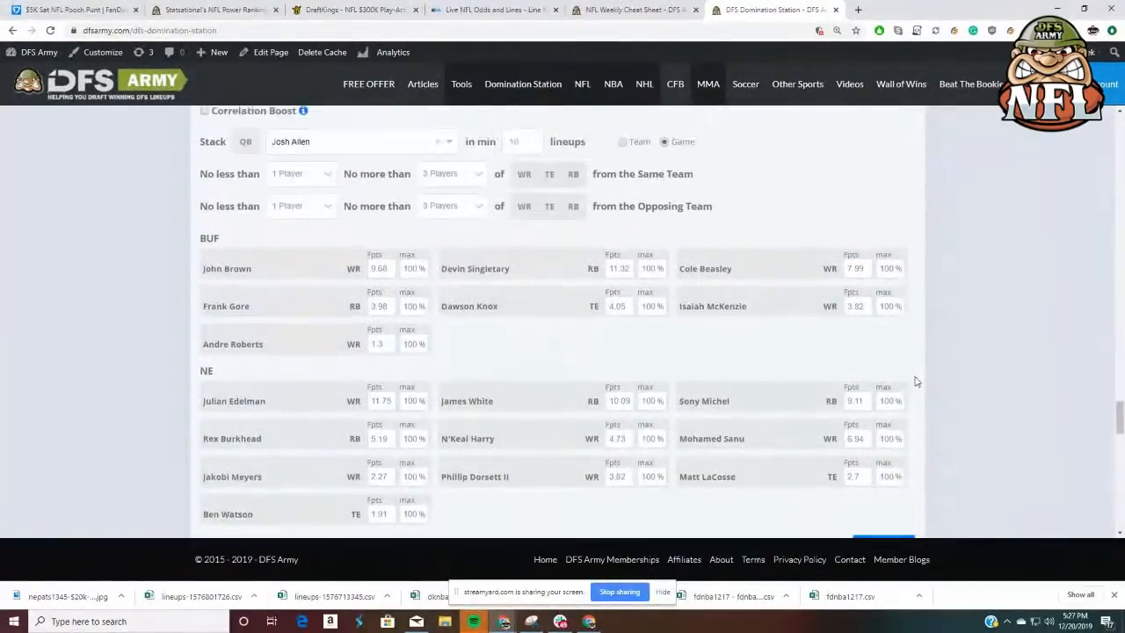
pyautogui.scroll(5, 596, 353)
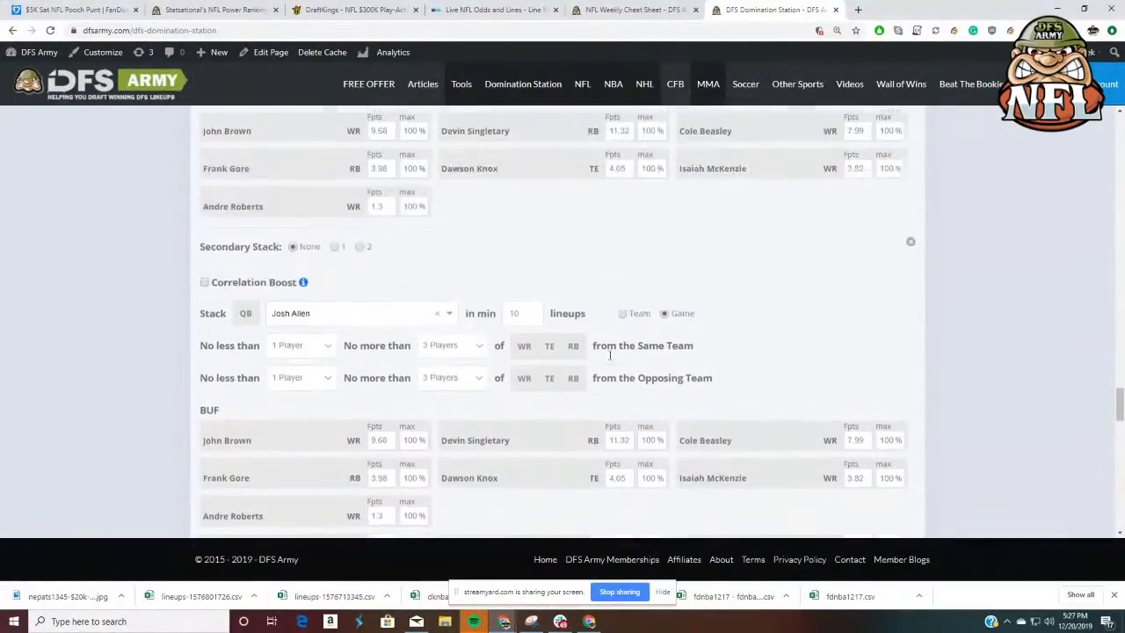
pyautogui.scroll(-8, 641, 371)
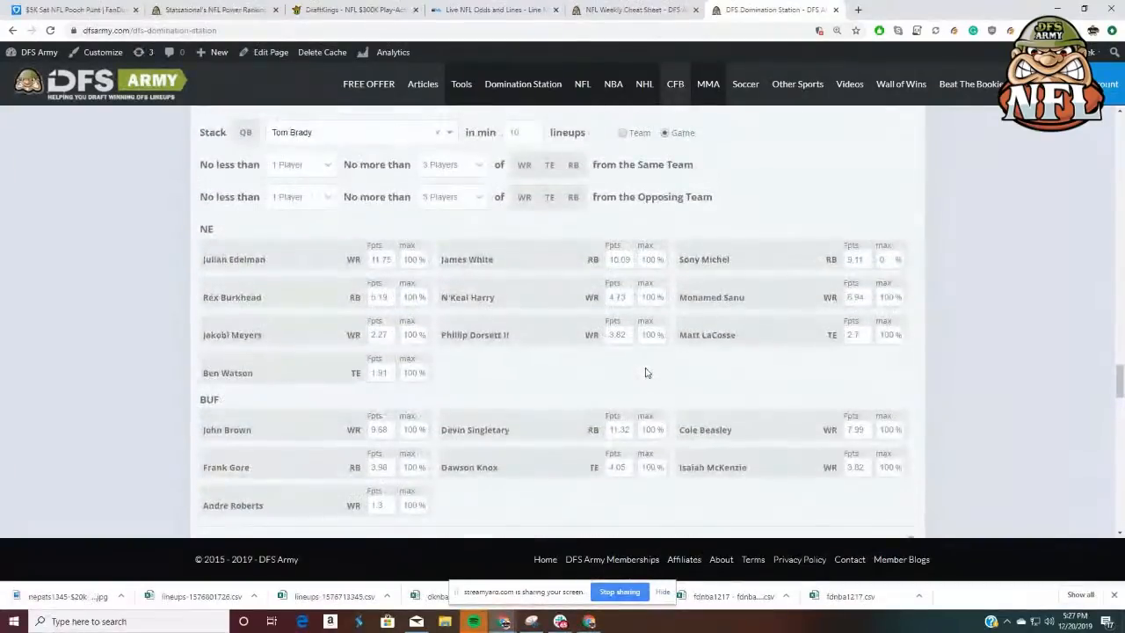
pyautogui.scroll(12, 644, 373)
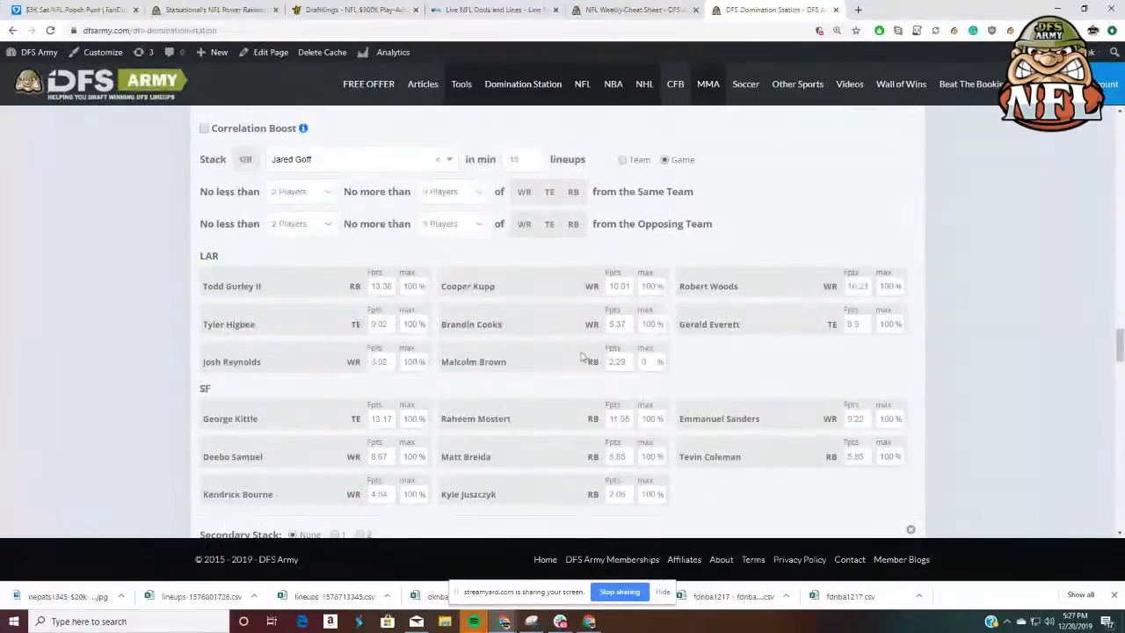
pyautogui.doubleClick(862, 326)
pyautogui.write('5.5')
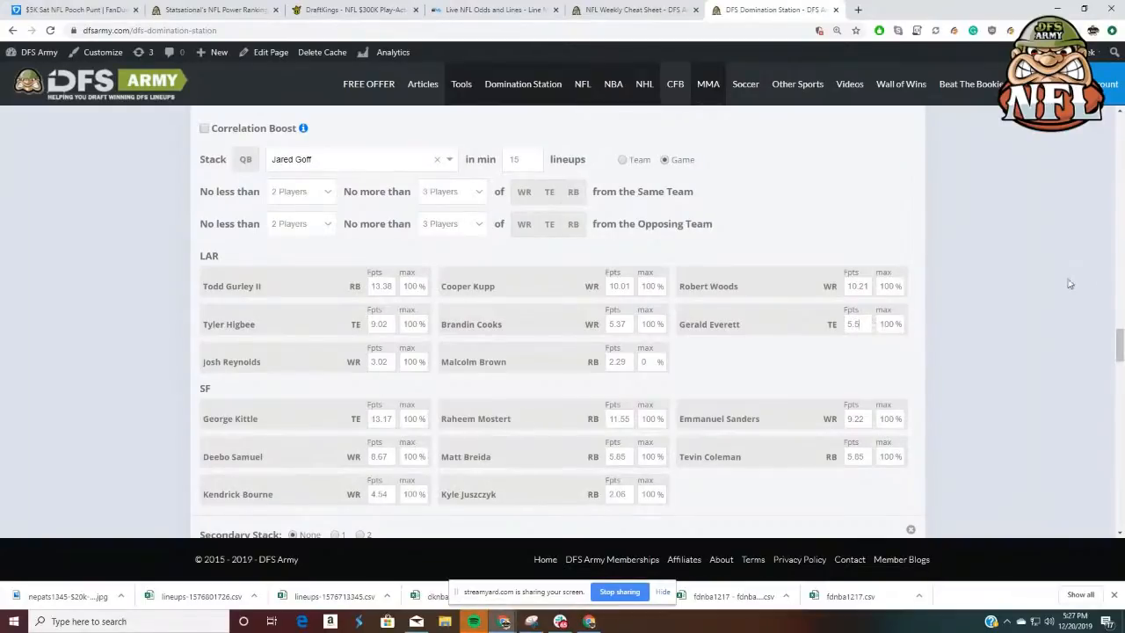
# Set the maximum exposure of the Carlos Hyde, Will Fuller V and opposing Justin Watson combination to 0% in the Deshaun Watson game stack
pyautogui.scroll(-10, 1010, 323)
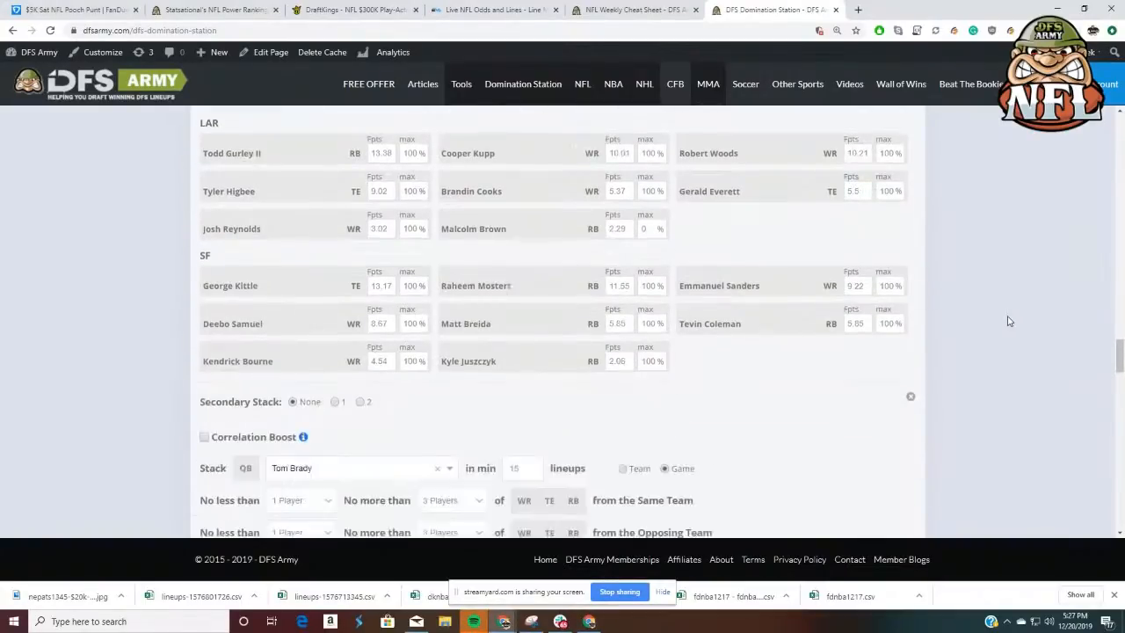
pyautogui.scroll(-5, 1013, 324)
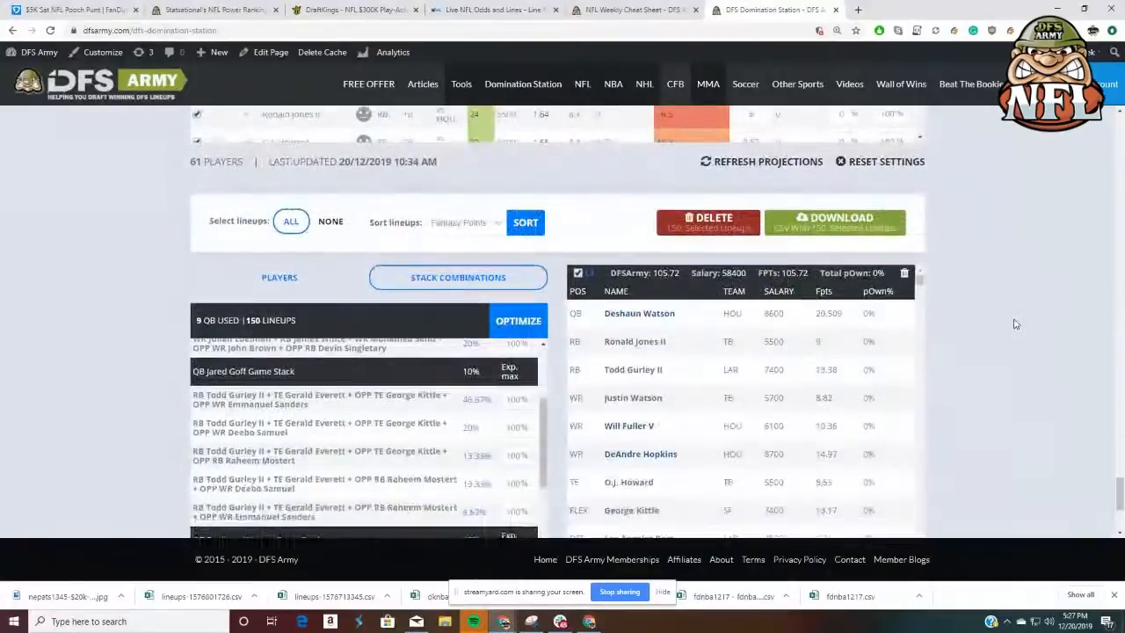
pyautogui.scroll(-2, 342, 236)
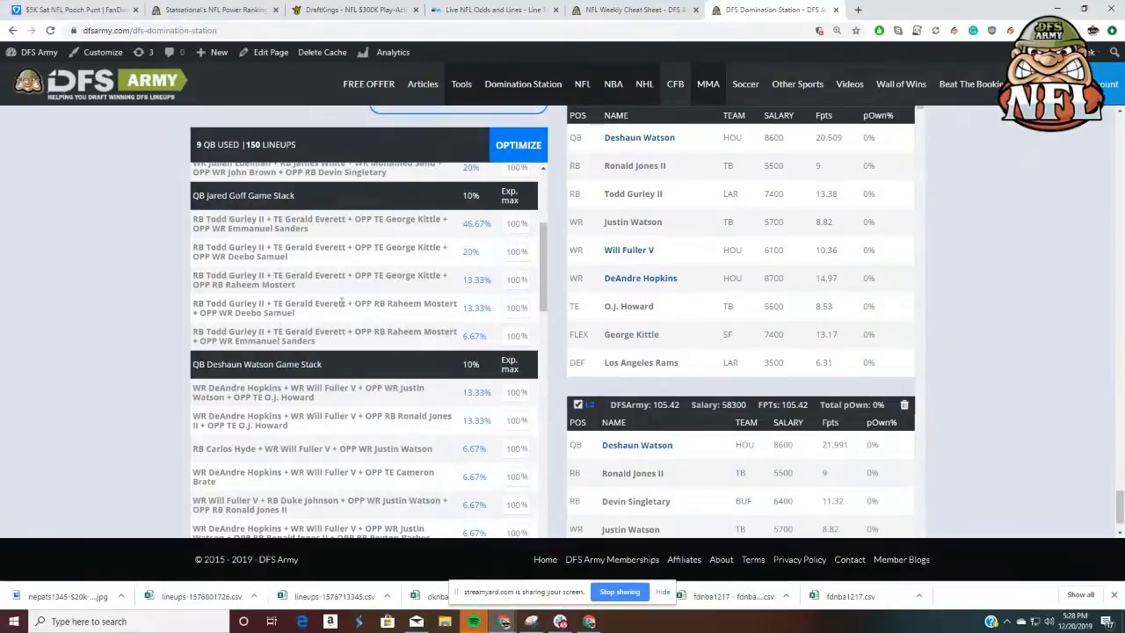
pyautogui.scroll(-4, 342, 302)
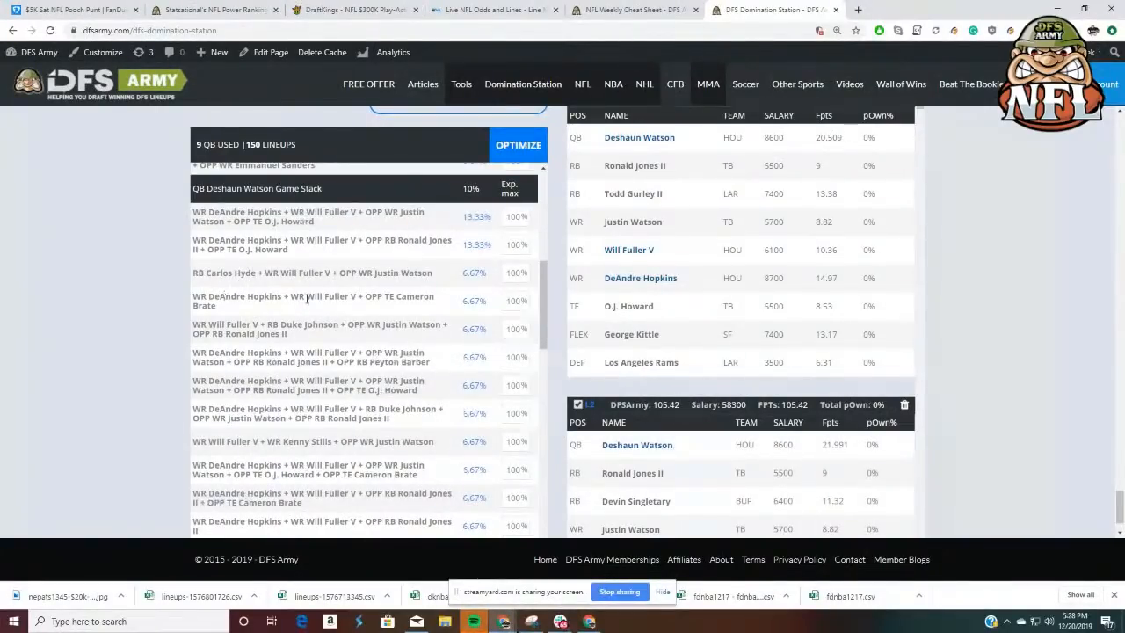
pyautogui.doubleClick(508, 273)
pyautogui.write('0')
# Set Breshad Perriman's projected fantasy points to 11 in the Jameis Winston game stack rule
pyautogui.scroll(-1, 384, 336)
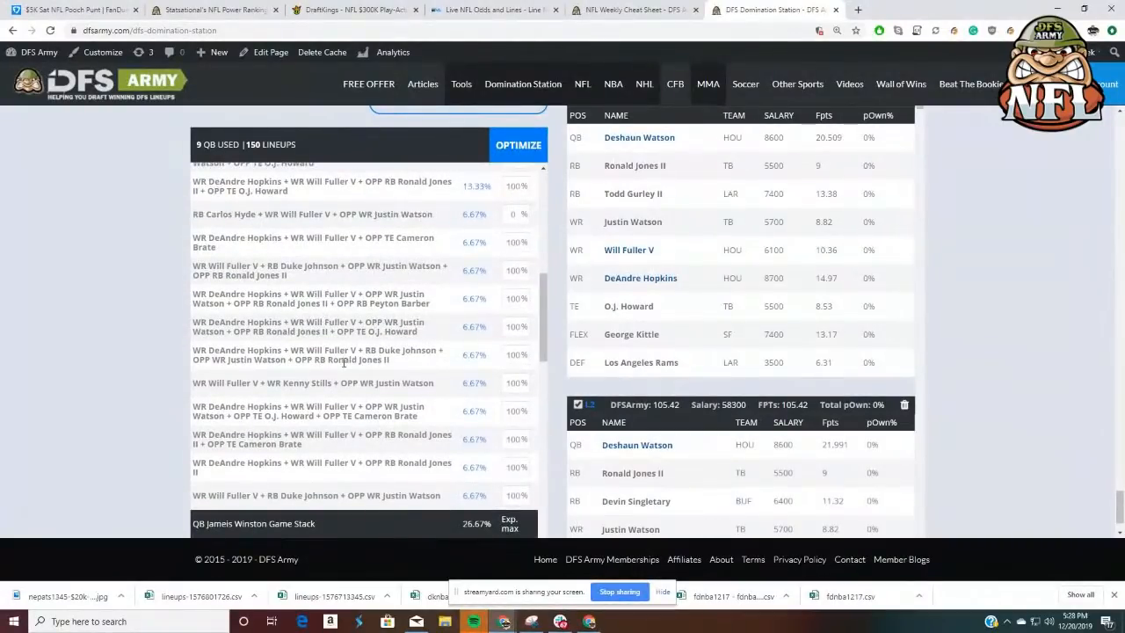
pyautogui.scroll(-2, 356, 426)
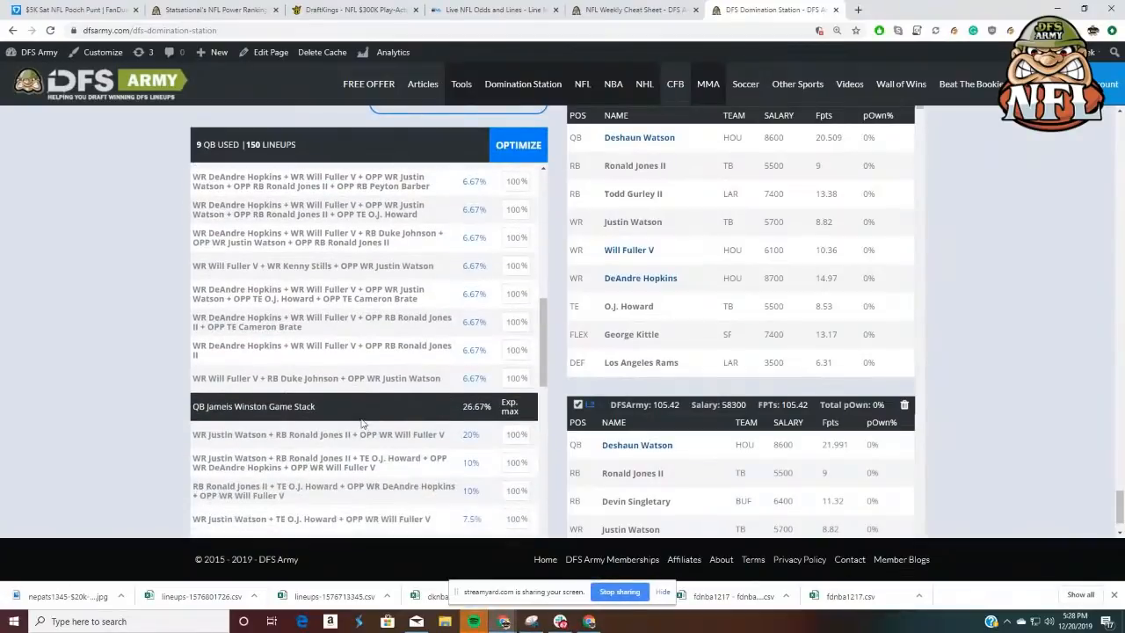
pyautogui.scroll(15, 1019, 387)
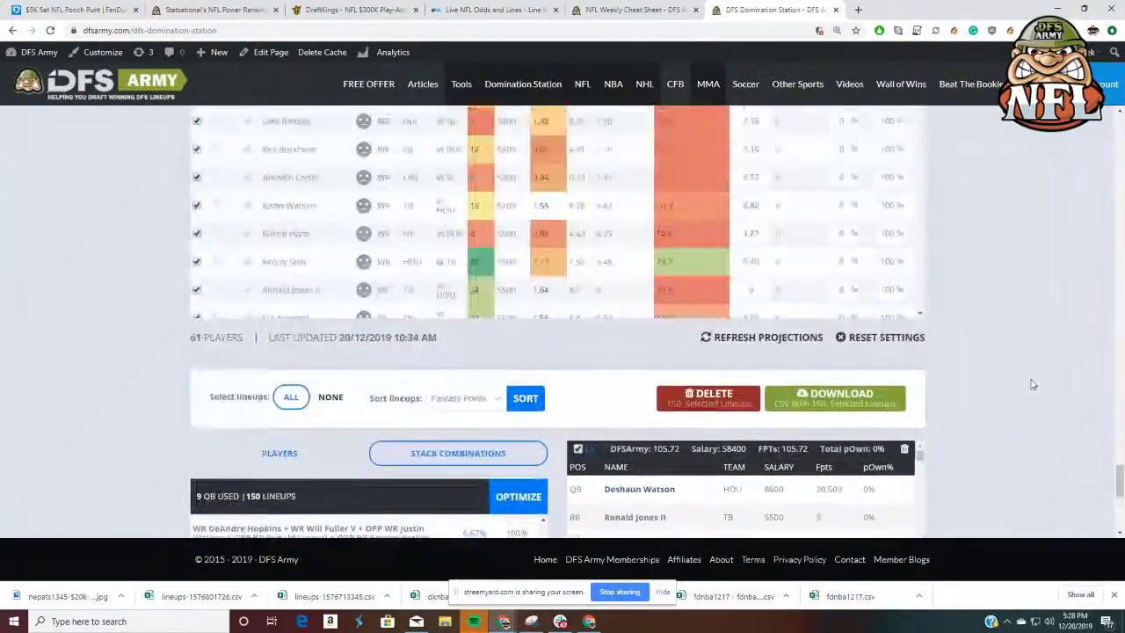
pyautogui.scroll(1, 1018, 388)
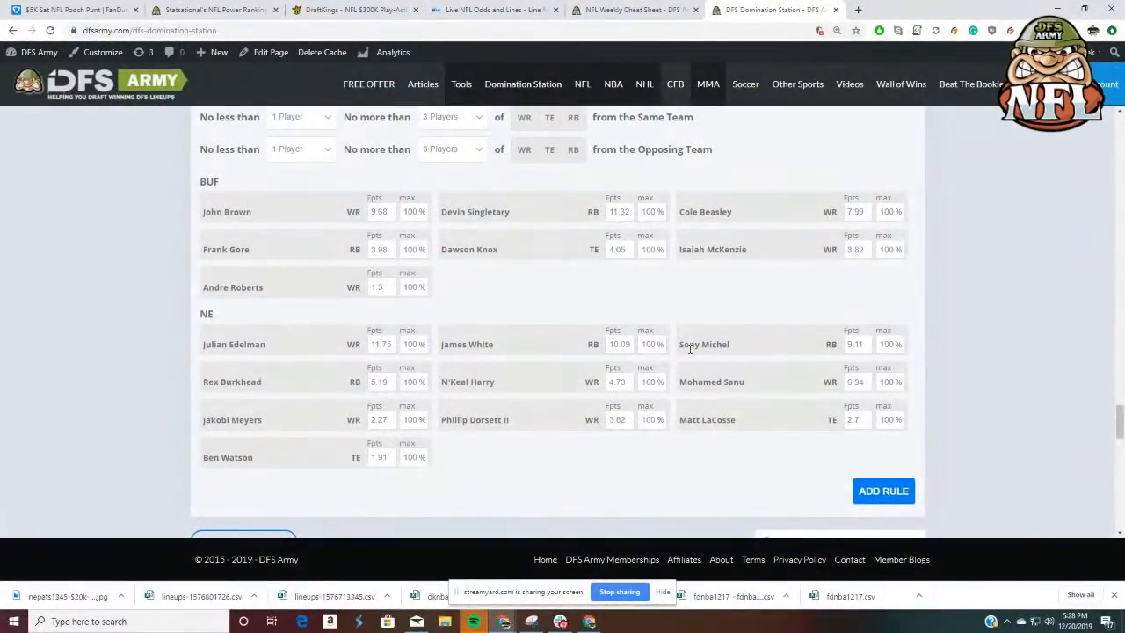
pyautogui.scroll(8, 690, 350)
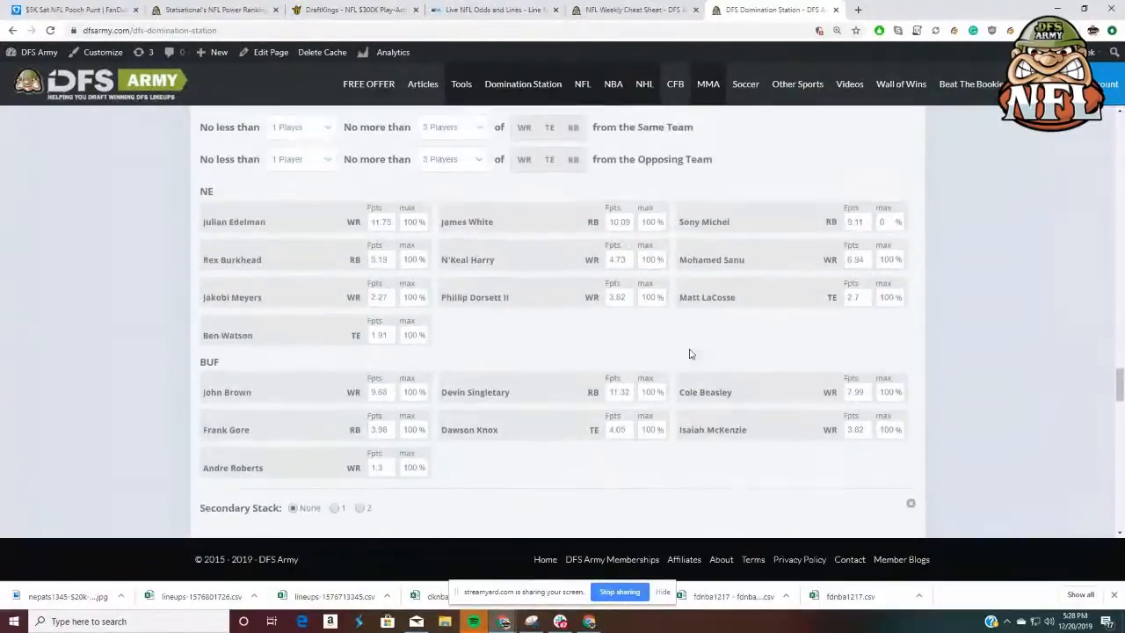
pyautogui.scroll(4, 689, 354)
pyautogui.scroll(3, 690, 354)
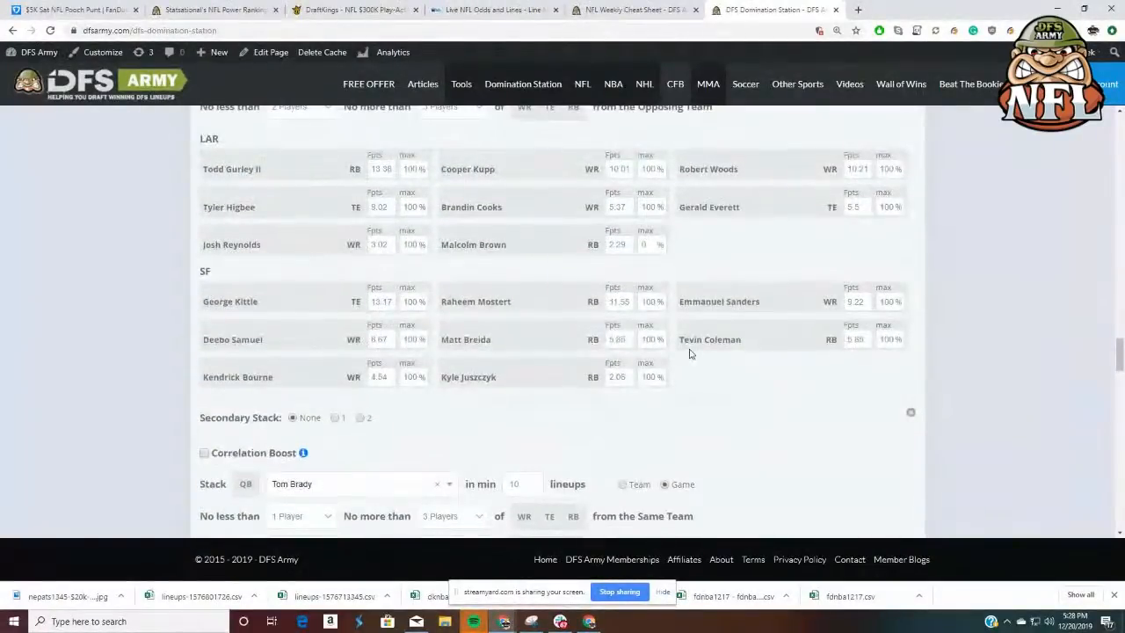
pyautogui.scroll(8, 666, 337)
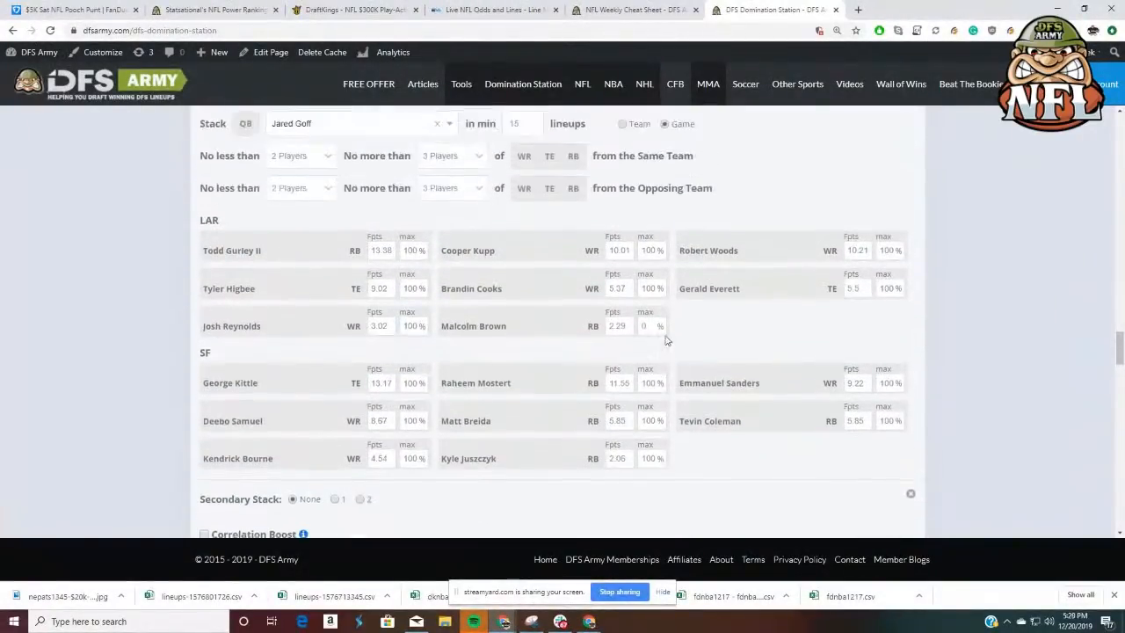
pyautogui.scroll(5, 666, 338)
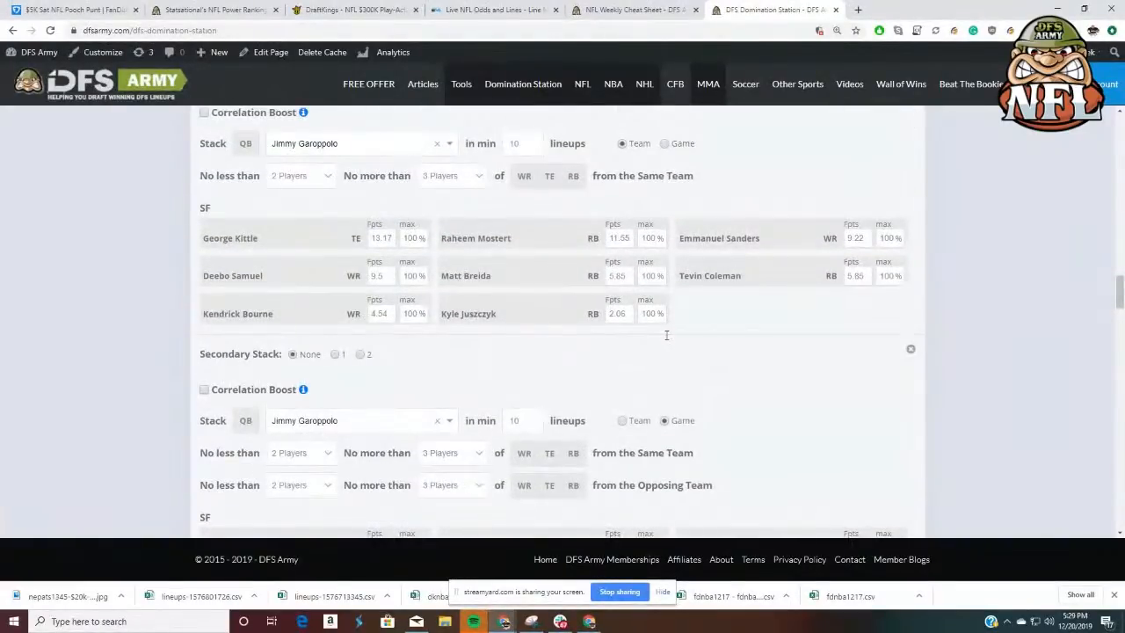
pyautogui.scroll(6, 666, 335)
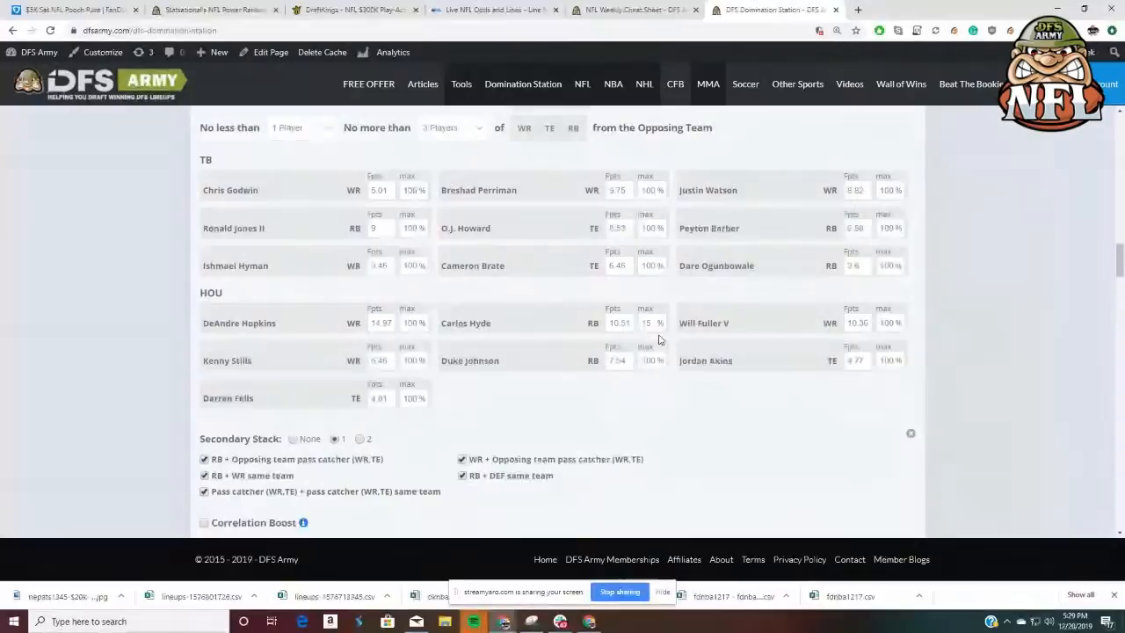
pyautogui.scroll(1, 557, 291)
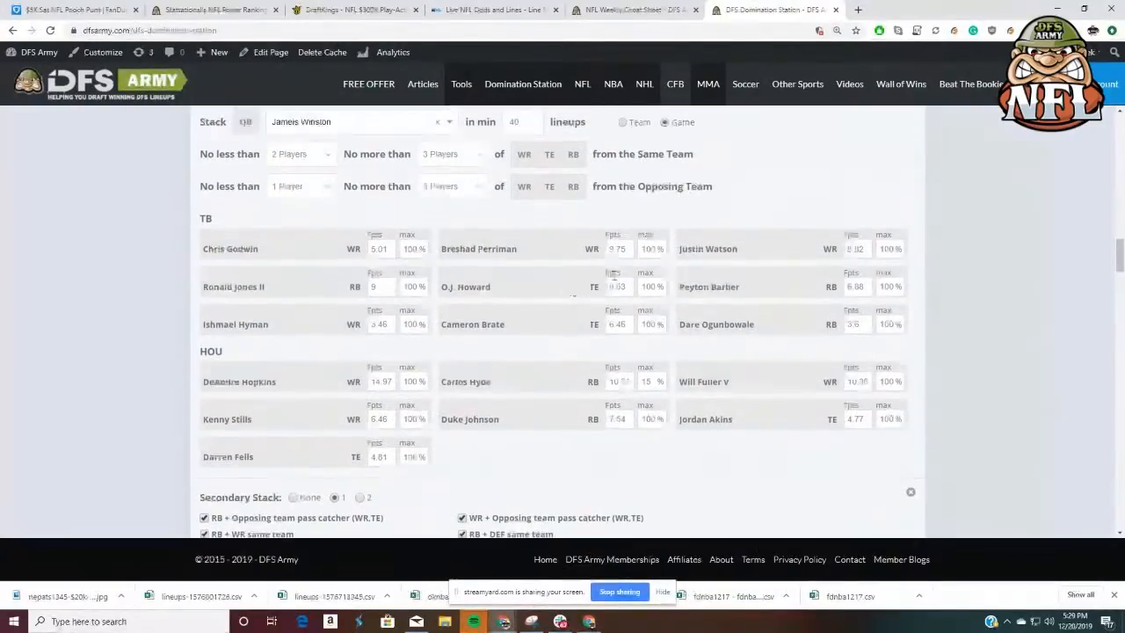
pyautogui.doubleClick(625, 253)
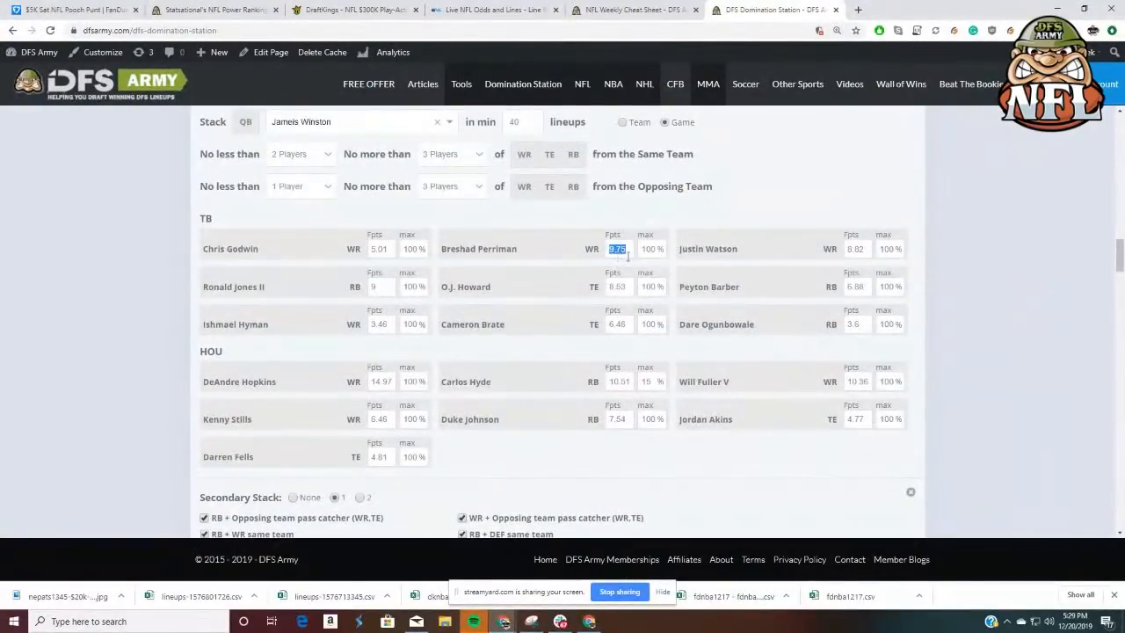
pyautogui.write('11')
# Set Breshad Perriman's projected fantasy points to 11.9 in the Houston game stack rule against Tampa Bay
pyautogui.scroll(5, 679, 353)
pyautogui.doubleClick(617, 349)
pyautogui.write('11')
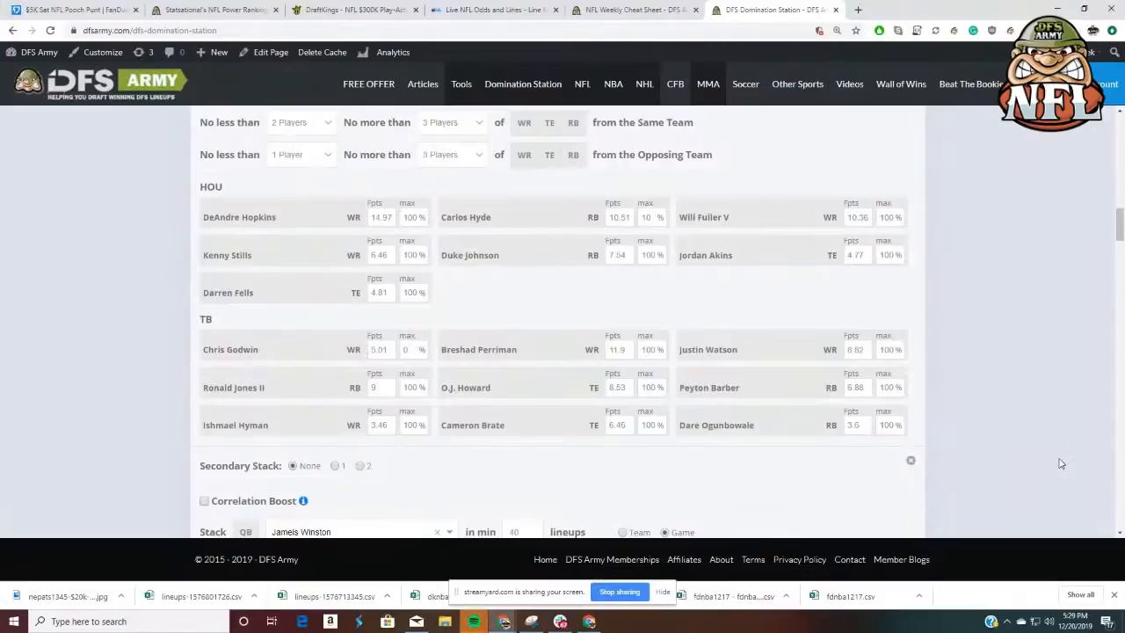
# Review the stacking rules and the exposure of each quarterback's stack combinations across the generated lineups
pyautogui.scroll(15, 1058, 462)
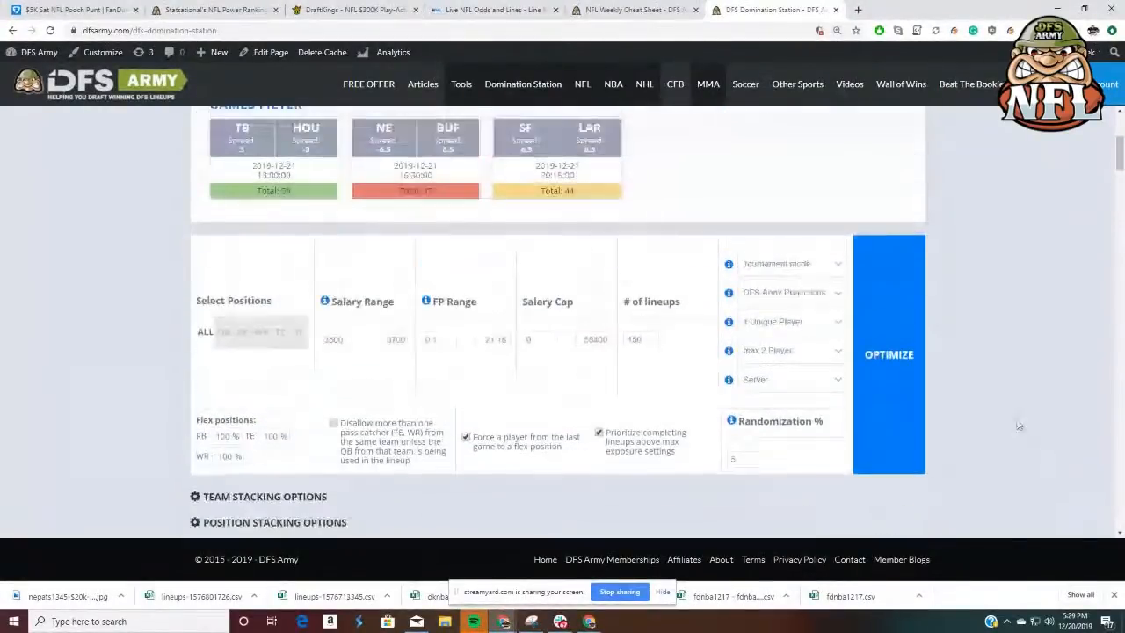
pyautogui.scroll(-3, 1015, 424)
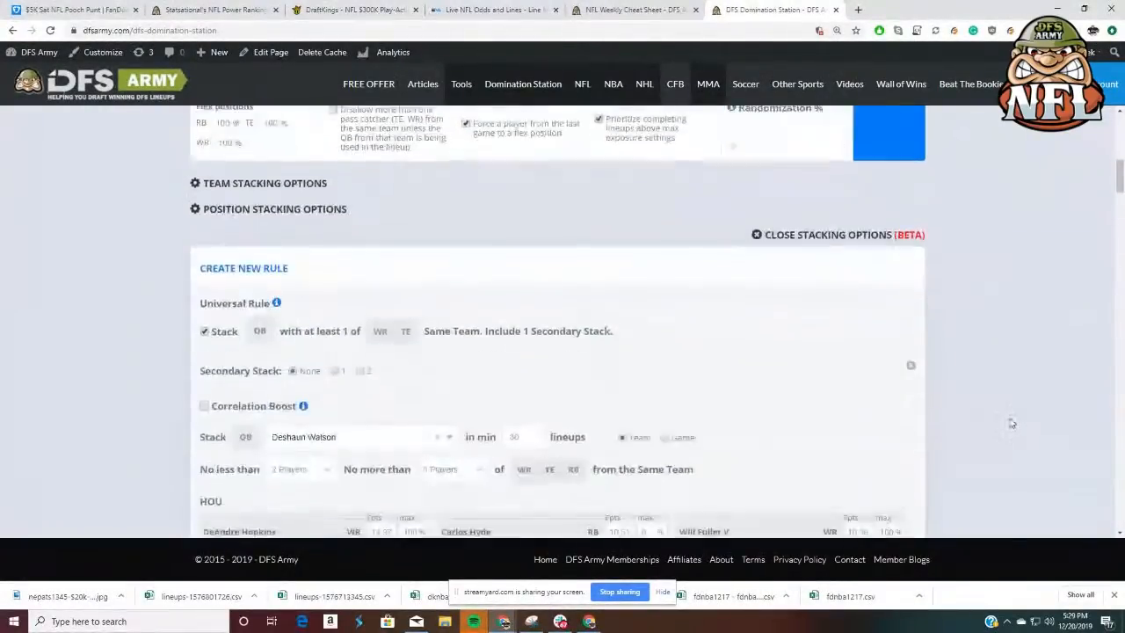
pyautogui.scroll(-15, 1012, 423)
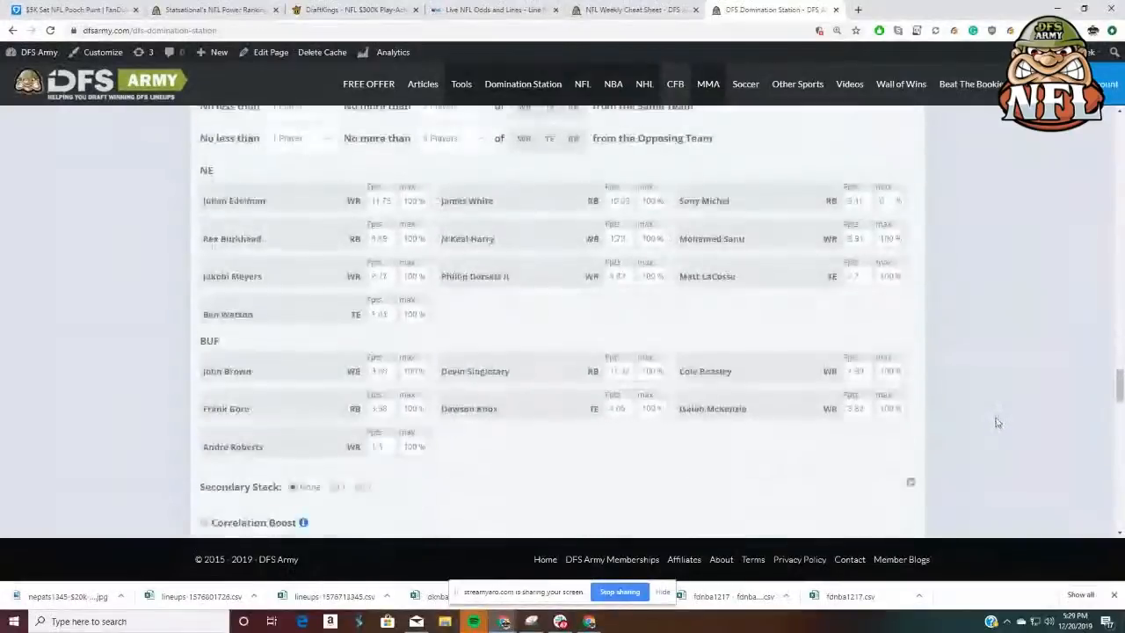
pyautogui.scroll(-20, 995, 423)
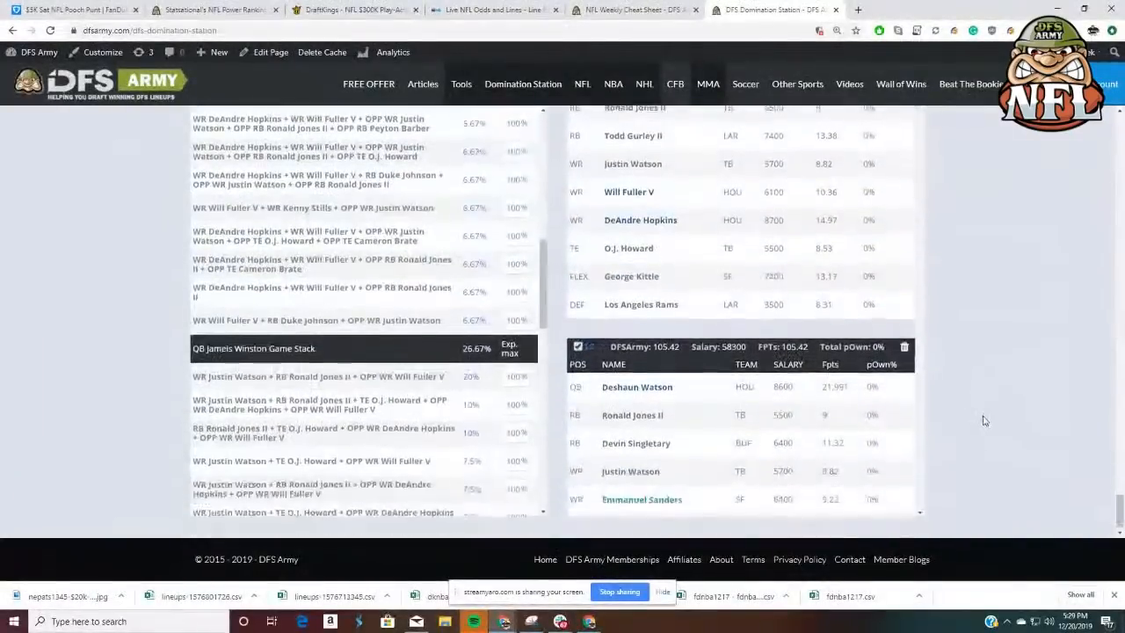
pyautogui.scroll(8, 984, 423)
pyautogui.scroll(-4, 966, 417)
pyautogui.scroll(-4, 111, 349)
pyautogui.scroll(-10, 379, 330)
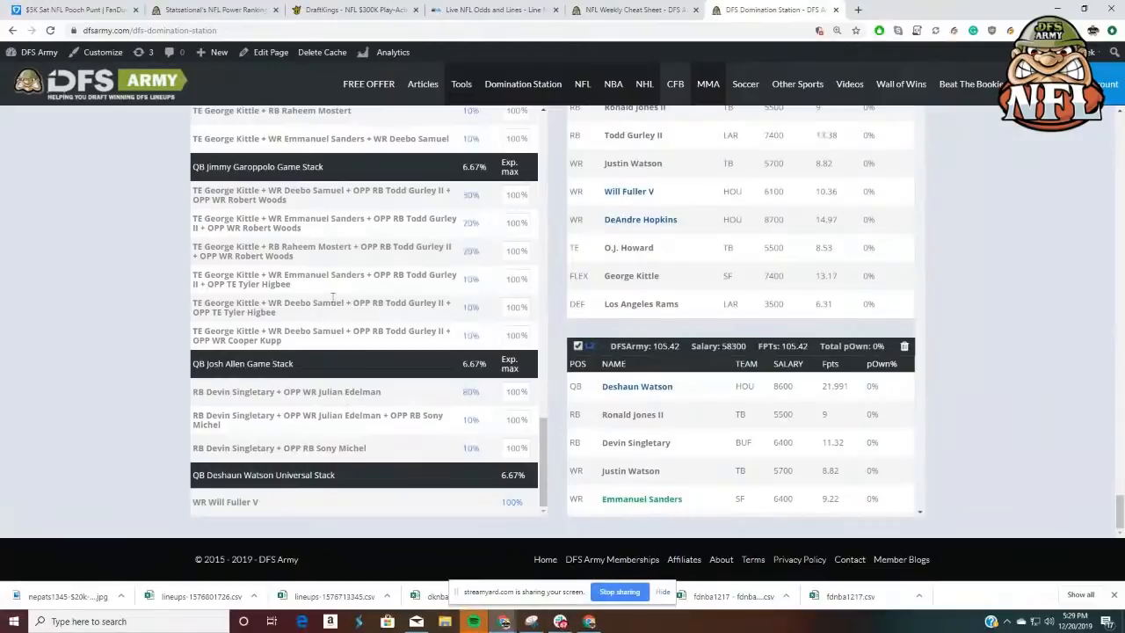
pyautogui.scroll(3, 357, 311)
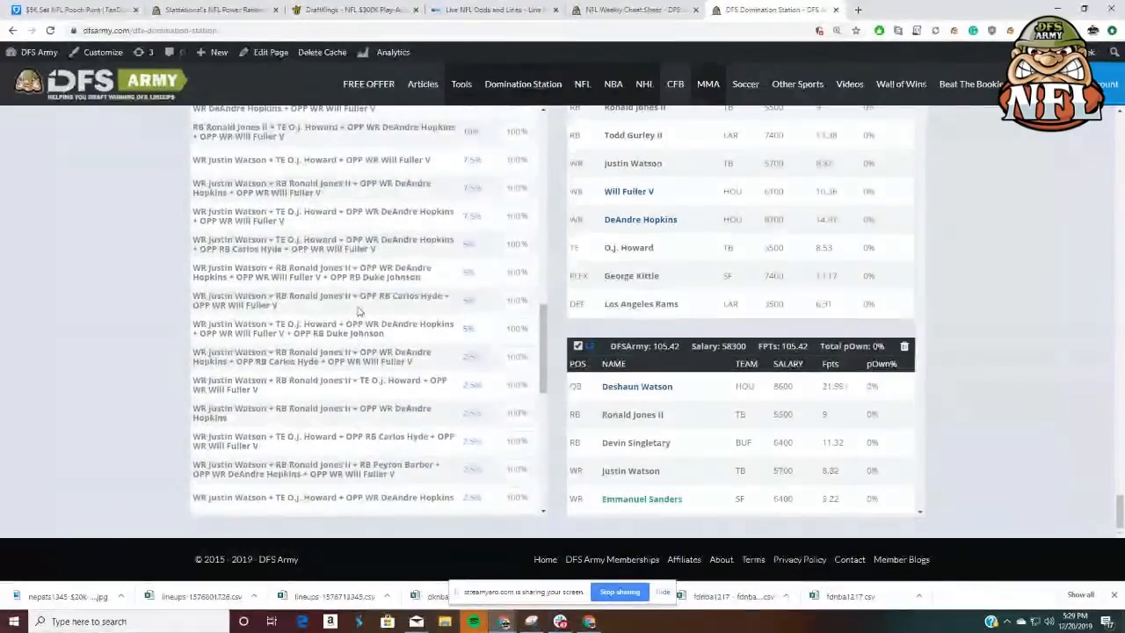
pyautogui.scroll(-3, 358, 307)
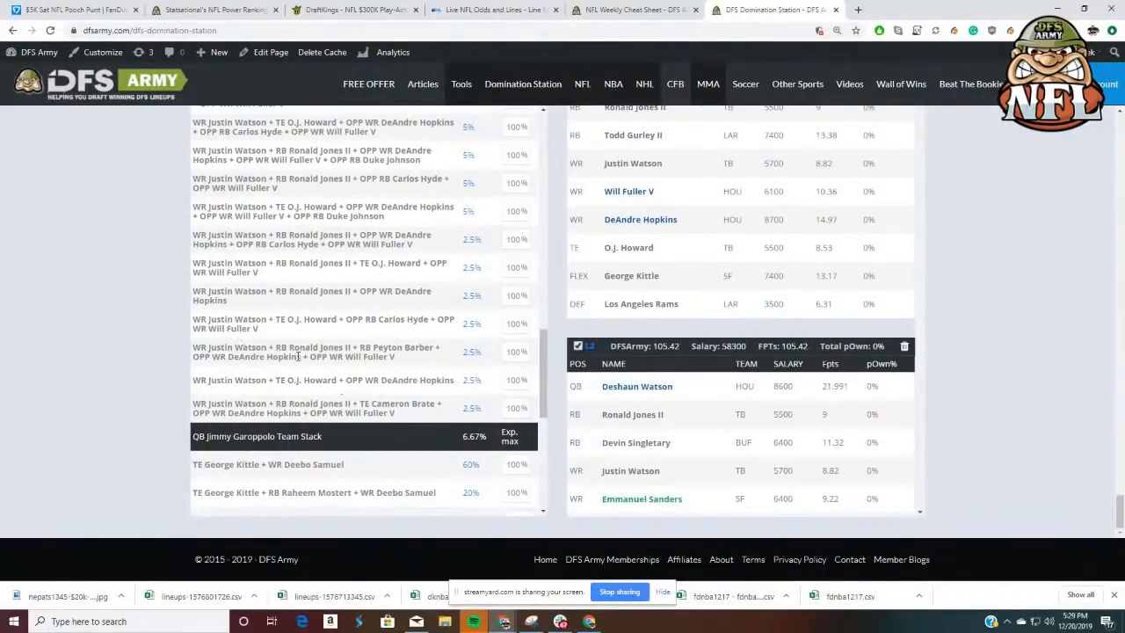
pyautogui.scroll(2, 312, 342)
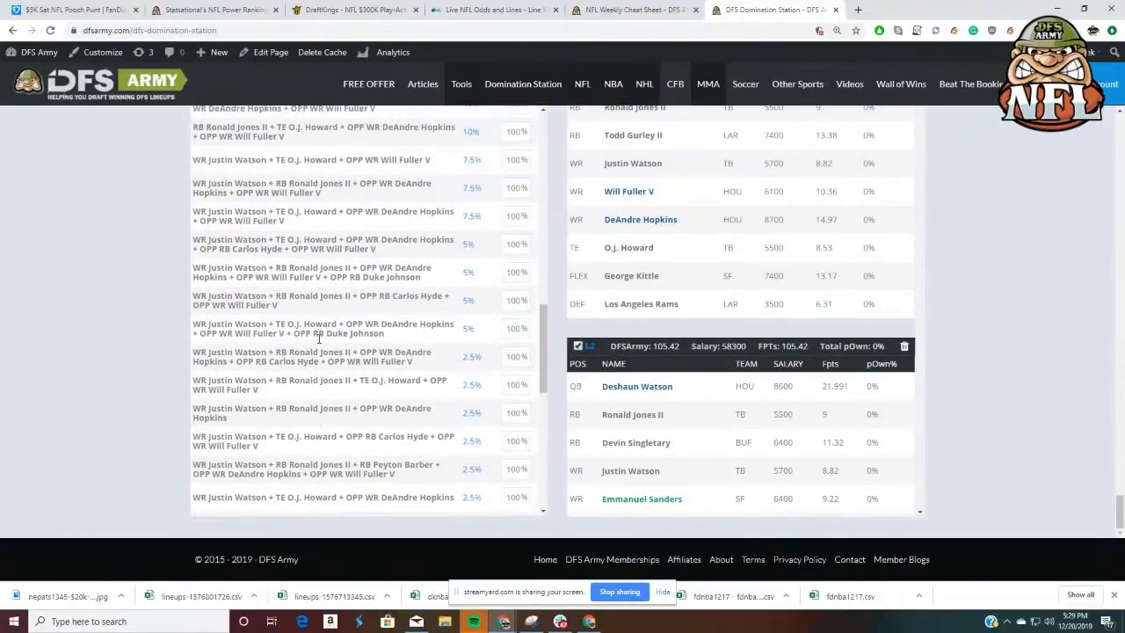
pyautogui.scroll(6, 352, 342)
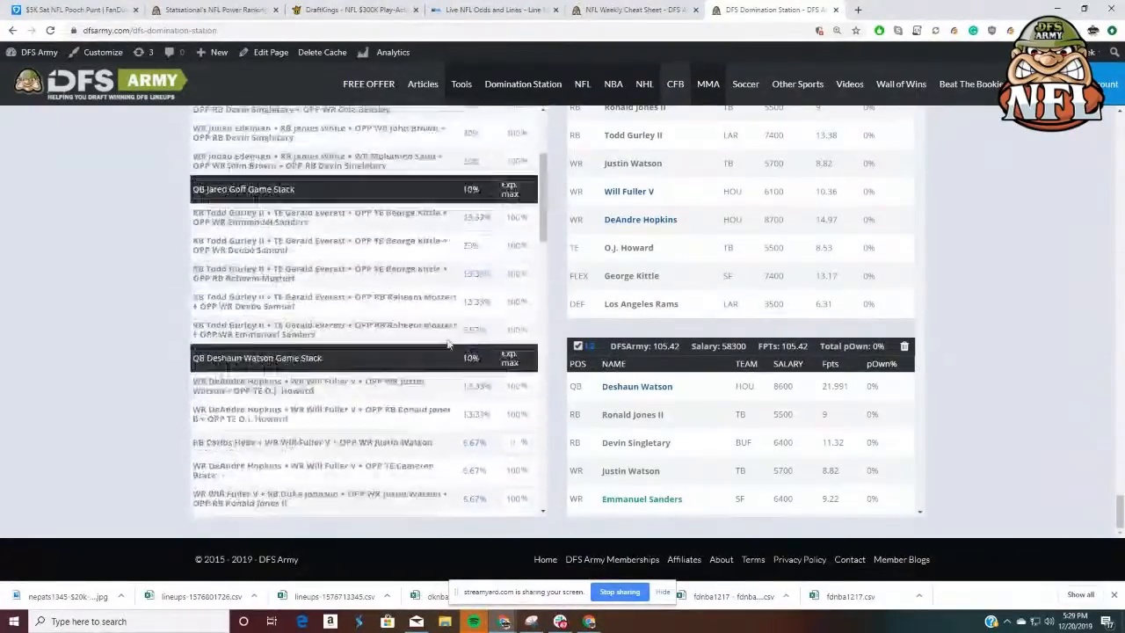
pyautogui.scroll(5, 448, 344)
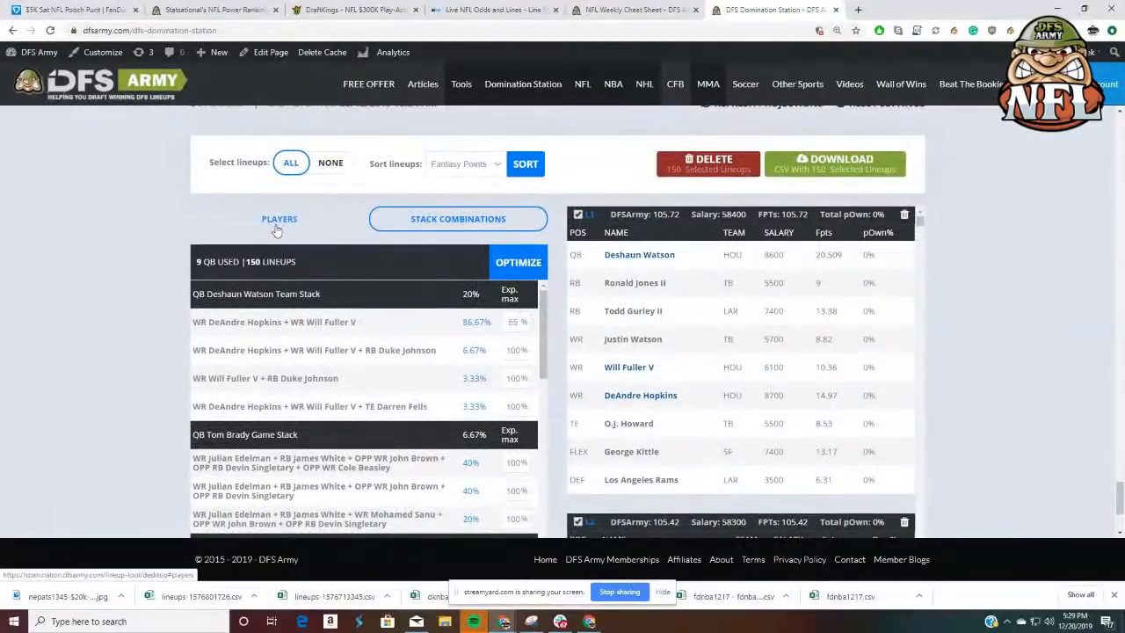
# Review the running backs' exposures in the generated lineups and check the running back list in the FanDuel contest
pyautogui.click(276, 223)
pyautogui.scroll(-2, 221, 253)
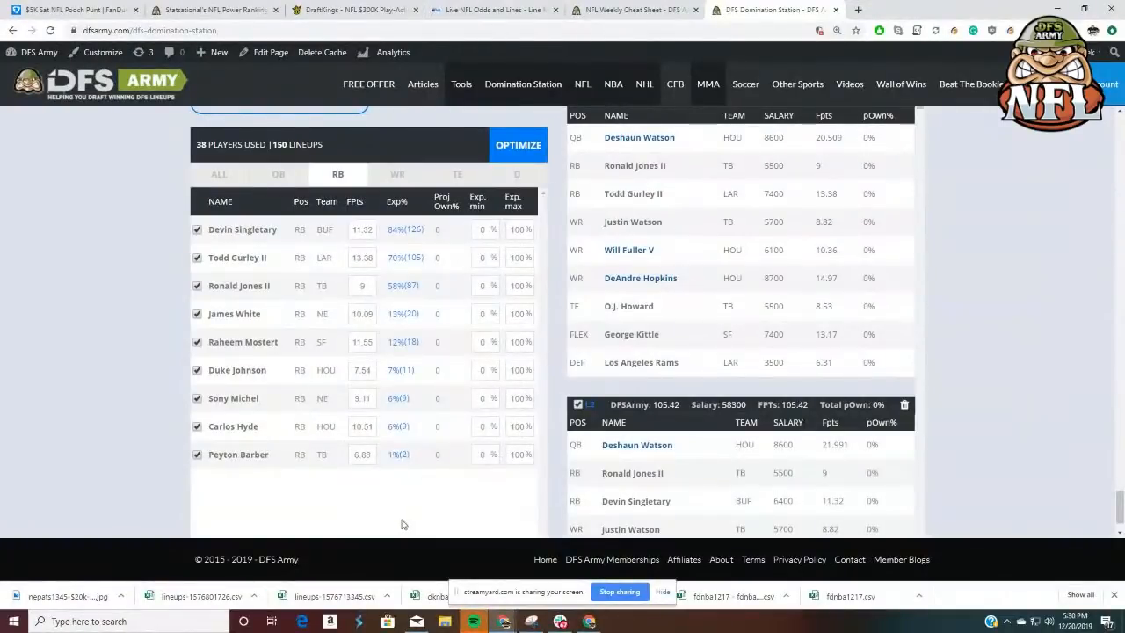
pyautogui.scroll(10, 1054, 360)
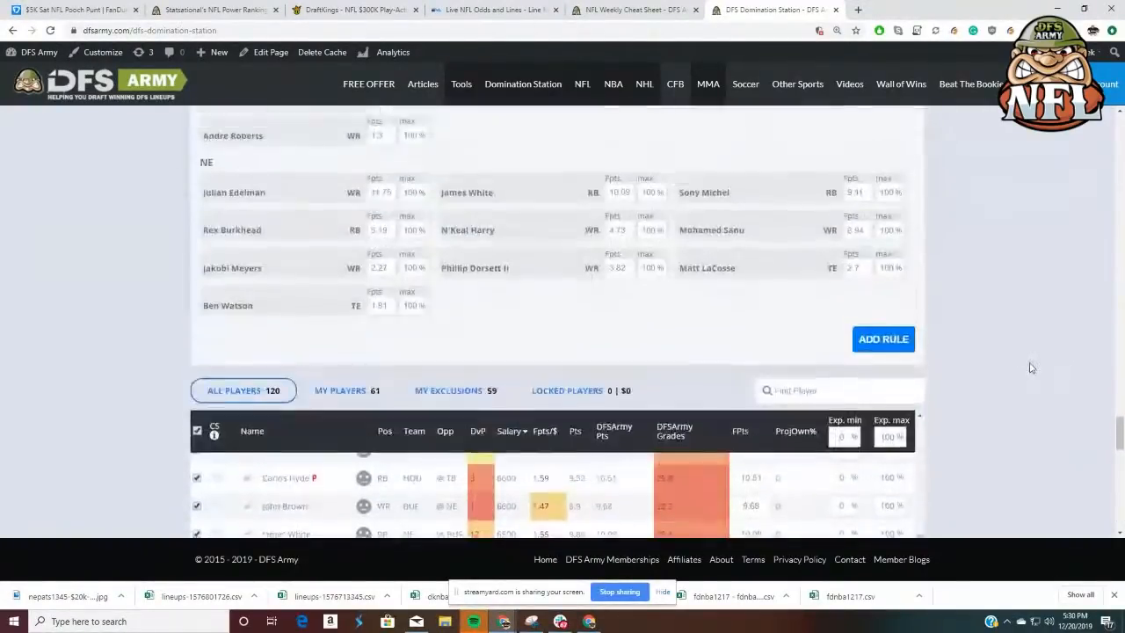
pyautogui.scroll(-10, 1010, 372)
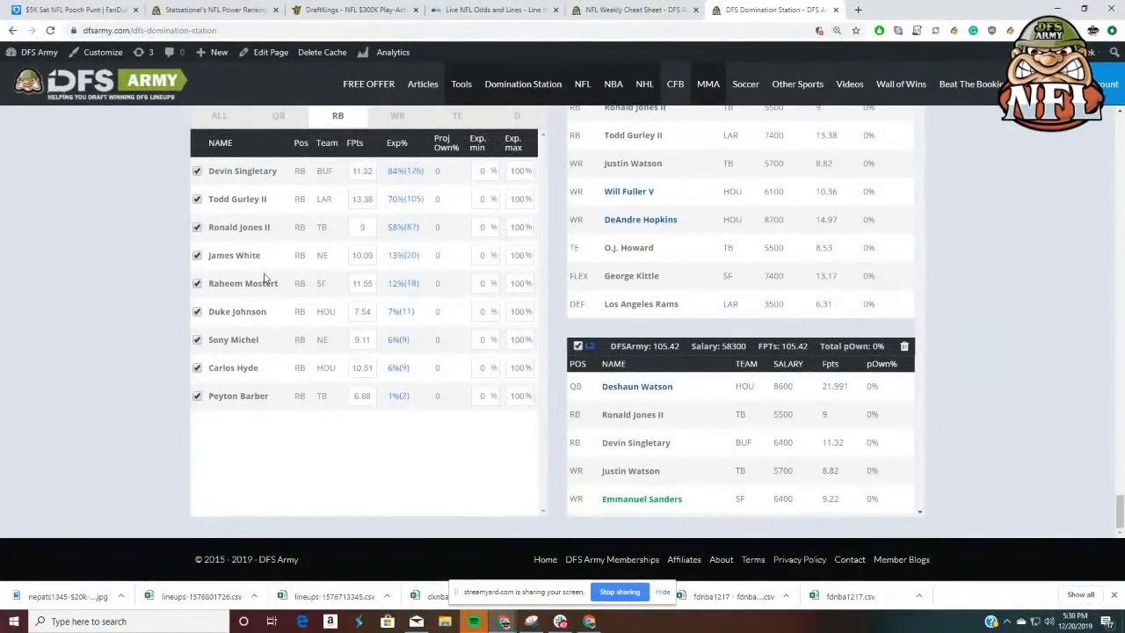
pyautogui.doubleClick(509, 171)
pyautogui.click(39, 10)
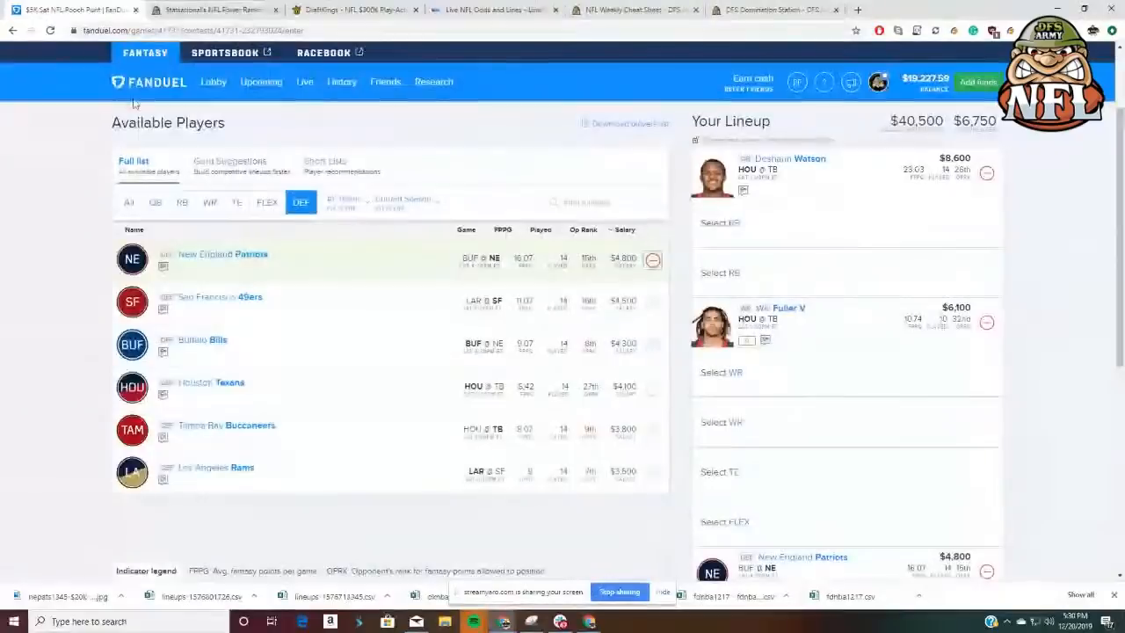
pyautogui.click(182, 201)
pyautogui.scroll(-3, 527, 360)
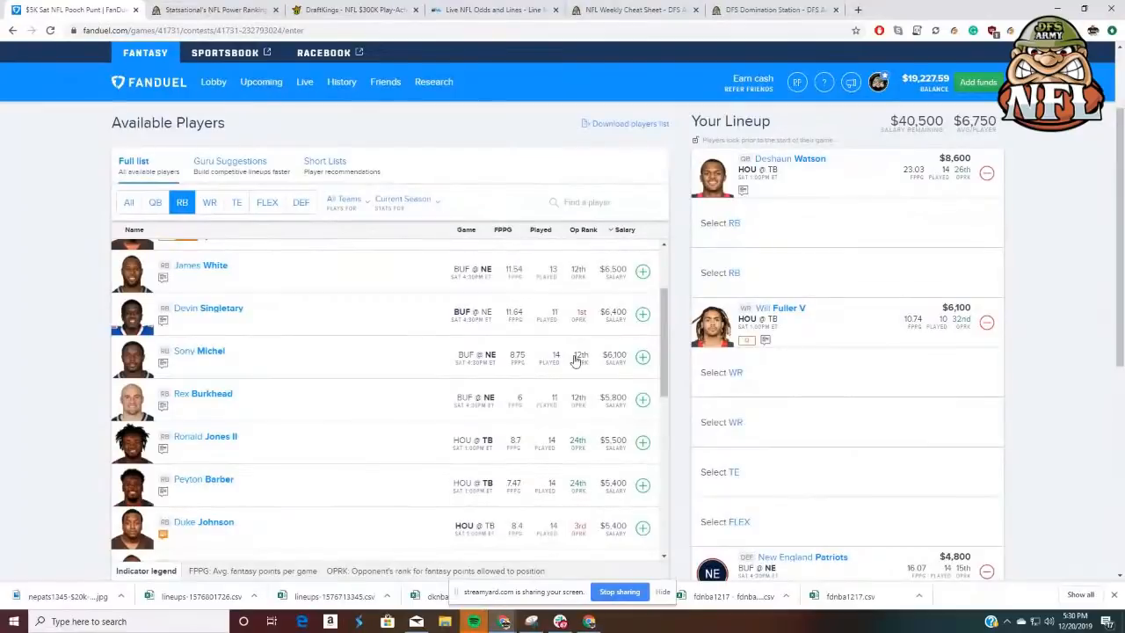
pyautogui.click(777, 10)
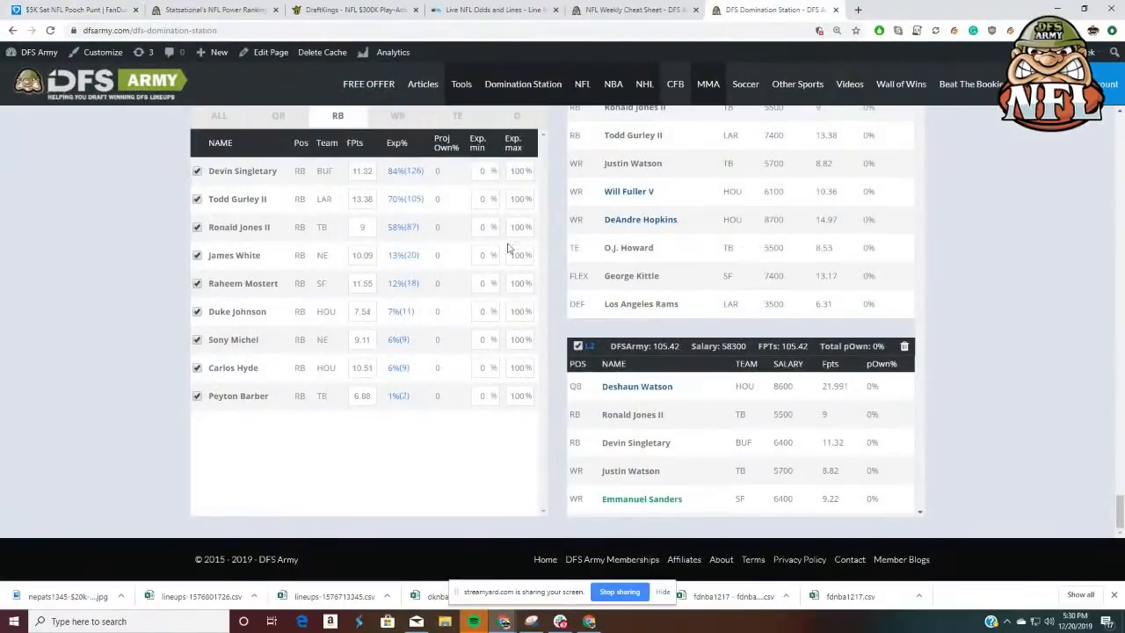
# Set the maximum exposure of Devin Singletary to 35% and Todd Gurley II to 40%, and Raheem Mostert's projected fantasy points to 12
pyautogui.doubleClick(518, 171)
pyautogui.write('35')
pyautogui.doubleClick(516, 200)
pyautogui.write('40')
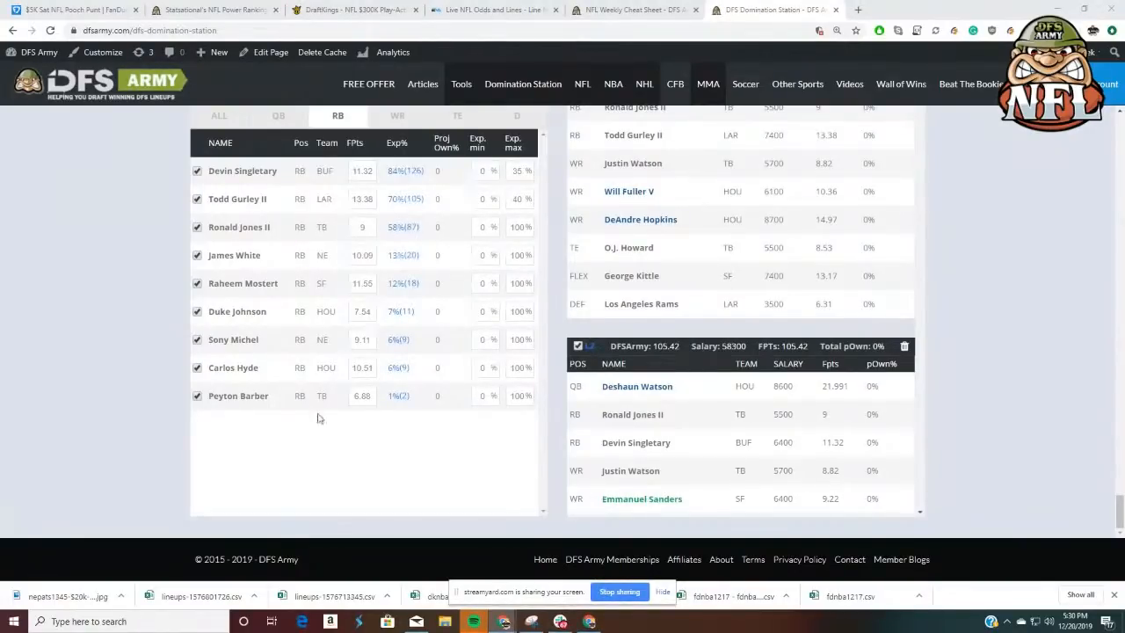
pyautogui.doubleClick(373, 283)
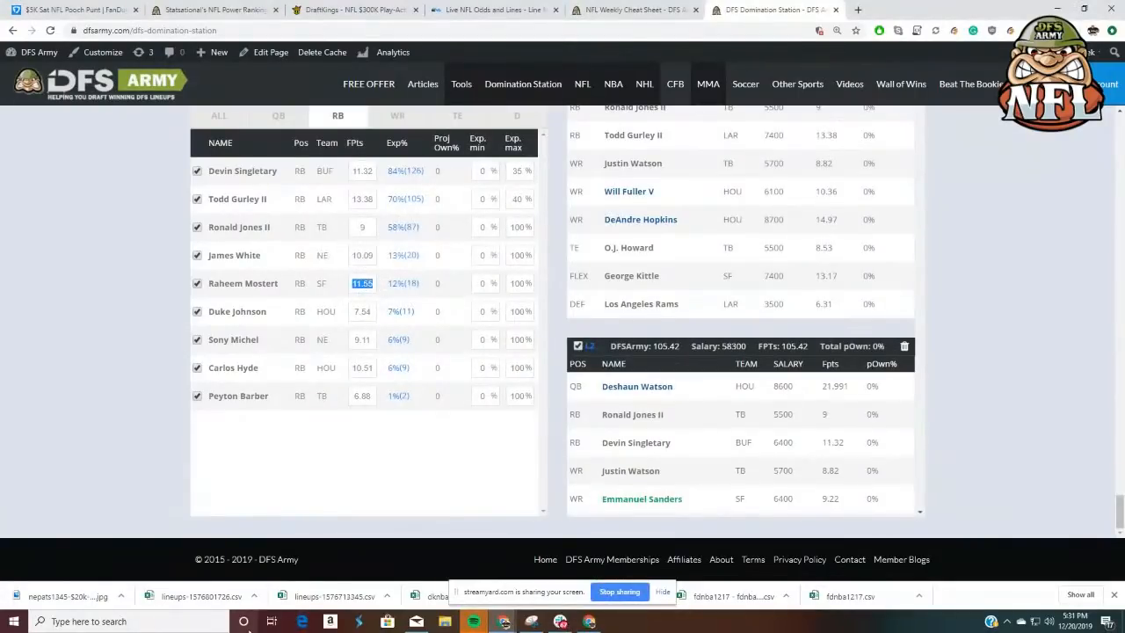
pyautogui.write('12')
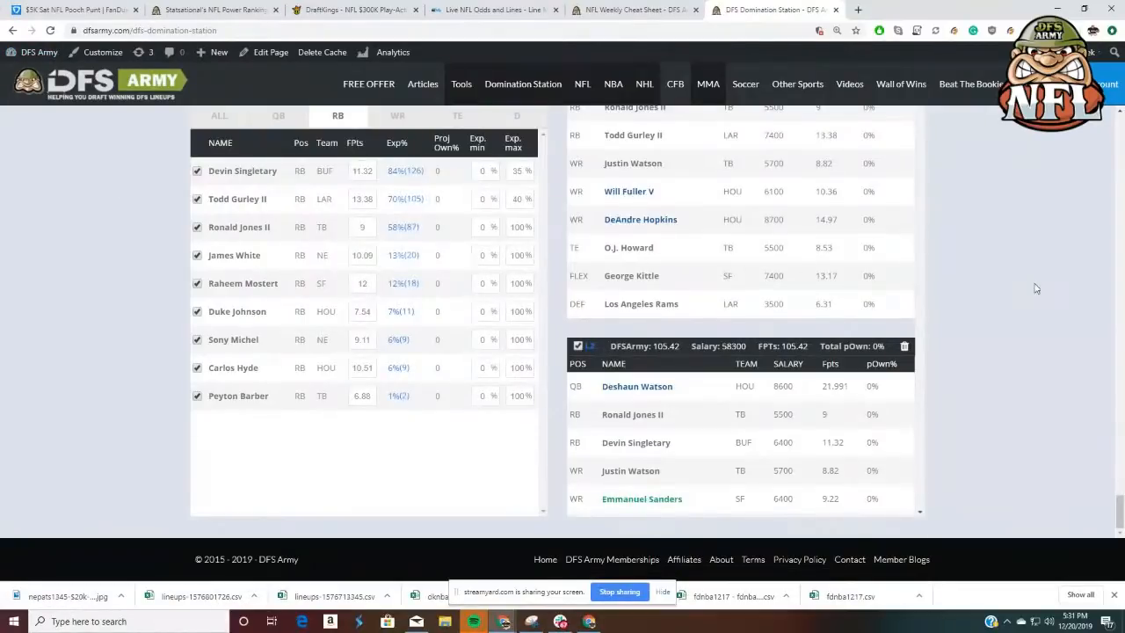
# Set the maximum exposure of the Los Angeles Rams defense to 15%
pyautogui.scroll(15, 1035, 288)
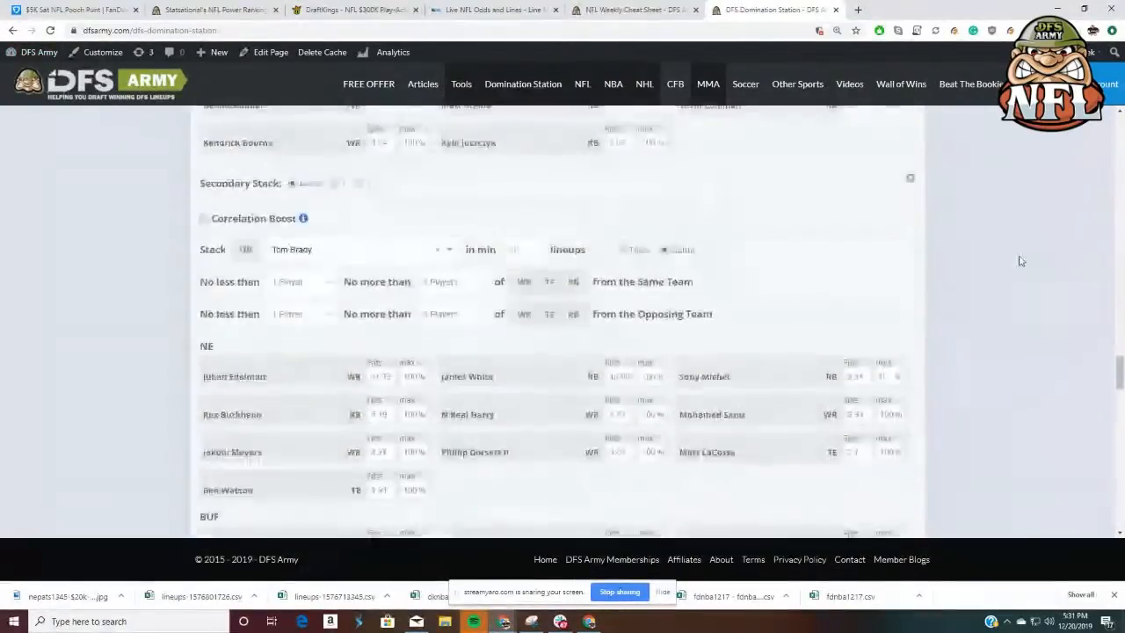
pyautogui.scroll(15, 1019, 264)
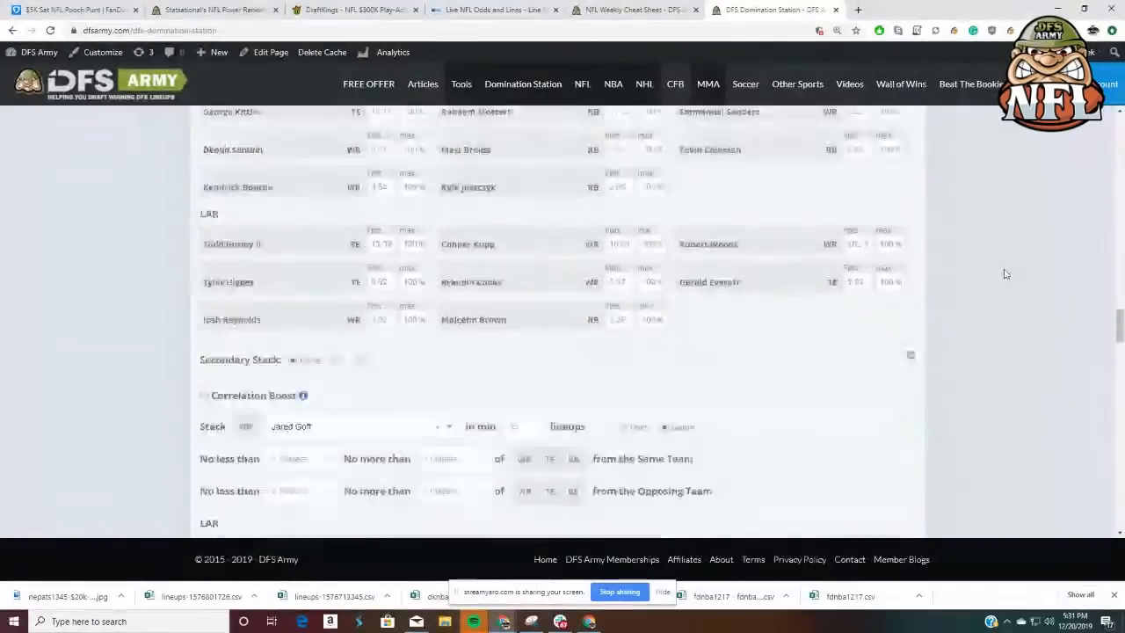
pyautogui.moveTo(1118, 356); pyautogui.dragTo(1119, 523)
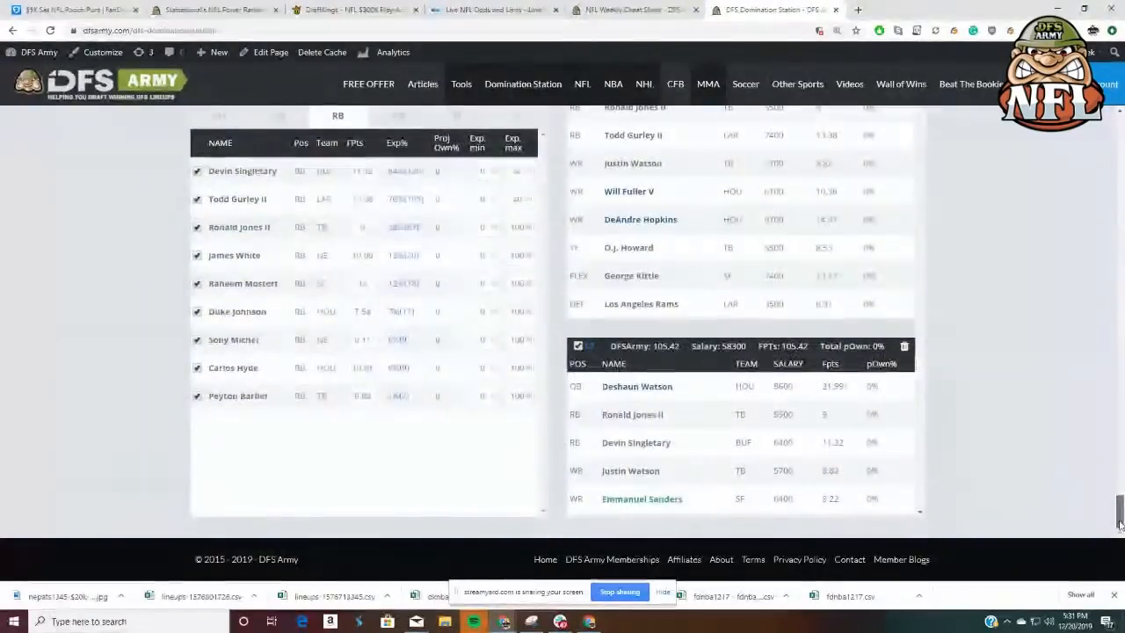
pyautogui.click(515, 117)
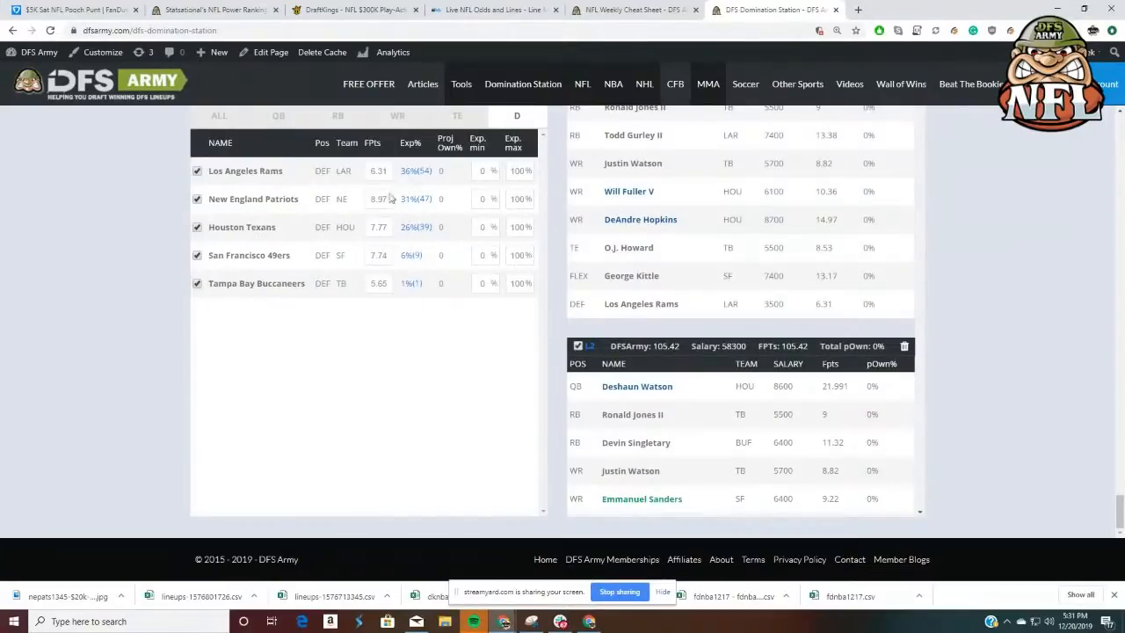
pyautogui.doubleClick(517, 171)
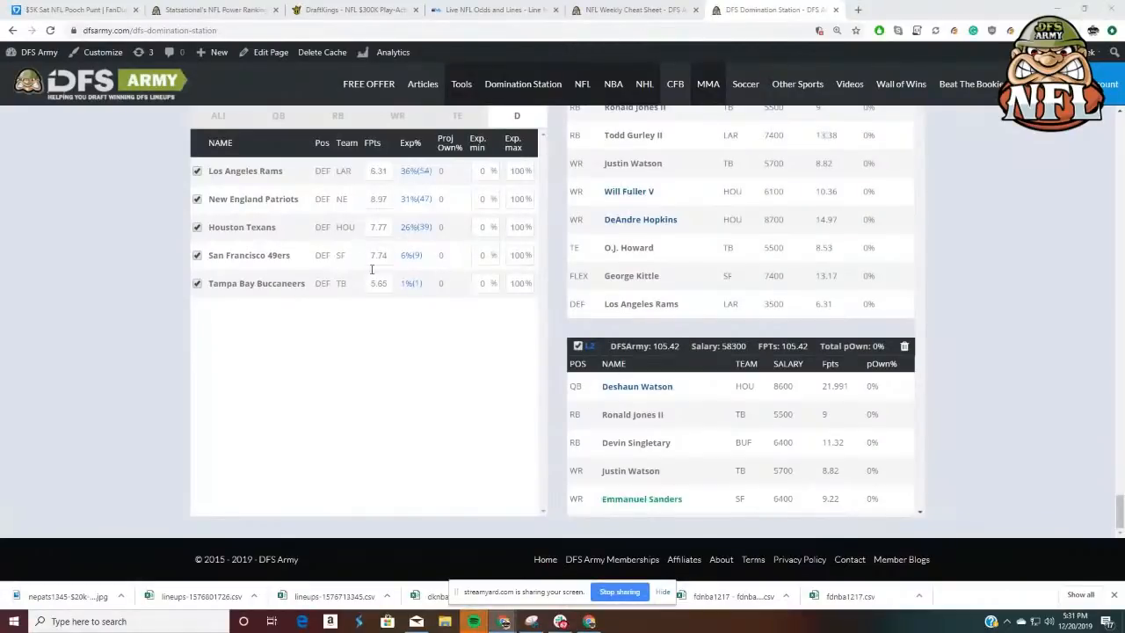
pyautogui.click(515, 171)
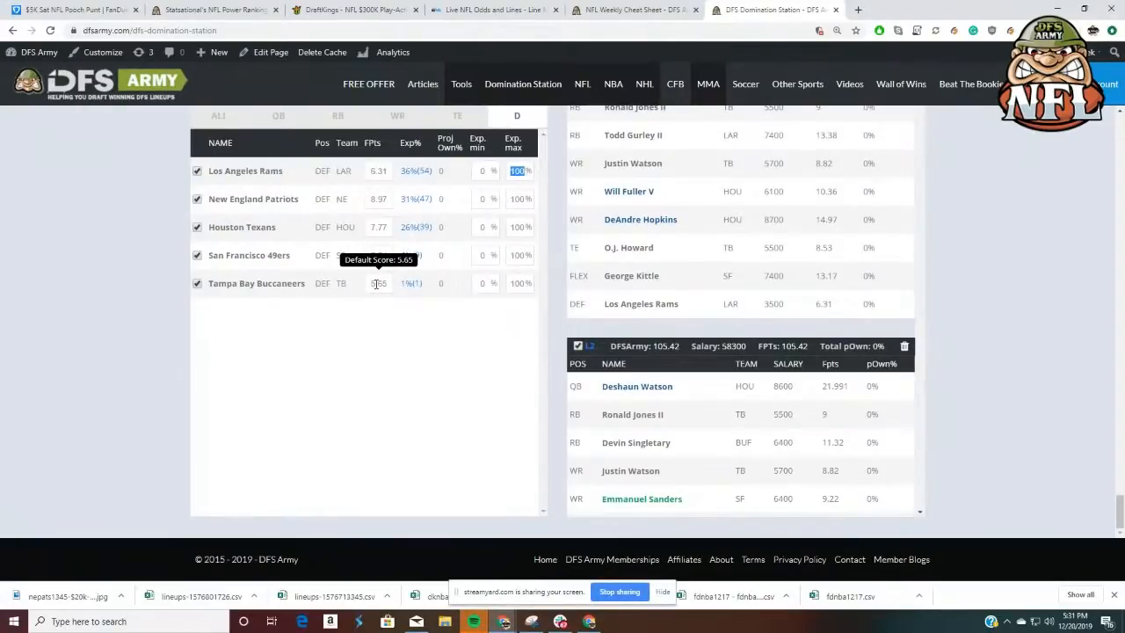
pyautogui.write('15')
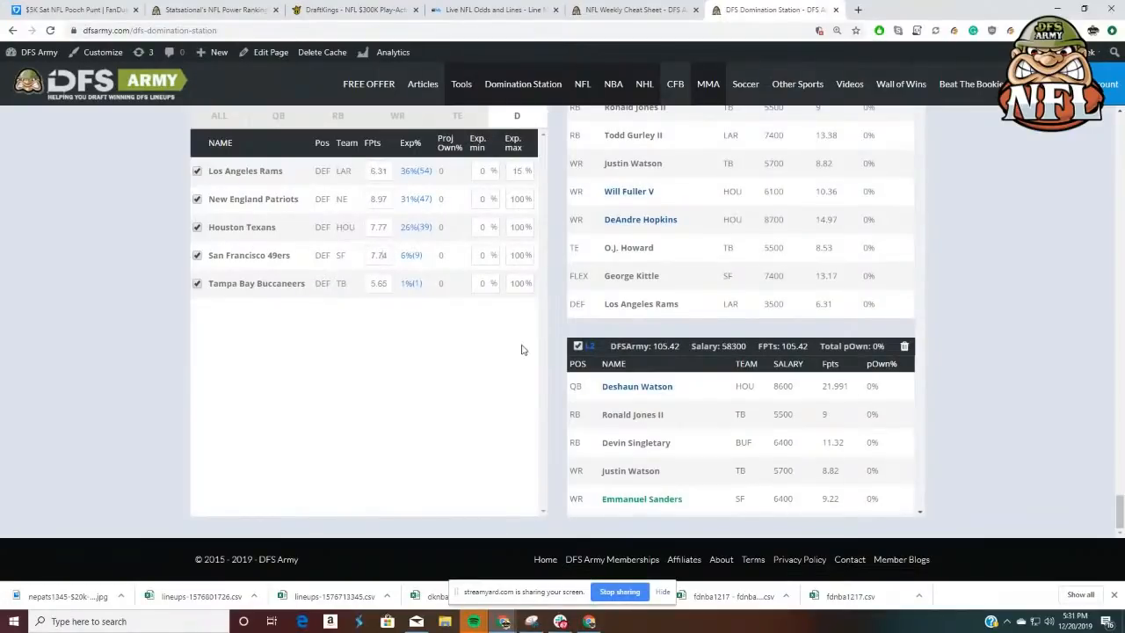
pyautogui.write('.99')
# Optimize the 150 lineups again with the changed projections and exposure limits
pyautogui.scroll(3, 738, 377)
pyautogui.scroll(2, 952, 356)
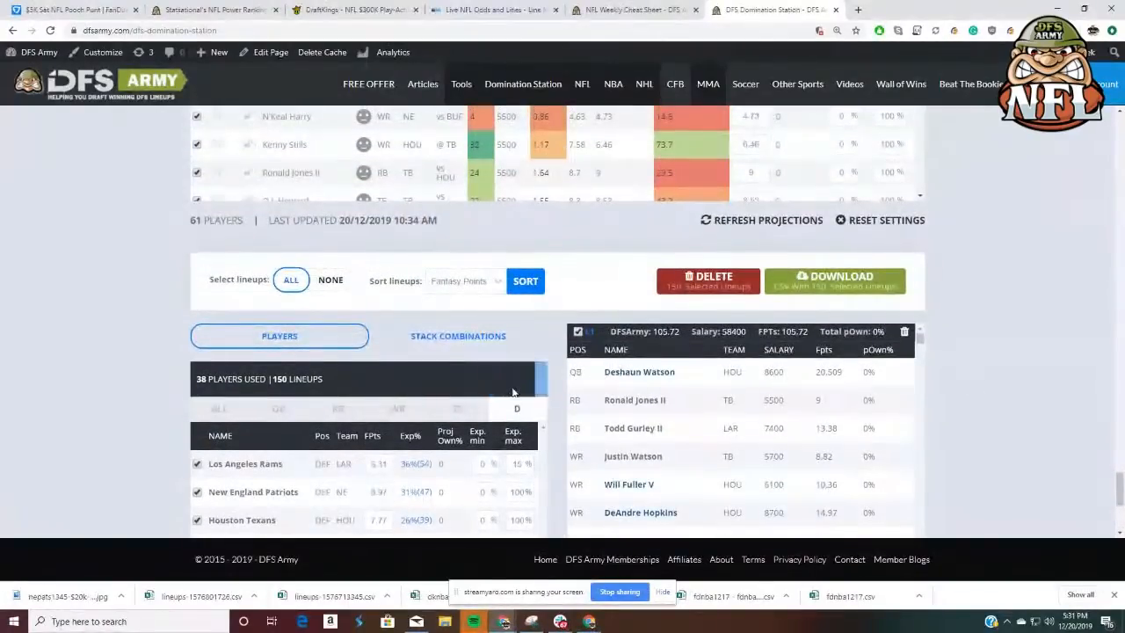
pyautogui.click(541, 379)
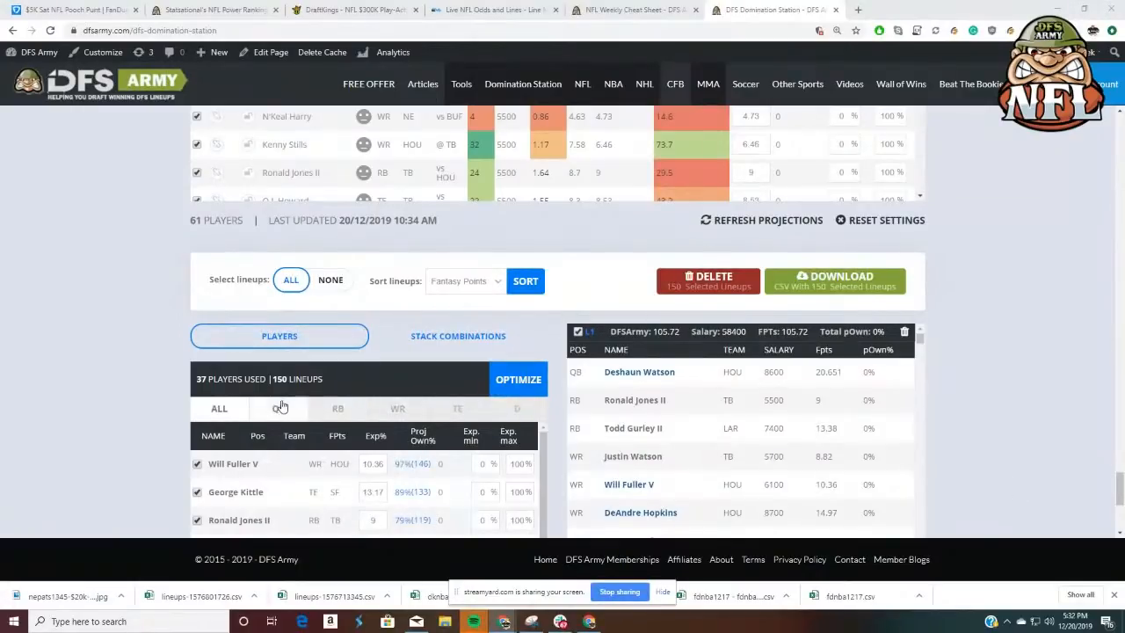
# Set the maximum exposure of Ronald Jones II to 35% and Devin Singletary to 30% among the running backs
pyautogui.scroll(-3, 390, 352)
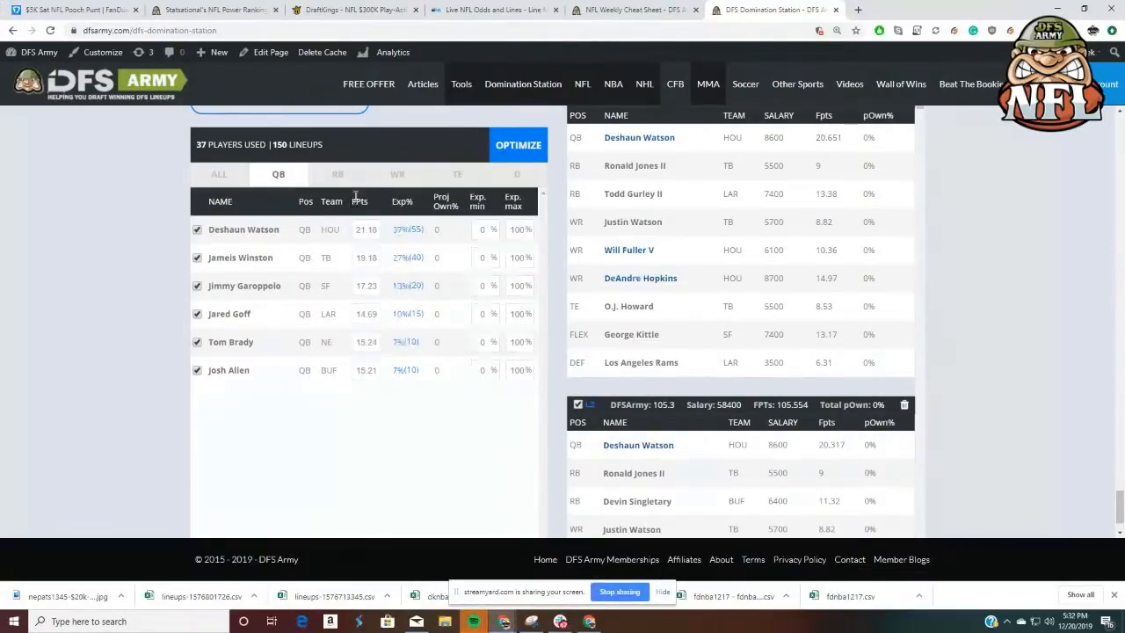
pyautogui.click(337, 174)
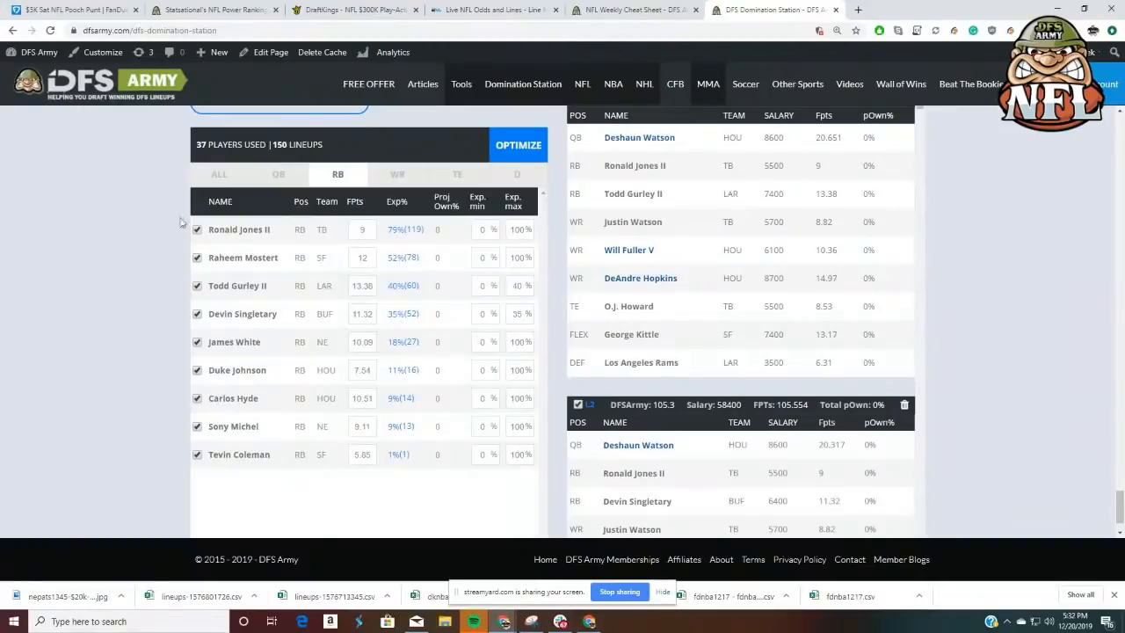
pyautogui.doubleClick(515, 230)
pyautogui.write('35')
pyautogui.click(519, 315)
pyautogui.write('30')
# Set the projected fantasy points of wide receivers Breshad Perriman to 10.25 and Deebo Samuel to 10
pyautogui.click(394, 178)
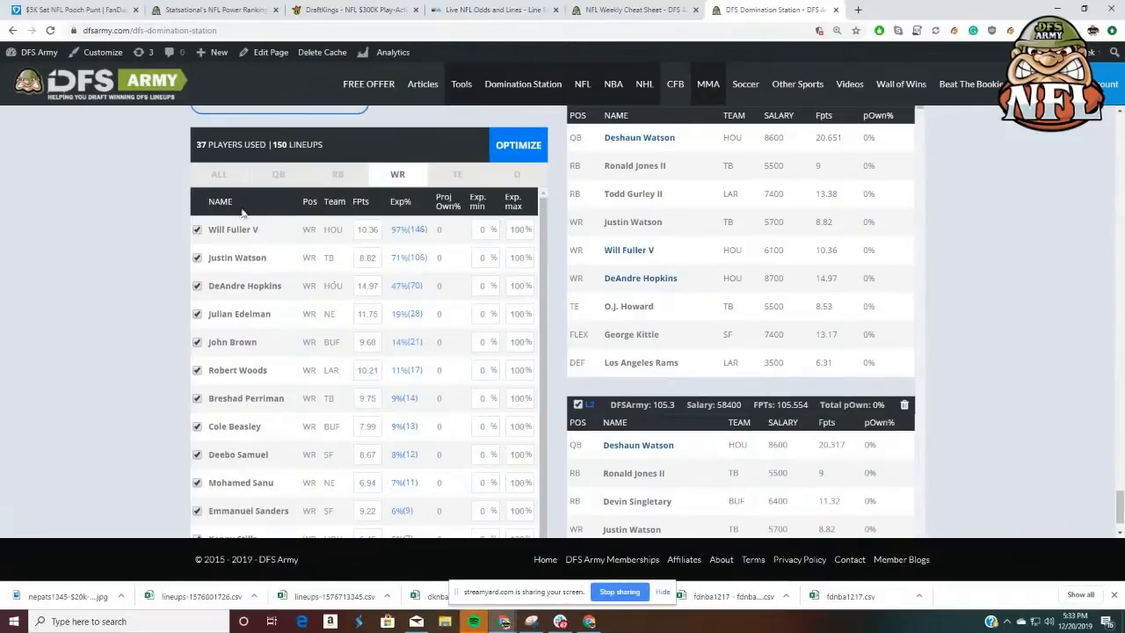
pyautogui.scroll(-1, 123, 248)
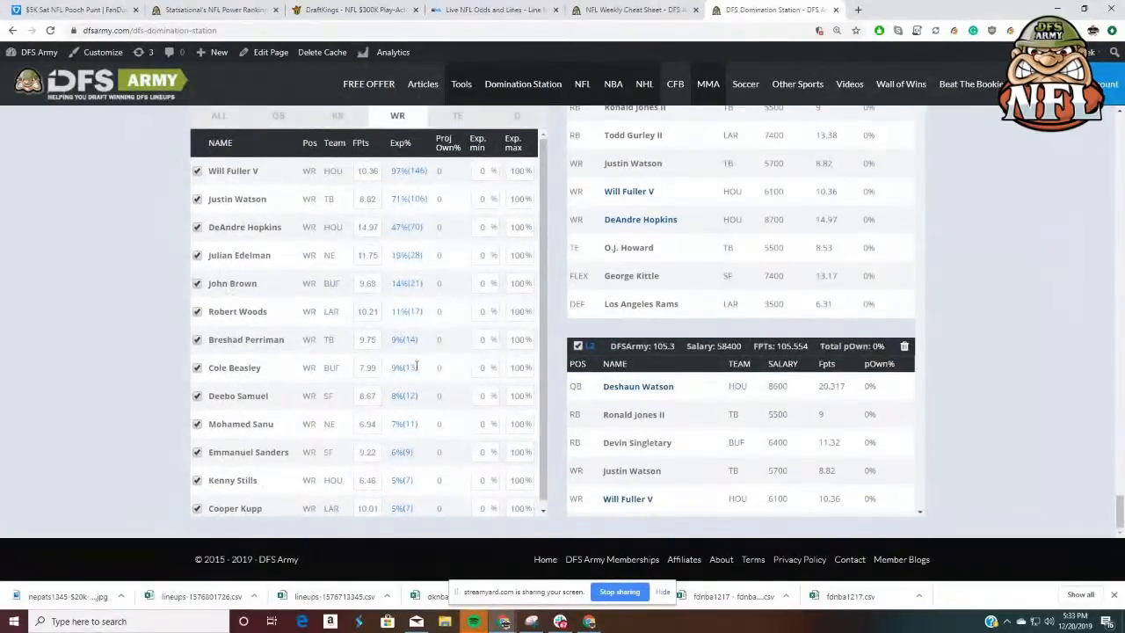
pyautogui.click(369, 339)
pyautogui.write('10.25')
pyautogui.click(367, 396)
pyautogui.write('10')
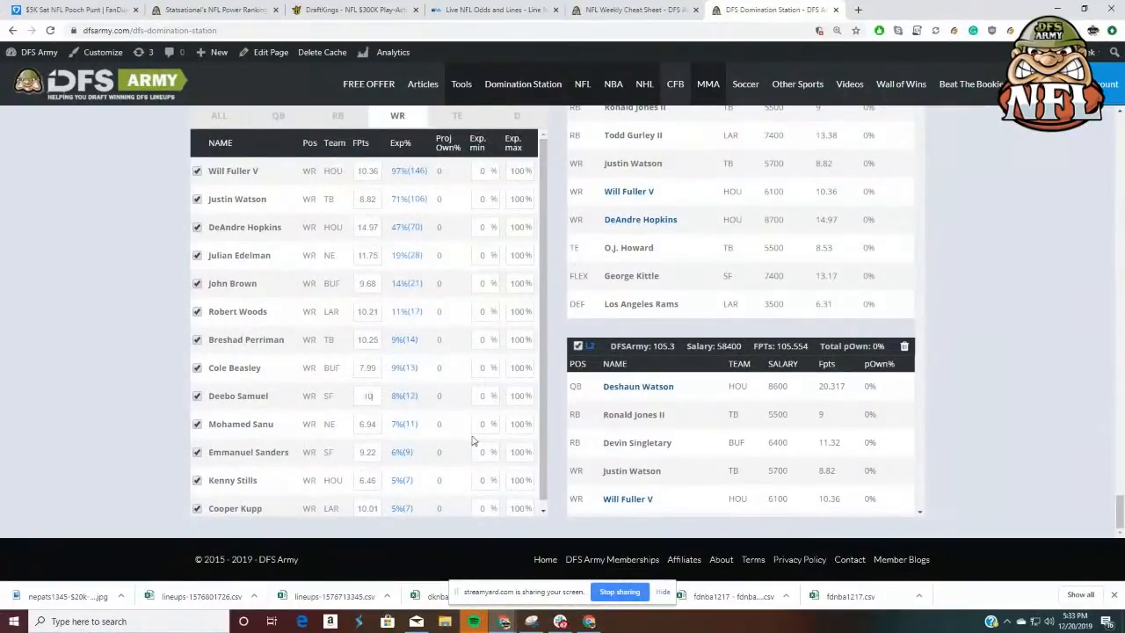
# Set the projected fantasy points of wide receivers Mohamed Sanu to 8.5 and Will Fuller V to 10
pyautogui.click(372, 426)
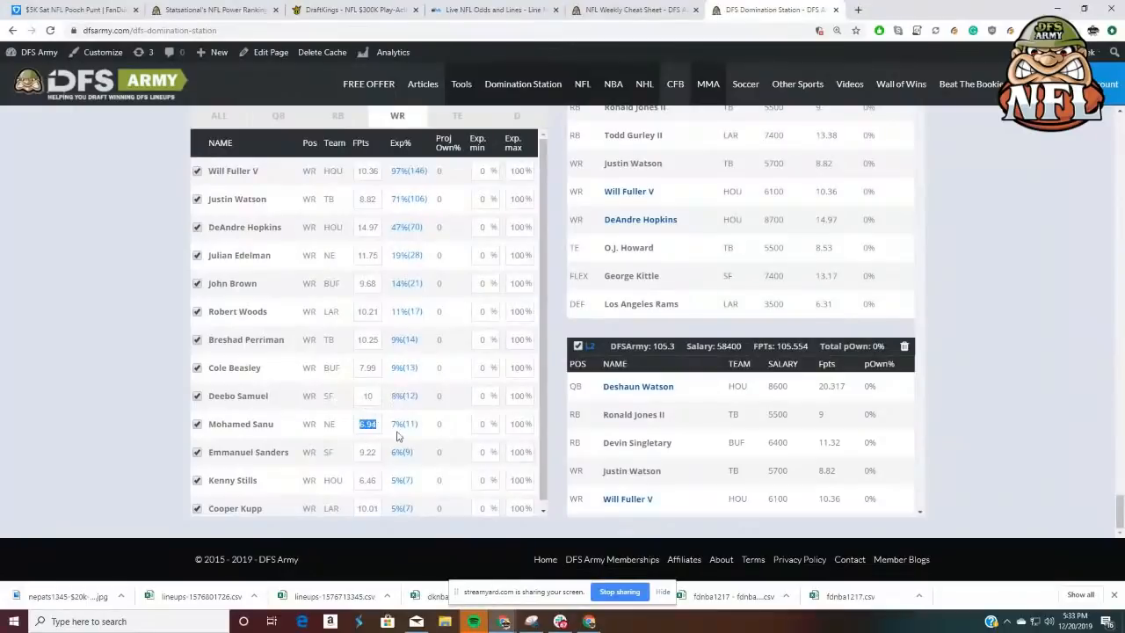
pyautogui.write('8.5')
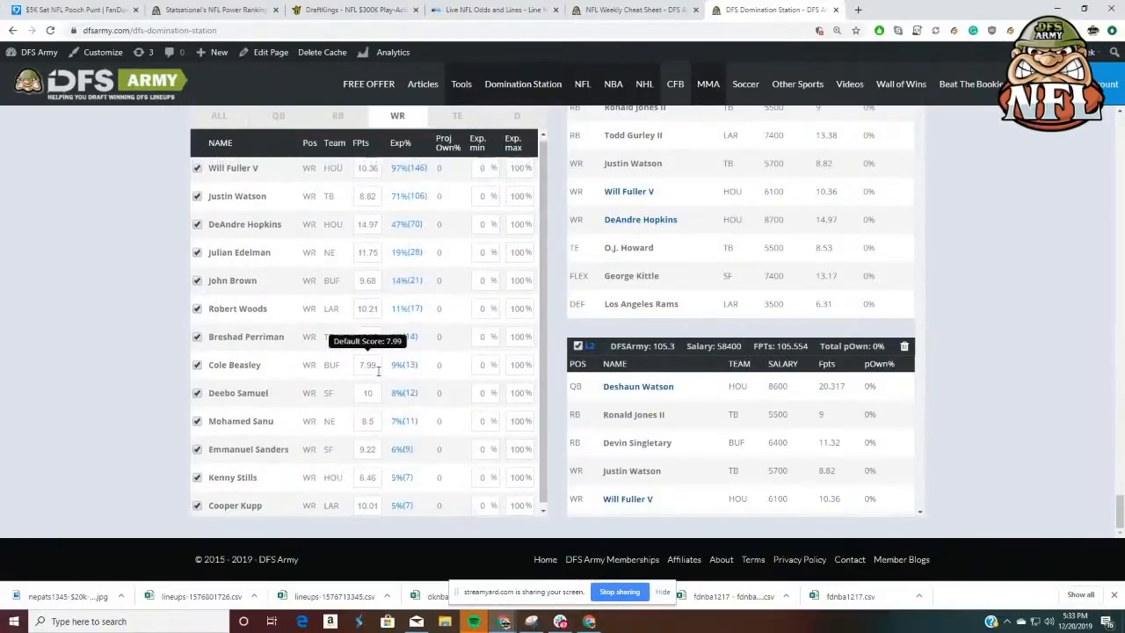
pyautogui.doubleClick(360, 170)
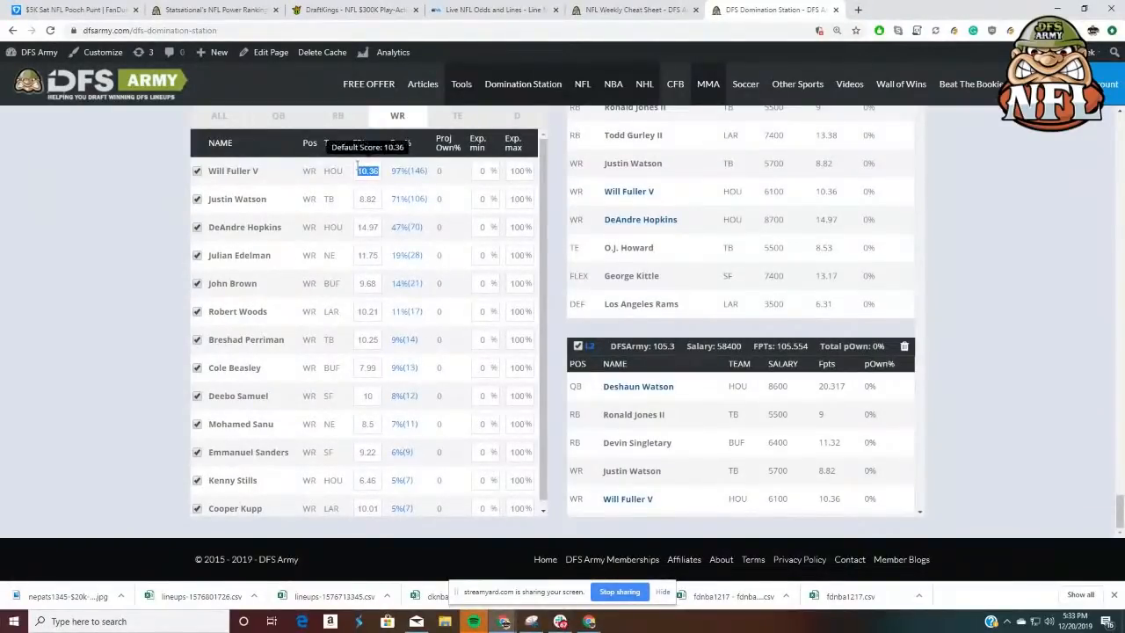
pyautogui.write('10')
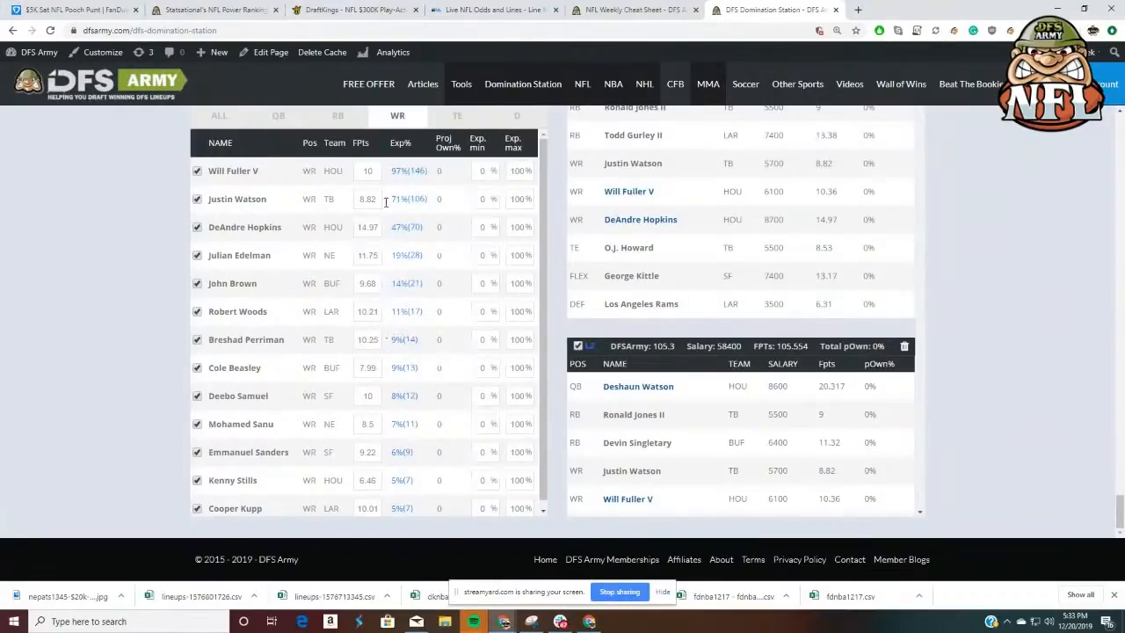
# Read the running back and wide receiver notes in DFSUpNorth's FanDuel Saturday cheat sheet
pyautogui.doubleClick(518, 199)
pyautogui.click(628, 9)
pyautogui.scroll(-1, 309, 387)
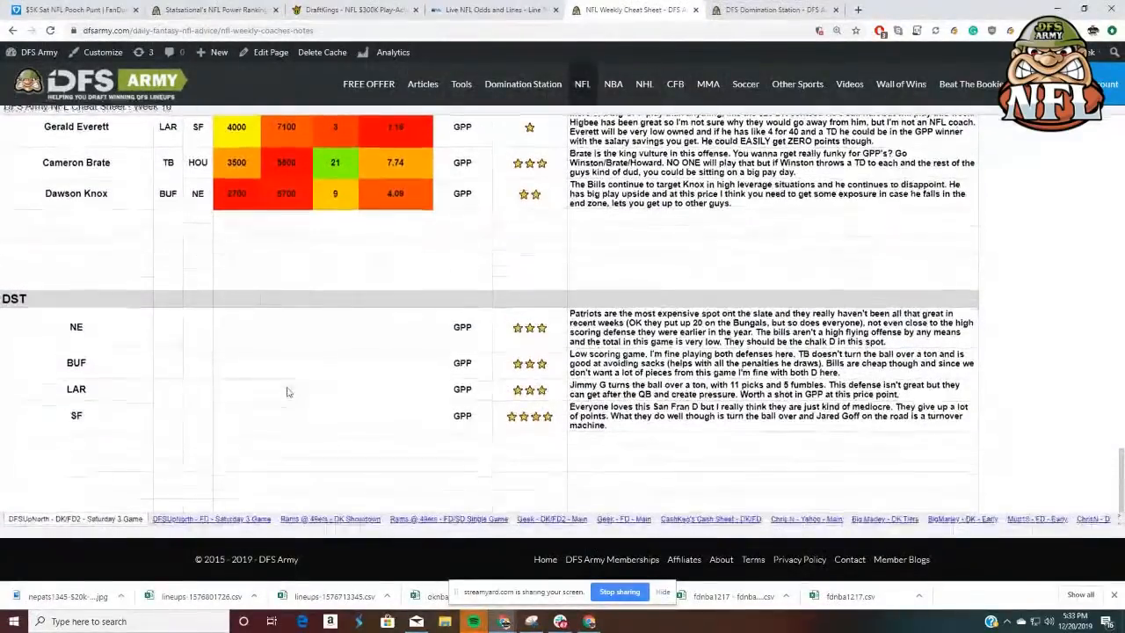
pyautogui.click(200, 520)
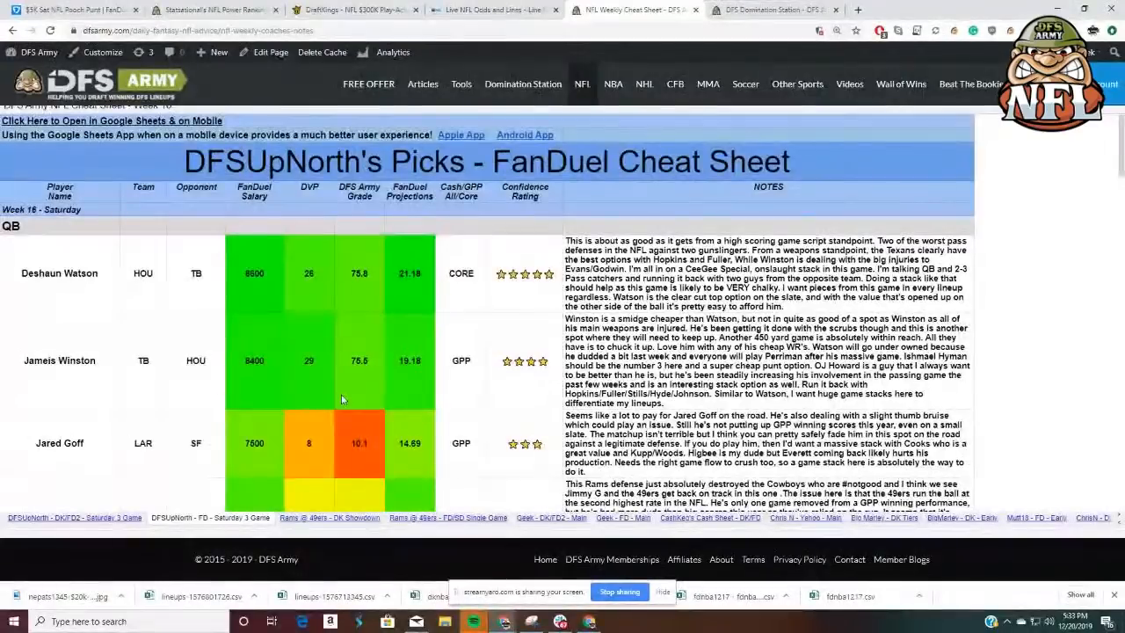
pyautogui.scroll(-8, 342, 400)
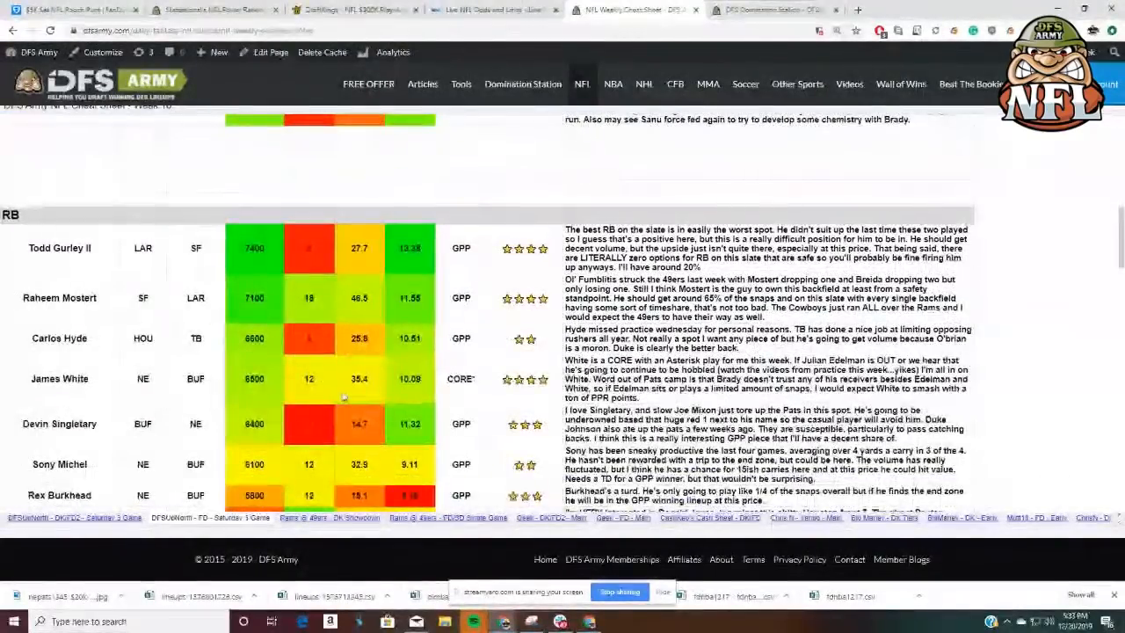
pyautogui.scroll(-1, 343, 399)
pyautogui.scroll(-8, 343, 397)
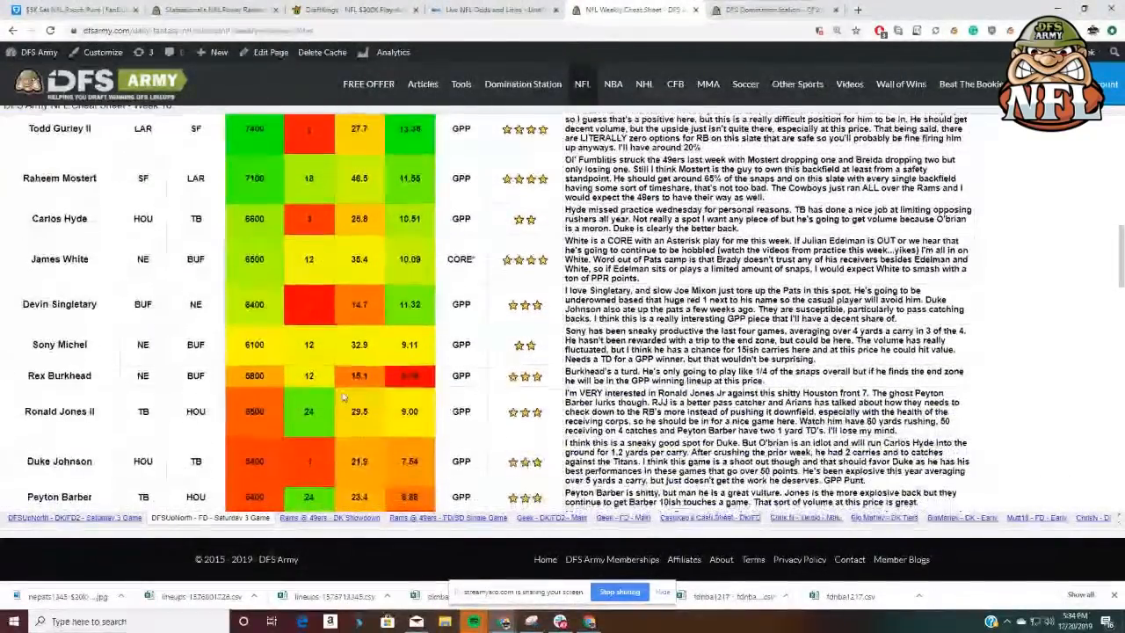
pyautogui.scroll(-3, 343, 398)
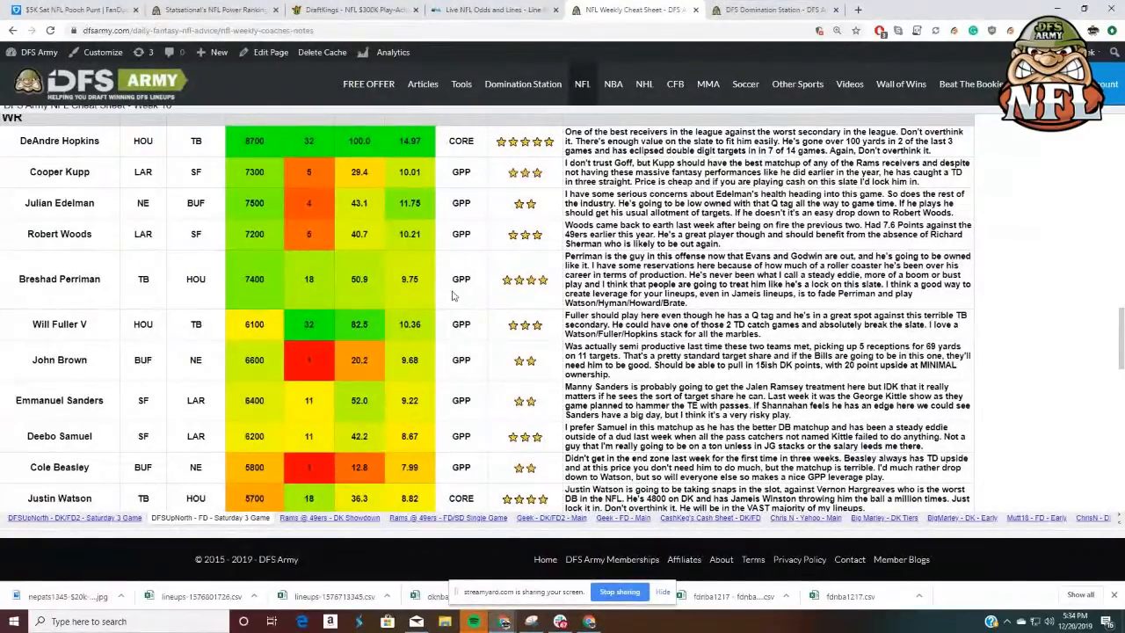
pyautogui.scroll(-2, 456, 297)
pyautogui.scroll(-2, 456, 297)
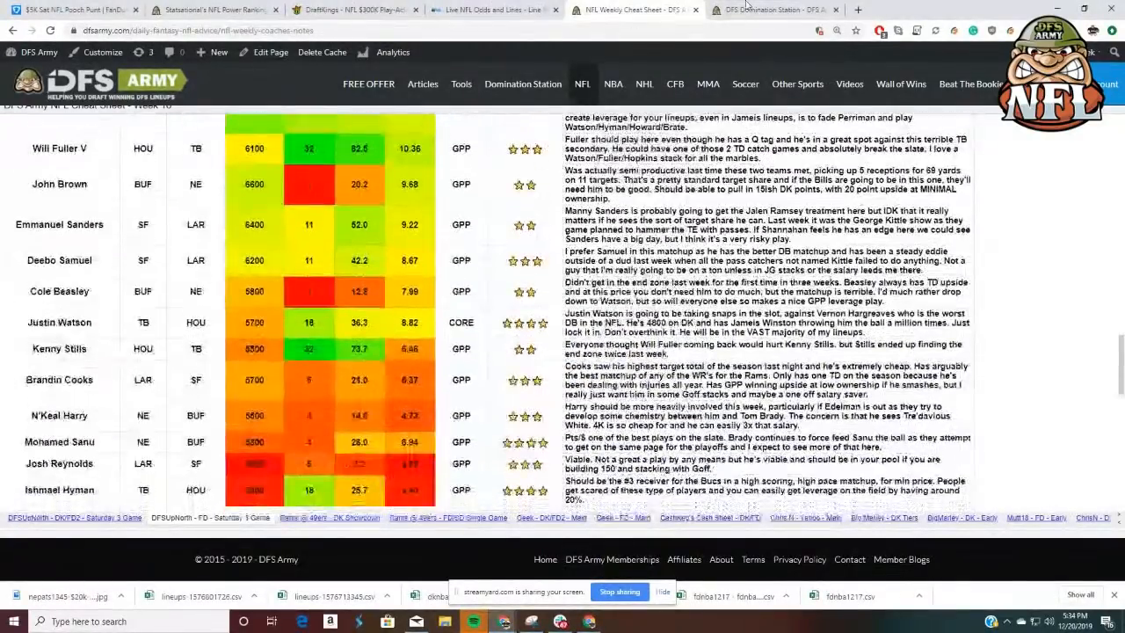
pyautogui.hotkey('ctrl', 'Tab')
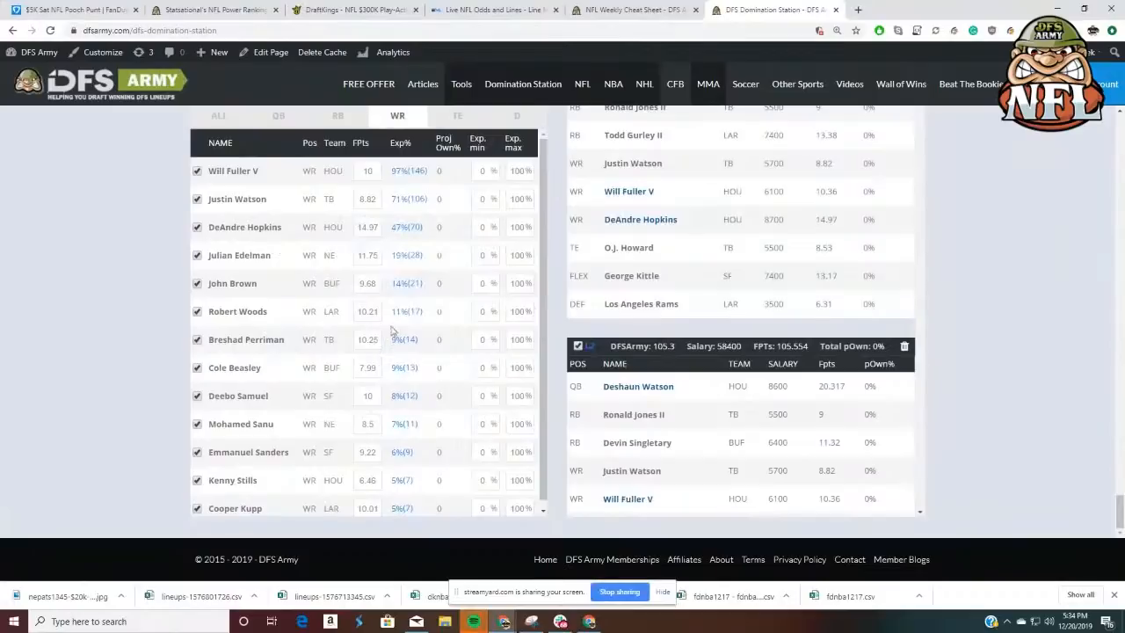
# Set the maximum exposure of wide receiver Will Fuller V to 45%
pyautogui.doubleClick(518, 170)
pyautogui.write('50')
pyautogui.press('Tab')
pyautogui.doubleClick(516, 172)
pyautogui.write('45')
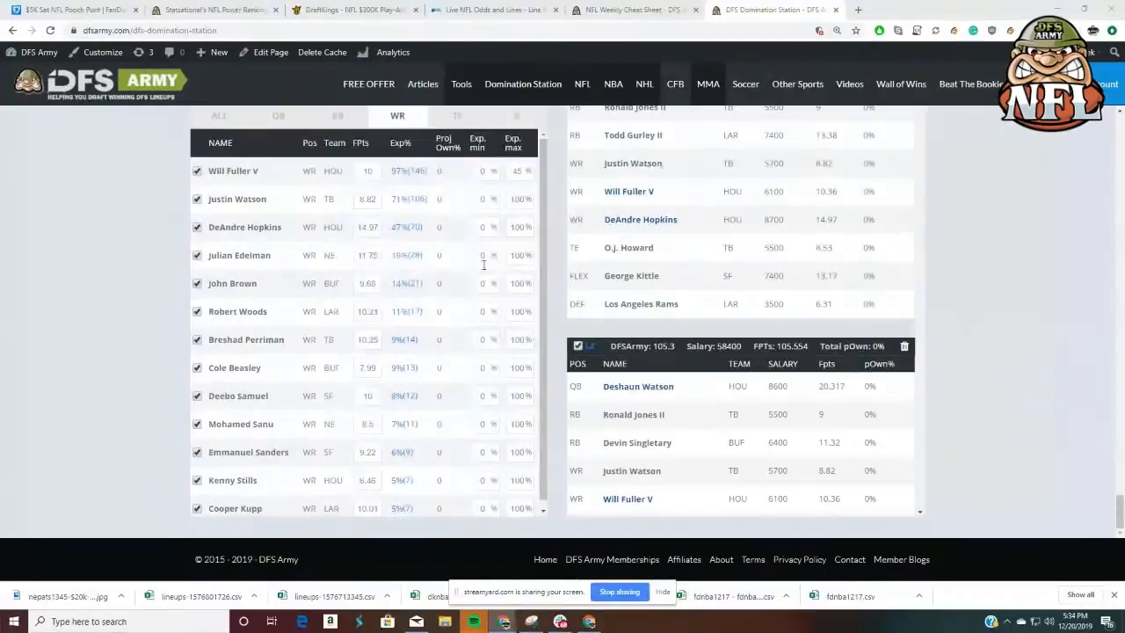
# Set wide receiver Justin Watson's maximum exposure to 40% and Cooper Kupp's projected fantasy points to 11
pyautogui.doubleClick(517, 199)
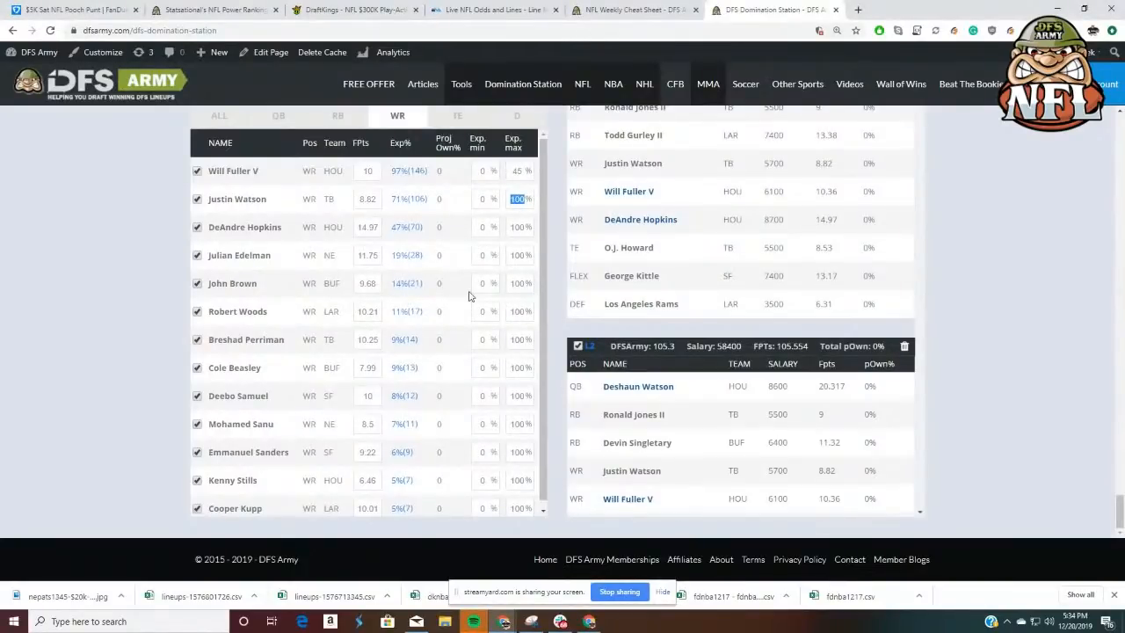
pyautogui.write('35')
pyautogui.press('BackSpace')
pyautogui.press('BackSpace')
pyautogui.scroll(-1, 257, 404)
pyautogui.click(367, 501)
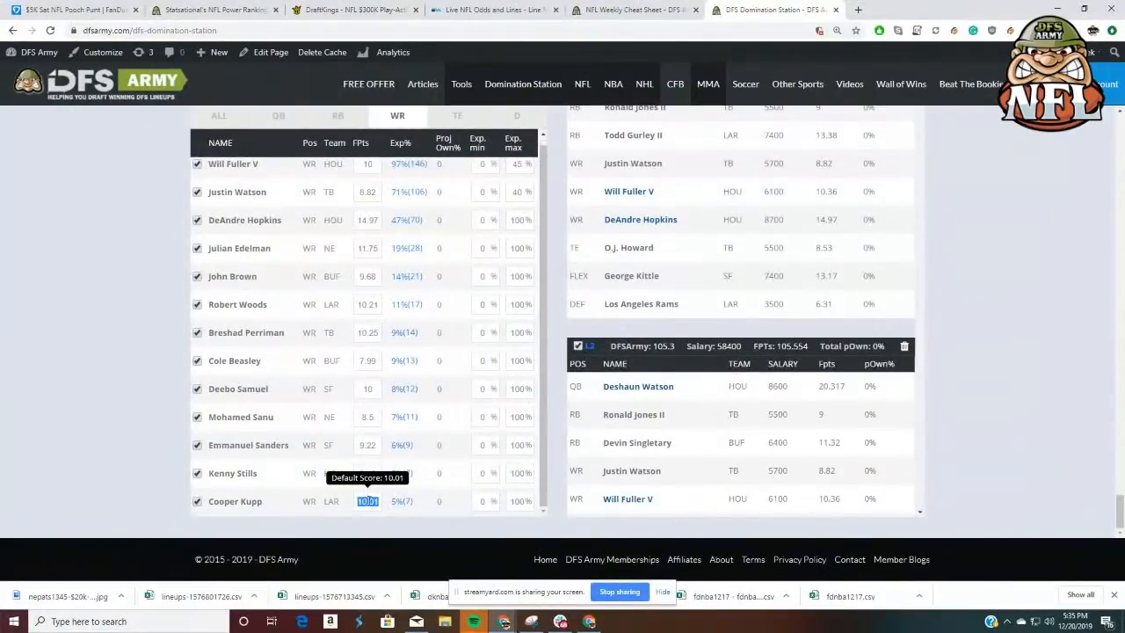
pyautogui.write('11')
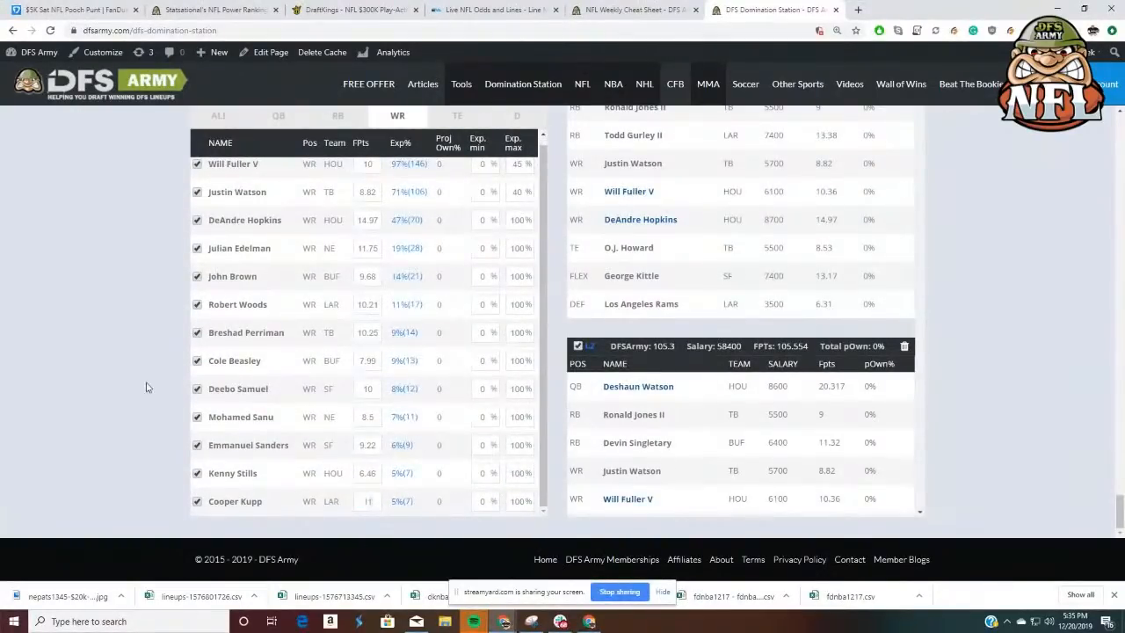
# Re-optimize the 150 lineups with the updated wide receiver projections and exposure limits
pyautogui.scroll(5, 1054, 429)
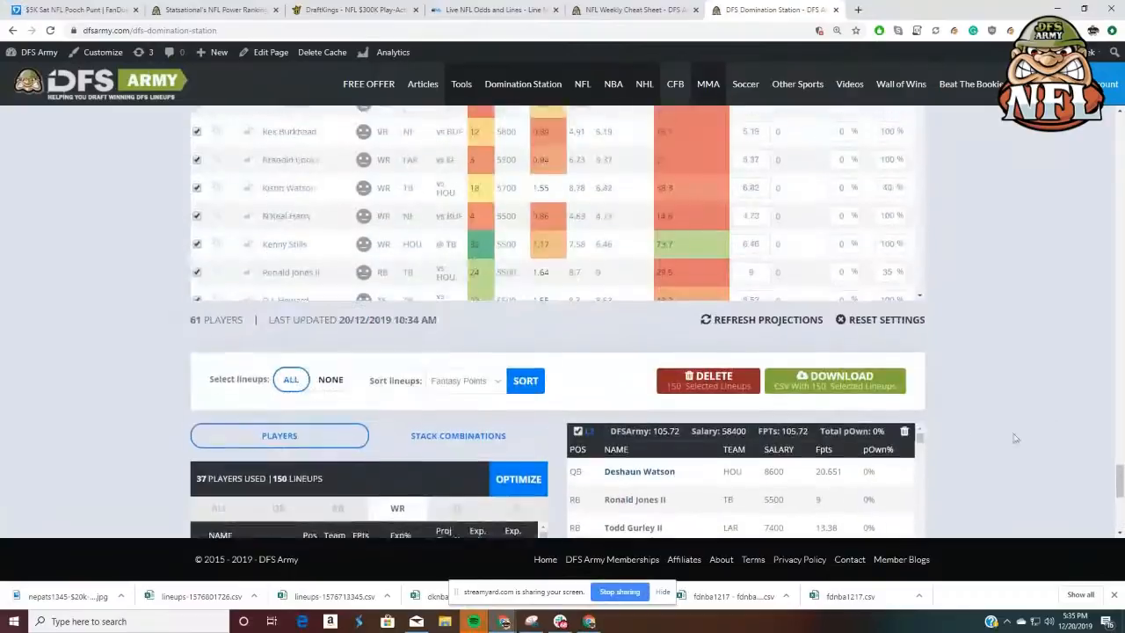
pyautogui.scroll(-2, 1015, 437)
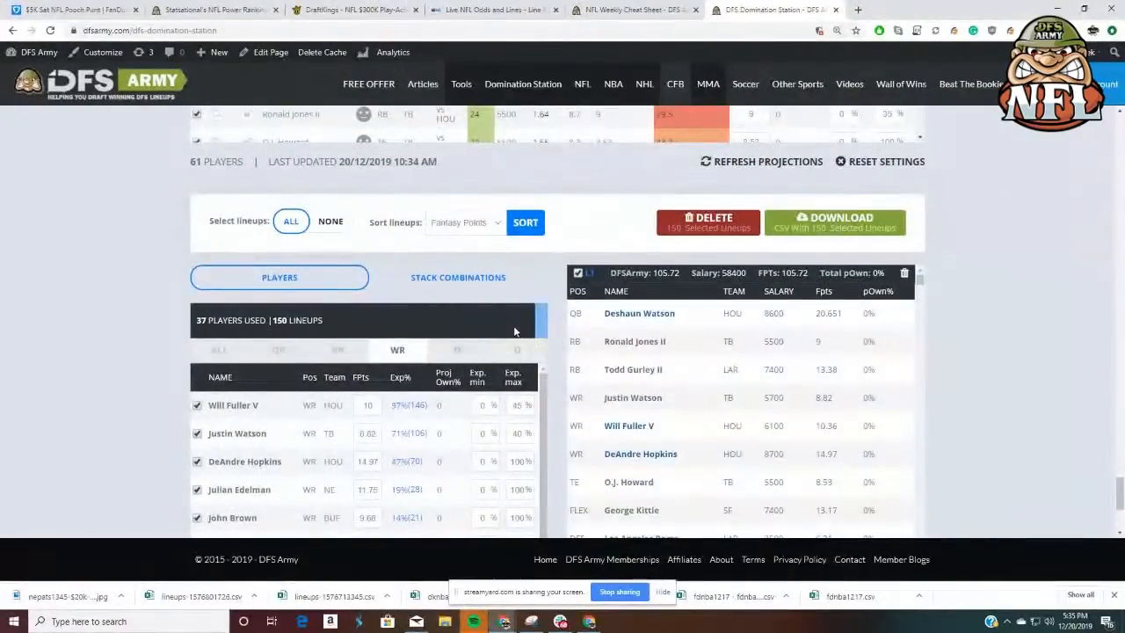
pyautogui.click(516, 332)
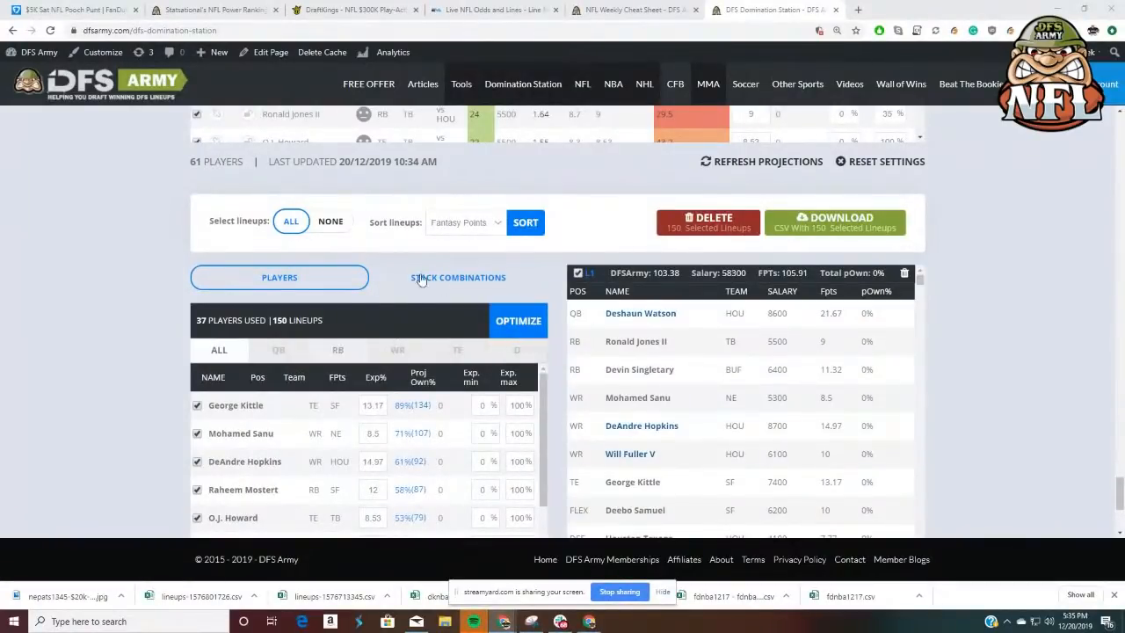
# Review the tight end exposures and the player makeup of the newly generated lineups
pyautogui.click(457, 350)
pyautogui.scroll(-2, 416, 278)
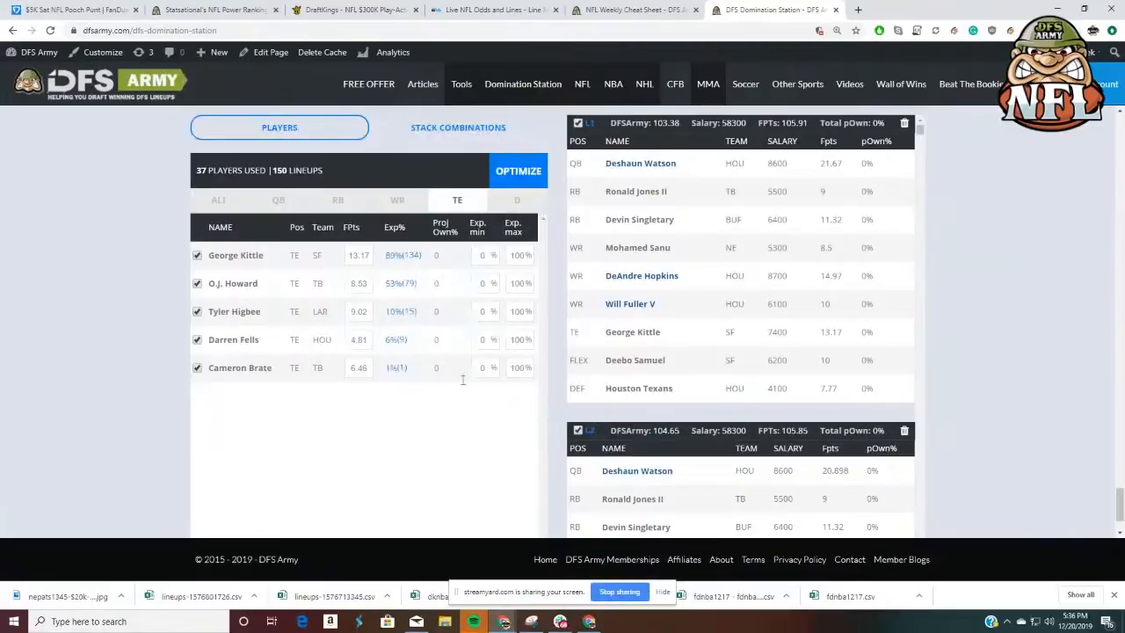
pyautogui.scroll(-1, 668, 378)
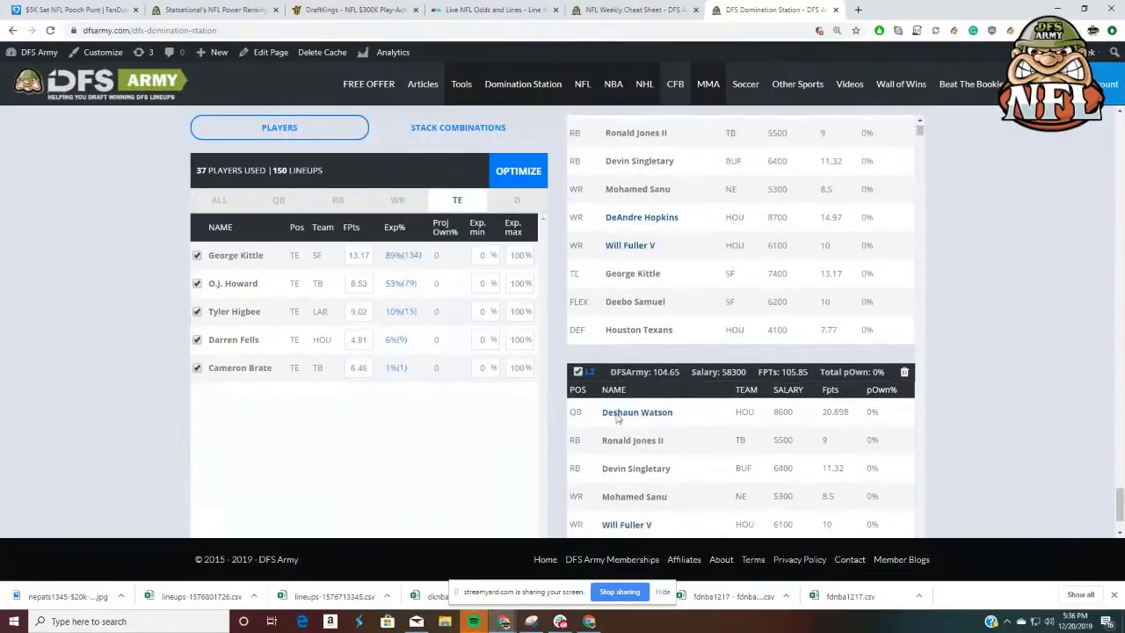
pyautogui.scroll(-4, 681, 279)
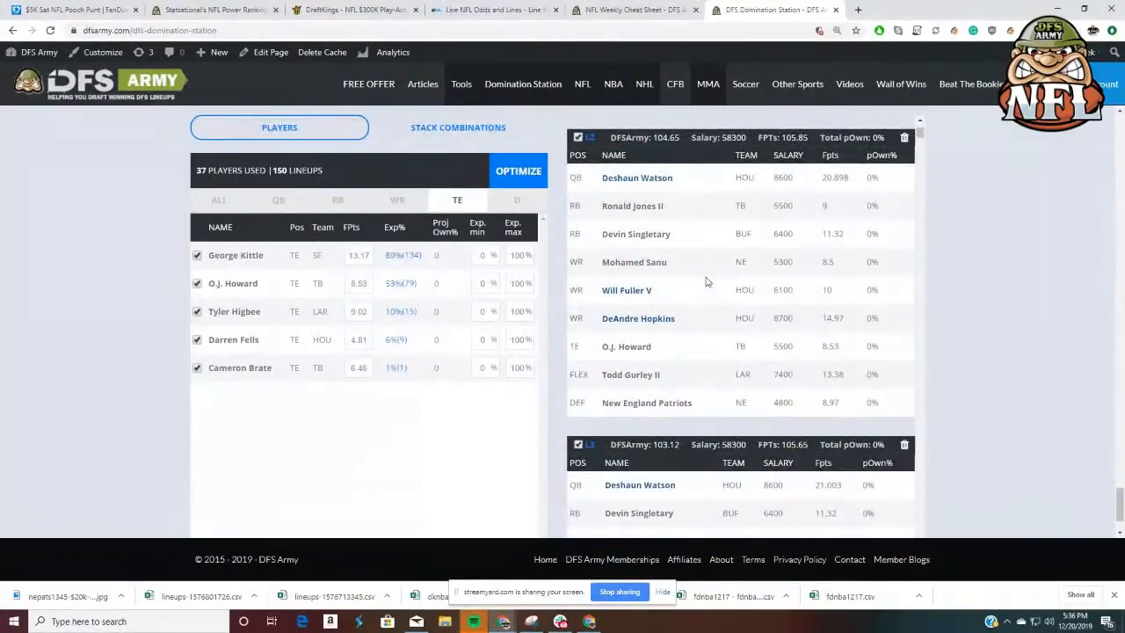
pyautogui.scroll(-2, 708, 285)
pyautogui.scroll(2, 708, 287)
# Lower wide receiver Mohamed Sanu's projected fantasy points to 8
pyautogui.click(409, 204)
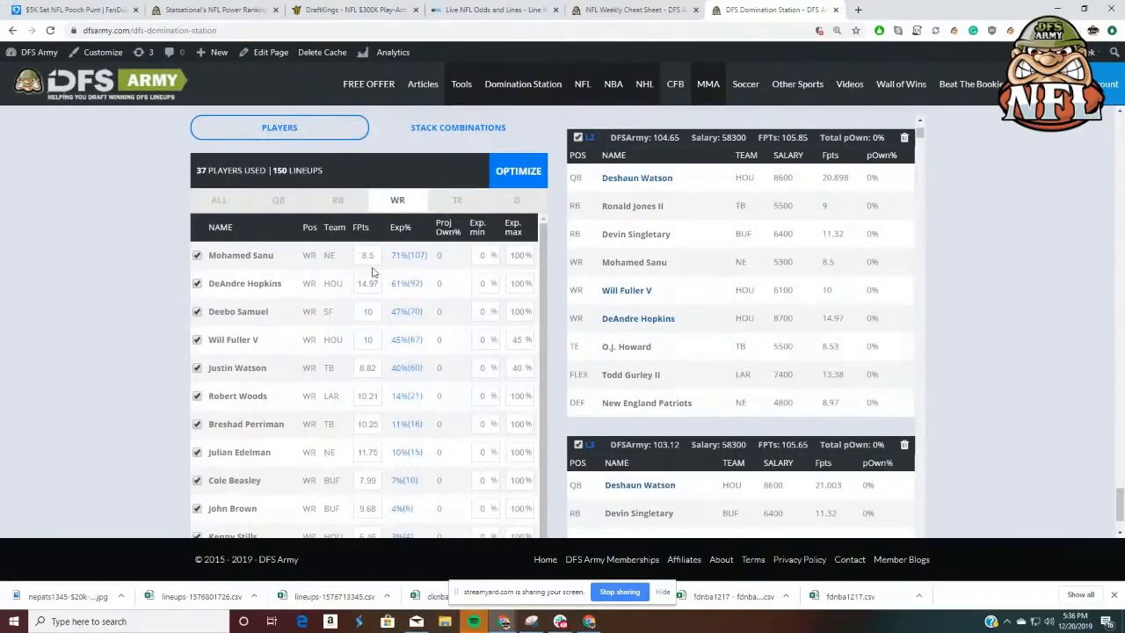
pyautogui.press('BackSpace')
pyautogui.press('BackSpace')
pyautogui.scroll(-3, 396, 363)
pyautogui.doubleClick(373, 336)
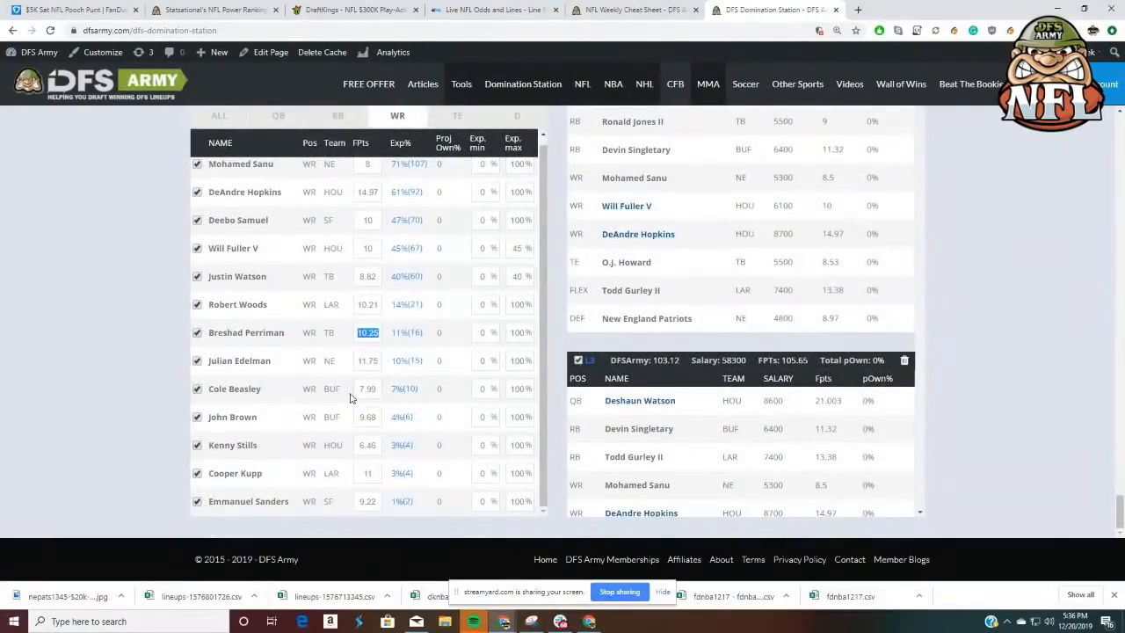
pyautogui.click(1005, 301)
# Check the player projections and limits in the existing quarterback stacking rules, including the Jared Goff game stack
pyautogui.scroll(1, 1006, 301)
pyautogui.scroll(15, 1006, 302)
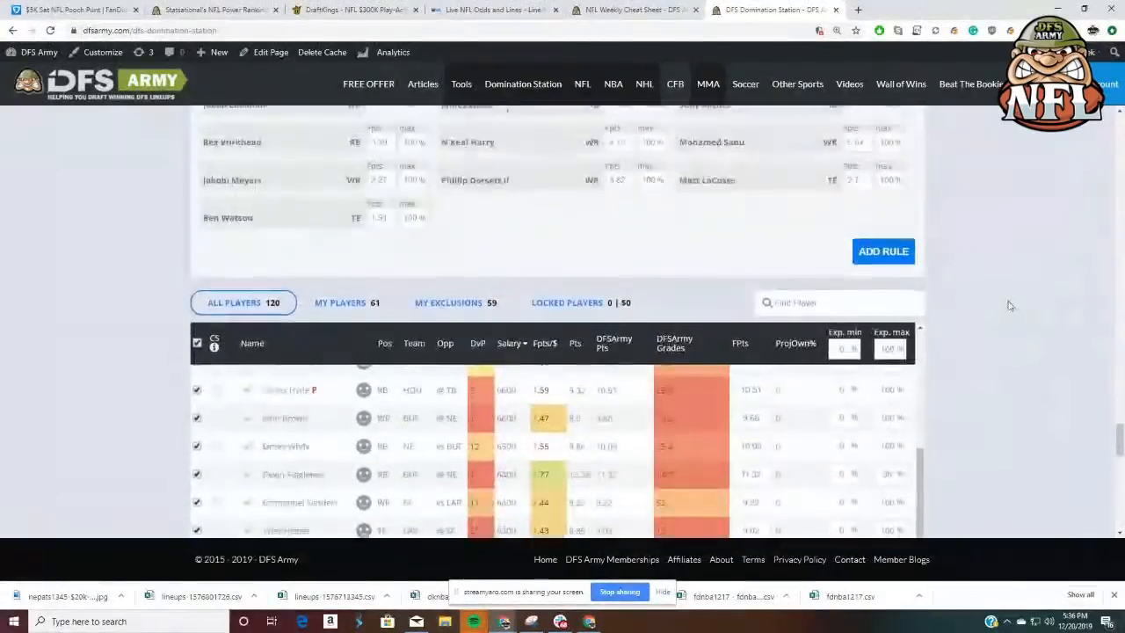
pyautogui.scroll(10, 1009, 305)
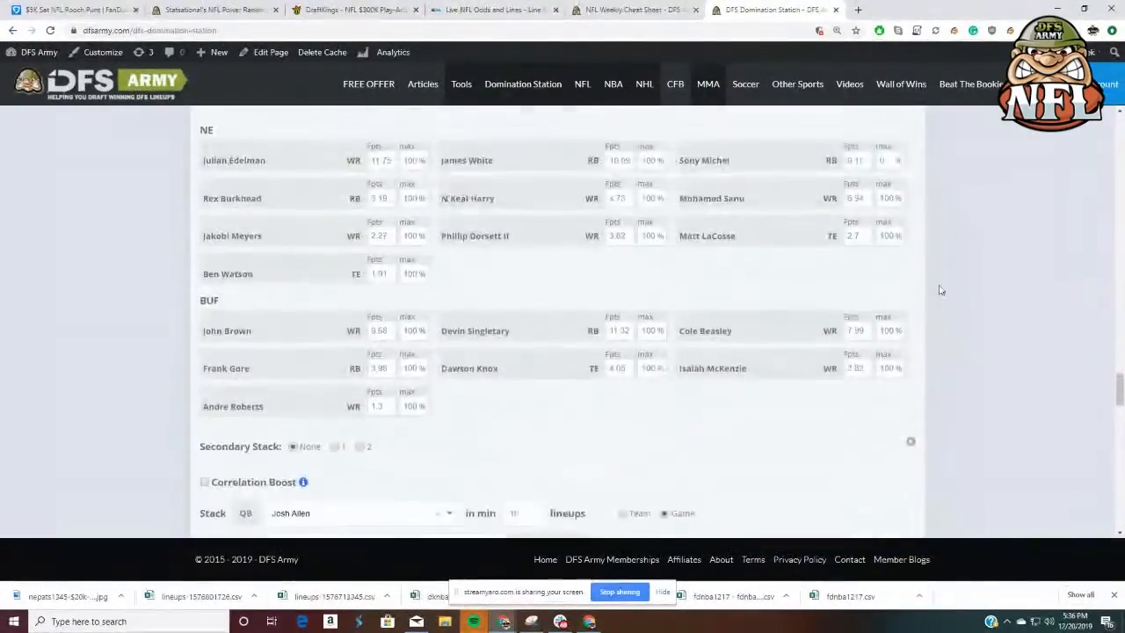
pyautogui.scroll(5, 938, 289)
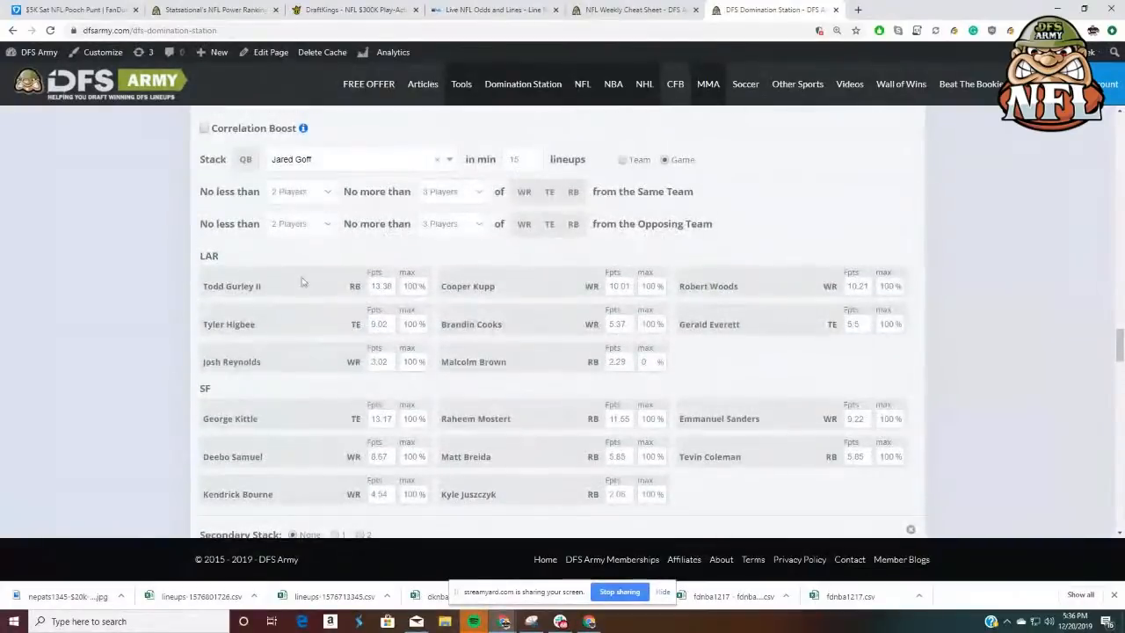
pyautogui.scroll(-14, 140, 247)
pyautogui.scroll(-15, 127, 256)
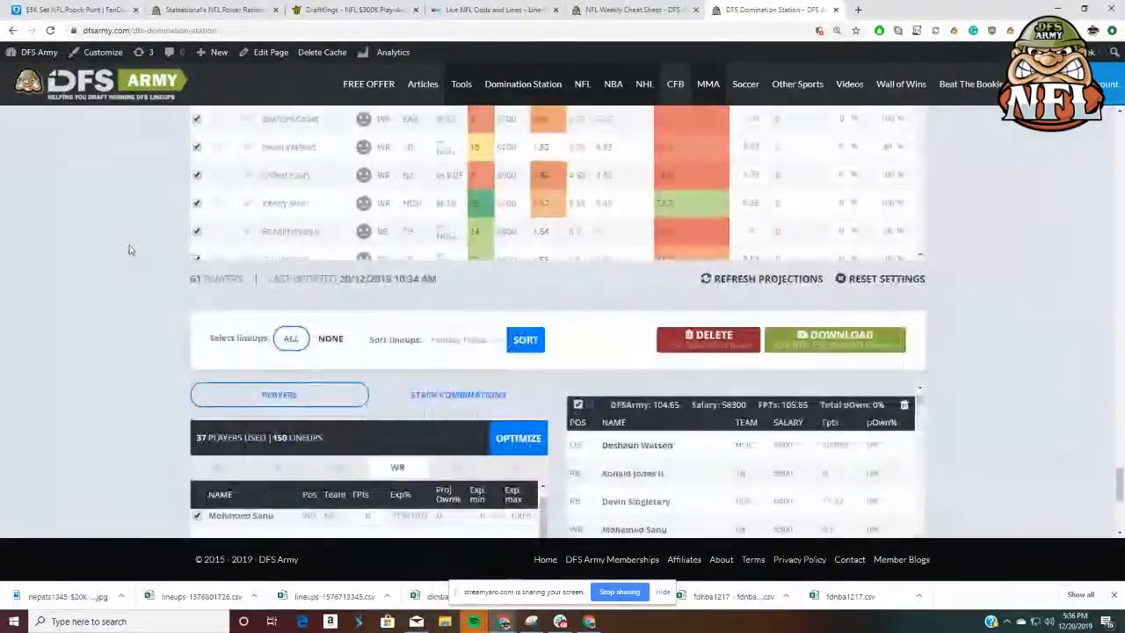
# In the Deshaun Watson team stack combinations, cap DeAndre Hopkins + Darren Fells at 15% maximum exposure
pyautogui.scroll(1, 470, 185)
pyautogui.click(465, 160)
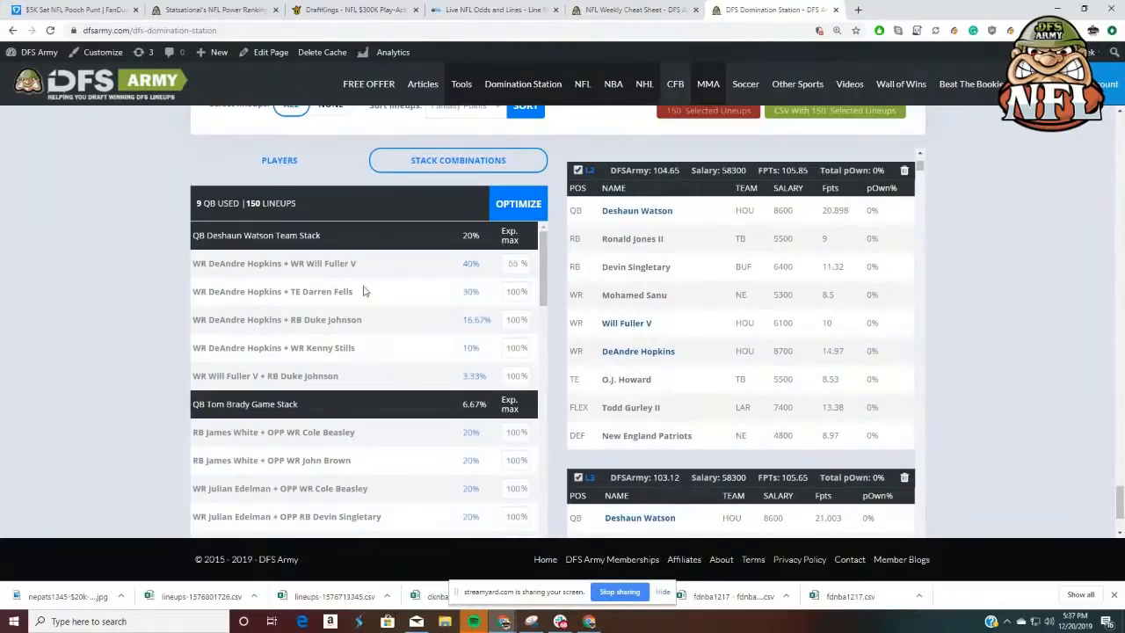
pyautogui.doubleClick(517, 293)
pyautogui.write('15')
# Examine the stack combination exposures for the Deshaun Watson, Tom Brady and Jared Goff stacks
pyautogui.scroll(-1, 381, 366)
pyautogui.scroll(-1, 377, 363)
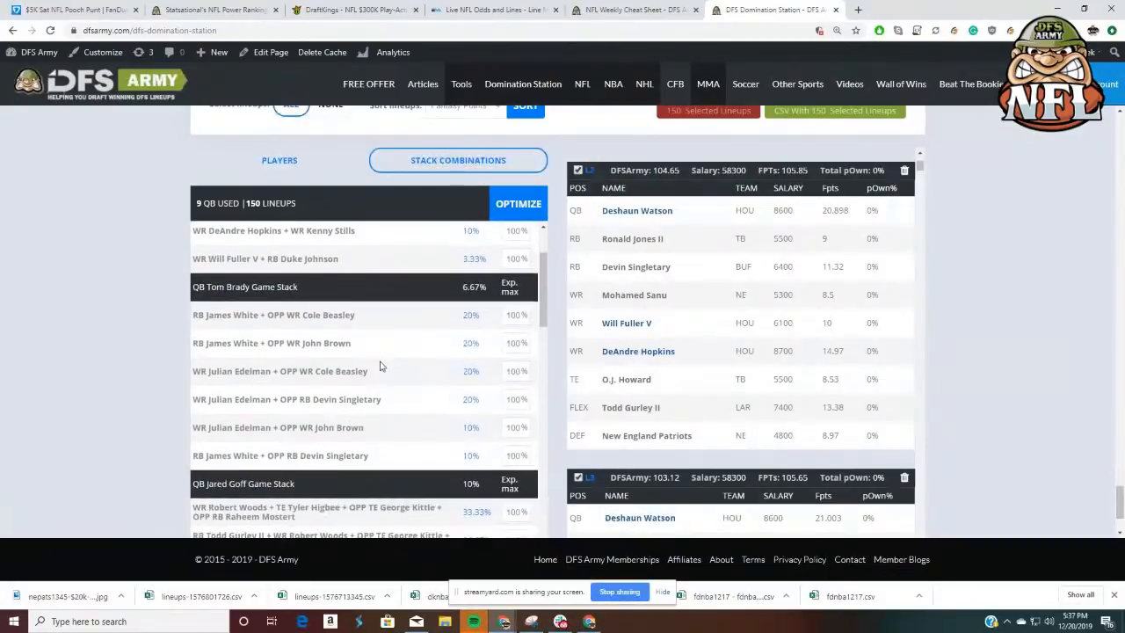
pyautogui.scroll(2, 372, 360)
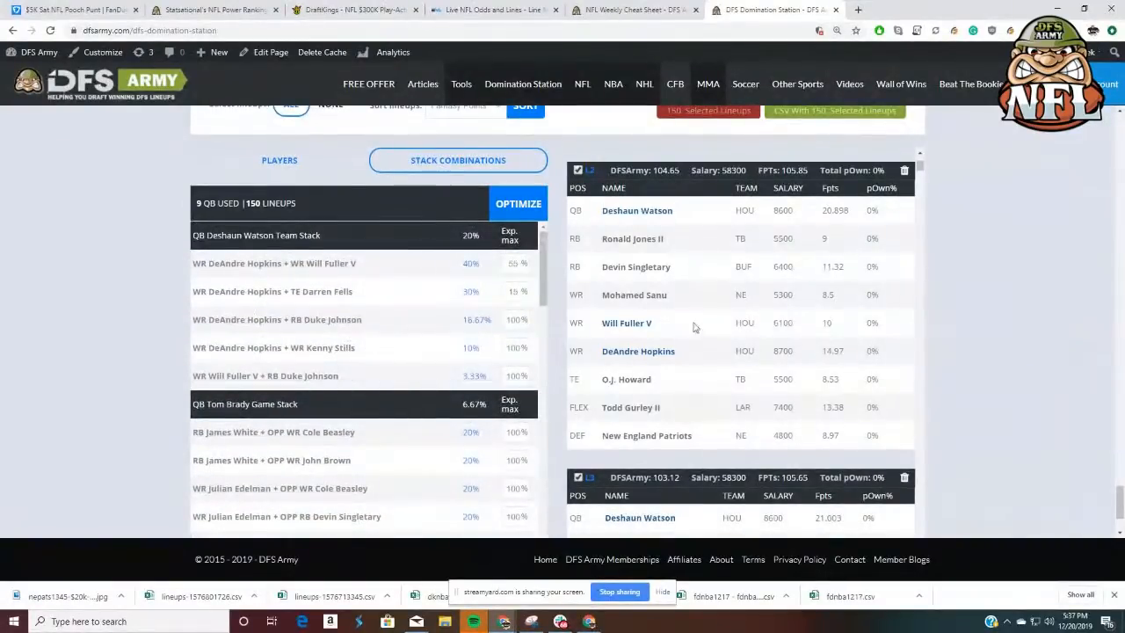
pyautogui.scroll(-3, 437, 322)
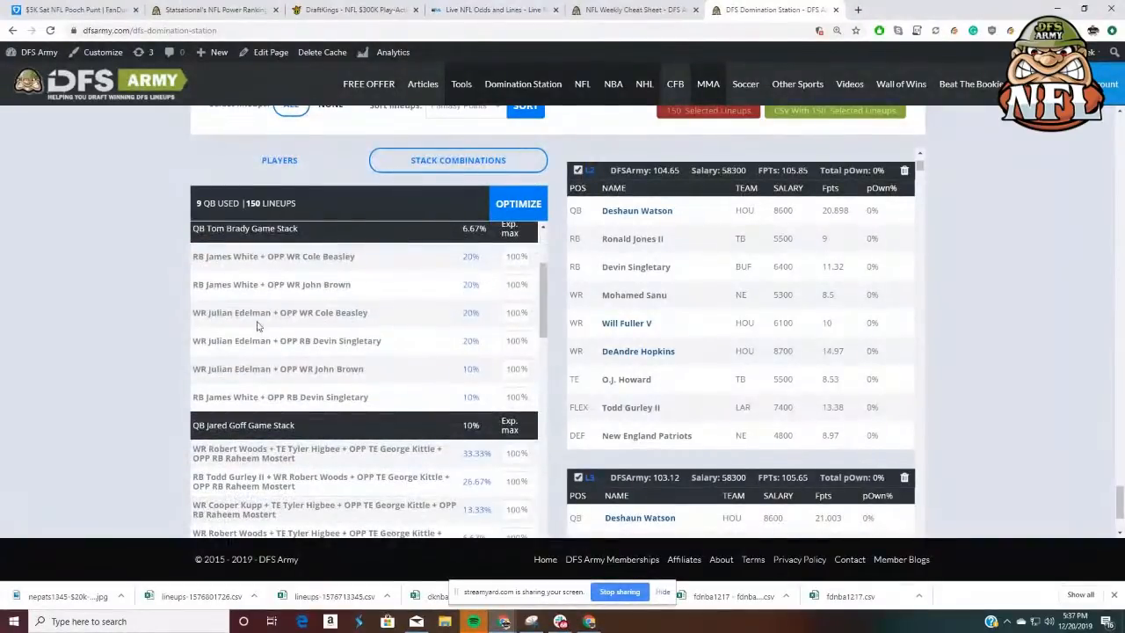
pyautogui.scroll(1, 394, 351)
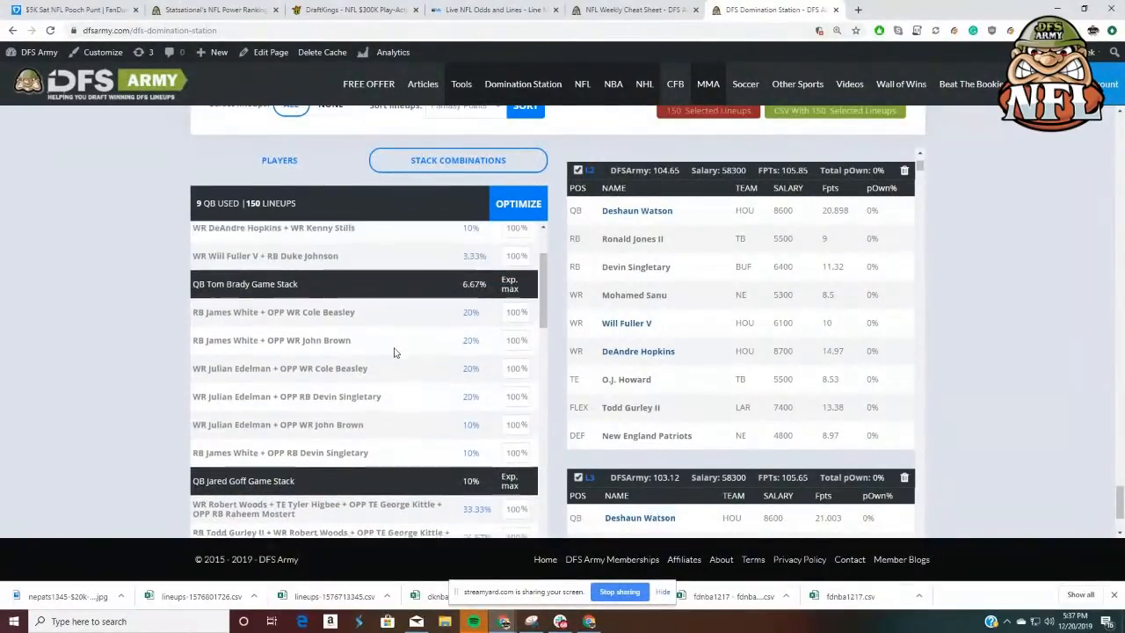
pyautogui.scroll(-4, 394, 351)
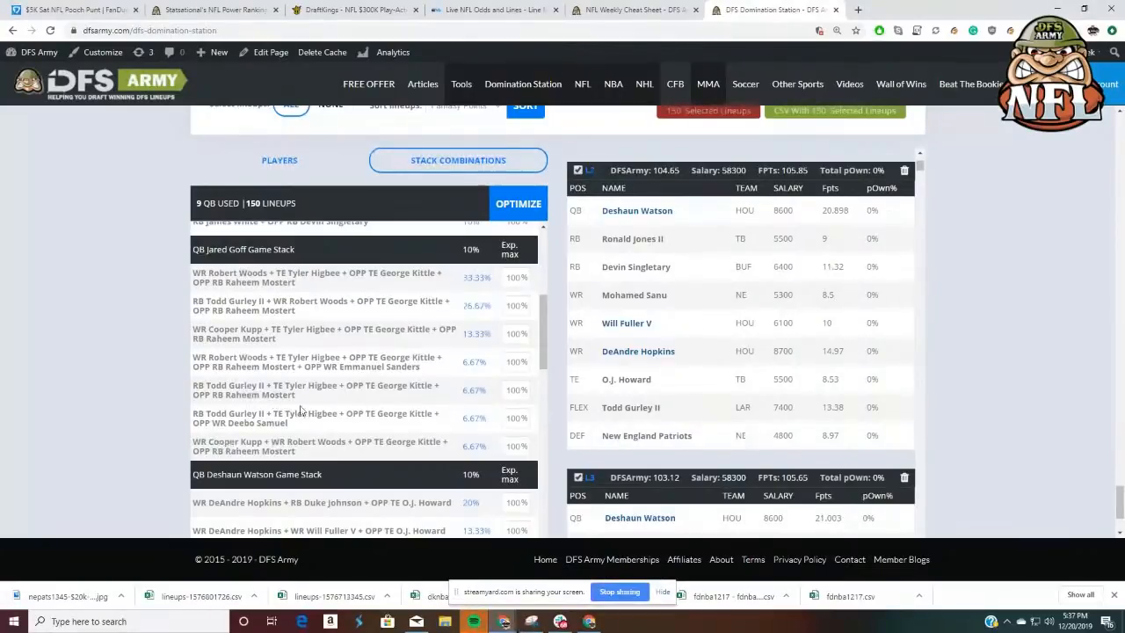
# In the Jared Goff game stack rule, set the projected points of Cooper Kupp to 11 and Todd Gurley II to 12.5
pyautogui.scroll(15, 998, 345)
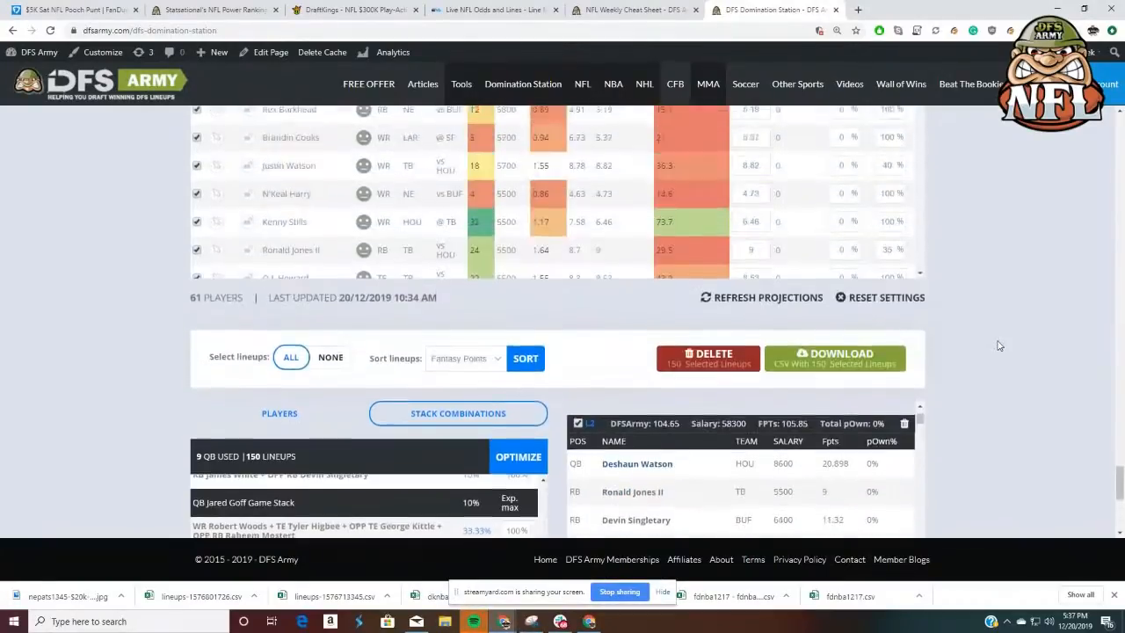
pyautogui.scroll(10, 998, 345)
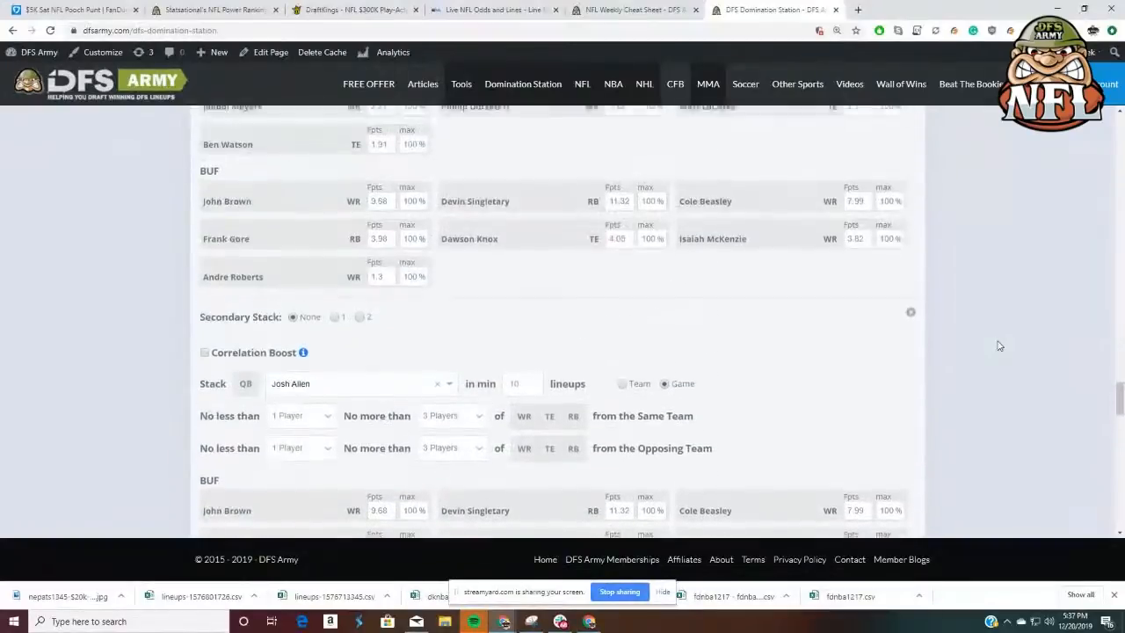
pyautogui.scroll(10, 998, 345)
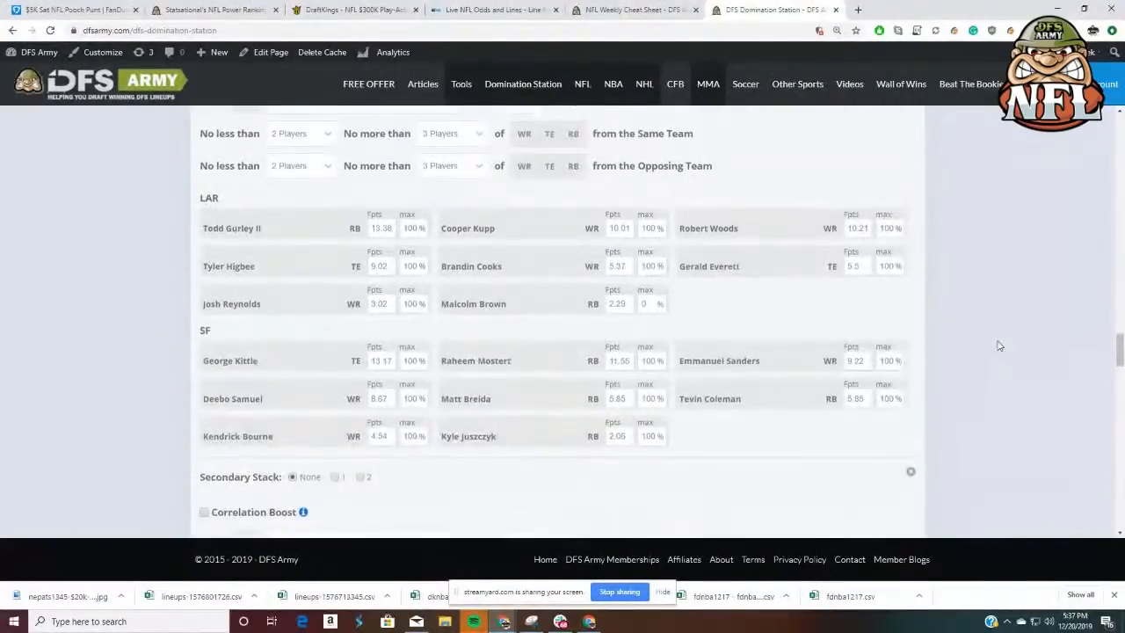
pyautogui.doubleClick(619, 345)
pyautogui.write('11')
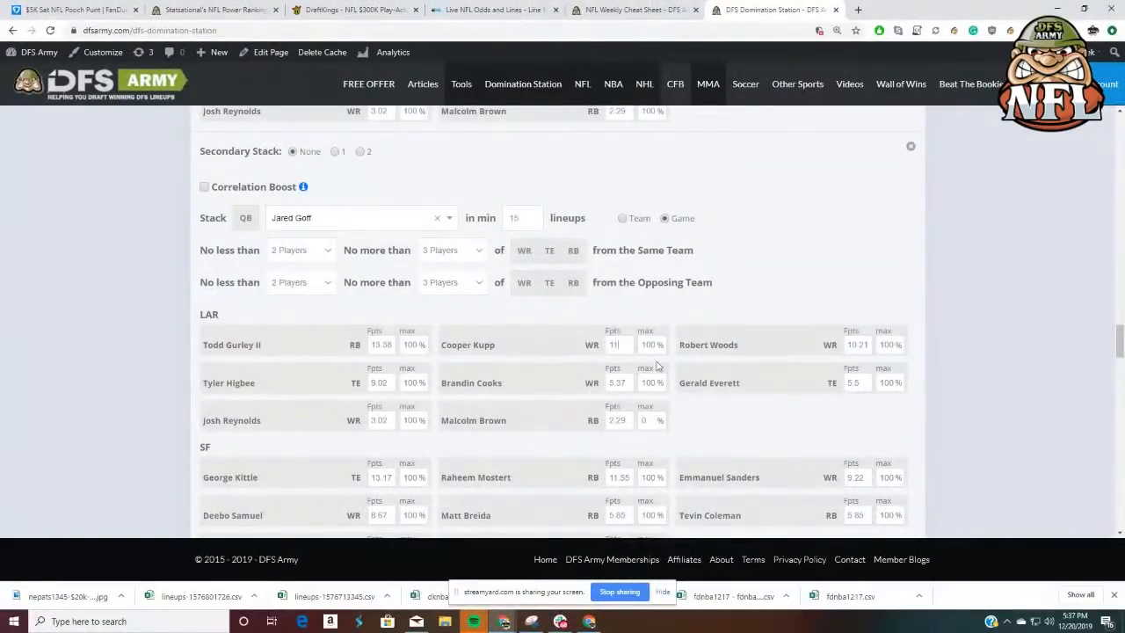
pyautogui.doubleClick(391, 345)
pyautogui.write('12.5')
# In the Josh Allen game stack rule, set running back Devin Singletary's maximum exposure to 25%
pyautogui.scroll(-2, 935, 344)
pyautogui.scroll(-2, 935, 343)
pyautogui.scroll(-2, 732, 322)
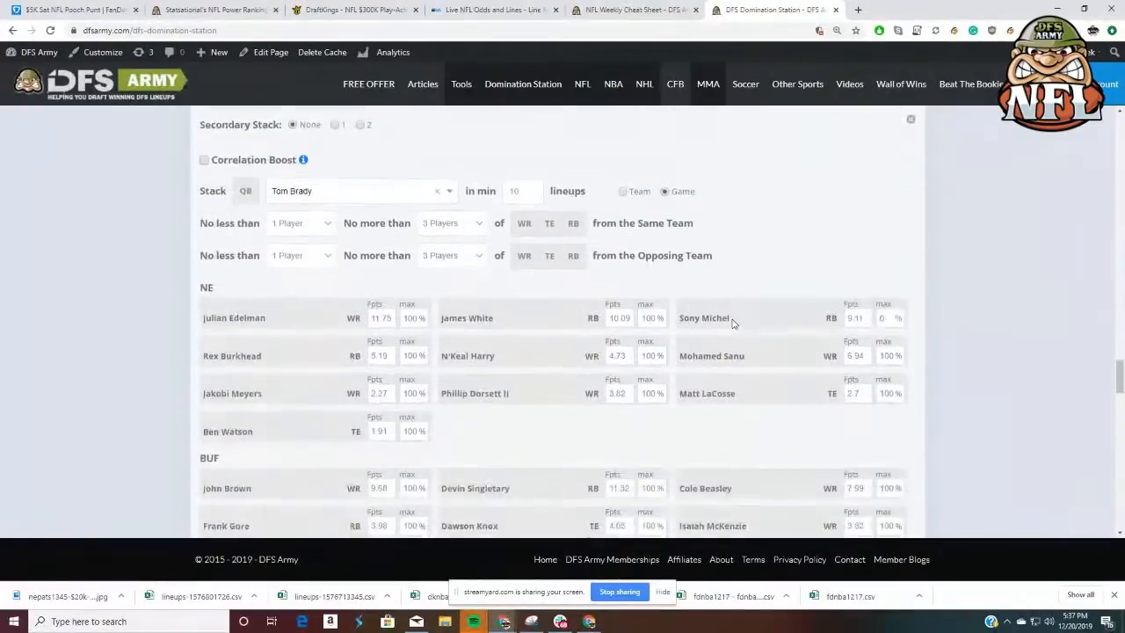
pyautogui.scroll(-2, 734, 322)
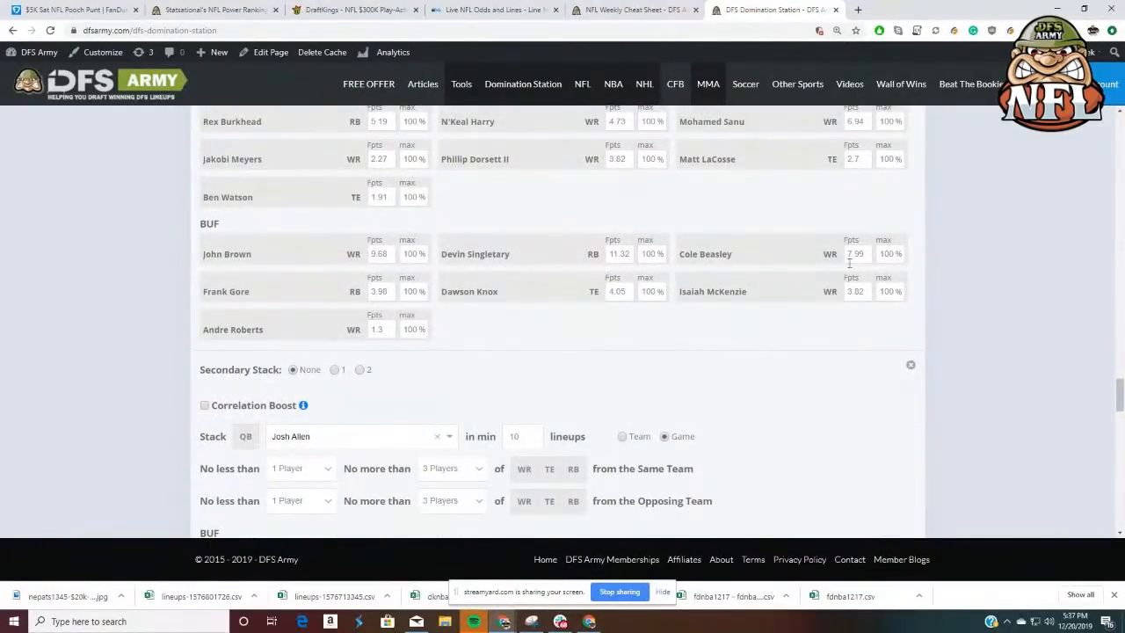
pyautogui.scroll(2, 501, 312)
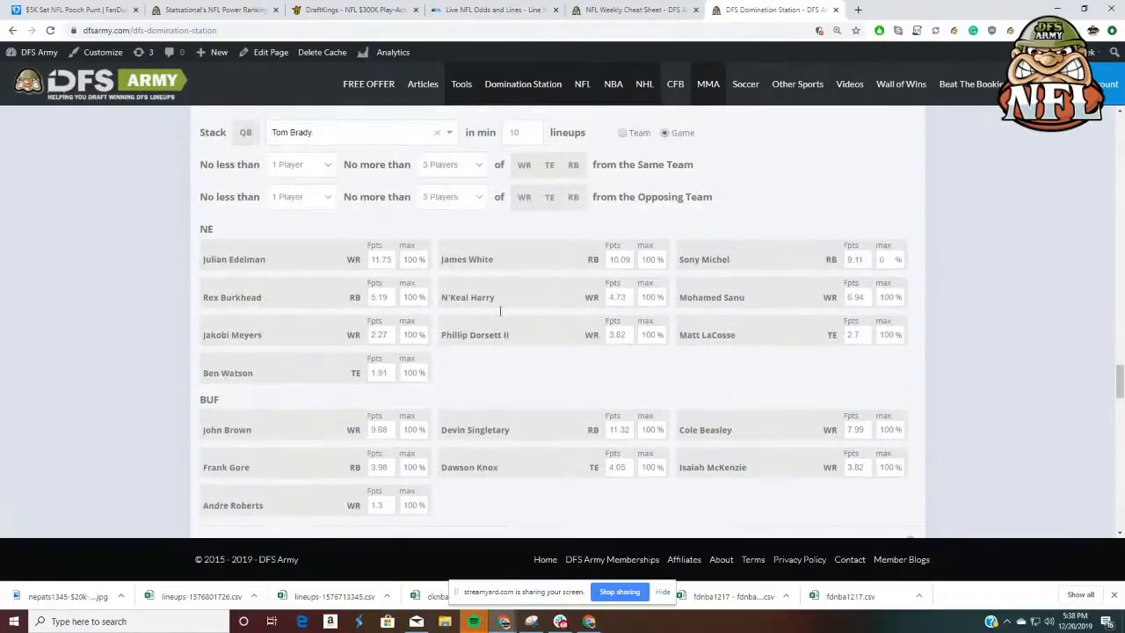
pyautogui.scroll(-5, 503, 310)
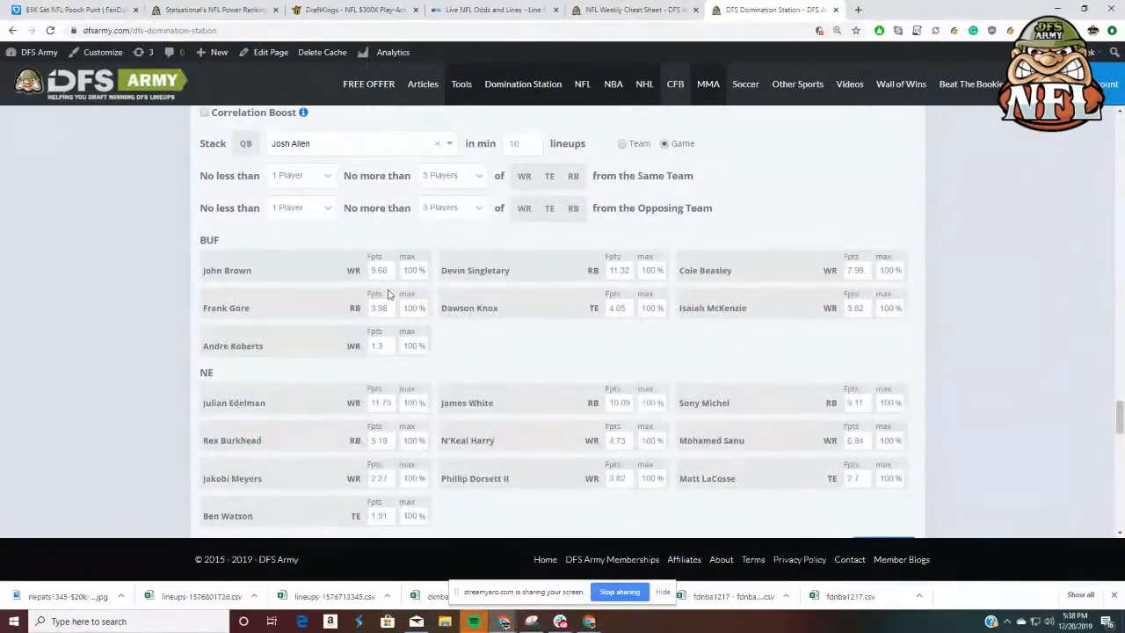
pyautogui.doubleClick(650, 272)
pyautogui.write('25')
# Set the maximum exposure of Frank Gore, Andre Roberts and Isaiah McKenzie to 0% in the Josh Allen game stack
pyautogui.doubleClick(404, 307)
pyautogui.write('0')
pyautogui.doubleClick(413, 345)
pyautogui.write('0')
pyautogui.doubleClick(884, 307)
pyautogui.write('0')
# In the lineup results' player exposures, set the Houston Texans defense's maximum exposure to 25%
pyautogui.scroll(-10, 70, 312)
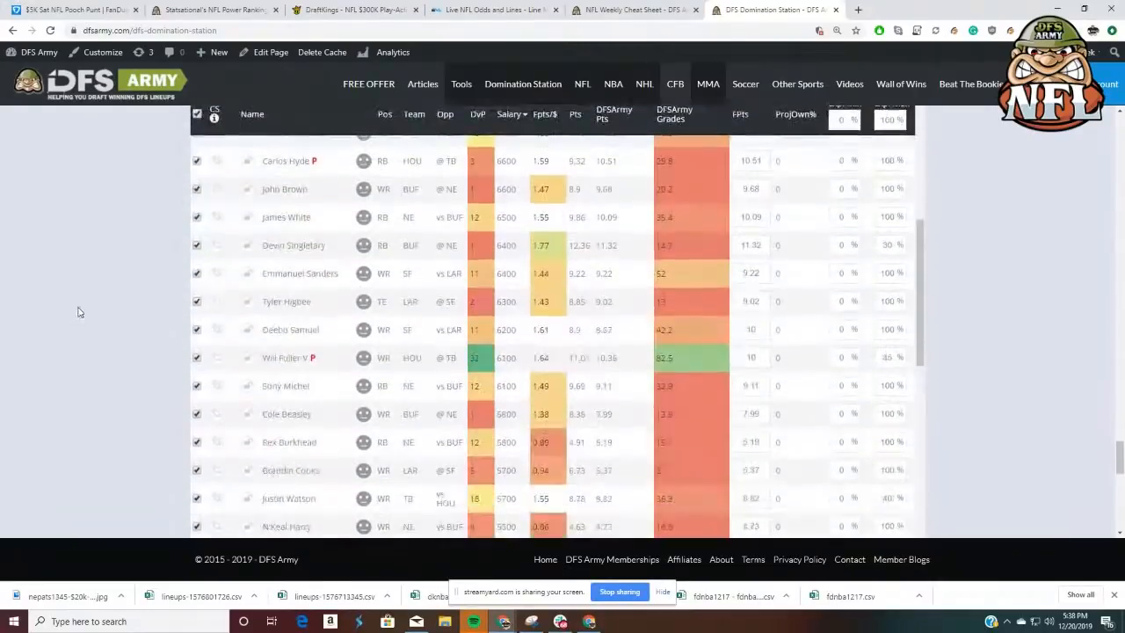
pyautogui.scroll(-3, 79, 301)
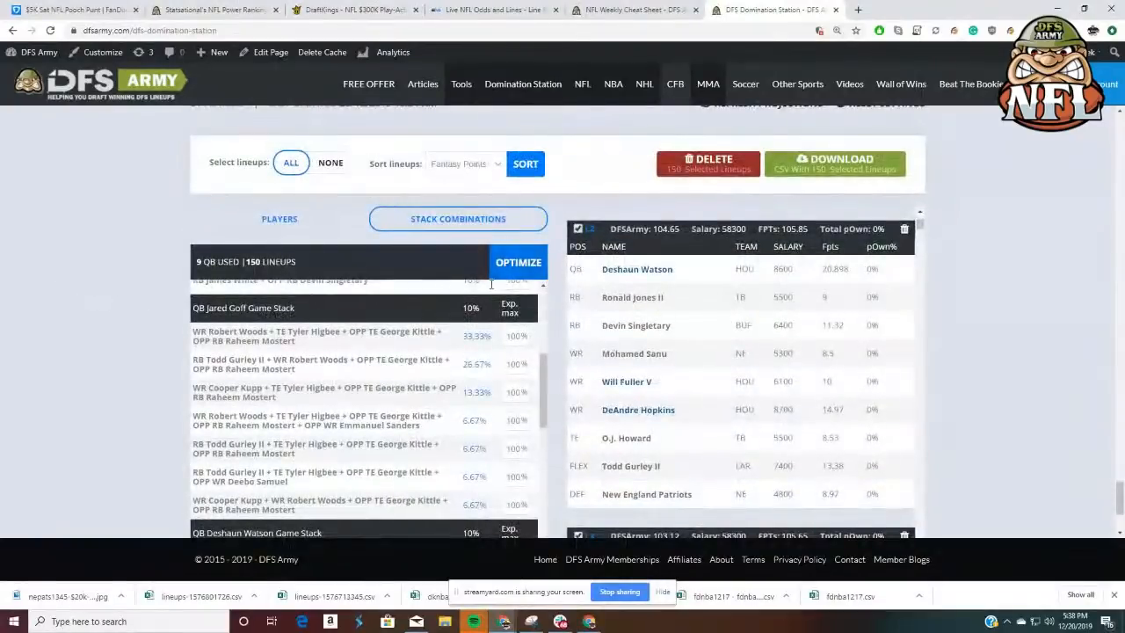
pyautogui.scroll(-3, 499, 283)
pyautogui.scroll(8, 505, 299)
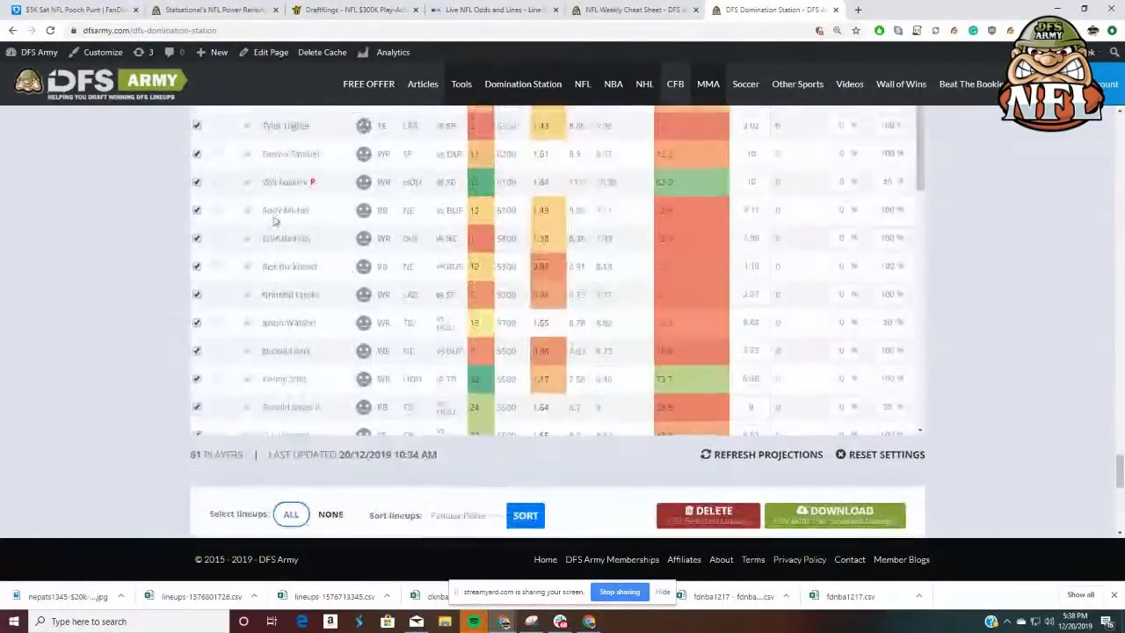
pyautogui.scroll(-6, 99, 239)
pyautogui.scroll(3, 99, 239)
pyautogui.click(279, 277)
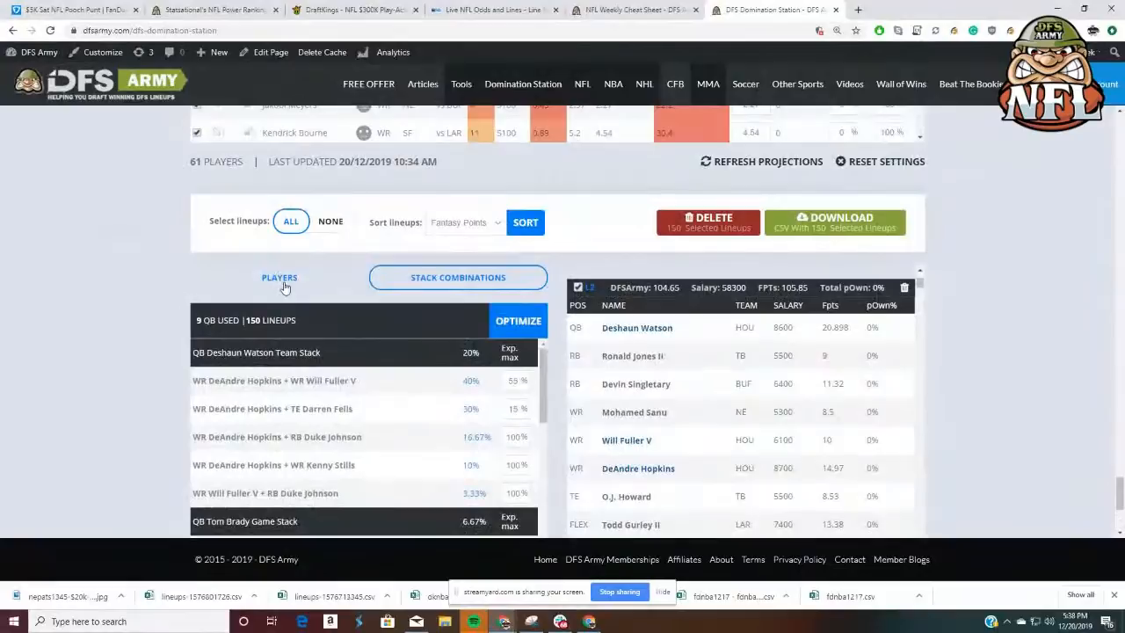
pyautogui.click(517, 350)
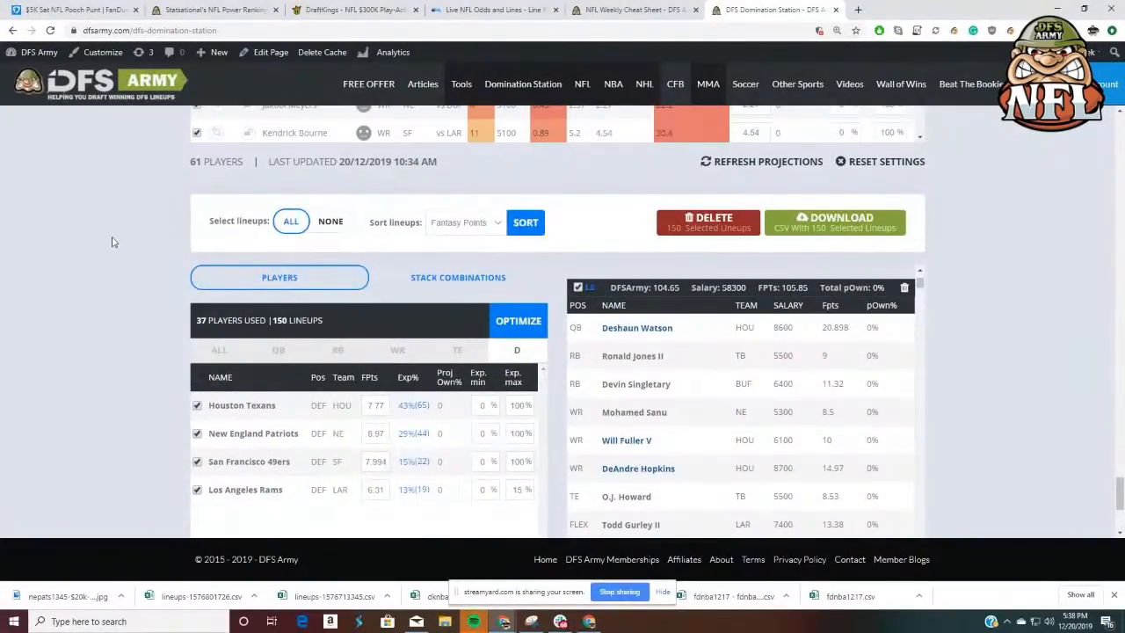
pyautogui.scroll(-2, 103, 228)
pyautogui.doubleClick(515, 230)
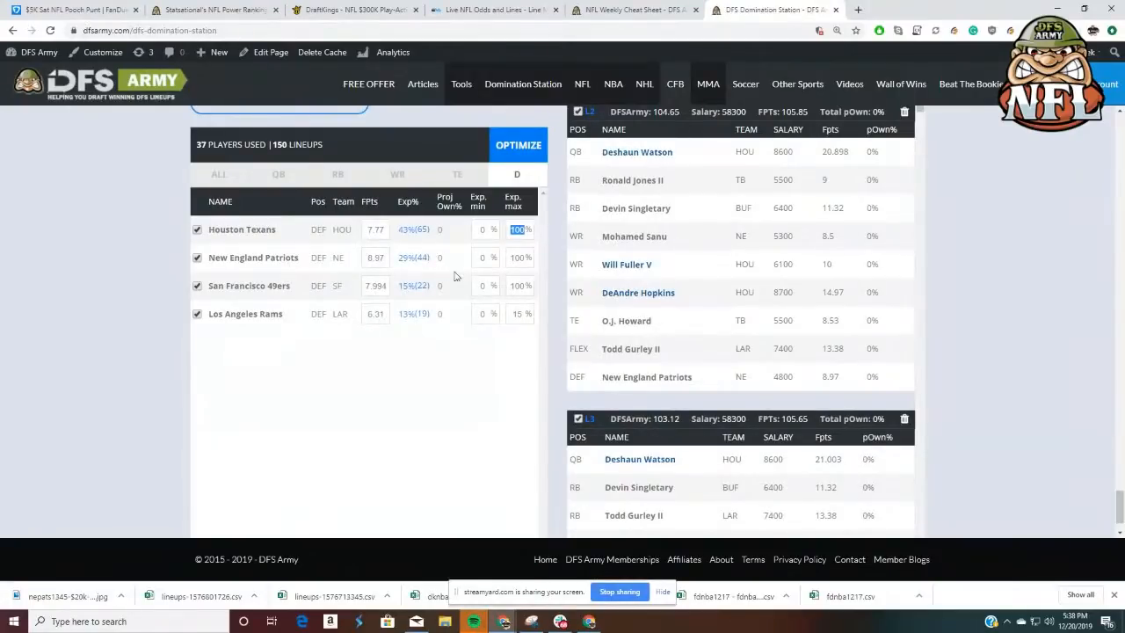
pyautogui.write('25')
# Set tight end George Kittle's maximum exposure to 70%
pyautogui.click(456, 174)
pyautogui.doubleClick(508, 230)
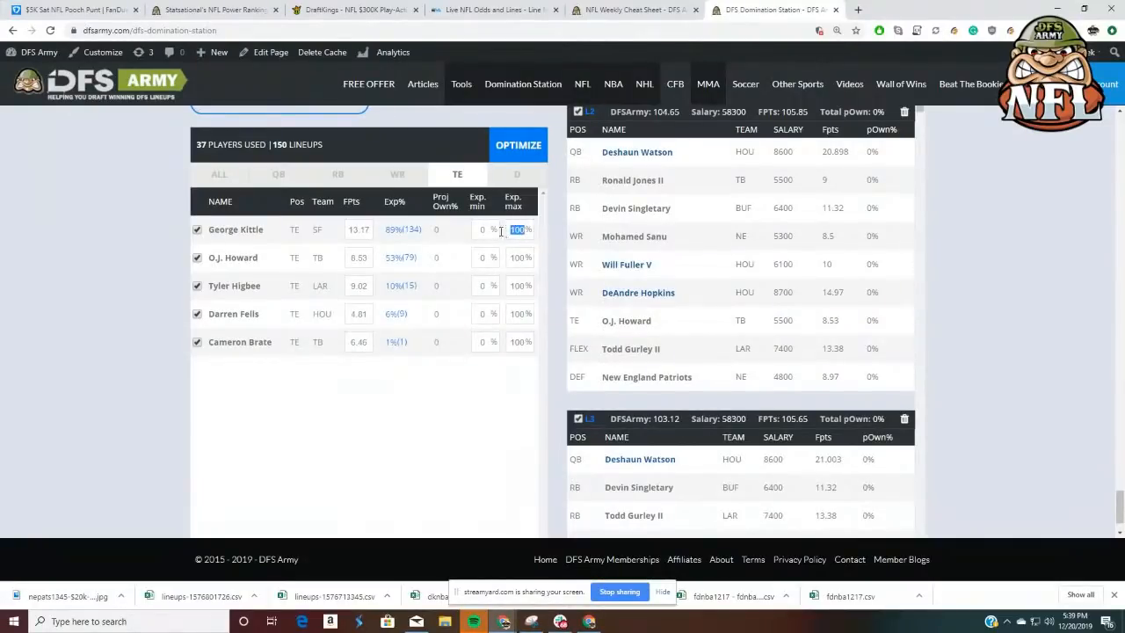
pyautogui.write('70')
# Set wide receiver Mohamed Sanu's projected points to 8 and re-optimize the 150 lineups
pyautogui.click(397, 175)
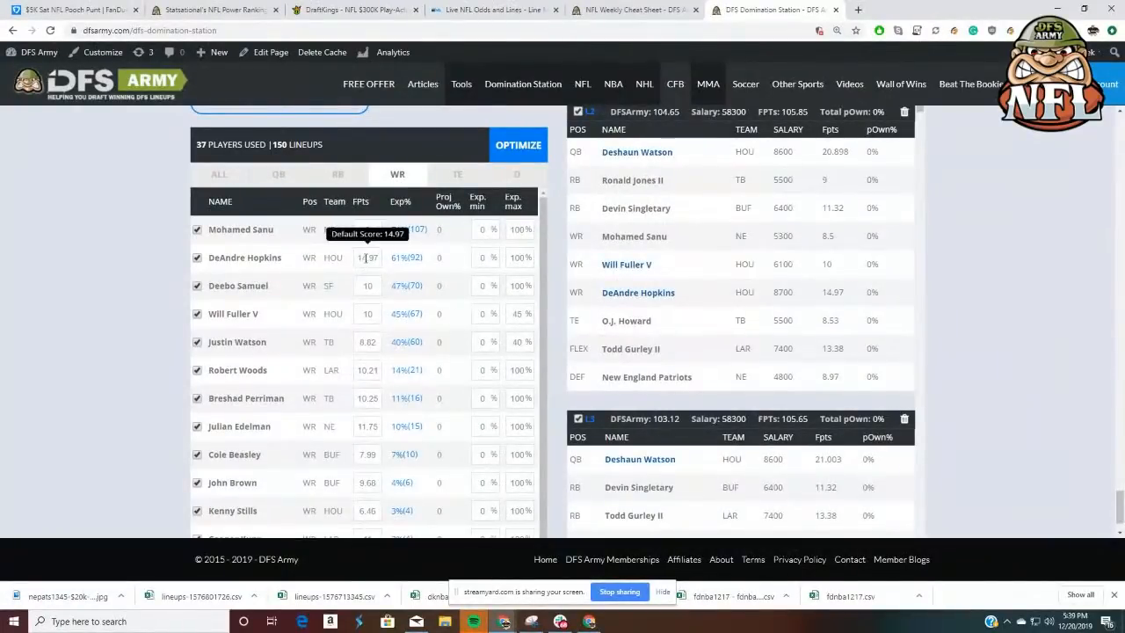
pyautogui.click(517, 151)
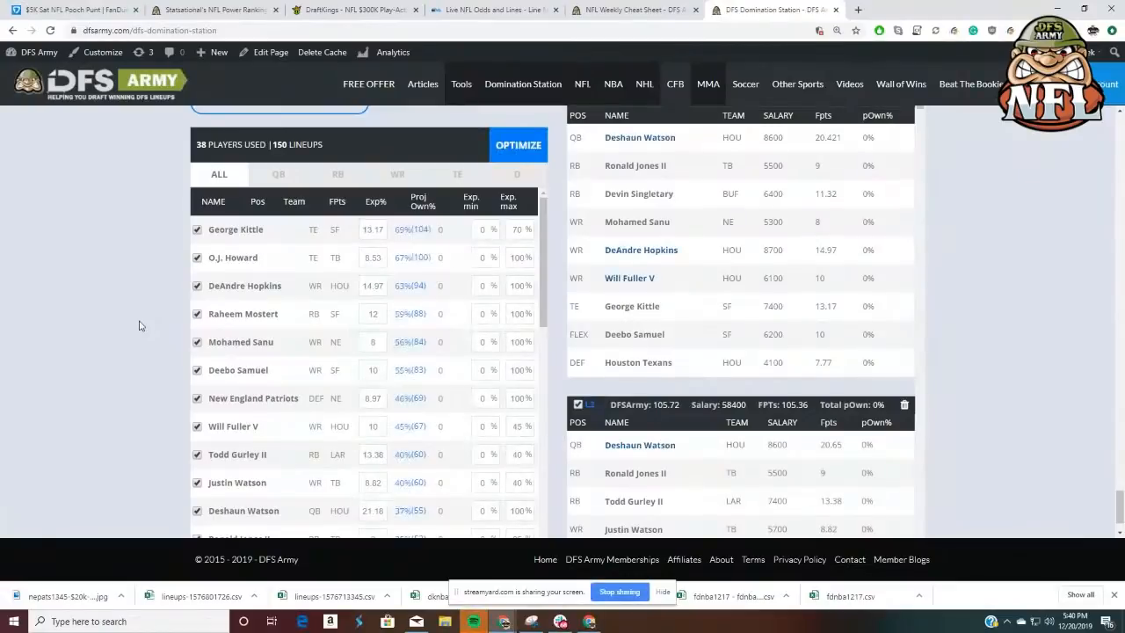
# Examine the re-optimized lineups along with the overall, quarterback and running back exposures
pyautogui.scroll(-1, 139, 326)
pyautogui.scroll(3, 138, 326)
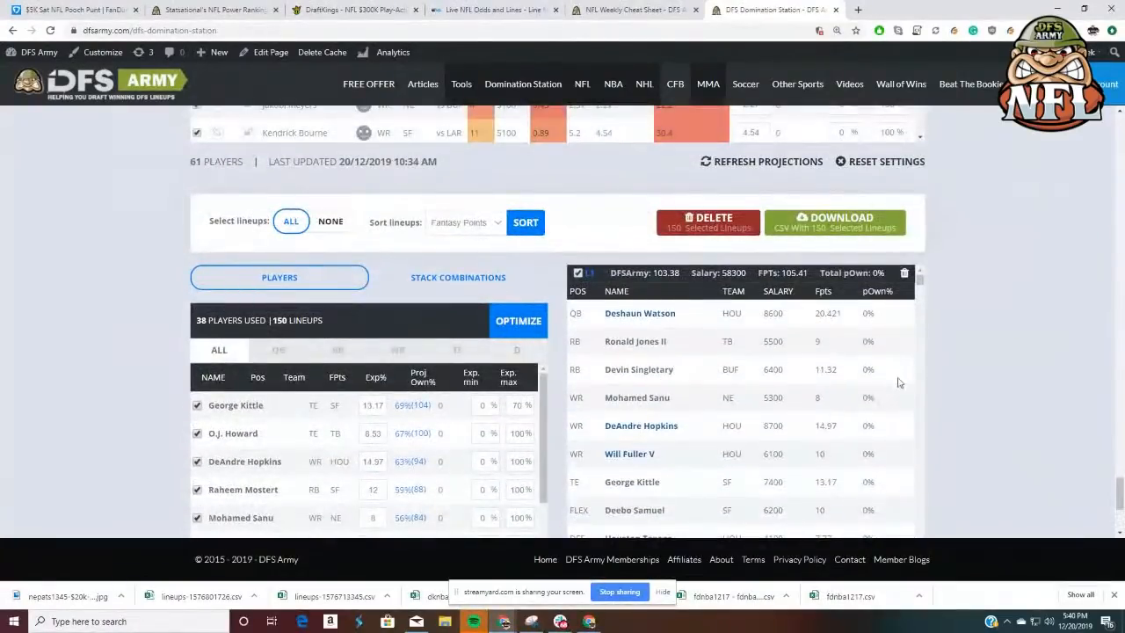
pyautogui.scroll(1, 673, 376)
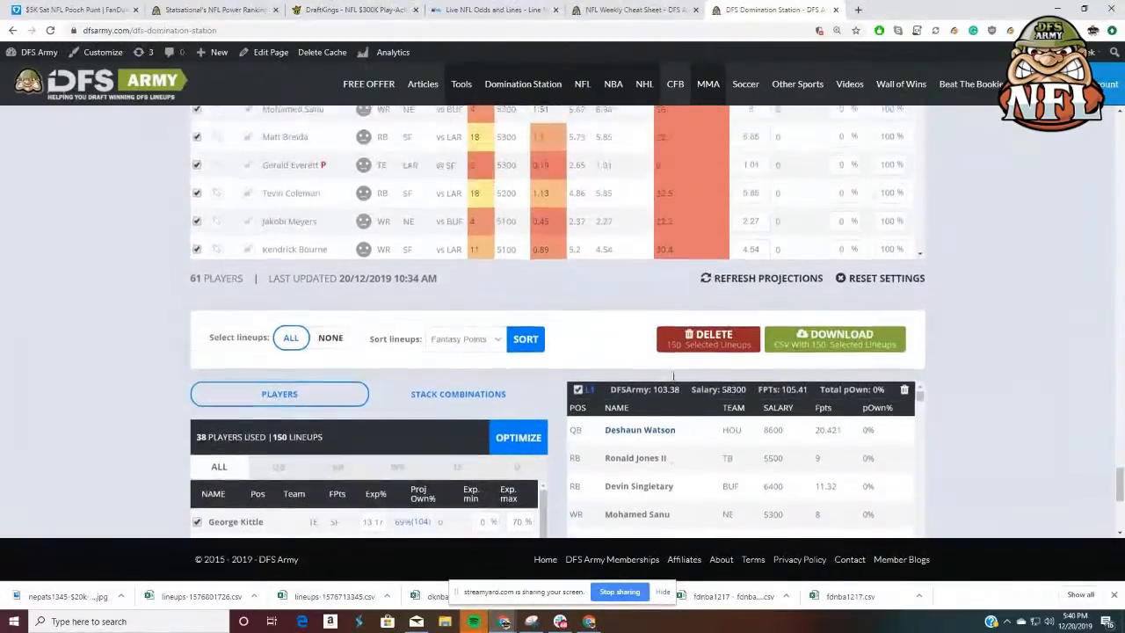
pyautogui.scroll(-3, 673, 376)
pyautogui.scroll(-2, 887, 360)
pyautogui.scroll(2, 884, 361)
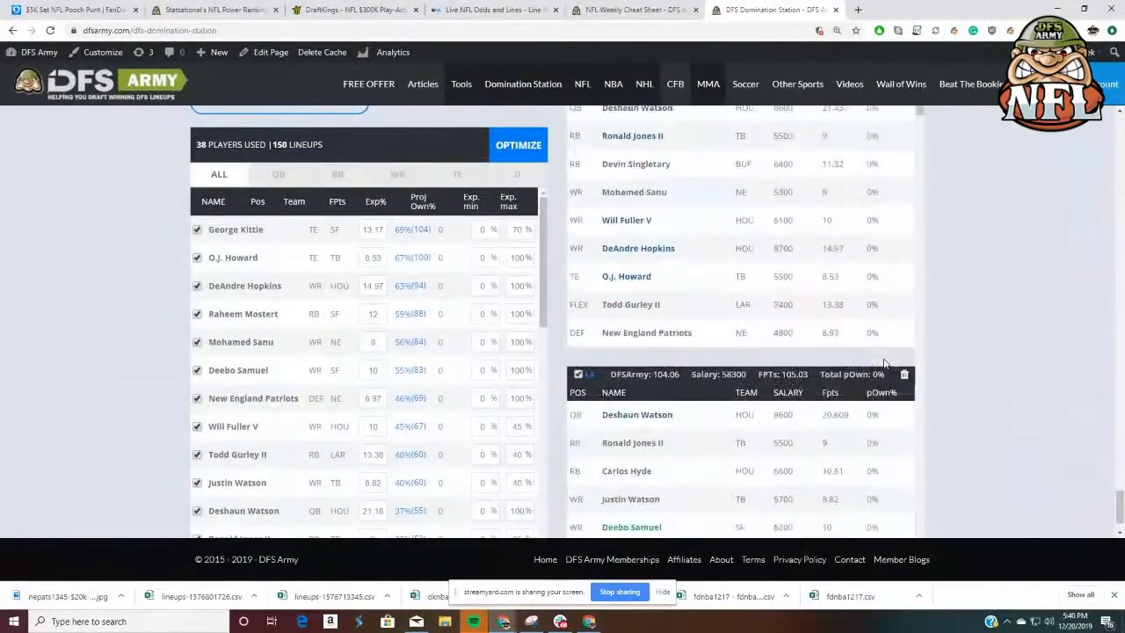
pyautogui.scroll(-1, 884, 363)
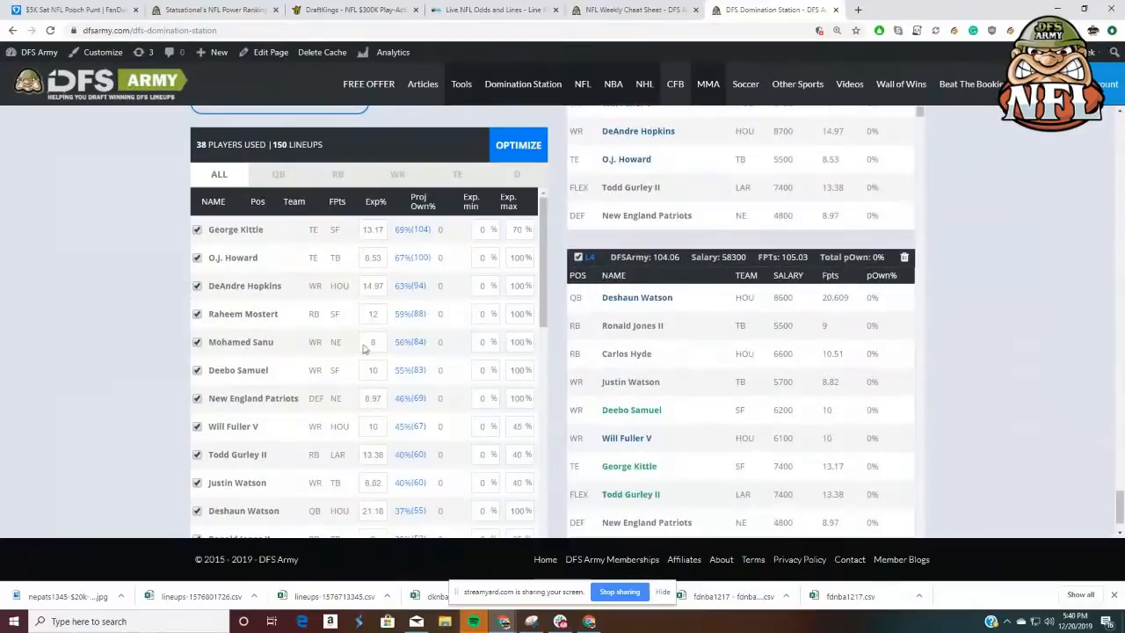
pyautogui.click(276, 175)
pyautogui.click(337, 176)
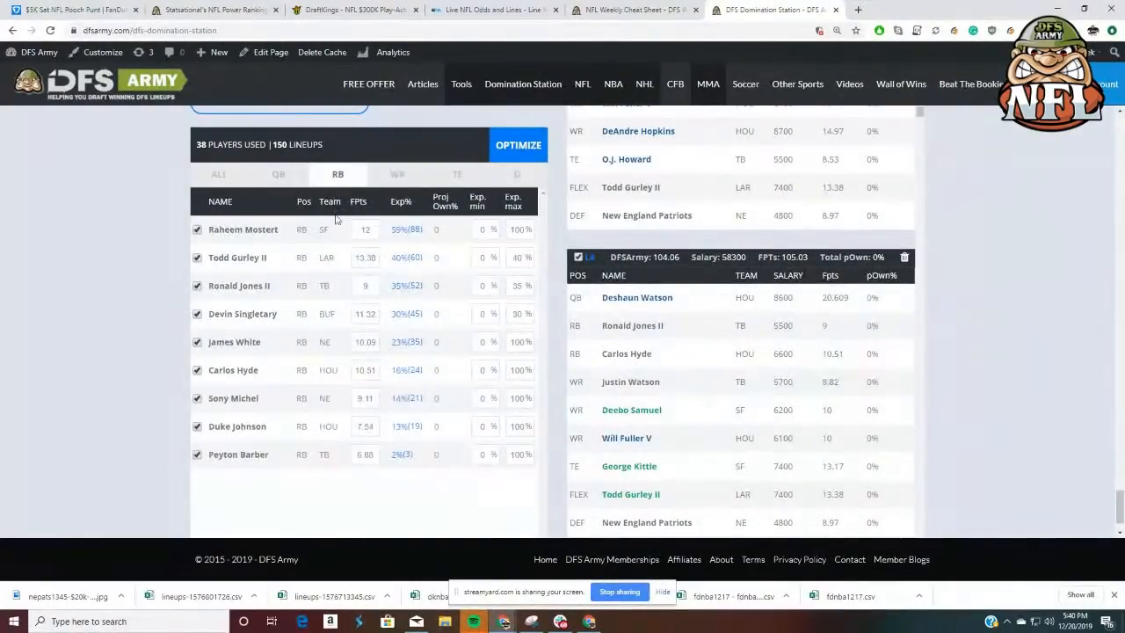
# Set Cooper Kupp's projected points to 11.5 in the wide receiver exposure list
pyautogui.click(397, 175)
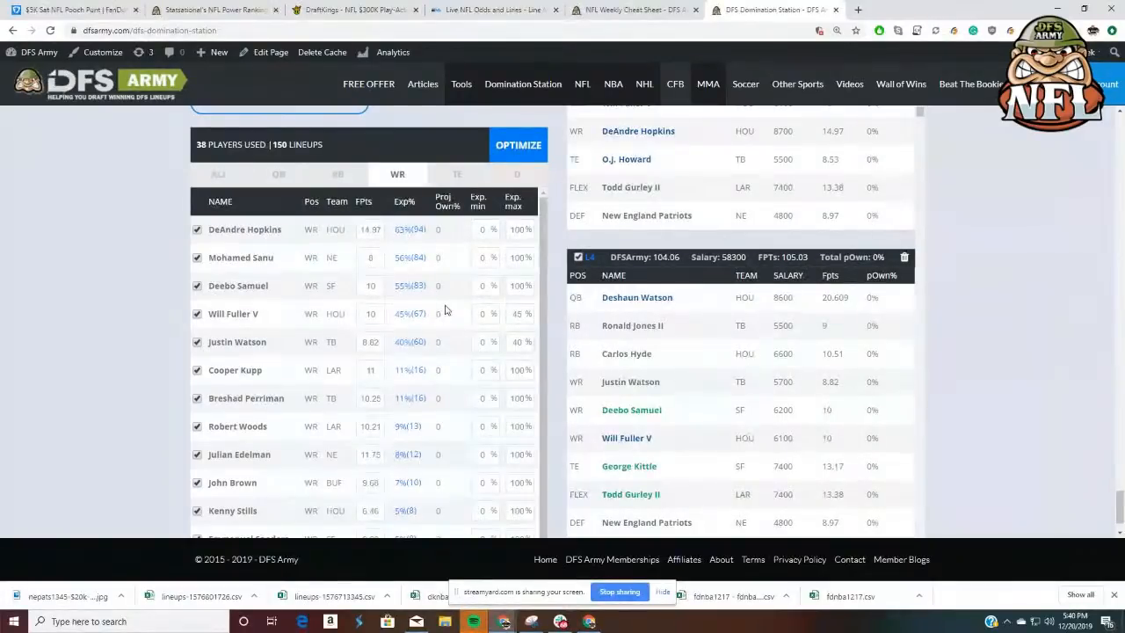
pyautogui.scroll(-1, 441, 305)
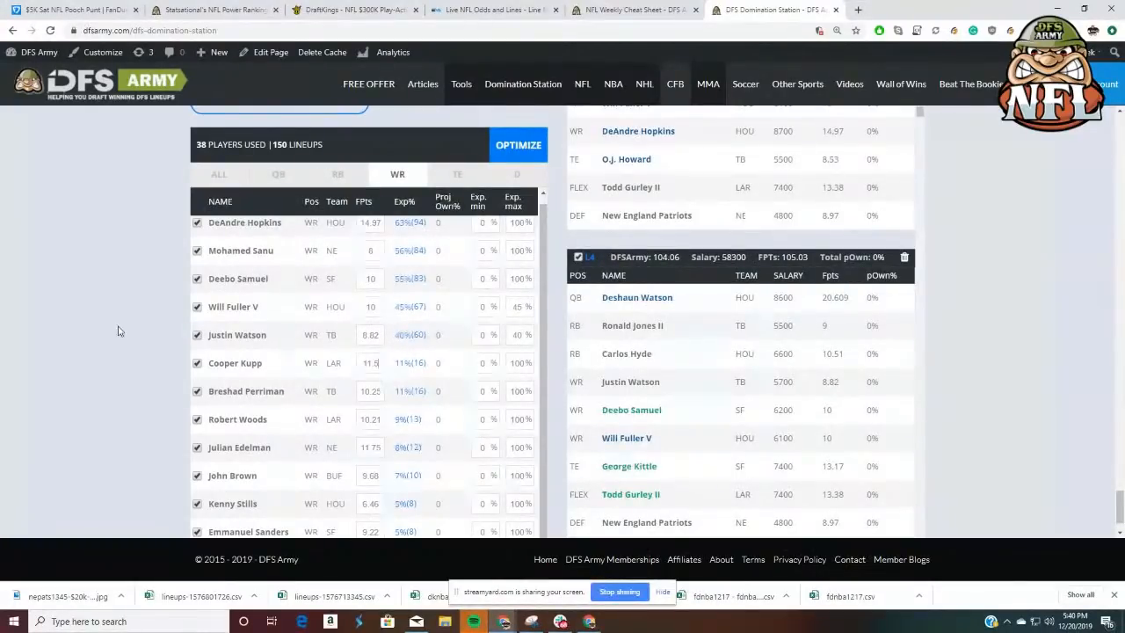
# In the Jared Goff game stack rule, set the projected points of Cooper Kupp and Robert Woods to 12 each
pyautogui.scroll(20, 956, 231)
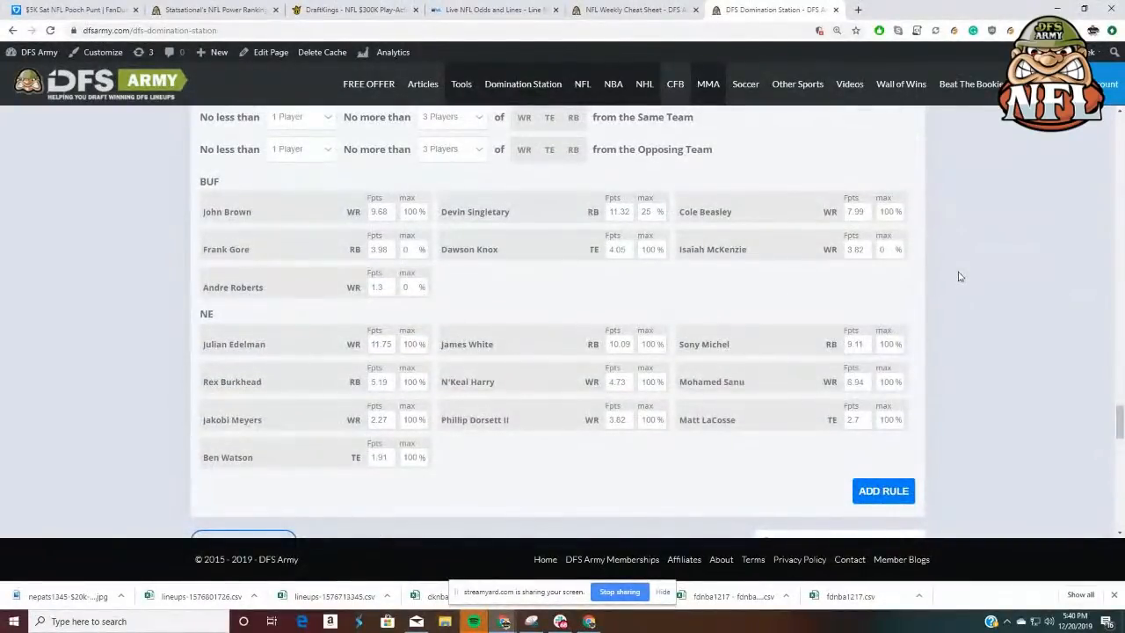
pyautogui.scroll(6, 959, 277)
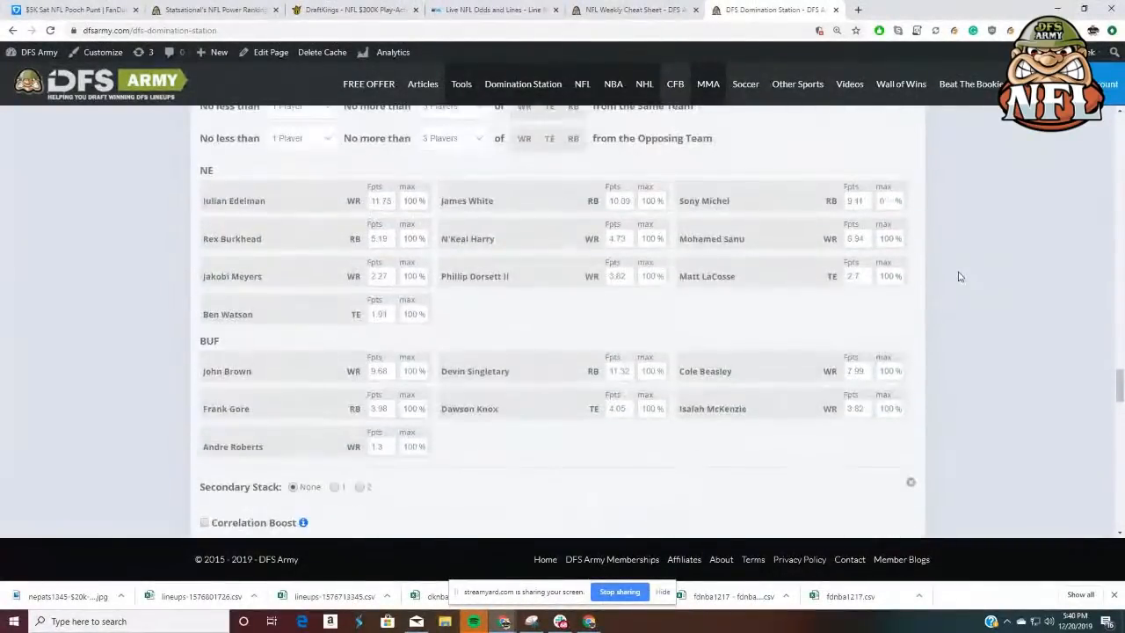
pyautogui.scroll(6, 959, 276)
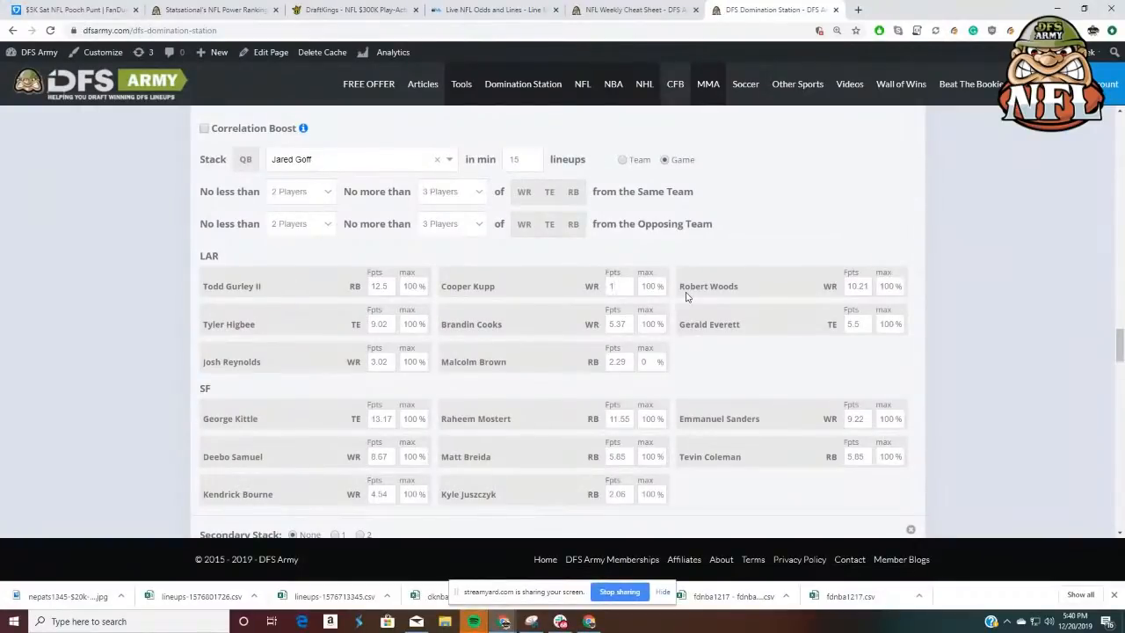
pyautogui.doubleClick(858, 287)
pyautogui.write('11.8')
pyautogui.doubleClick(847, 286)
pyautogui.write('12')
pyautogui.scroll(-1, 683, 361)
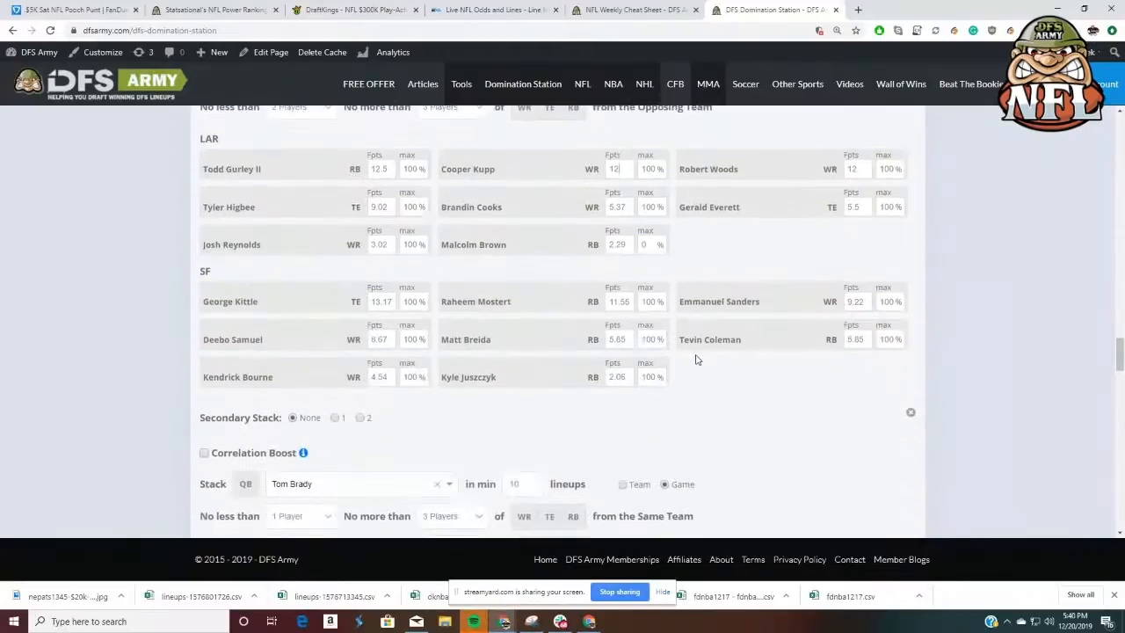
# In the Jimmy Garoppolo game stack rule, set the projected points of Cooper Kupp to 11 and Robert Woods to 10
pyautogui.scroll(-5, 697, 359)
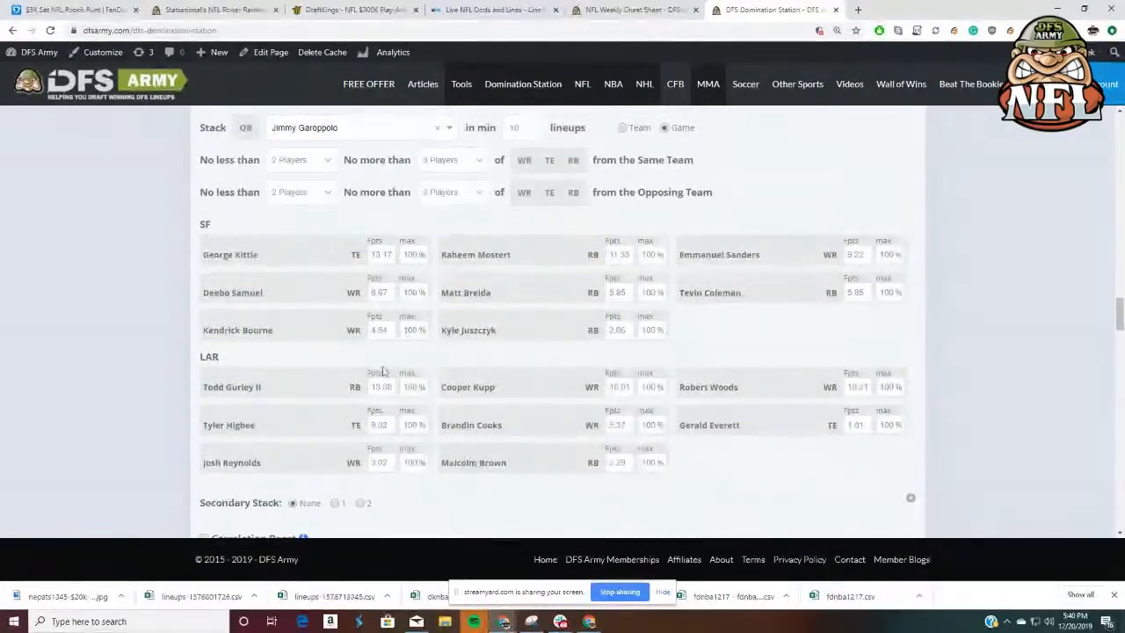
pyautogui.doubleClick(623, 387)
pyautogui.write('11')
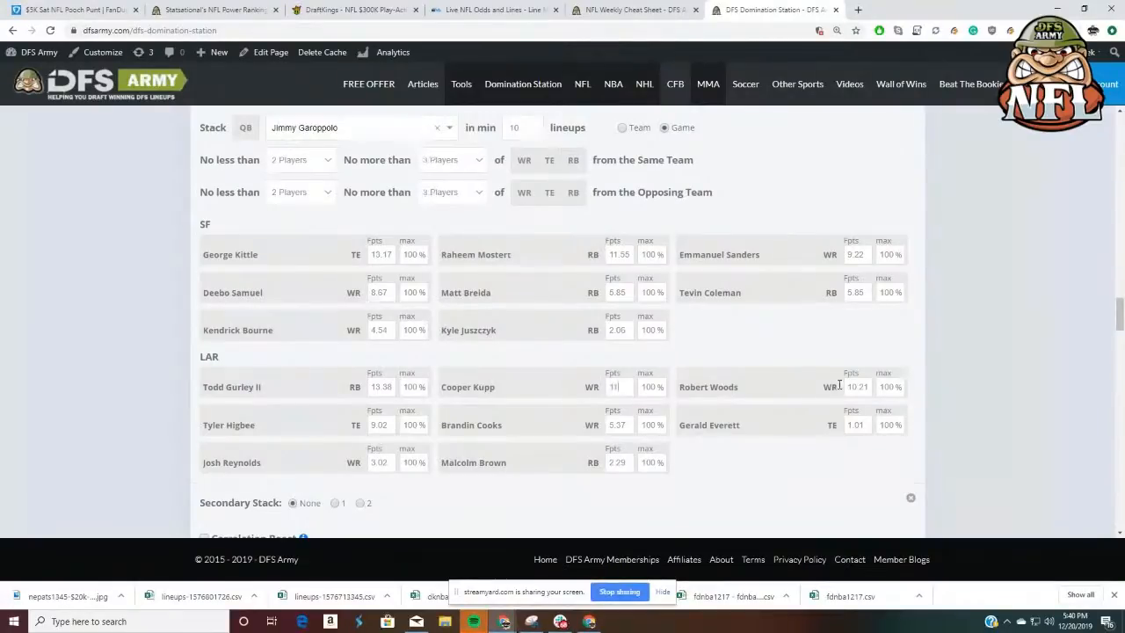
pyautogui.doubleClick(857, 385)
pyautogui.write('10')
# Re-optimize the lineups with the updated stacking rules and player projections
pyautogui.scroll(5, 942, 389)
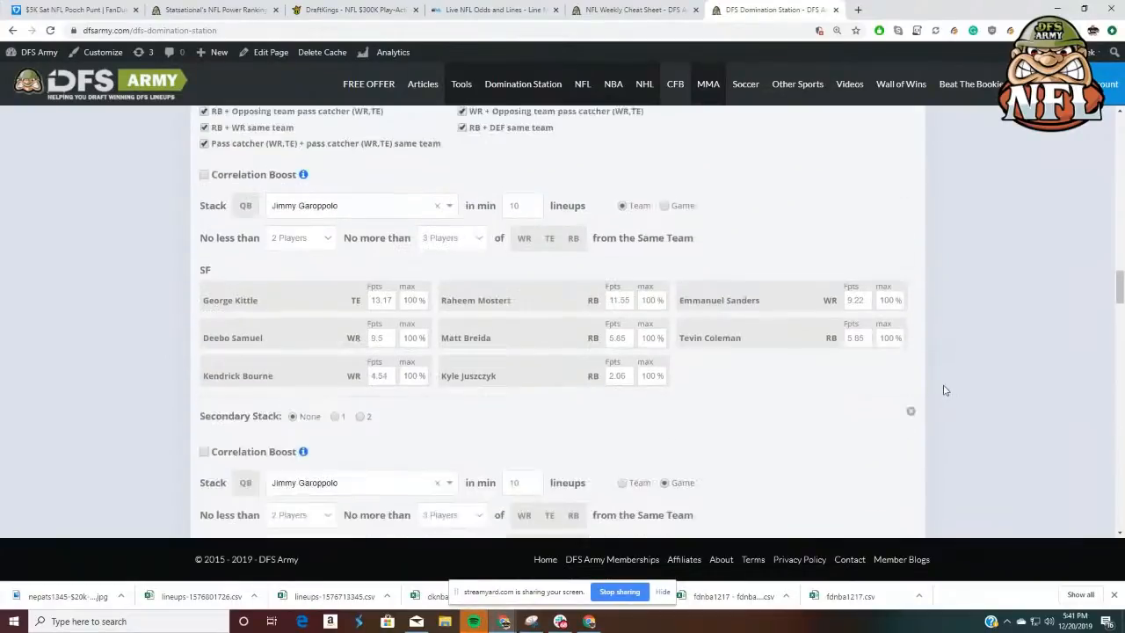
pyautogui.scroll(1, 943, 390)
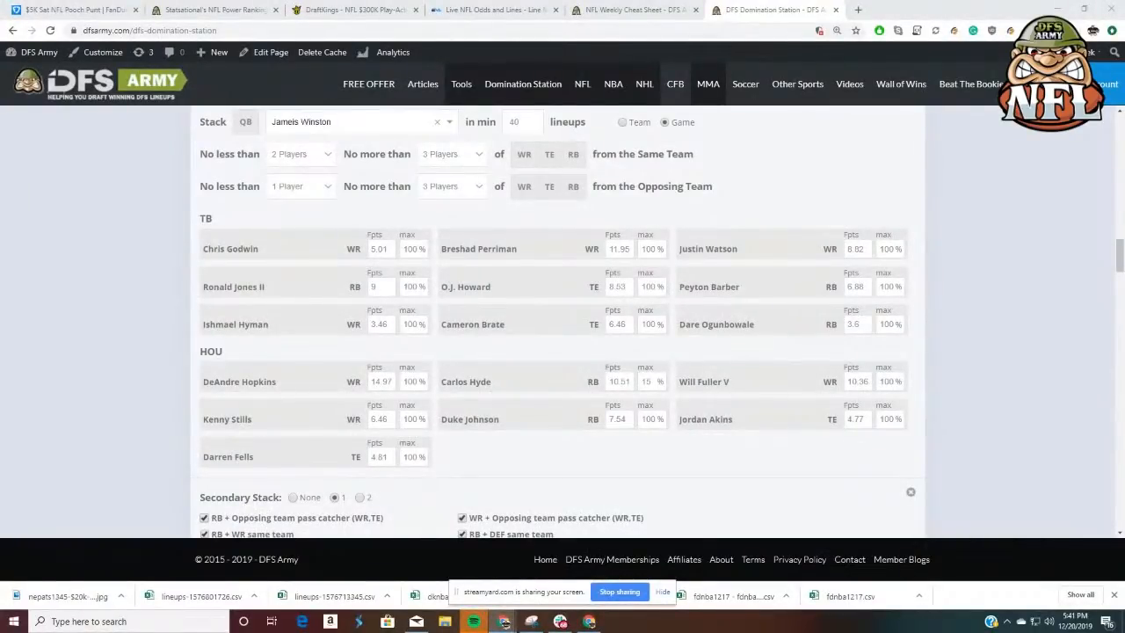
pyautogui.scroll(6, 954, 238)
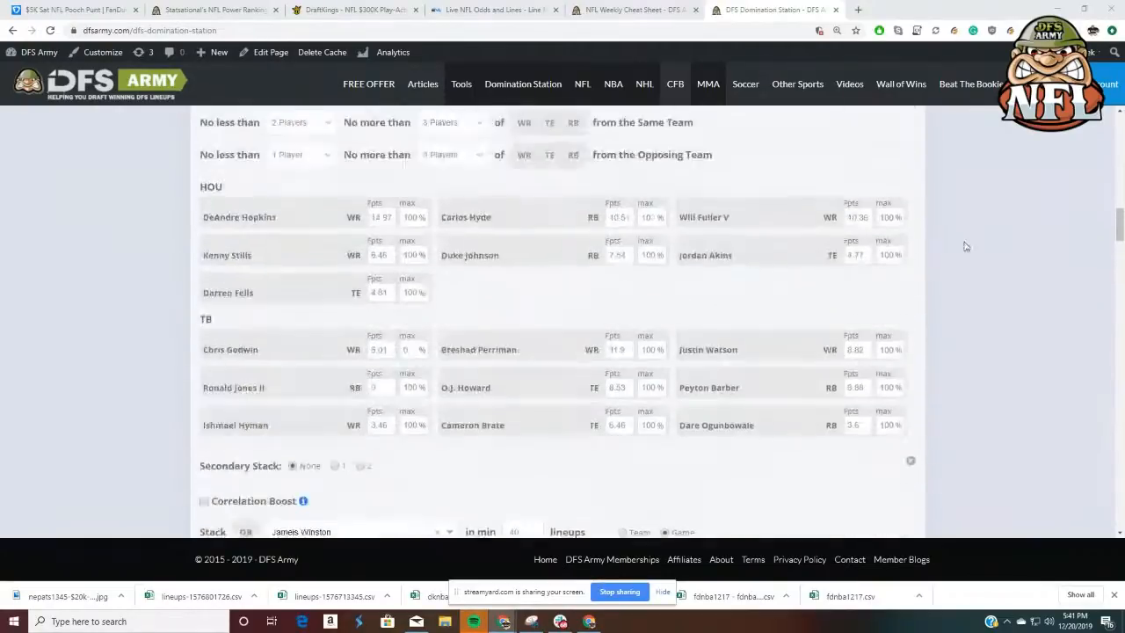
pyautogui.scroll(4, 972, 231)
pyautogui.click(884, 241)
pyautogui.scroll(-3, 1054, 226)
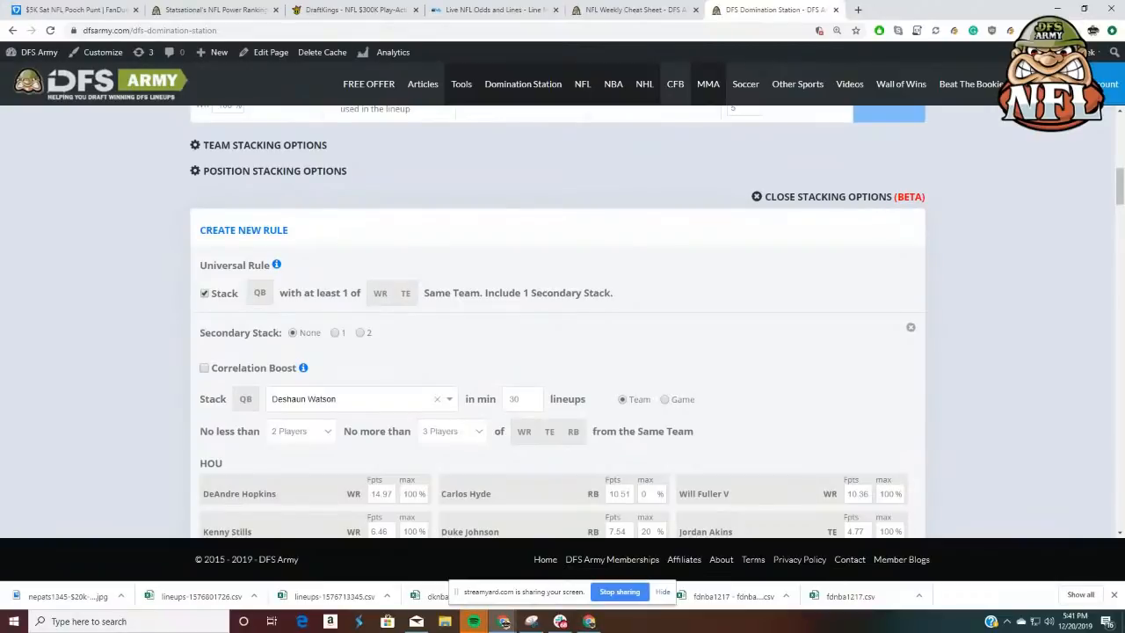
# In a separate Domination Station tab, load the FanDuel NFL Classic slate "Main: from 2019-12-22 to 2019-12-22"
pyautogui.moveTo(1124, 61); pyautogui.dragTo(947, 16)
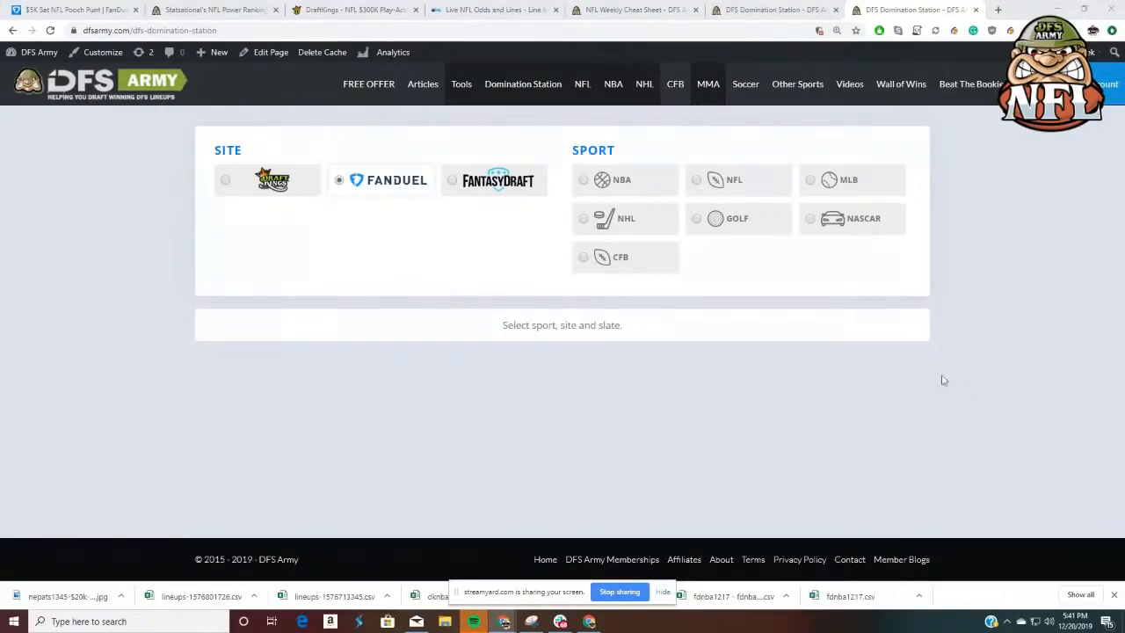
pyautogui.click(766, 181)
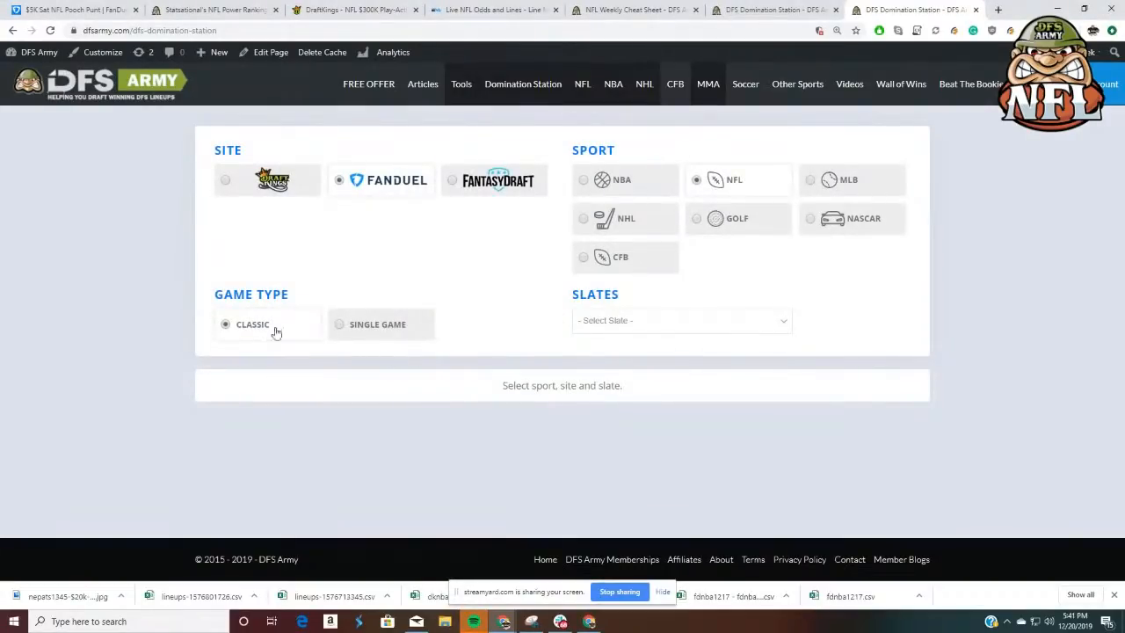
pyautogui.click(659, 320)
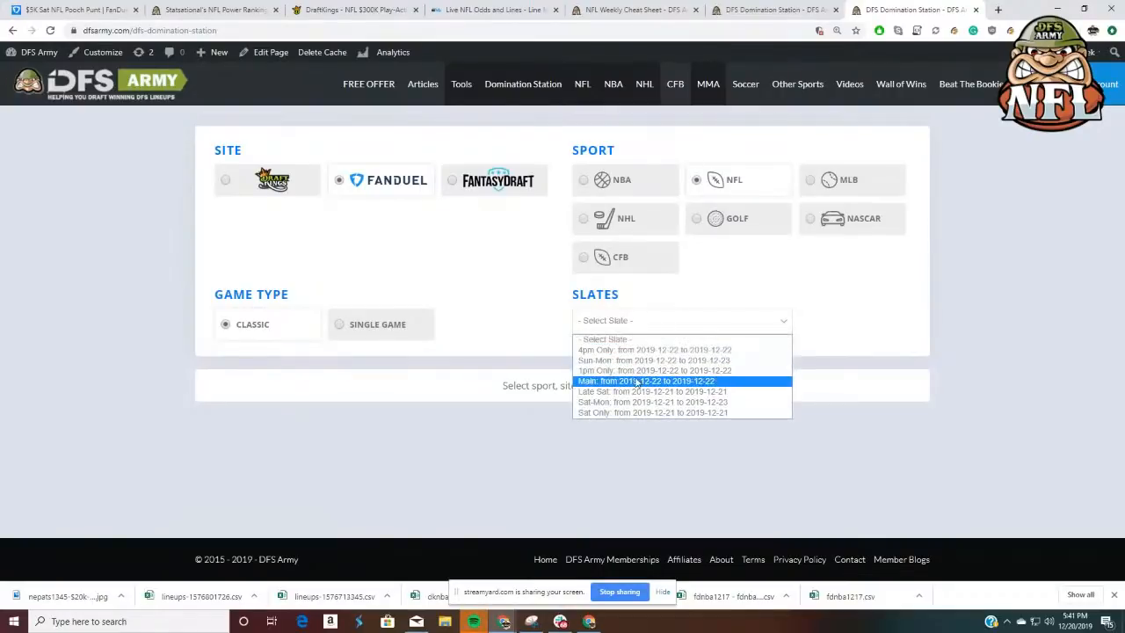
pyautogui.click(636, 384)
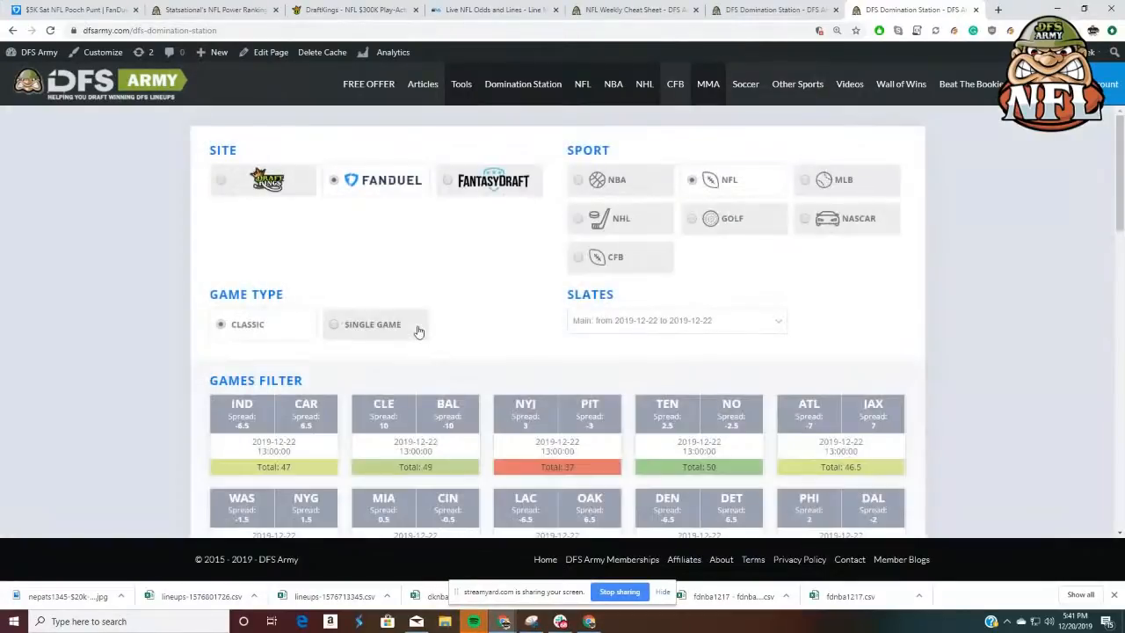
# Expand the correlation stacking options for the Main slate and look over its universal rule and player pool
pyautogui.scroll(-10, 418, 331)
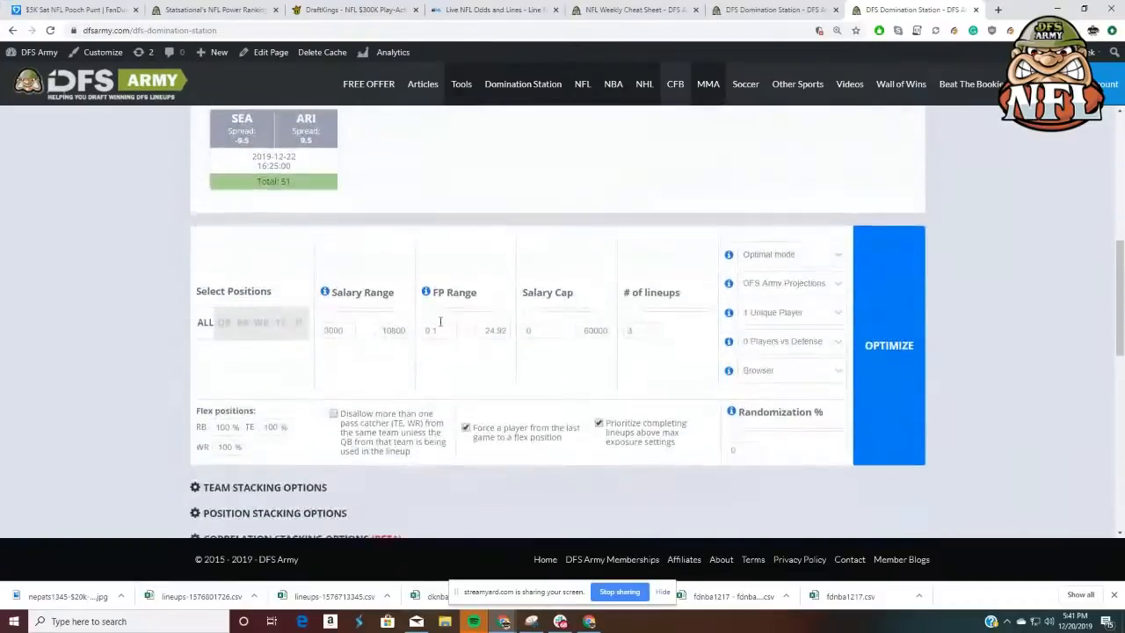
pyautogui.scroll(-4, 334, 325)
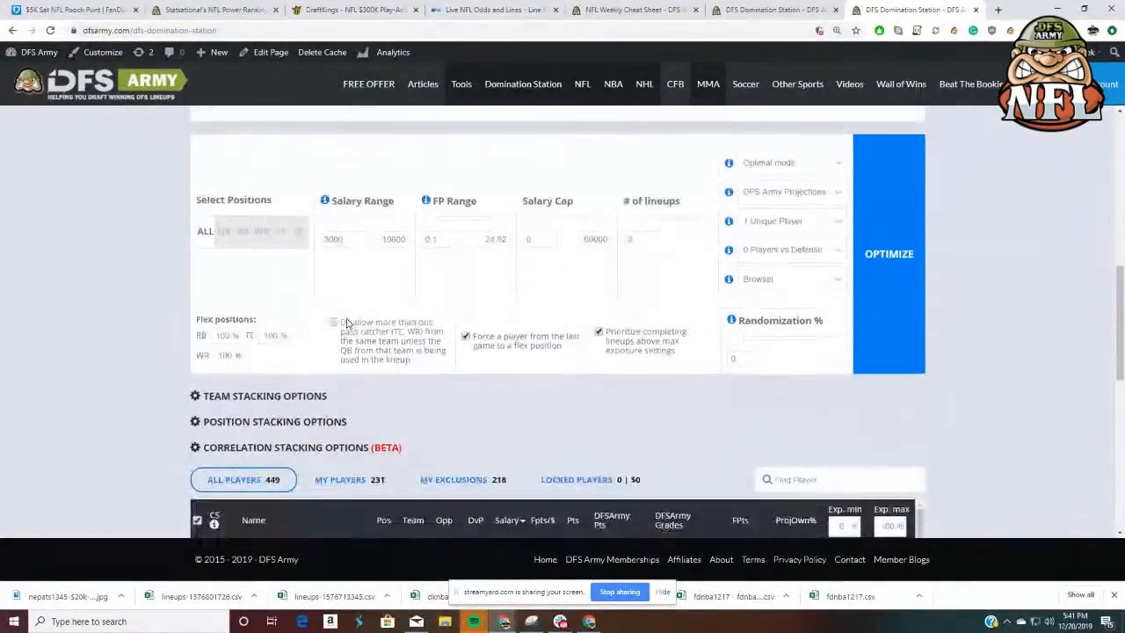
pyautogui.click(334, 381)
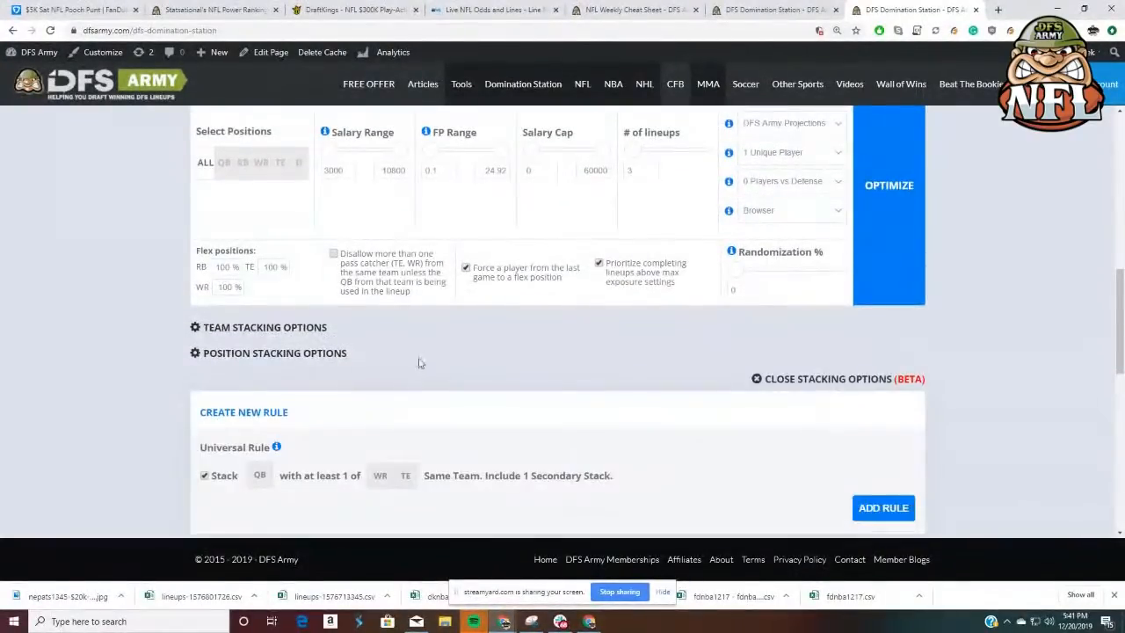
pyautogui.scroll(-3, 256, 323)
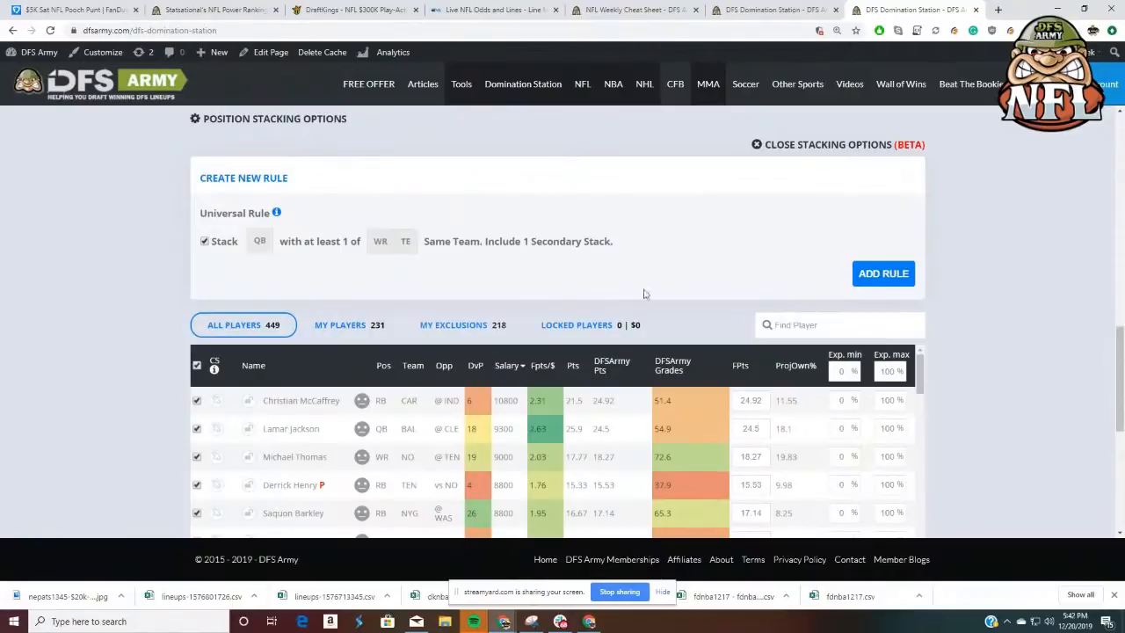
pyautogui.scroll(-2, 1033, 295)
pyautogui.scroll(6, 1023, 304)
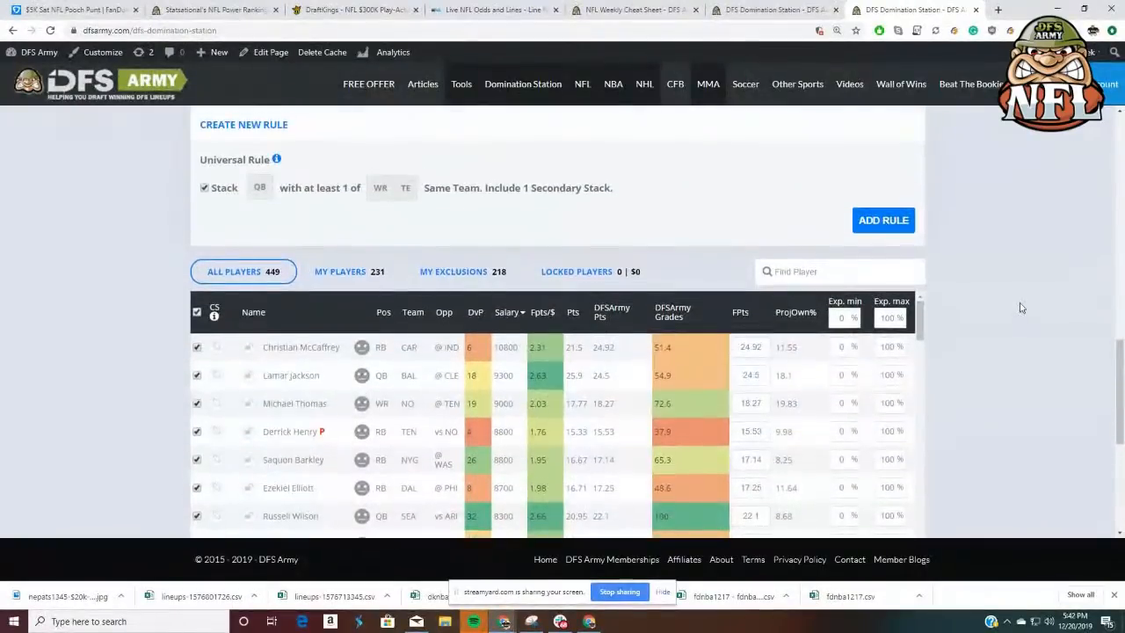
# Look over the quarterbacks in the Main slate's player pool
pyautogui.scroll(-5, 145, 271)
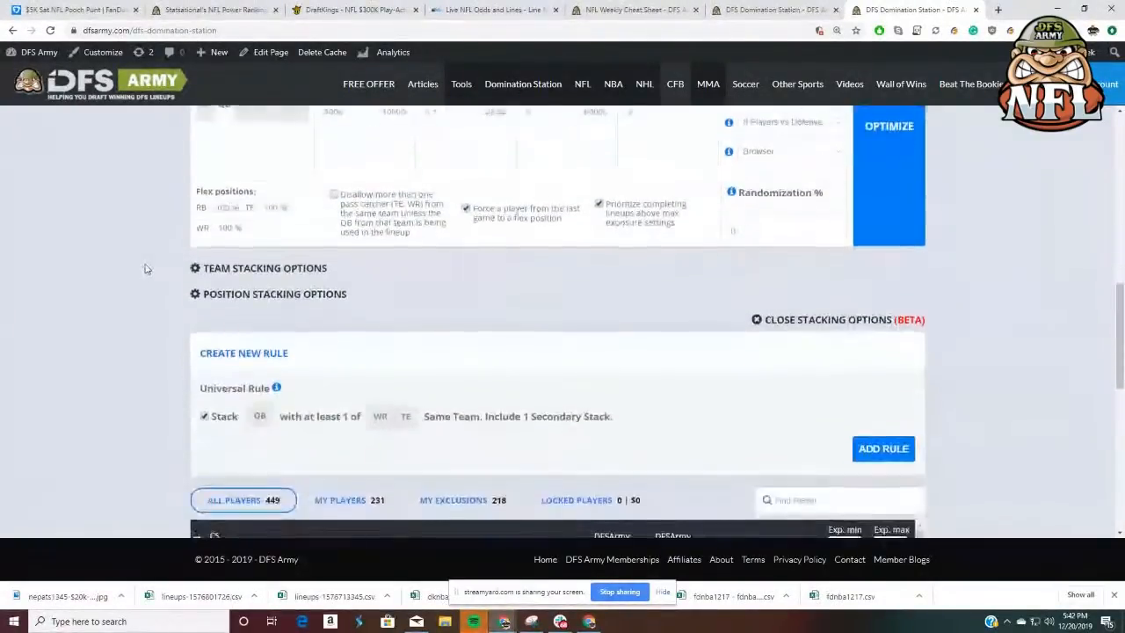
pyautogui.scroll(-2, 989, 308)
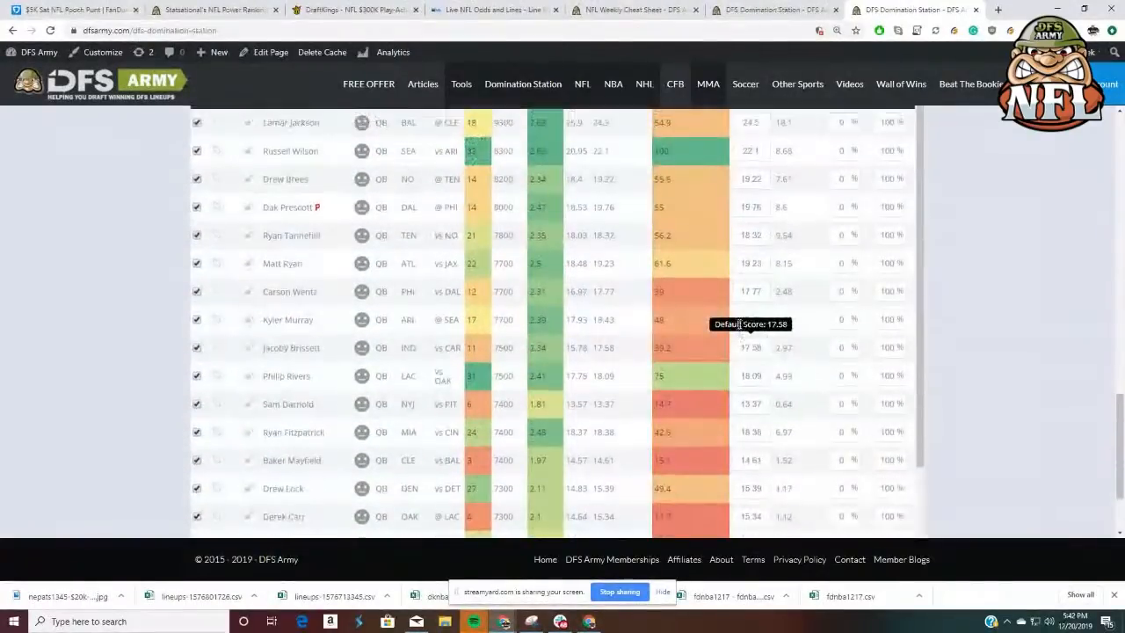
pyautogui.scroll(2, 814, 299)
pyautogui.scroll(12, 973, 319)
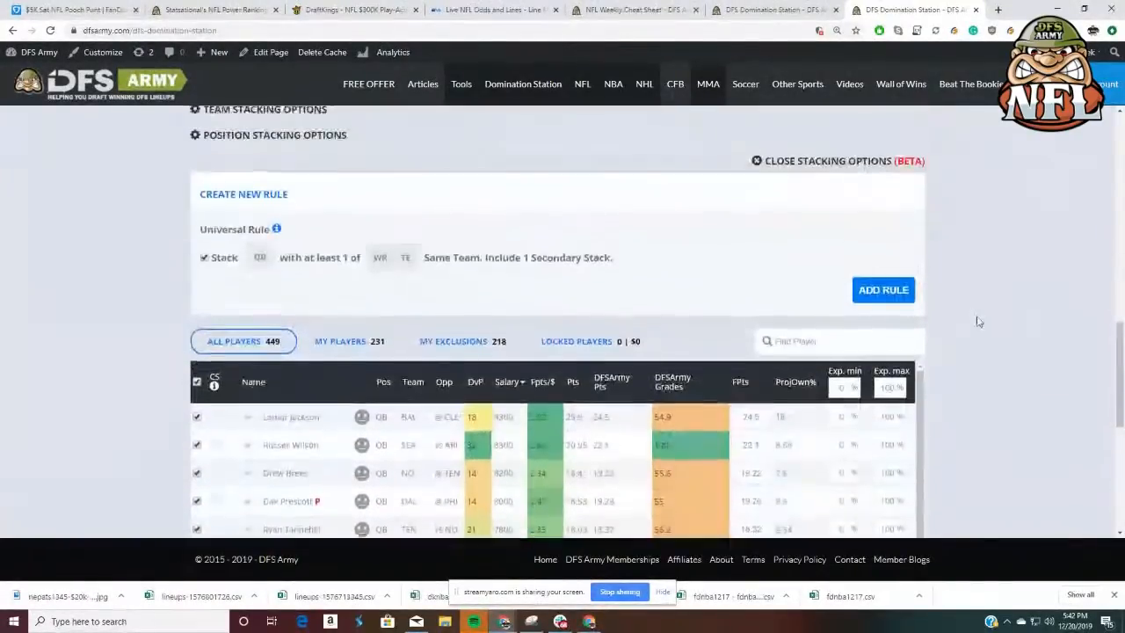
# Switch to the slate "Sat Only: from 2019-12-21 to 2019-12-21" and expand its correlation stacking options
pyautogui.click(644, 320)
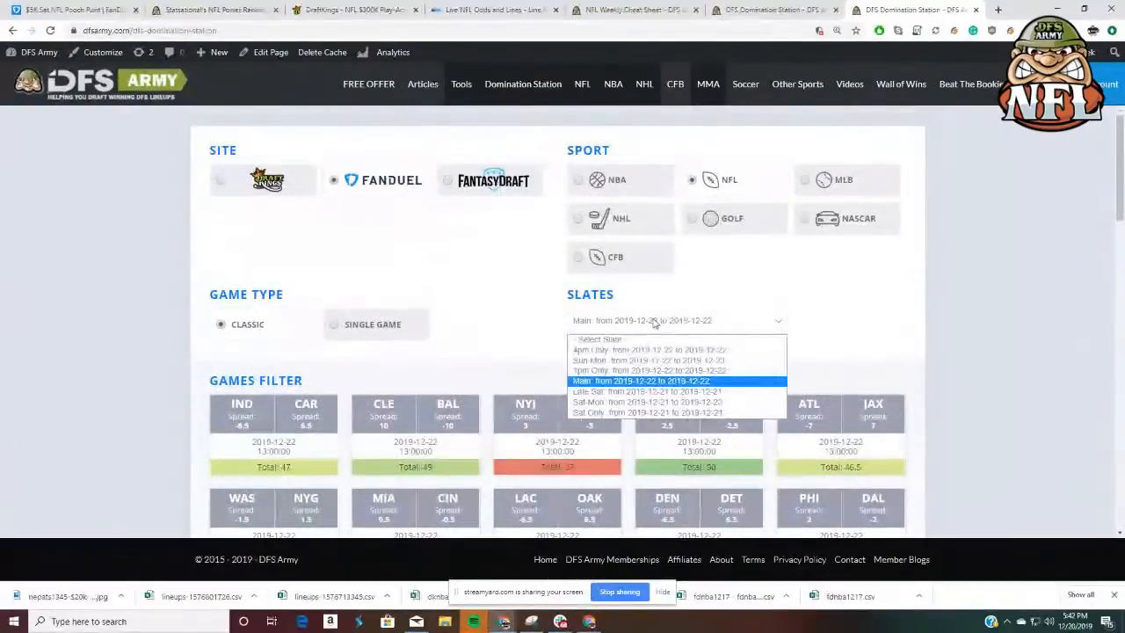
pyautogui.click(630, 413)
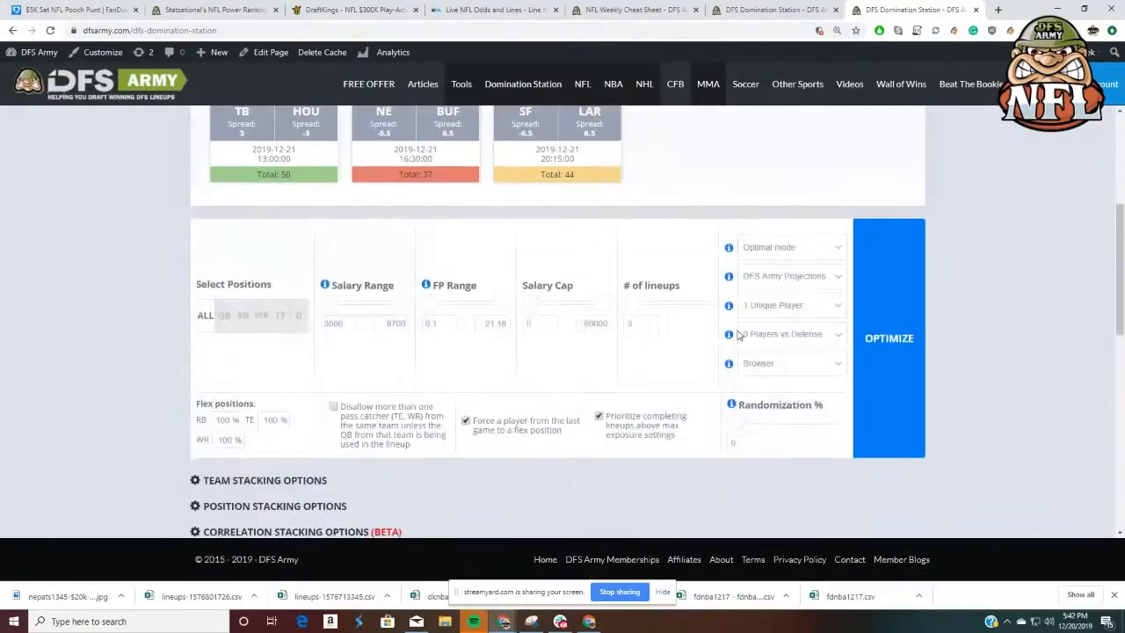
pyautogui.scroll(-5, 299, 302)
pyautogui.click(297, 298)
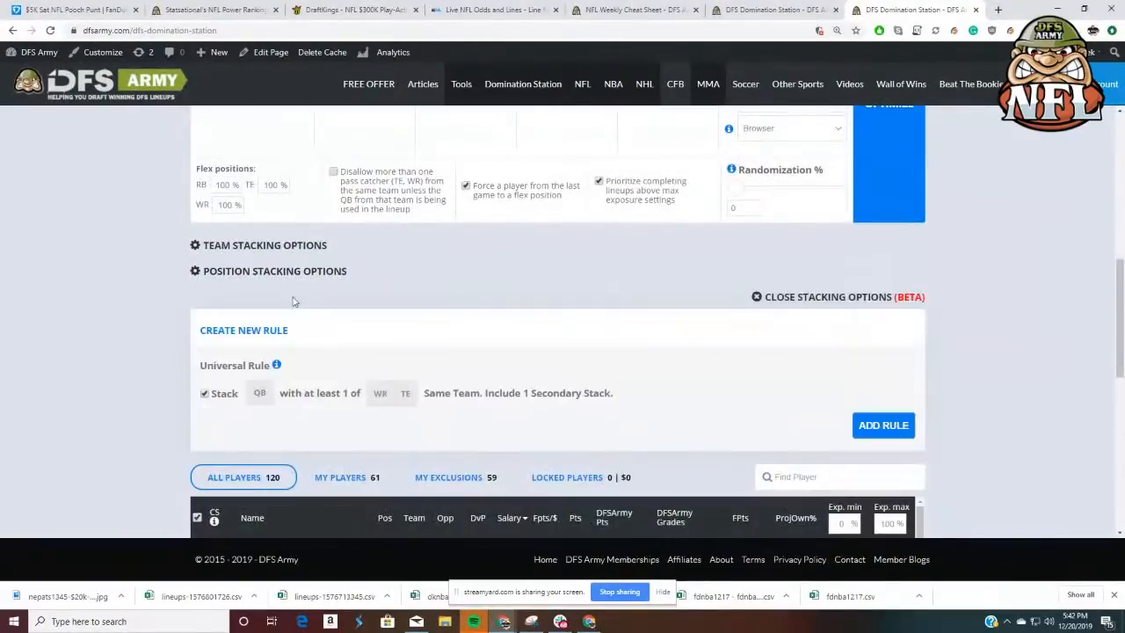
# Filter the player pool to quarterbacks and set minimum exposures of 35% for Deshaun Watson, 25% for Jameis Winston and 15% for Jimmy Garoppolo
pyautogui.scroll(-3, 975, 360)
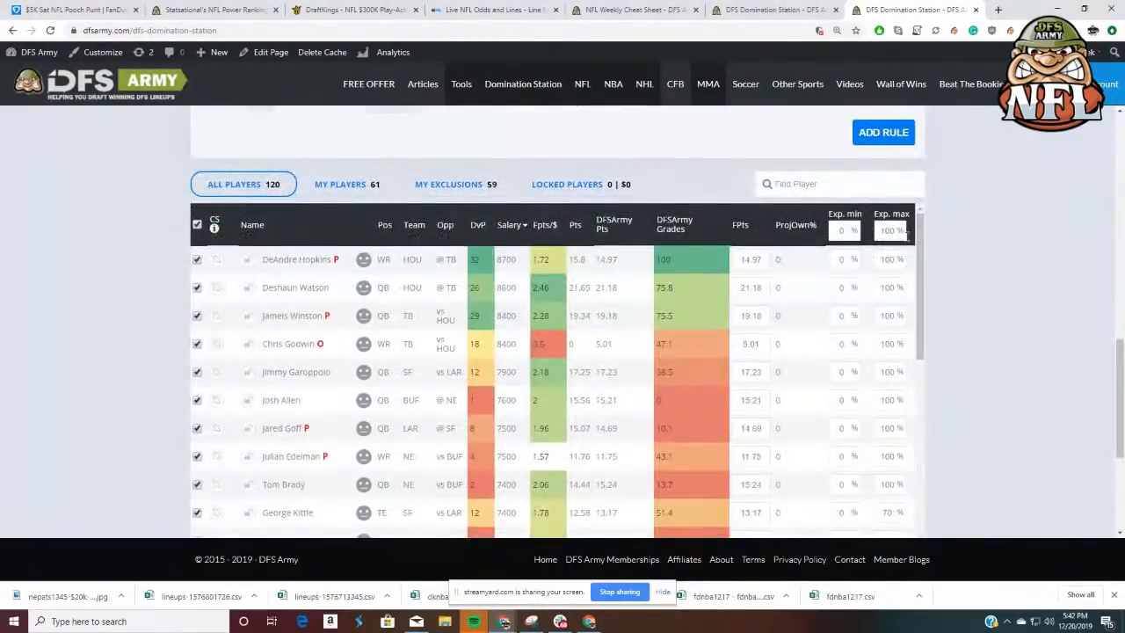
pyautogui.scroll(5, 86, 229)
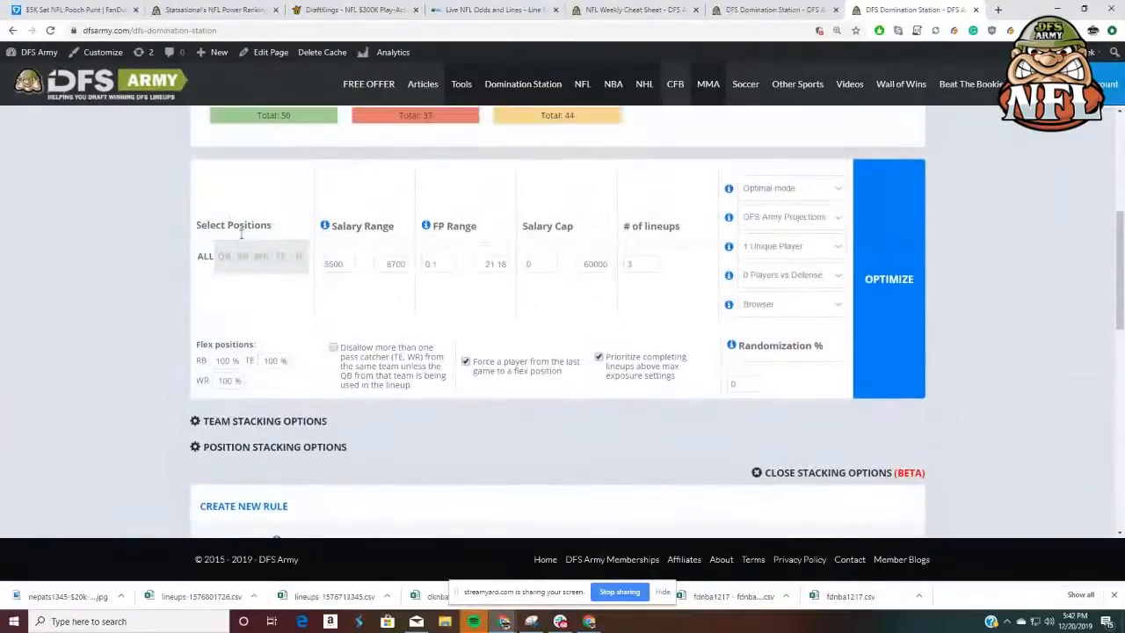
pyautogui.scroll(-2, 78, 239)
pyautogui.scroll(-3, 78, 239)
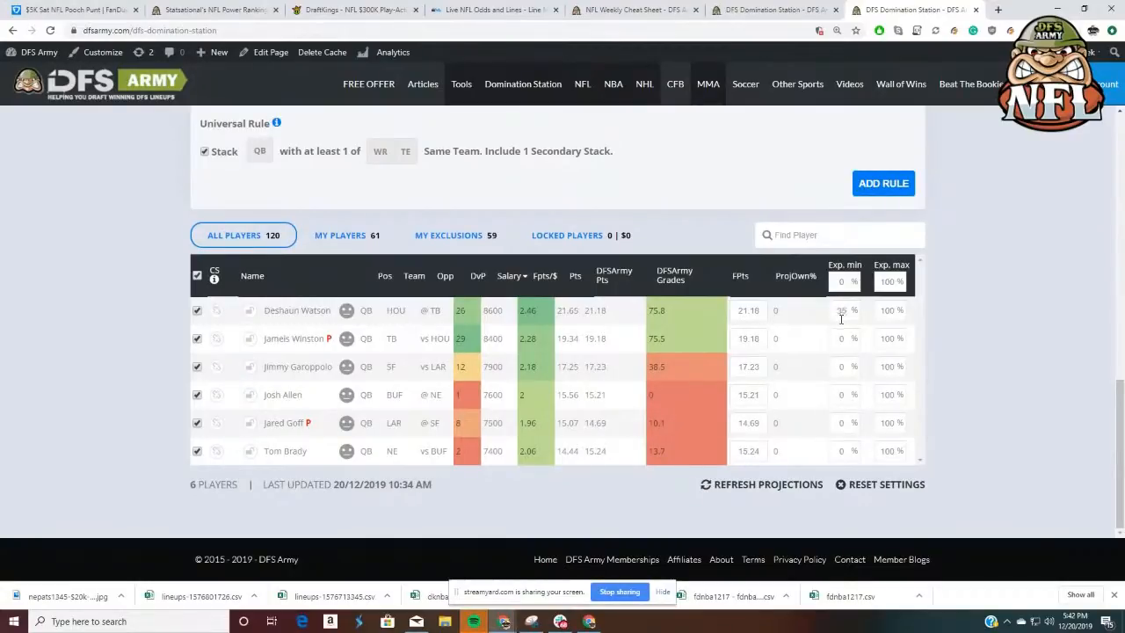
pyautogui.click(835, 333)
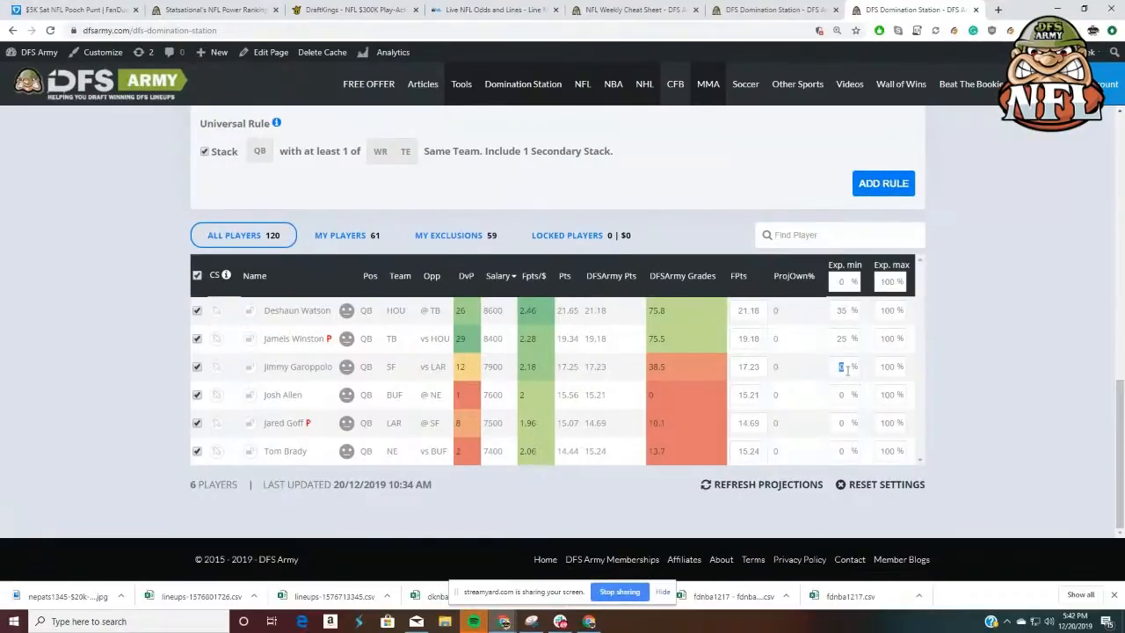
pyautogui.write('15')
# Set minimum exposures of 7% for Josh Allen, 10% for Jared Goff and 8% for Tom Brady, and change Deshaun Watson's to 30%
pyautogui.doubleClick(840, 425)
pyautogui.doubleClick(847, 308)
pyautogui.doubleClick(847, 394)
pyautogui.write('74')
pyautogui.click(841, 423)
pyautogui.scroll(2, 975, 432)
pyautogui.scroll(-2, 975, 432)
# Optimize 150 lineups on the Server in Tournament mode, with max 2 Player for players versus defense
pyautogui.scroll(5, 976, 432)
pyautogui.click(771, 239)
pyautogui.click(775, 267)
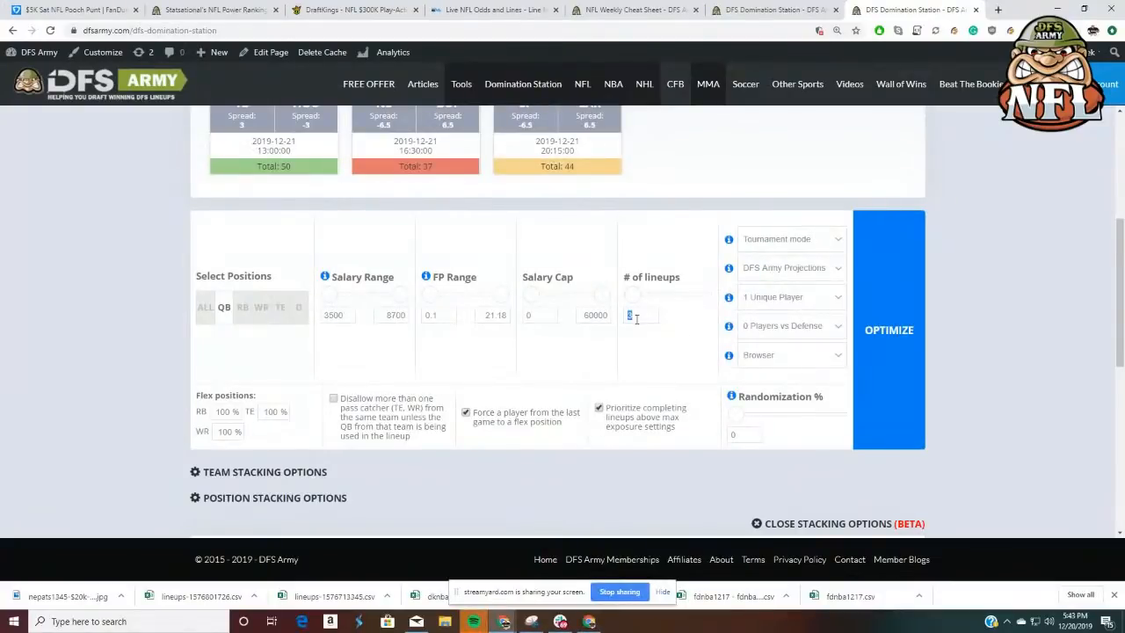
pyautogui.write('150')
pyautogui.click(803, 353)
pyautogui.click(801, 369)
pyautogui.click(804, 327)
pyautogui.click(773, 365)
pyautogui.click(884, 327)
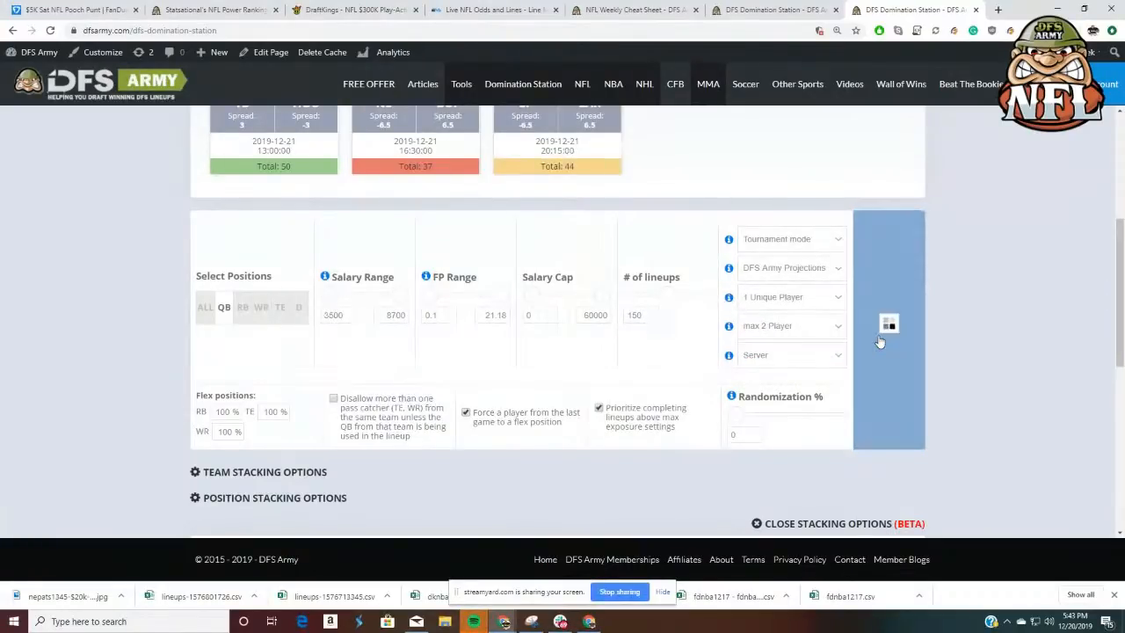
# Look through the first generated lineups, checking their quarterback stacks and secondary stacks
pyautogui.scroll(-3, 1011, 339)
pyautogui.scroll(-3, 1011, 339)
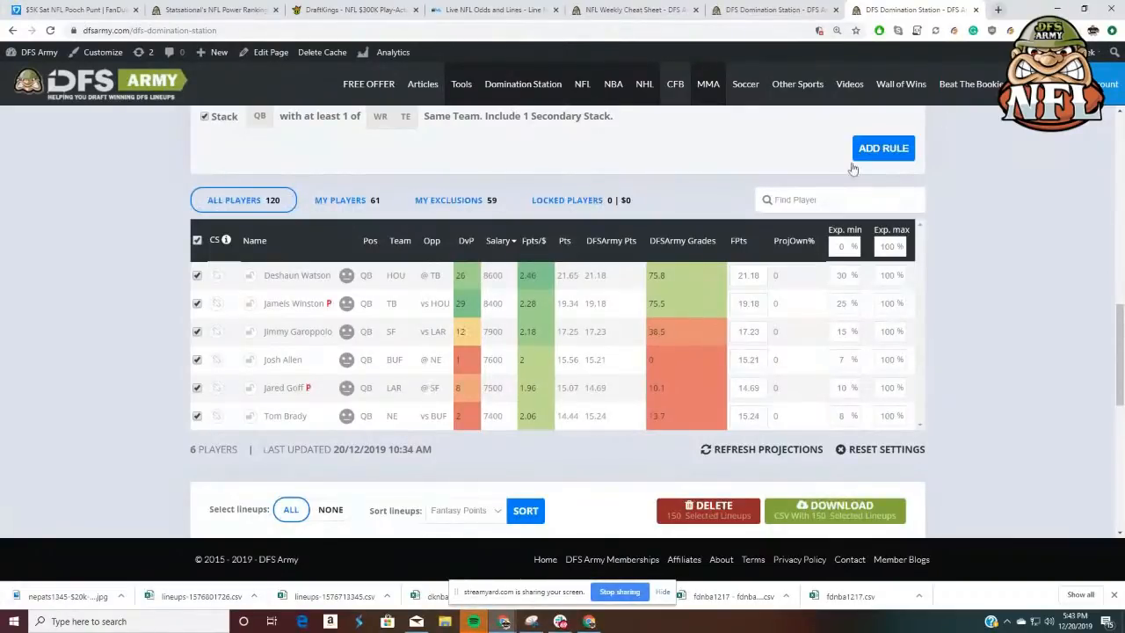
pyautogui.scroll(-6, 1044, 256)
pyautogui.scroll(1, 1044, 256)
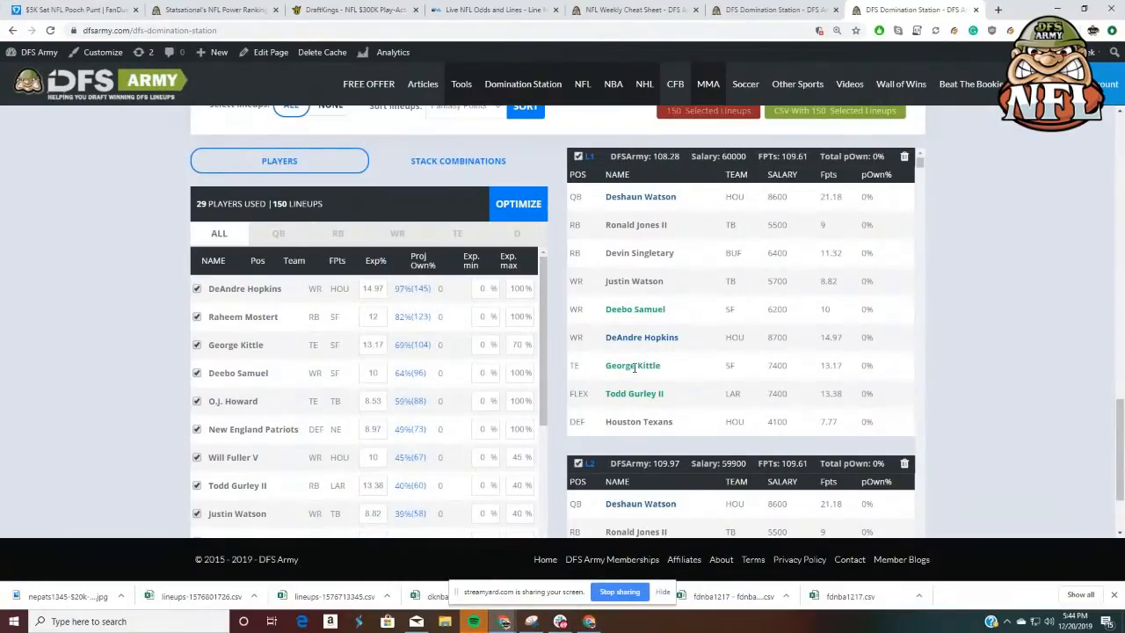
pyautogui.scroll(-3, 664, 321)
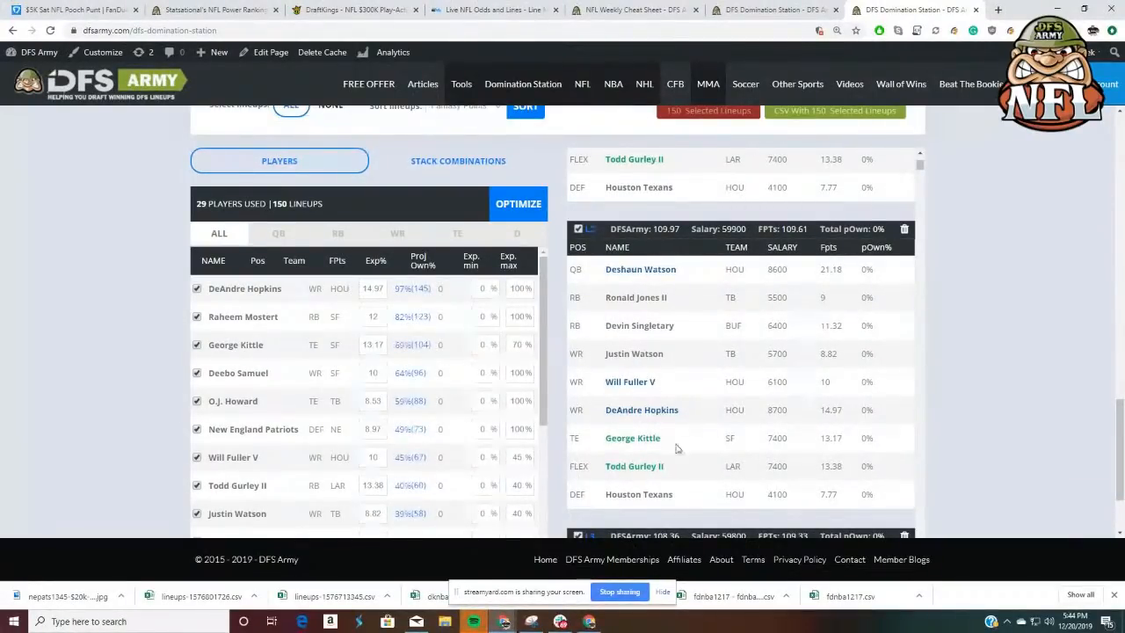
pyautogui.scroll(-3, 695, 434)
pyautogui.scroll(2, 653, 246)
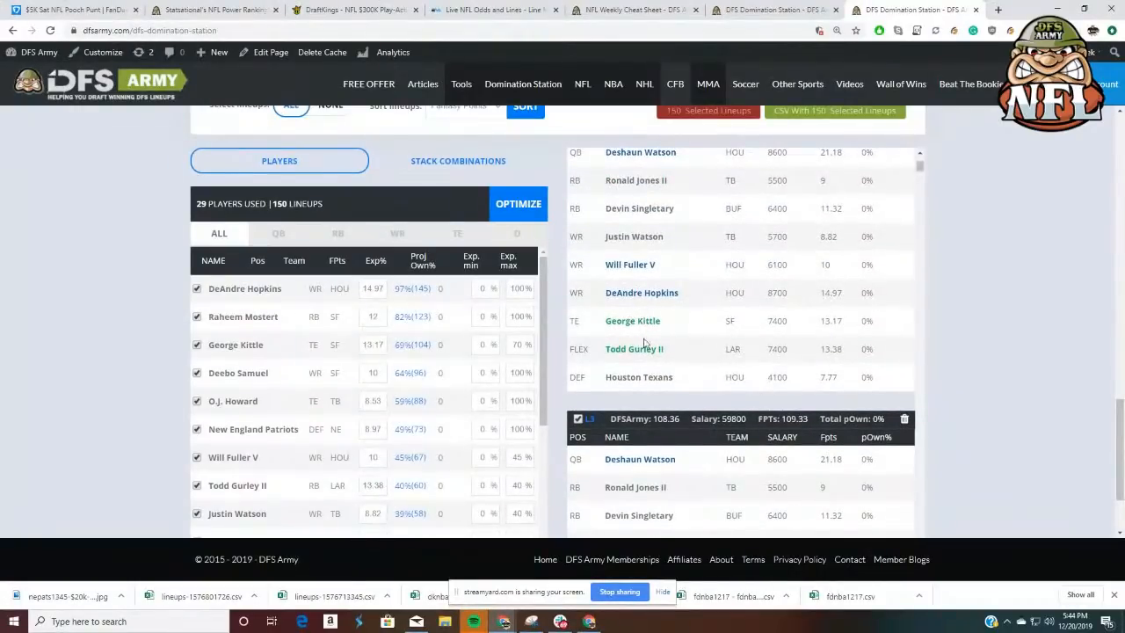
pyautogui.scroll(-9, 631, 334)
pyautogui.scroll(-2, 712, 397)
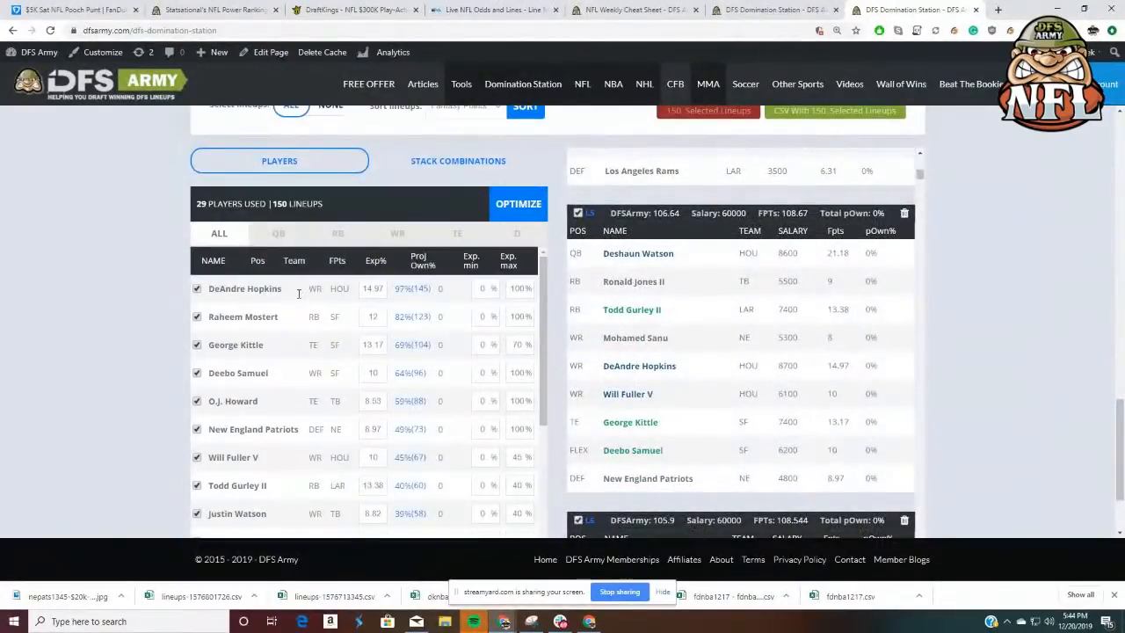
# Examine the player exposures of the generated lineups by position for quarterbacks, running backs, wide receivers and tight ends
pyautogui.click(277, 233)
pyautogui.scroll(-1, 153, 255)
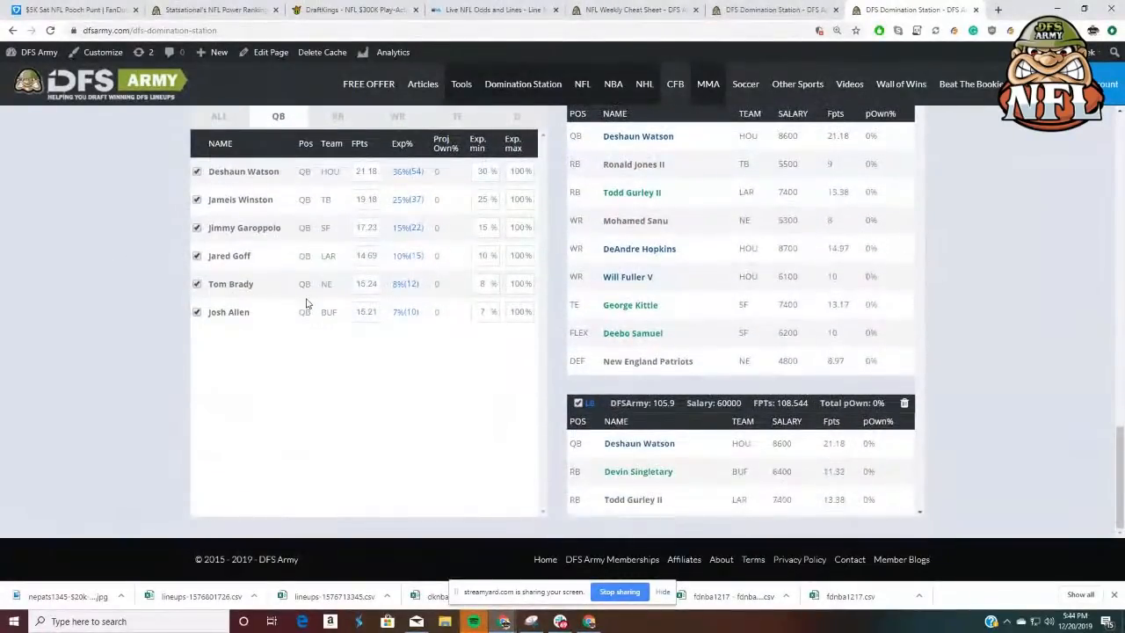
pyautogui.scroll(1, 428, 326)
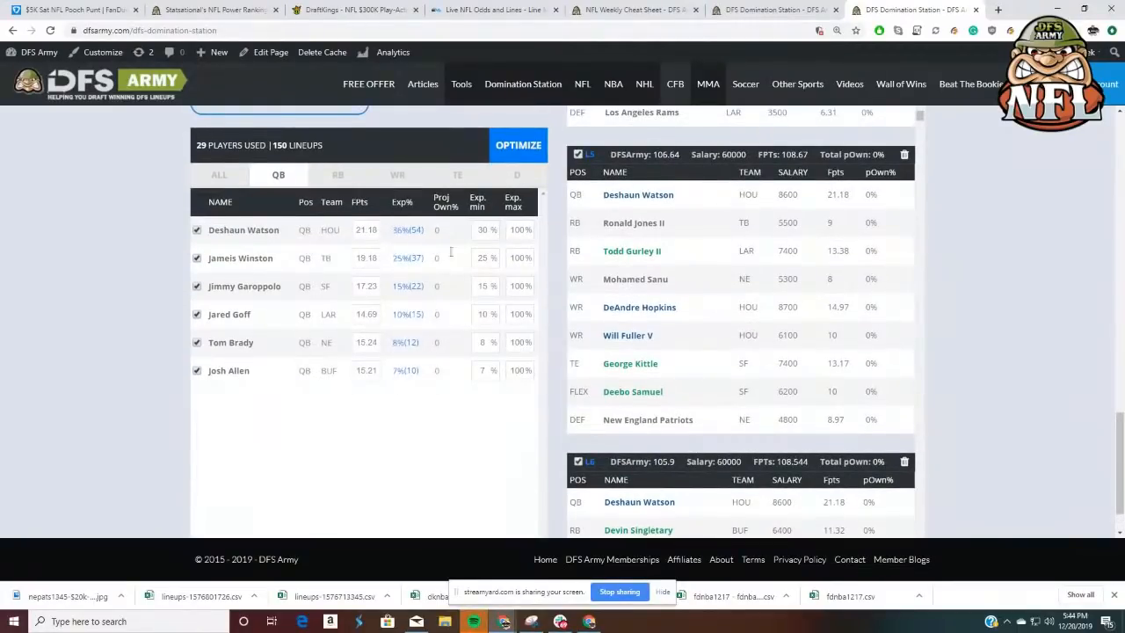
pyautogui.click(325, 179)
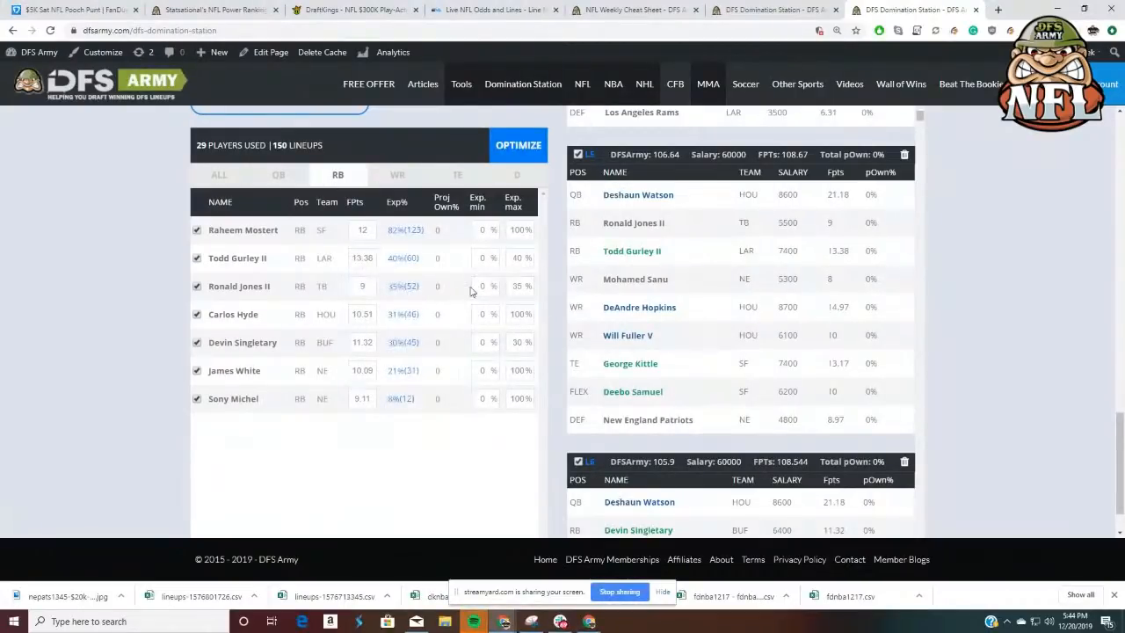
pyautogui.click(401, 177)
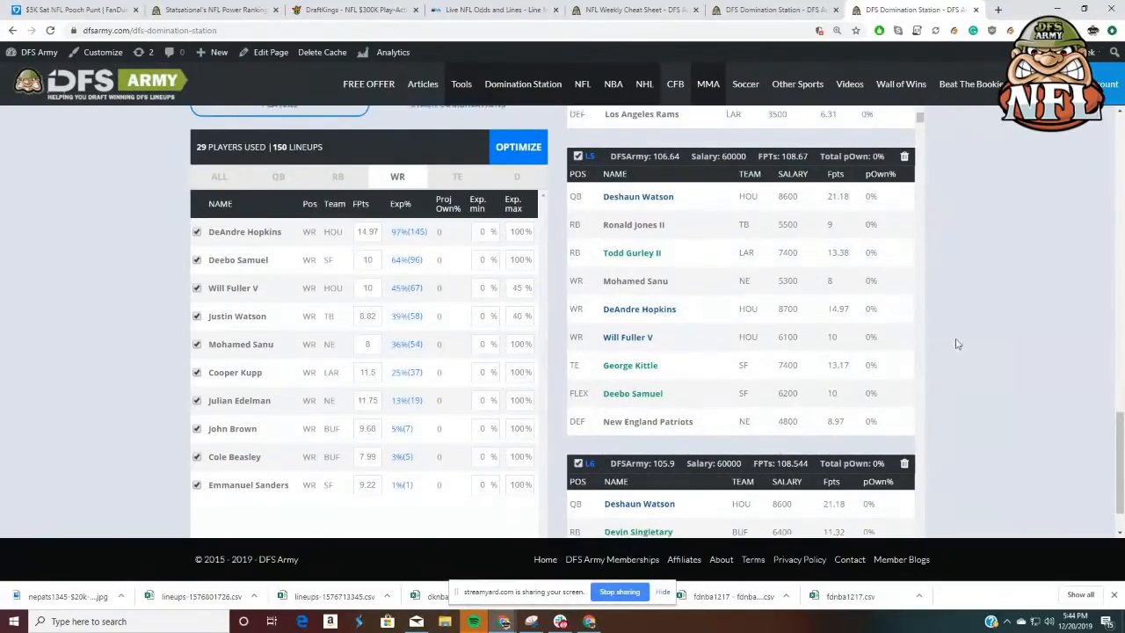
pyautogui.scroll(10, 955, 343)
pyautogui.scroll(-10, 967, 338)
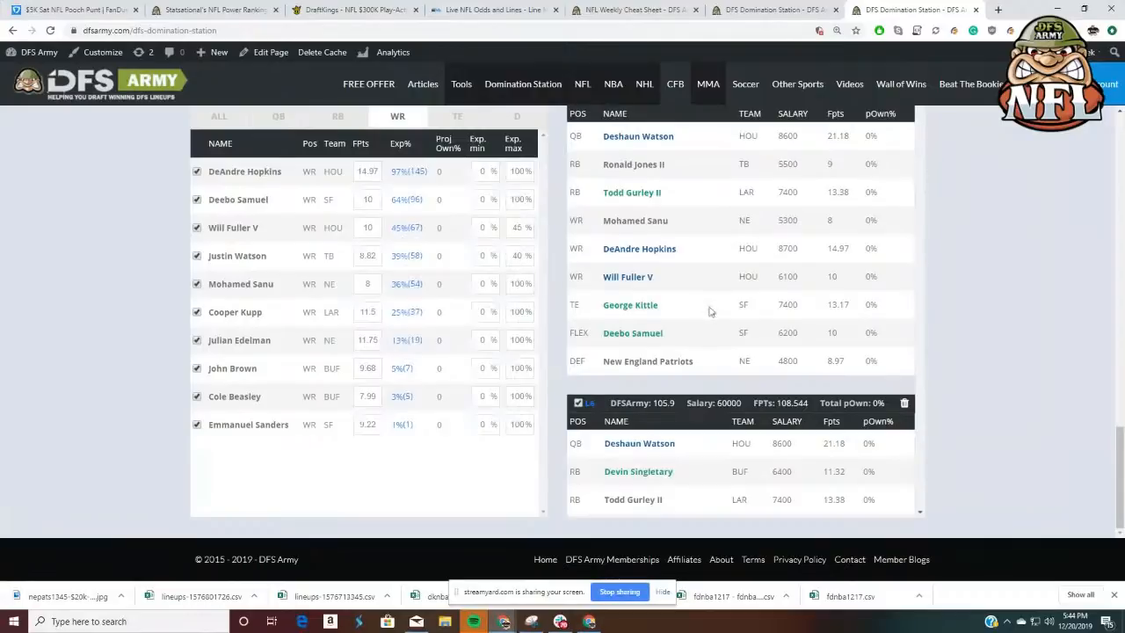
pyautogui.click(453, 120)
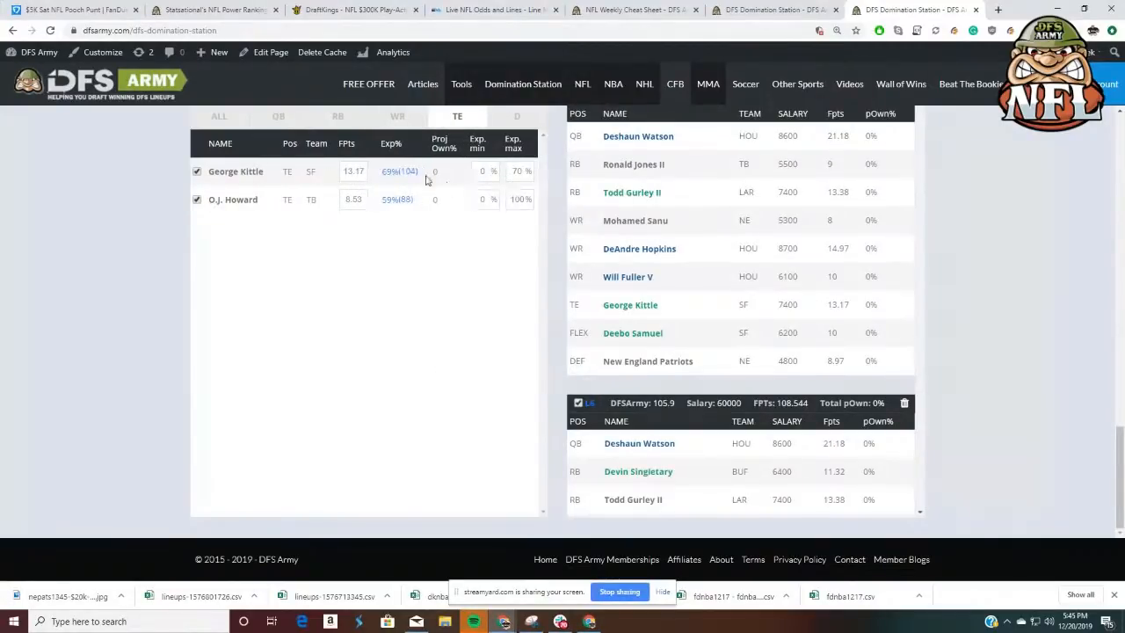
# Change the unique players requirement and re-optimize the 150 lineups
pyautogui.scroll(15, 991, 329)
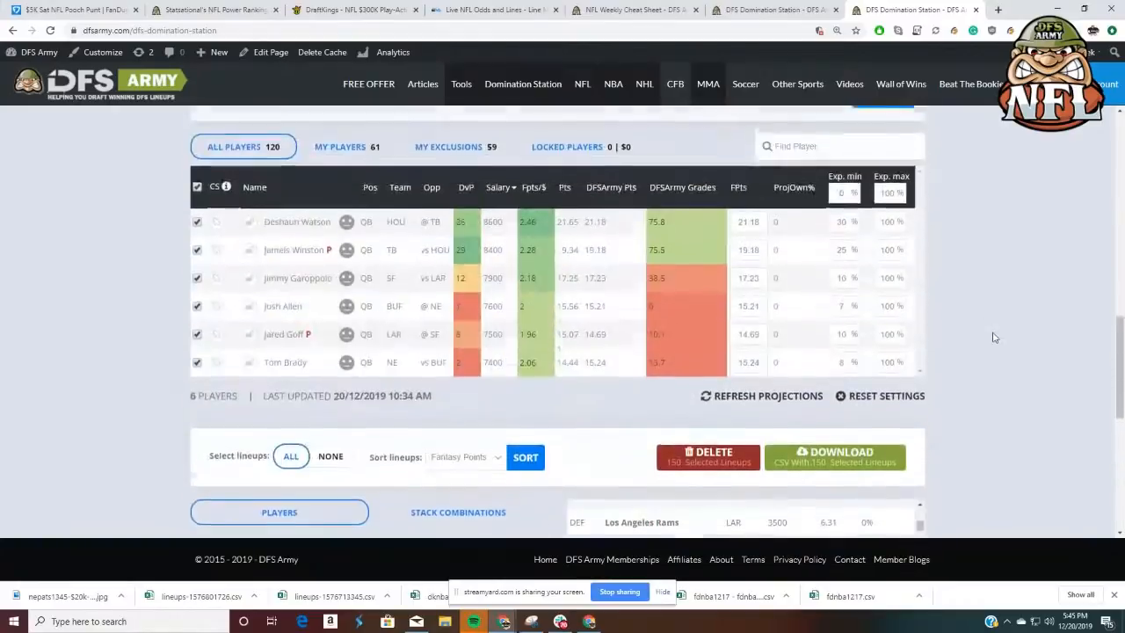
pyautogui.scroll(-1, 931, 347)
pyautogui.click(804, 211)
pyautogui.click(773, 248)
pyautogui.click(870, 240)
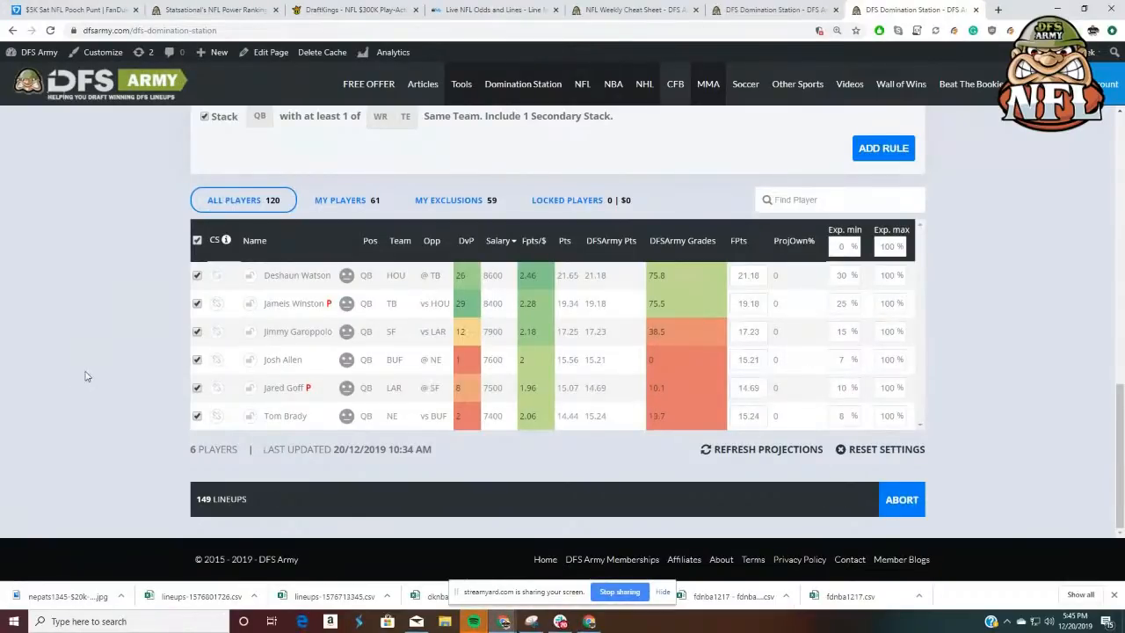
# Review the new quarterback and running back exposures and set Carlos Hyde's maximum exposure to 10%
pyautogui.scroll(-1, 87, 375)
pyautogui.scroll(-4, 86, 375)
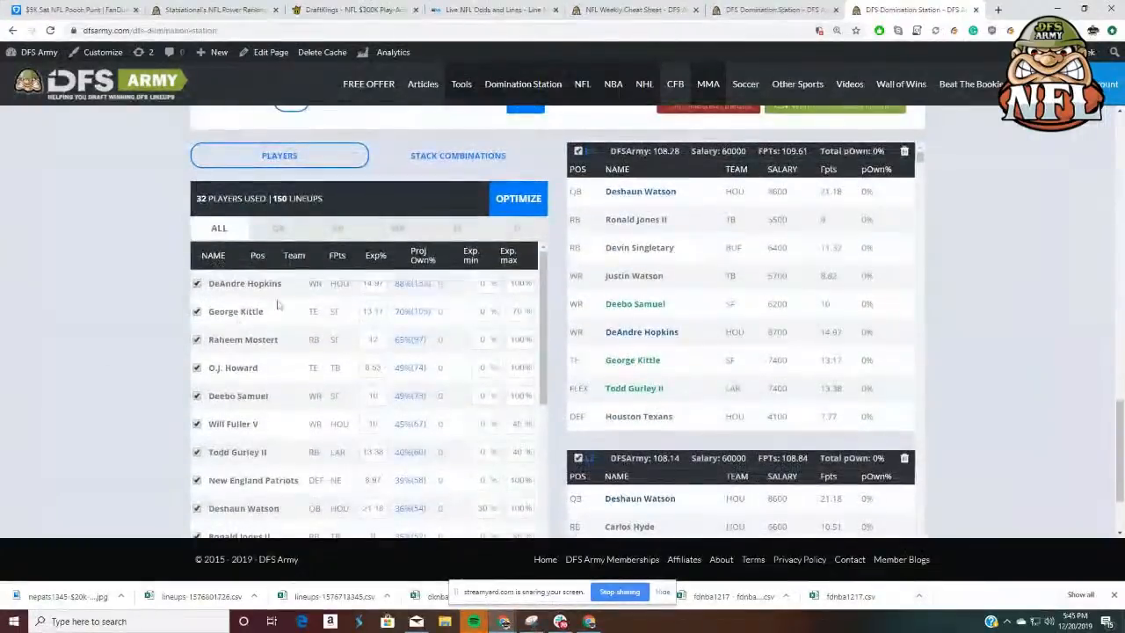
pyautogui.click(278, 228)
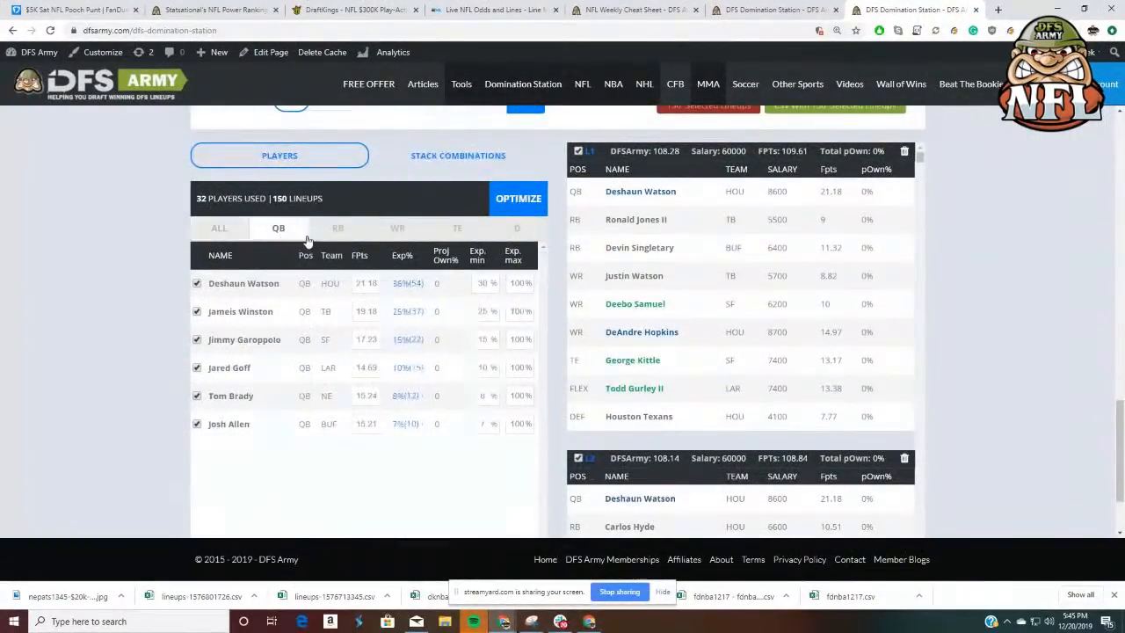
pyautogui.click(338, 230)
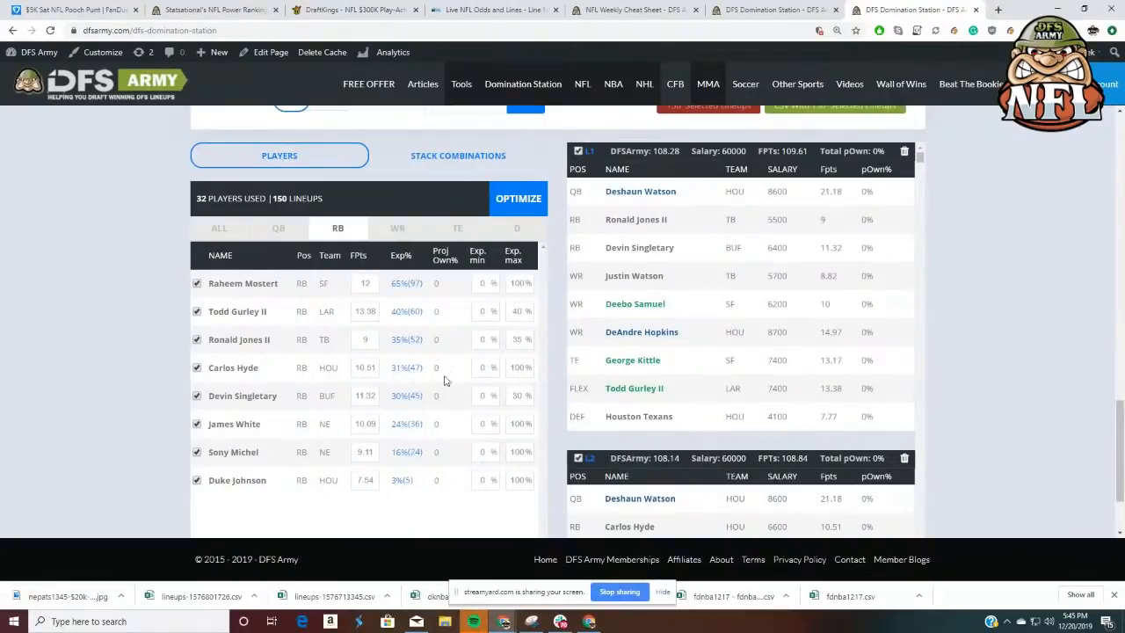
pyautogui.doubleClick(518, 367)
pyautogui.write('10')
# Set the maximum exposure of wide receiver DeAndre Hopkins to 65% and tight end O.J. Howard to 25%
pyautogui.click(409, 230)
pyautogui.scroll(-1, 211, 278)
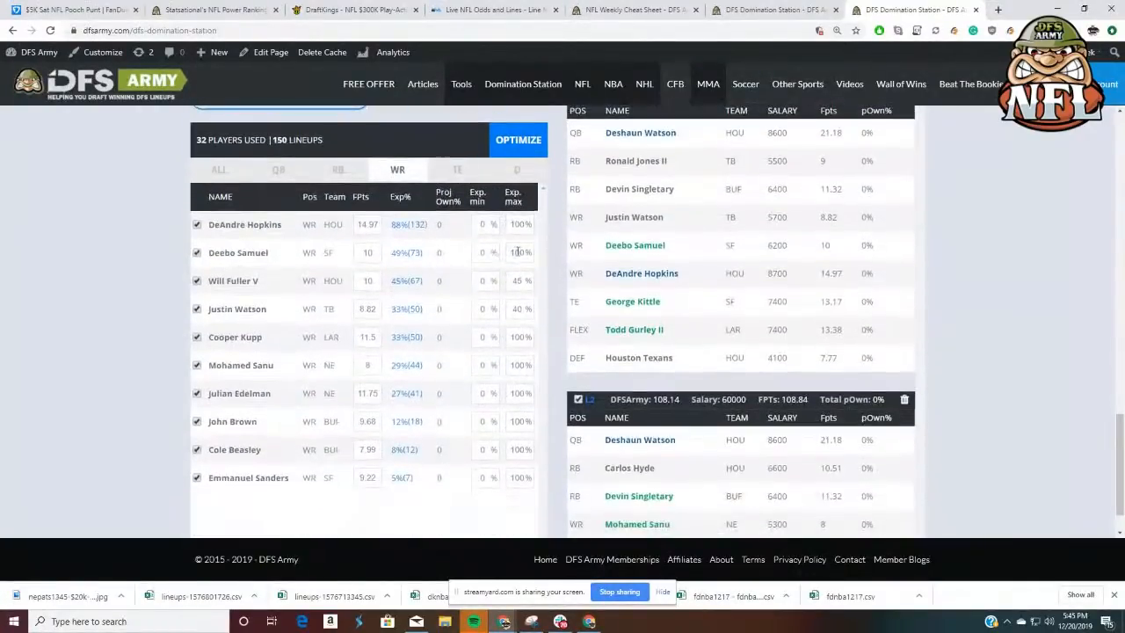
pyautogui.doubleClick(520, 227)
pyautogui.write('65')
pyautogui.scroll(1, 430, 318)
pyautogui.click(455, 227)
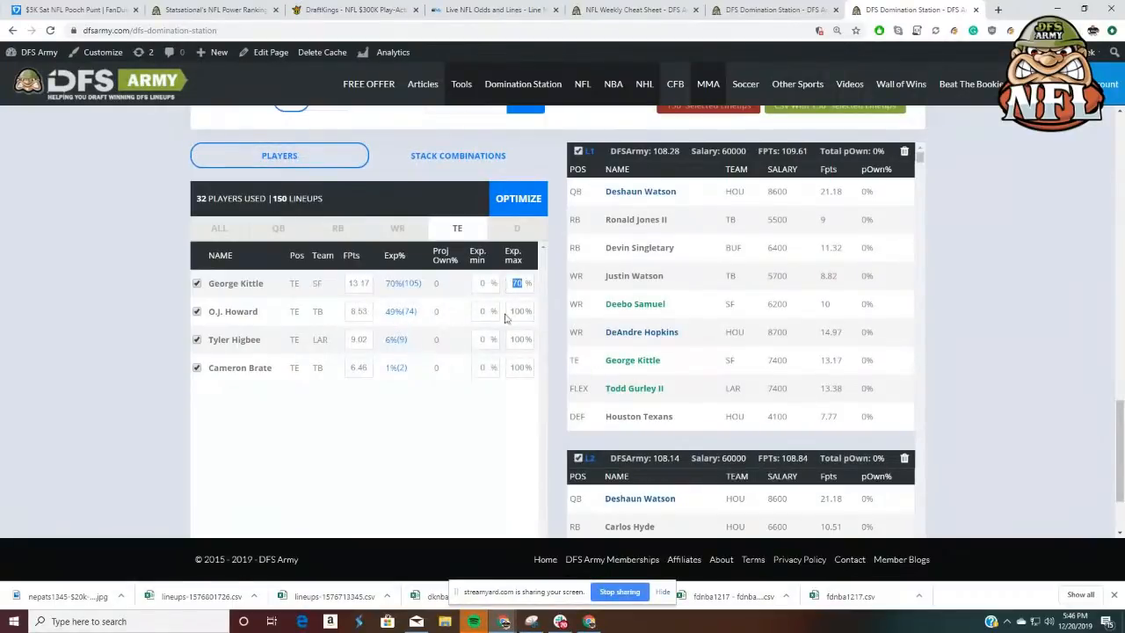
pyautogui.click(537, 317)
pyautogui.write('25')
# Adjust the maximum exposure among the defenses and re-optimize the lineups
pyautogui.click(517, 229)
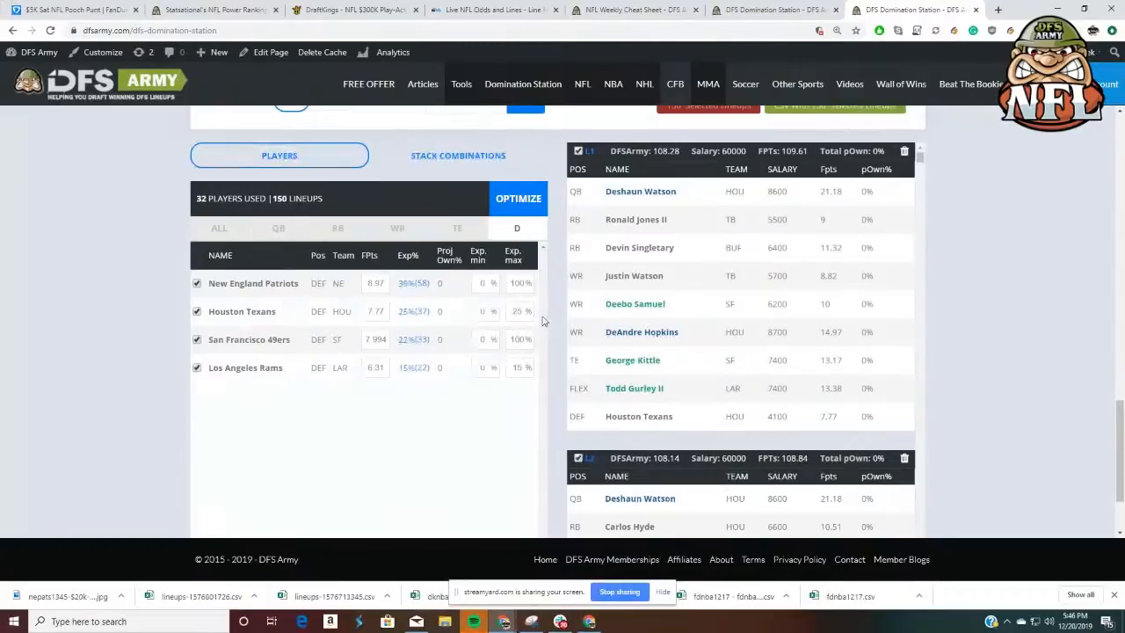
pyautogui.write('2')
pyautogui.click(538, 206)
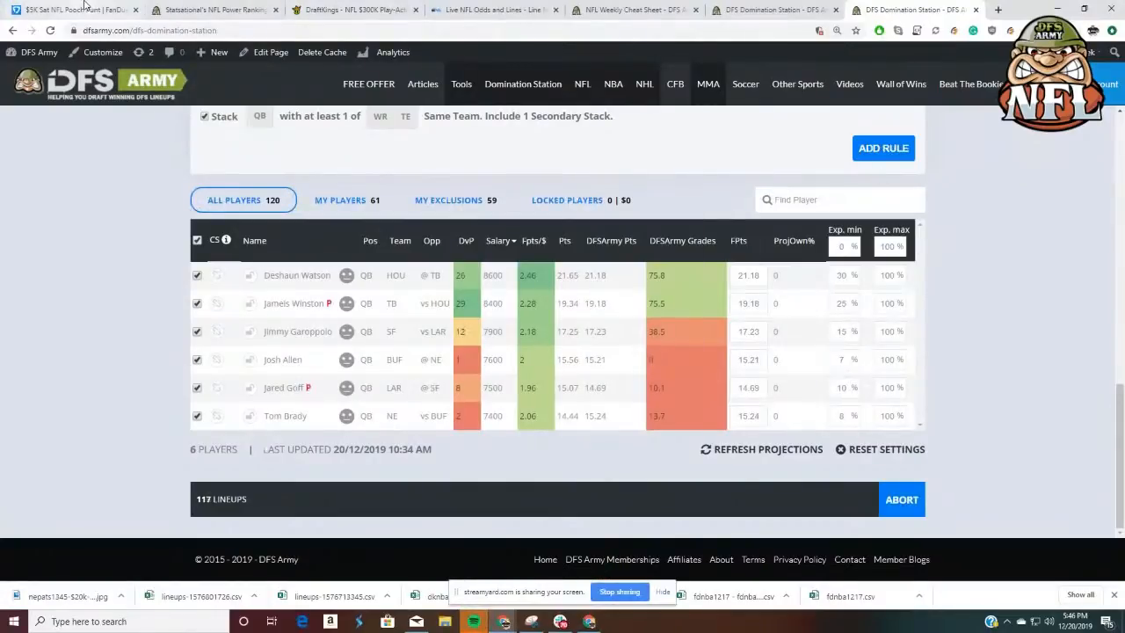
# Switch to FanDuel and browse the lobby's NFL tournaments for the Saturday slate
pyautogui.click(87, 10)
pyautogui.click(215, 82)
pyautogui.click(617, 97)
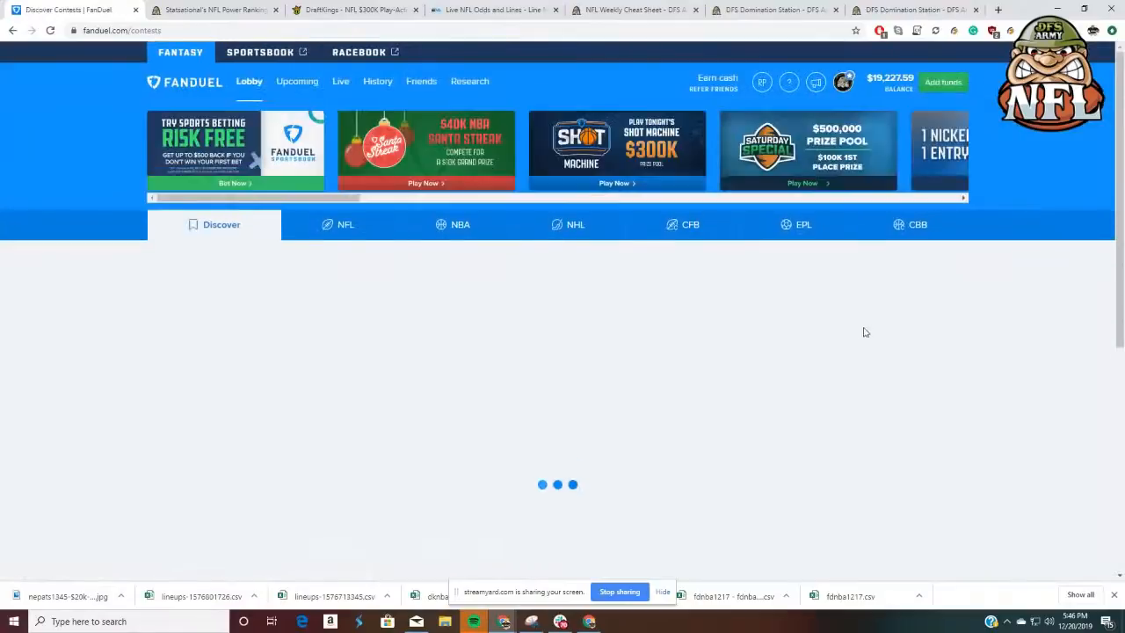
pyautogui.click(348, 232)
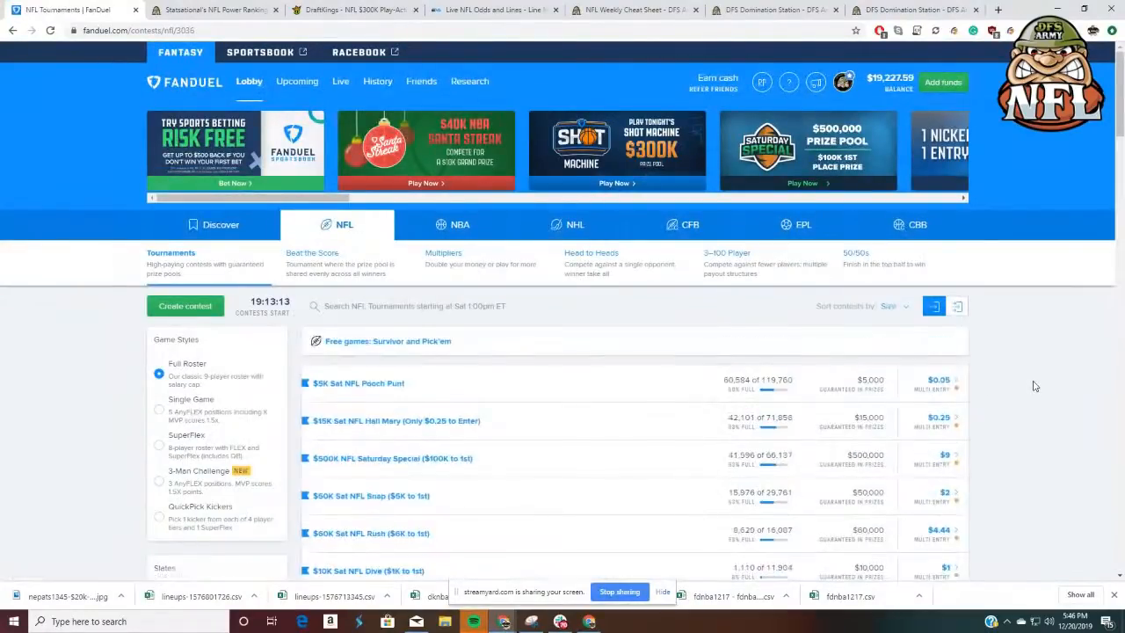
pyautogui.scroll(-2, 1034, 386)
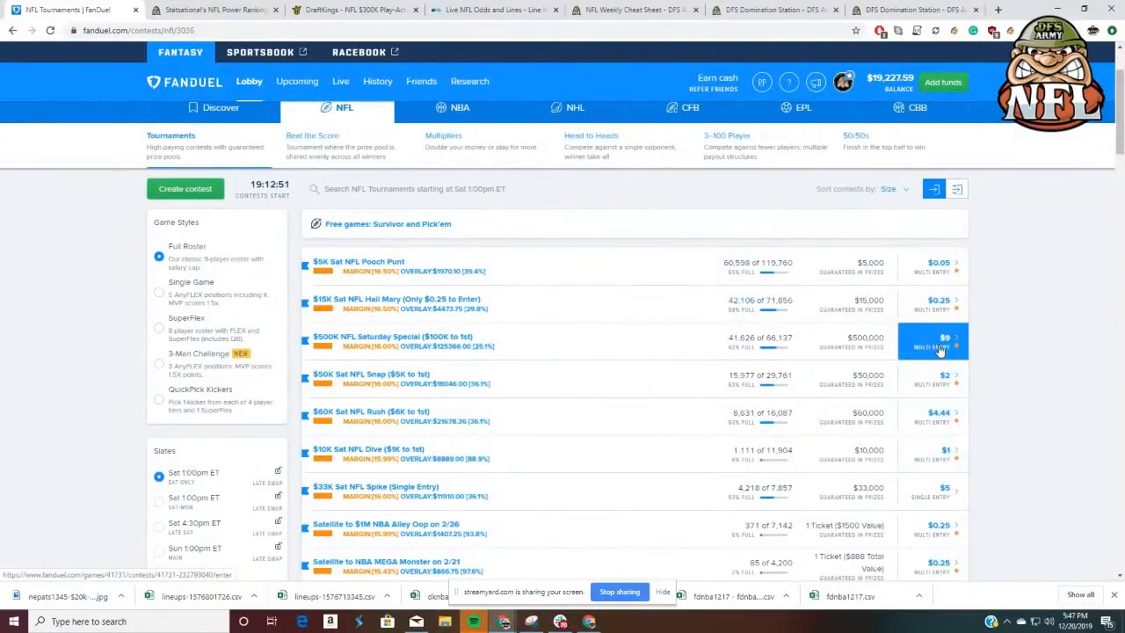
# Look over the entry fees and fill levels of FanDuel's Saturday NFL tournaments
pyautogui.scroll(-2, 941, 410)
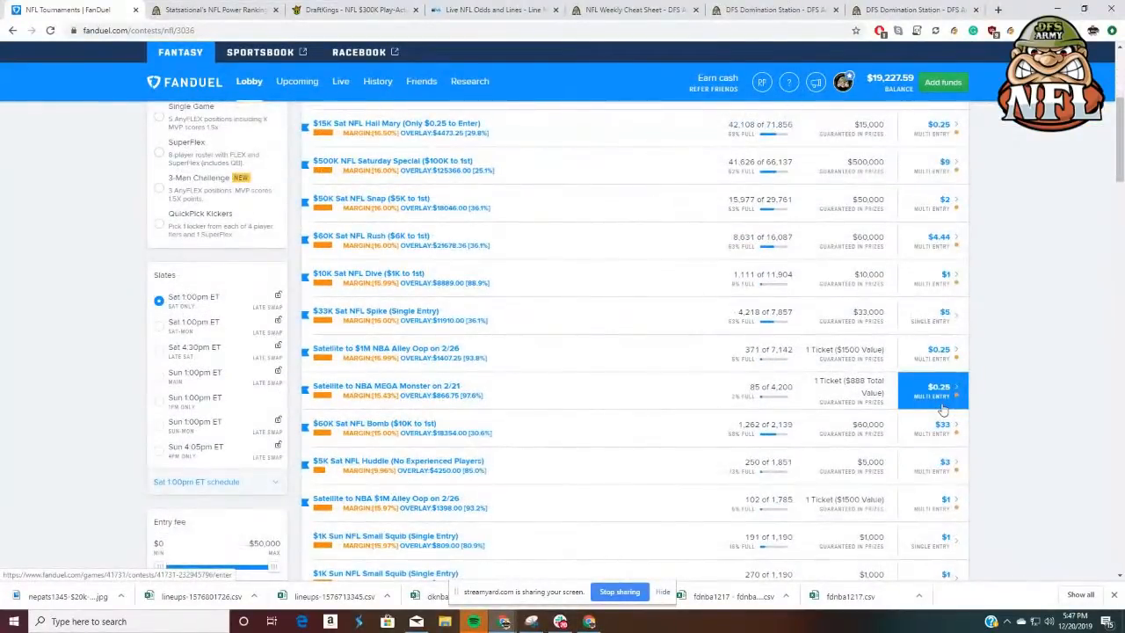
pyautogui.scroll(2, 941, 409)
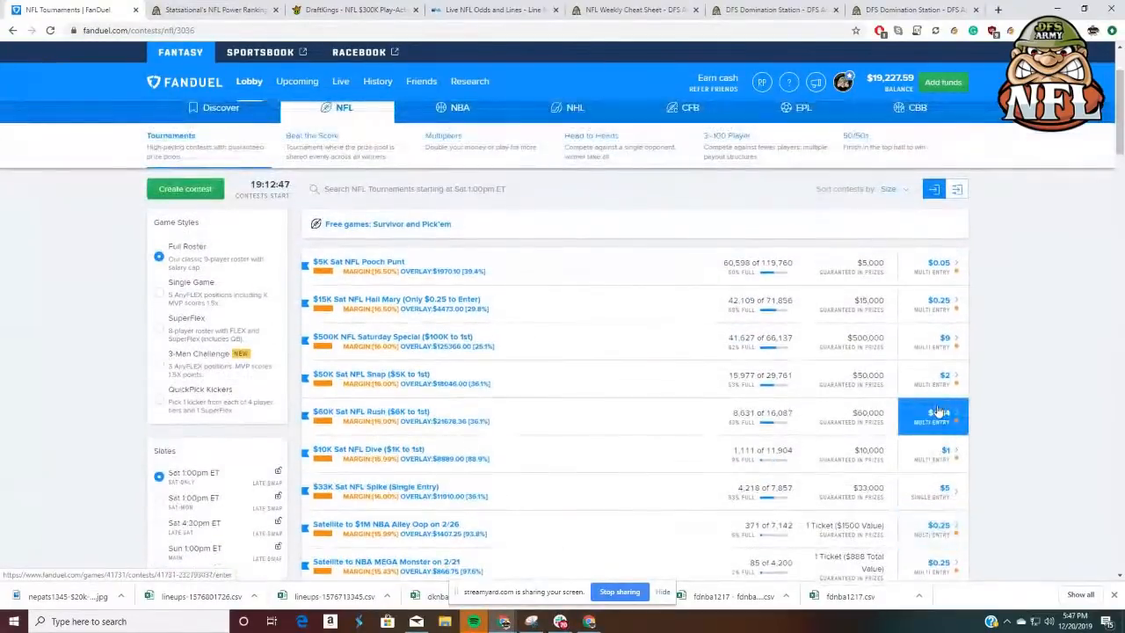
pyautogui.click(202, 9)
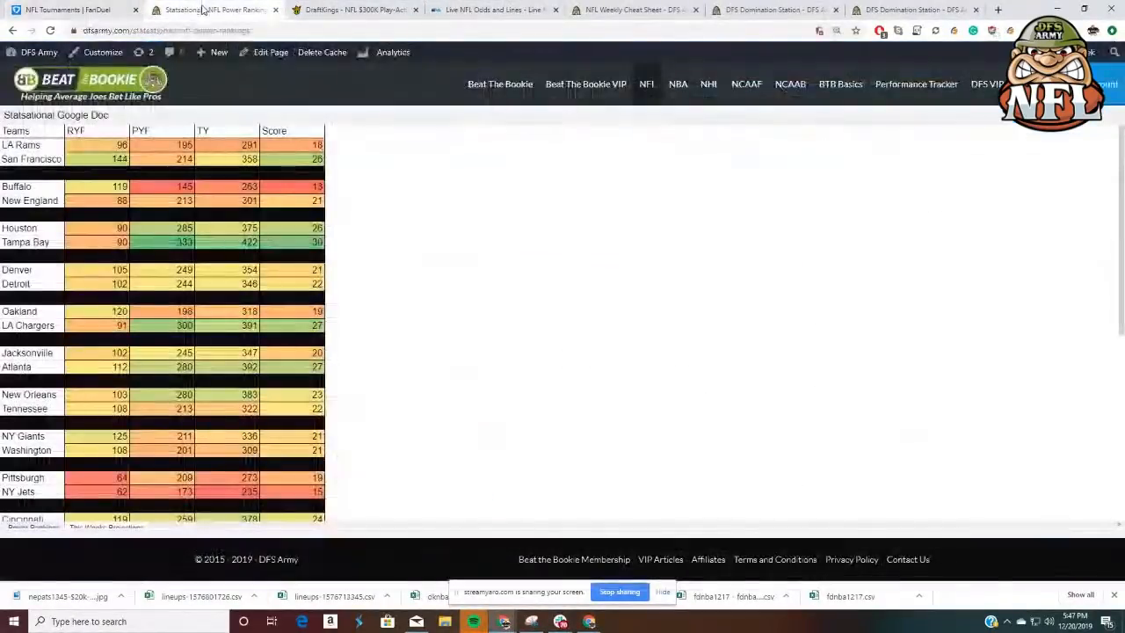
# Switch back to the universal-rule DFS Army optimizer and set Raheem Mostert's maximum exposure to 45%
pyautogui.click(892, 9)
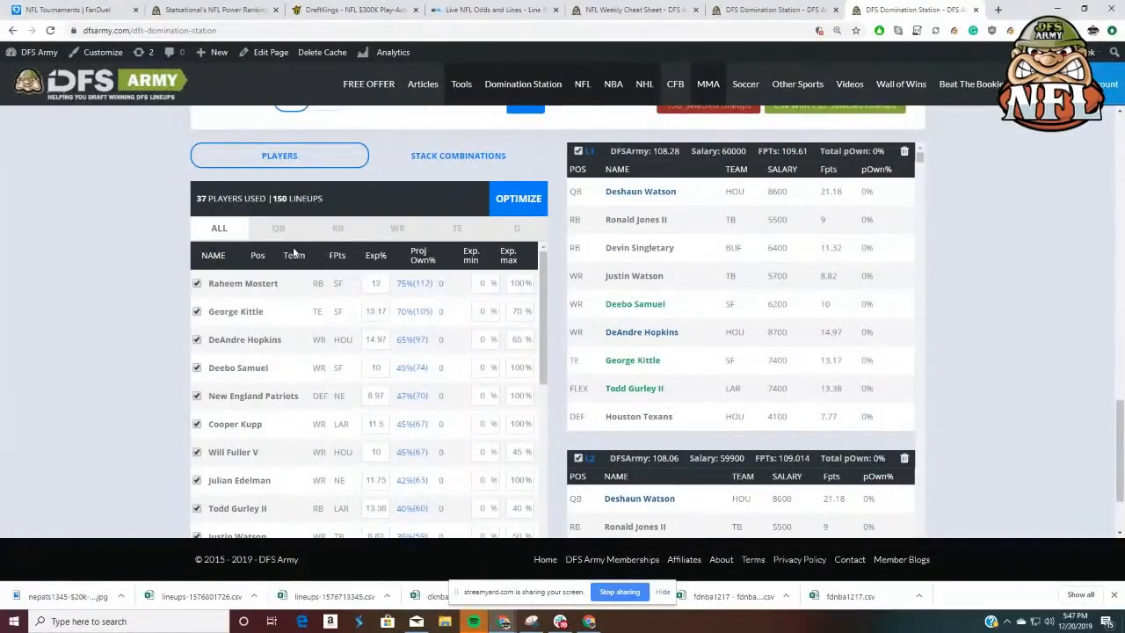
pyautogui.doubleClick(520, 286)
pyautogui.write('45')
# Check the quarterback and running back exposures and set wide receiver Deebo Samuel's maximum exposure to 35%
pyautogui.click(279, 229)
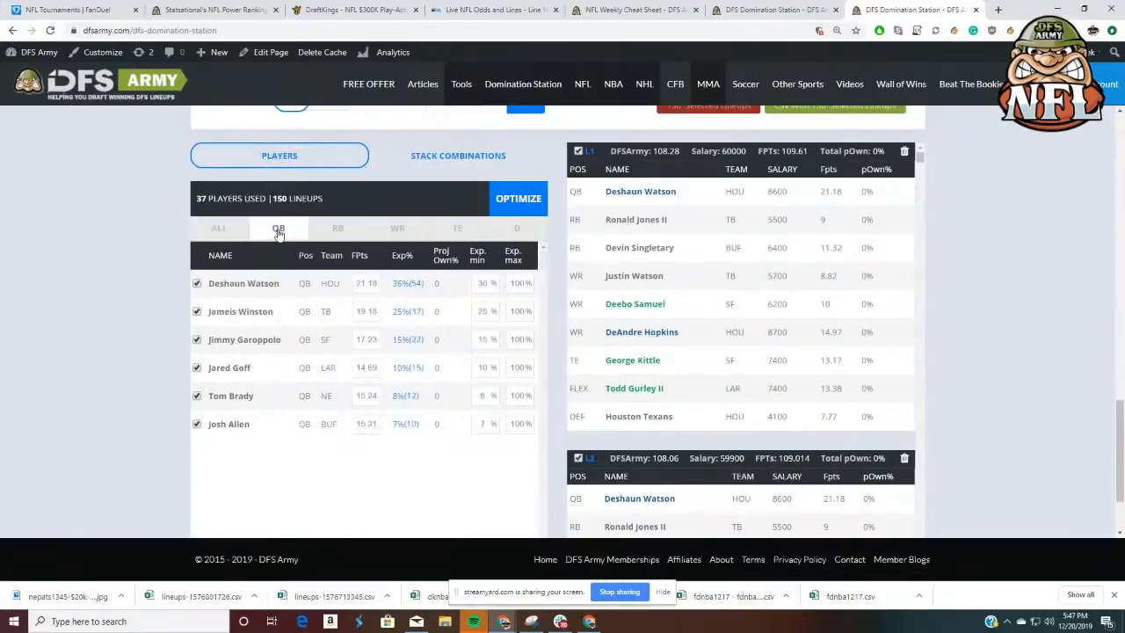
pyautogui.click(339, 230)
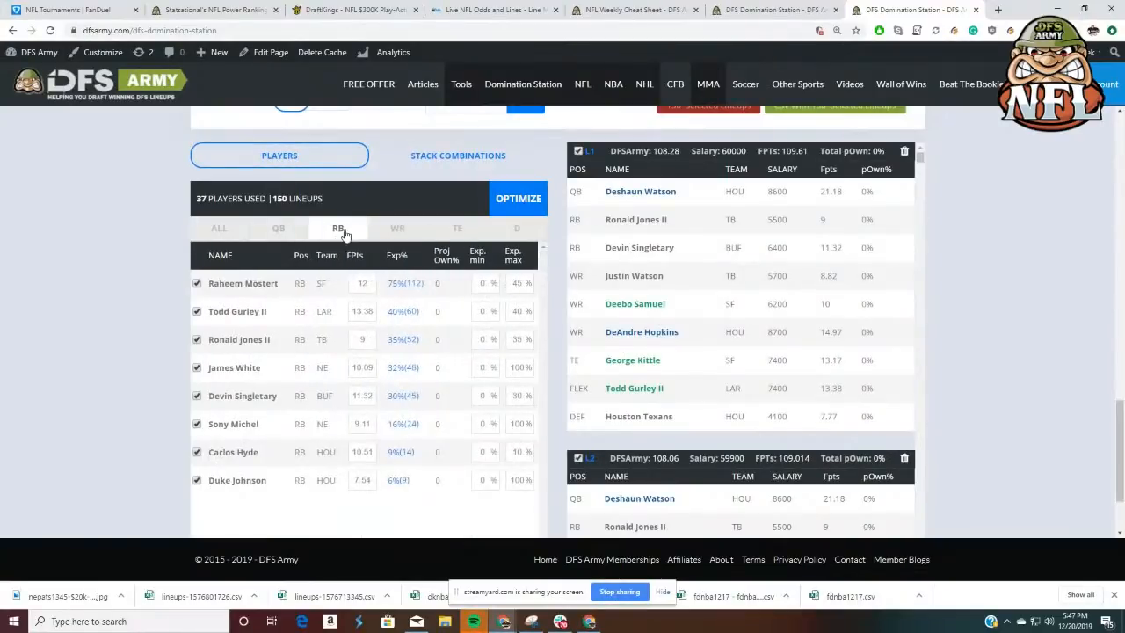
pyautogui.click(398, 237)
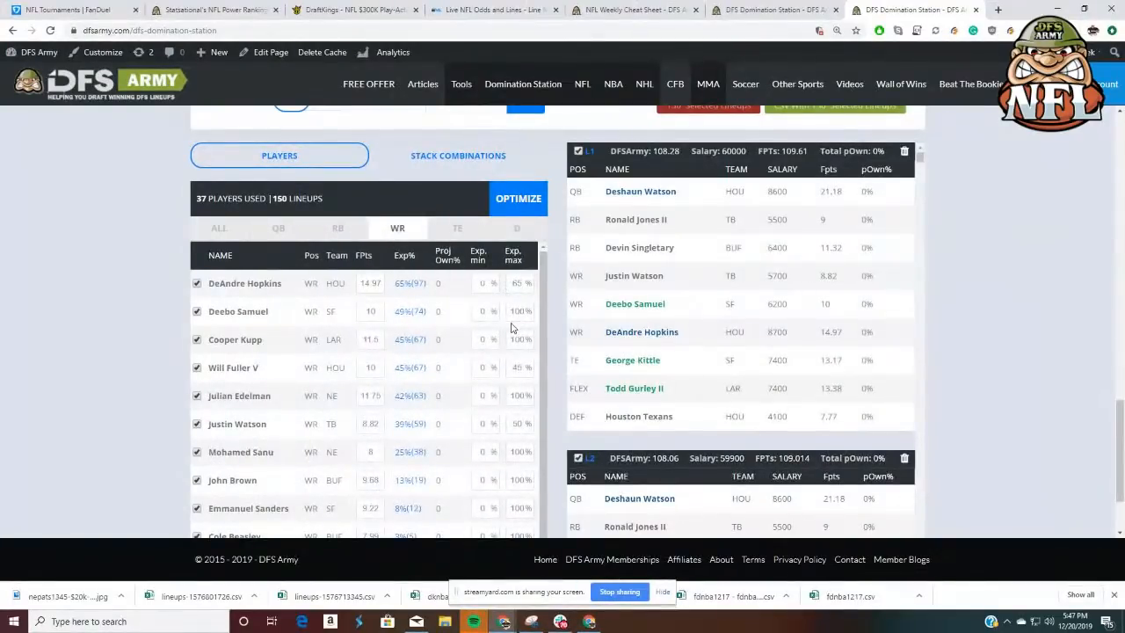
pyautogui.moveTo(510, 316); pyautogui.dragTo(539, 322)
pyautogui.write('35')
# Set the projected fantasy points of wide receivers Robert Woods and Breshad Perriman to 11 each
pyautogui.doubleClick(519, 339)
pyautogui.scroll(-2, 275, 361)
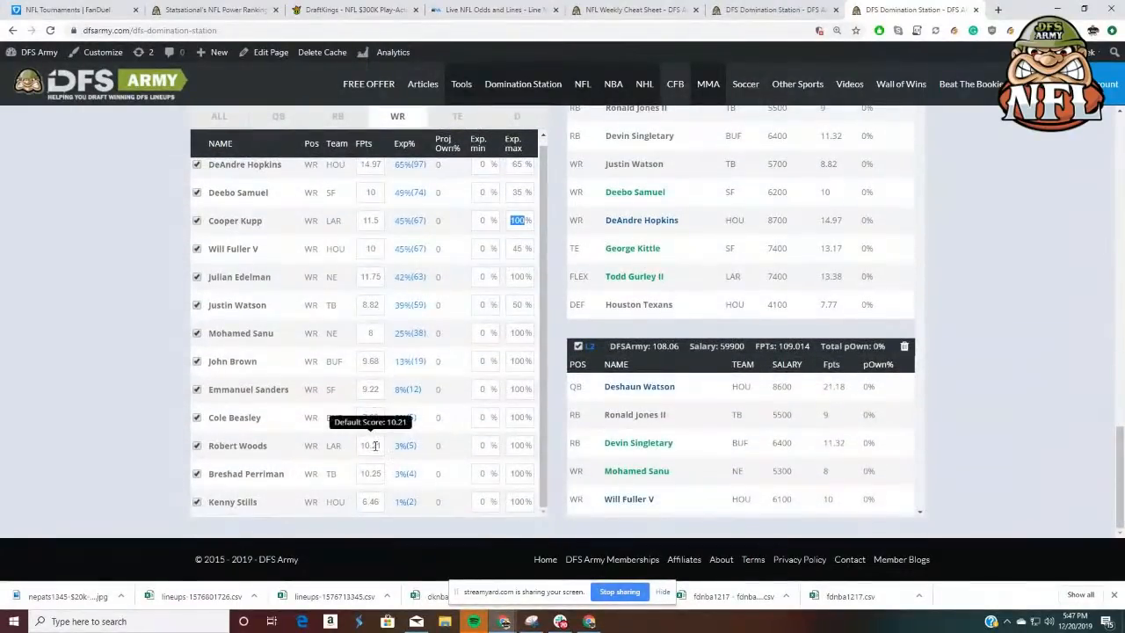
pyautogui.doubleClick(371, 446)
pyautogui.write('11')
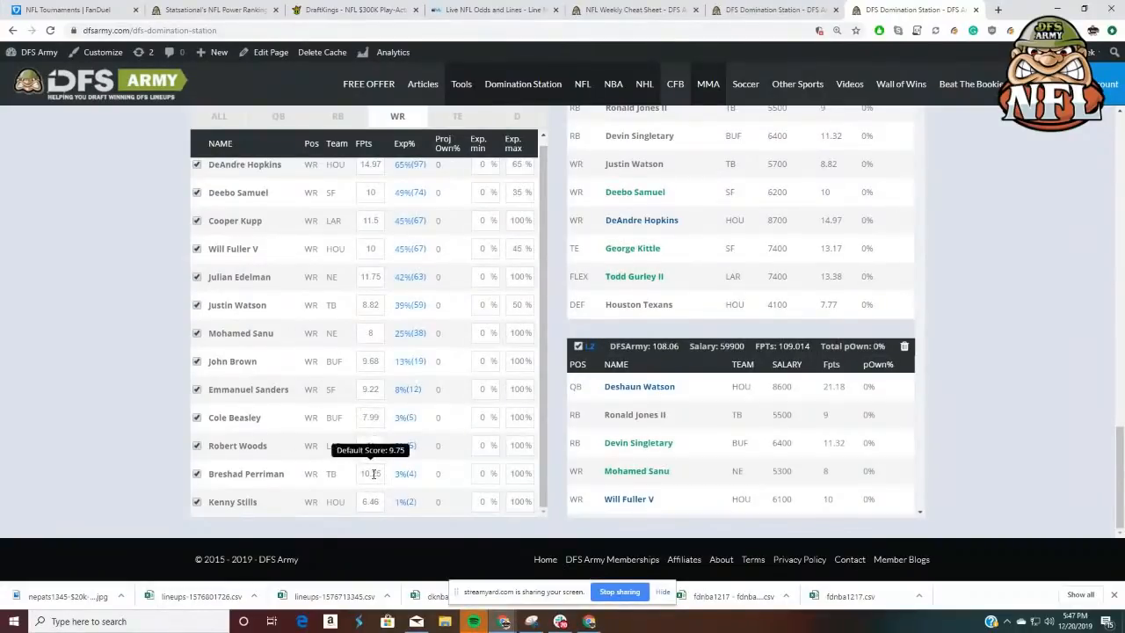
pyautogui.doubleClick(374, 473)
pyautogui.write('10')
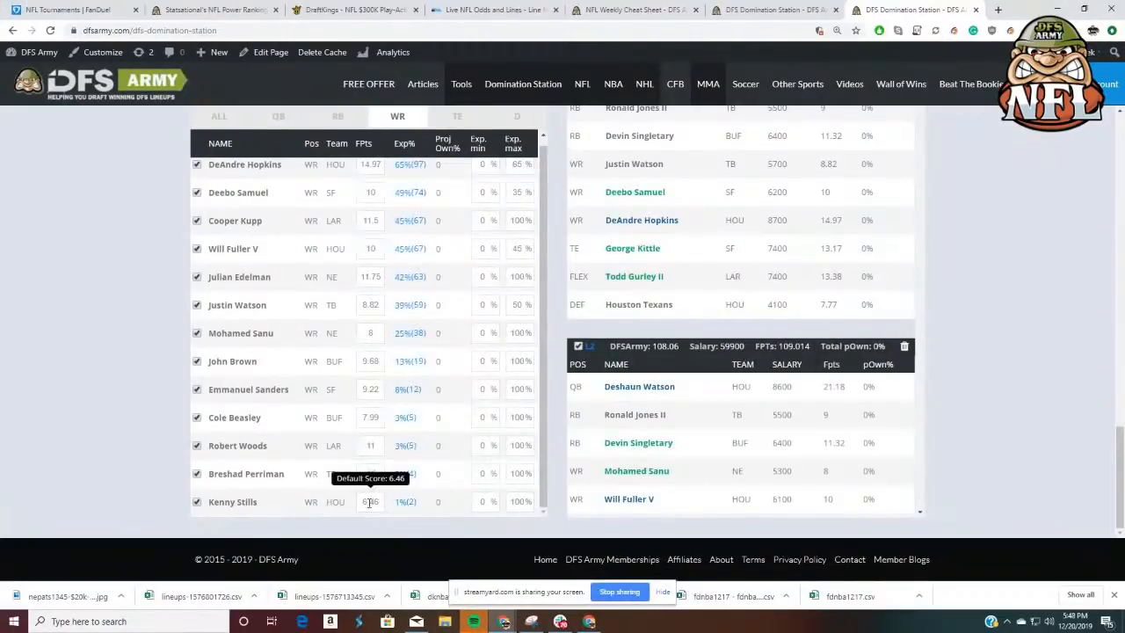
# Review the remaining wide receiver projections and the tight end, defense and running back exposures
pyautogui.doubleClick(369, 502)
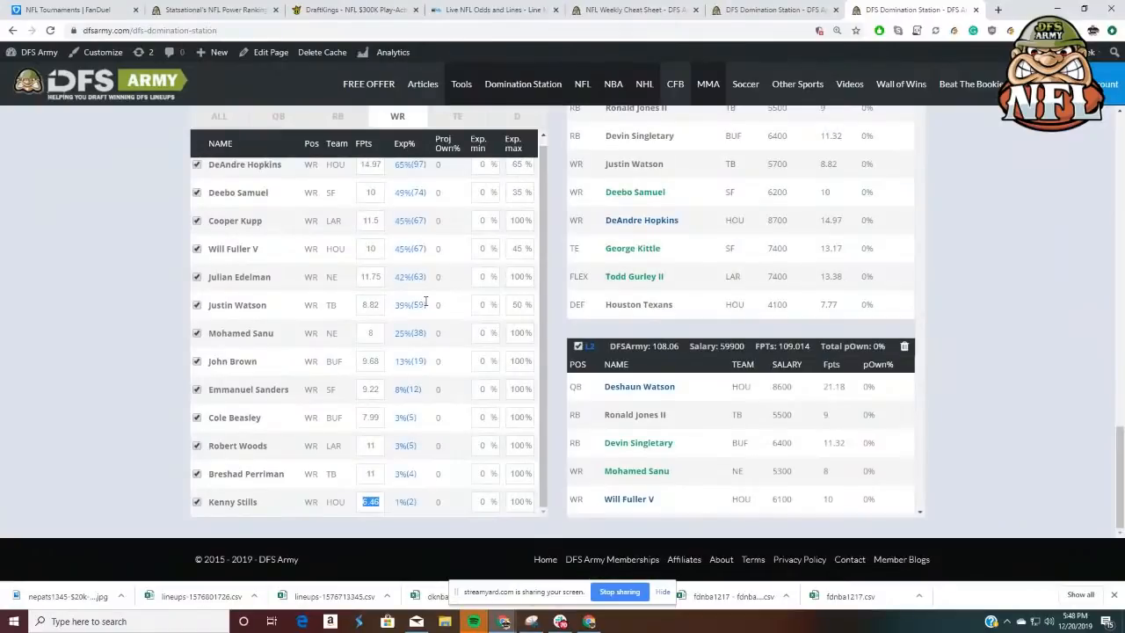
pyautogui.scroll(1, 425, 302)
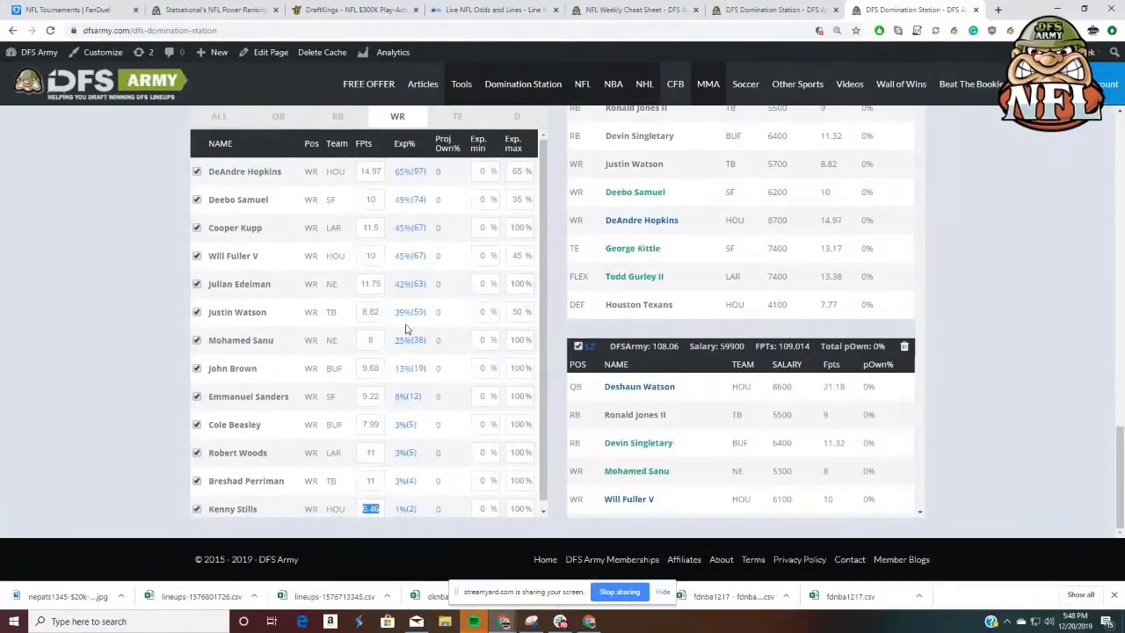
pyautogui.click(463, 121)
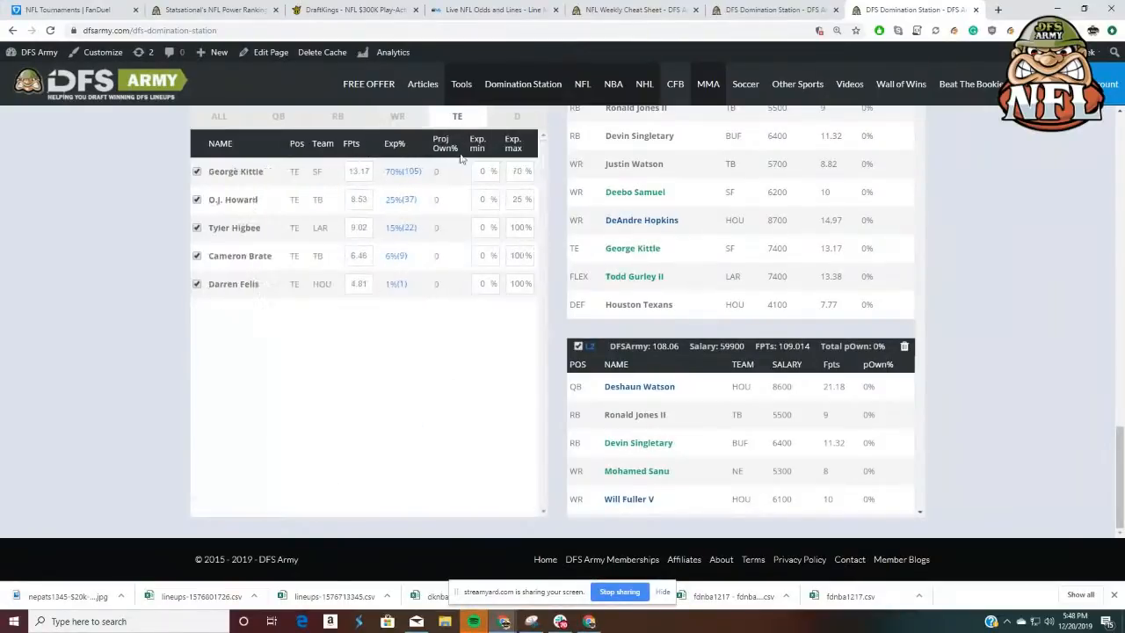
pyautogui.click(517, 117)
pyautogui.click(337, 117)
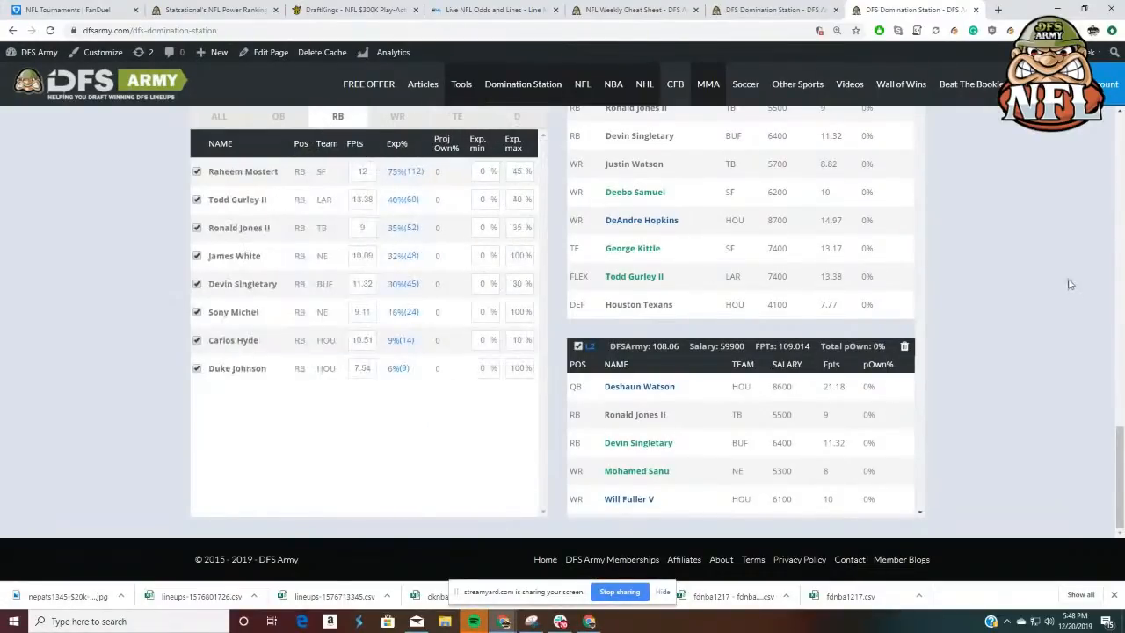
# Re-optimize the lineups with the universal stack rule and the updated exposures and projections
pyautogui.scroll(10, 1070, 283)
pyautogui.scroll(-5, 950, 333)
pyautogui.scroll(8, 941, 321)
pyautogui.scroll(-2, 884, 254)
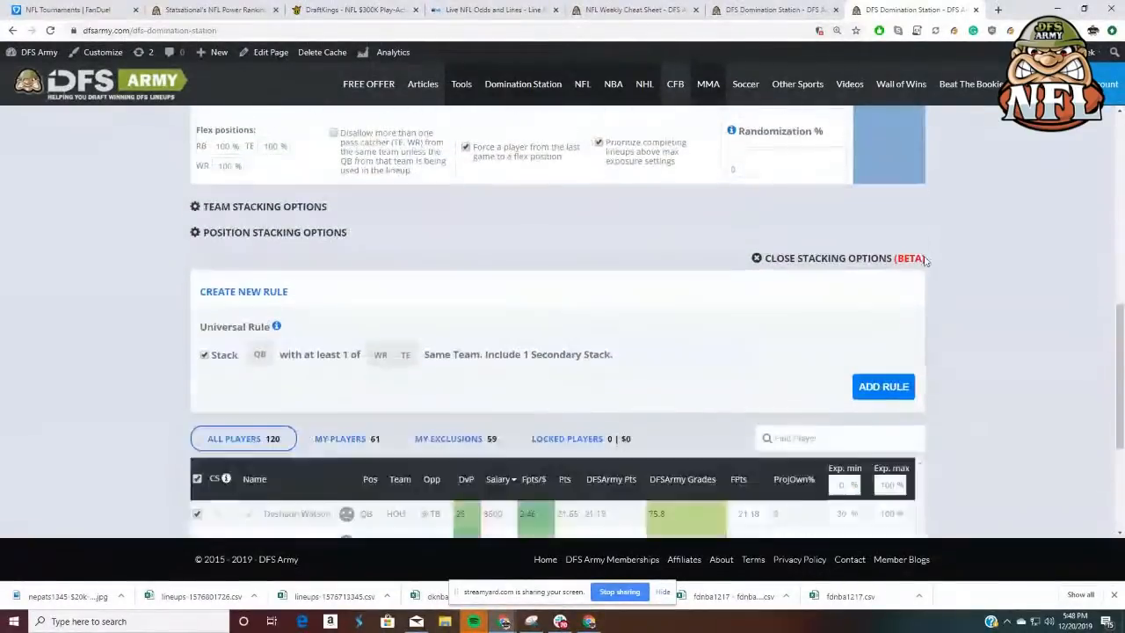
pyautogui.scroll(-3, 926, 262)
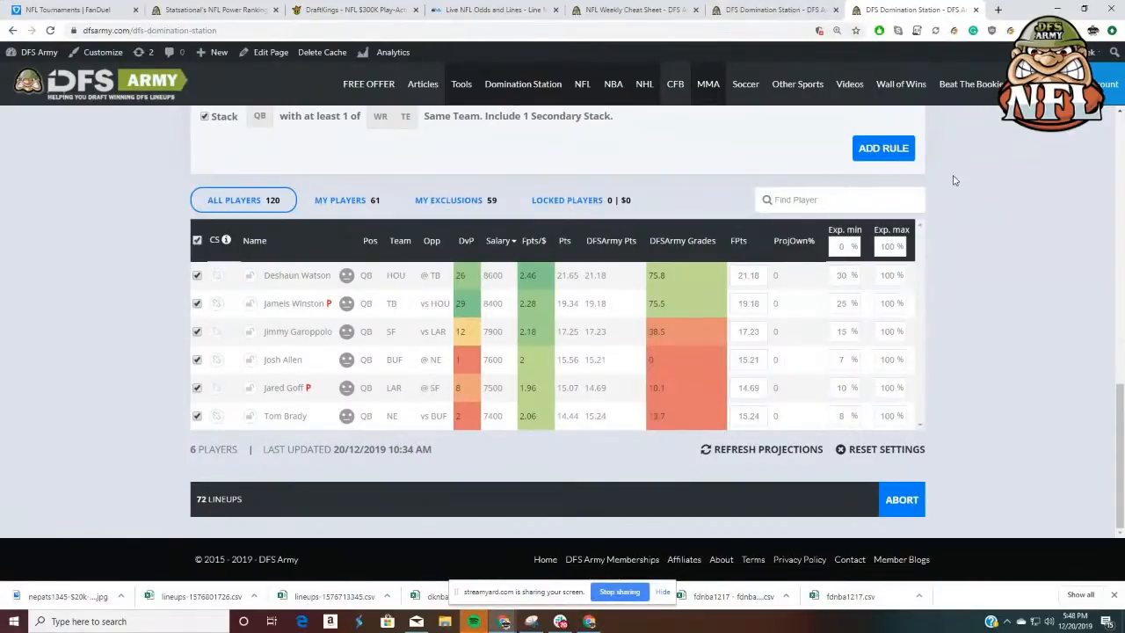
pyautogui.scroll(2, 210, 200)
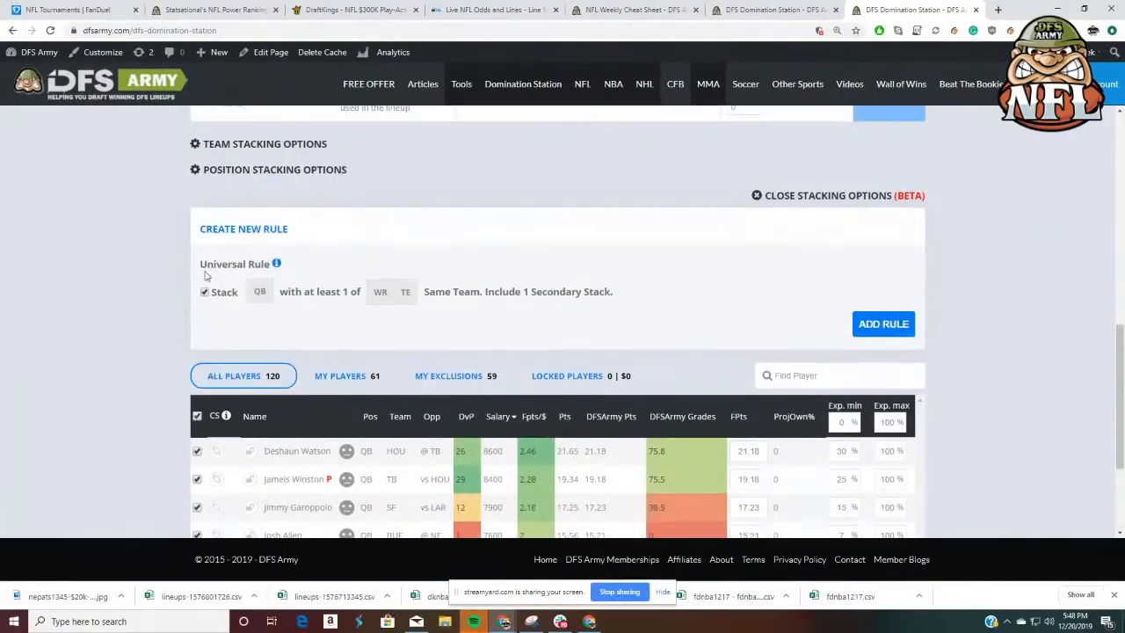
# Switch to the other Domination Station build with the individual stack rules and open its lineups' stack combinations
pyautogui.click(756, 10)
pyautogui.scroll(-10, 406, 280)
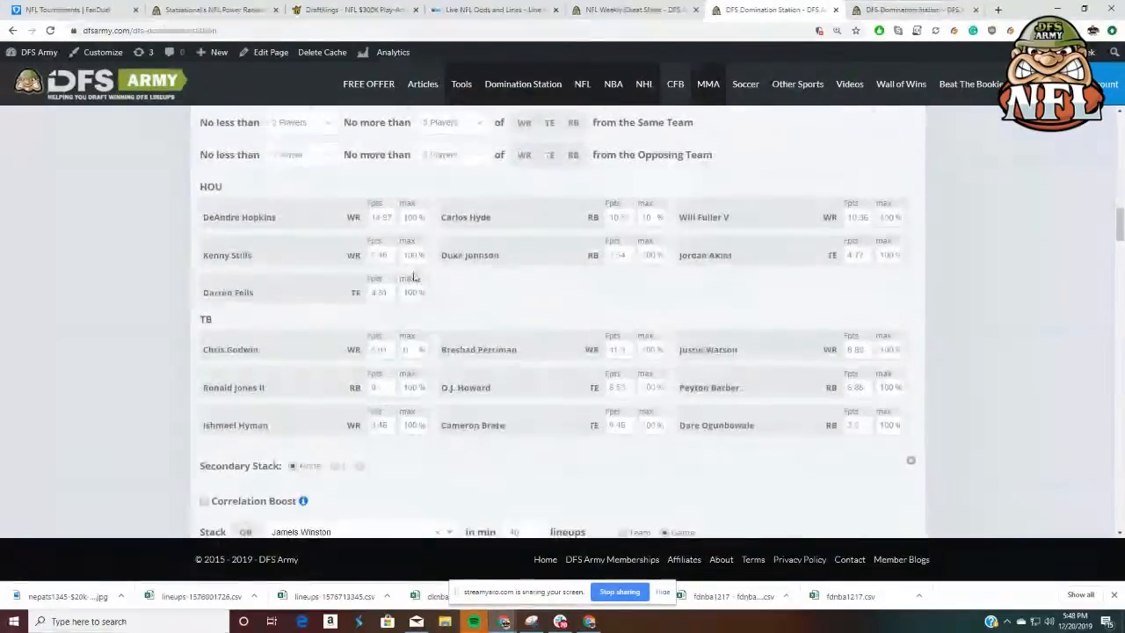
pyautogui.scroll(-10, 420, 269)
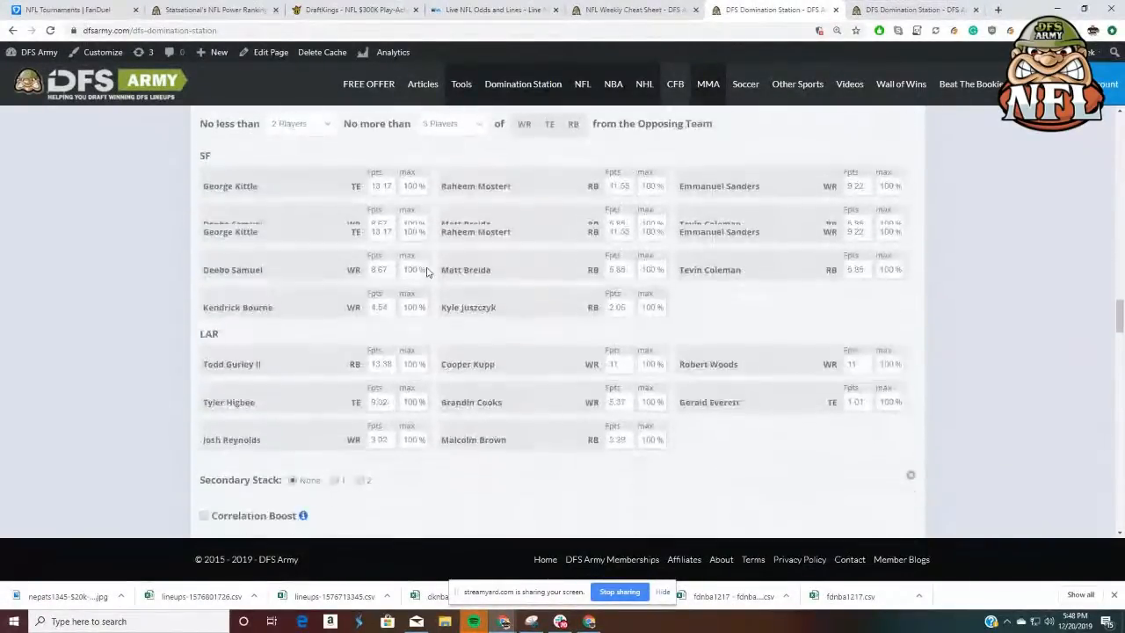
pyautogui.scroll(-10, 428, 272)
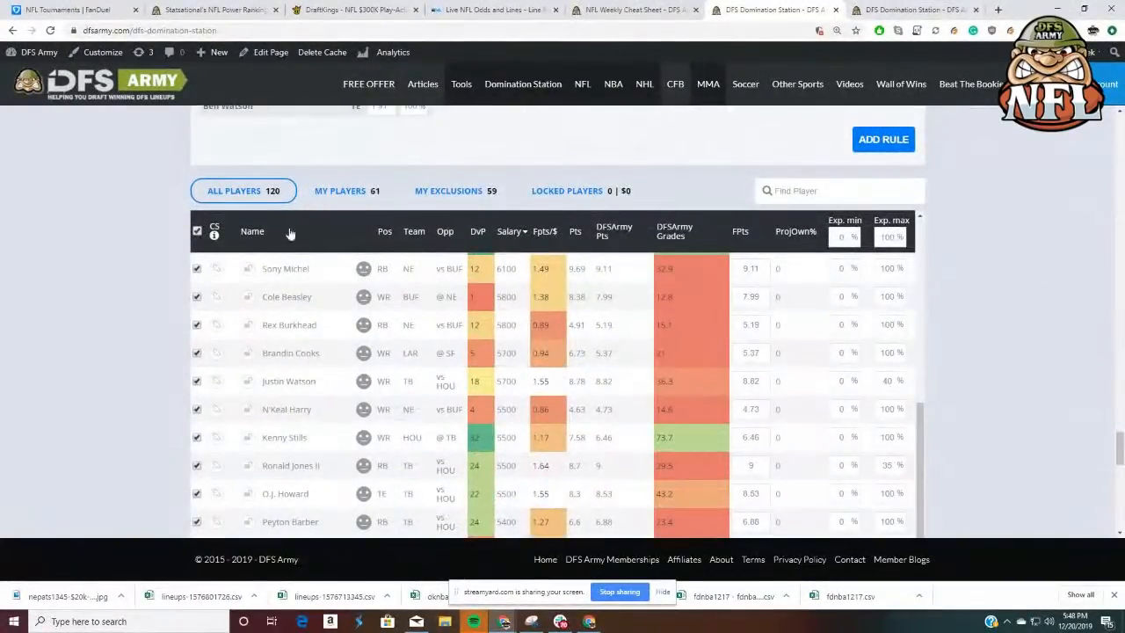
pyautogui.scroll(-10, 176, 281)
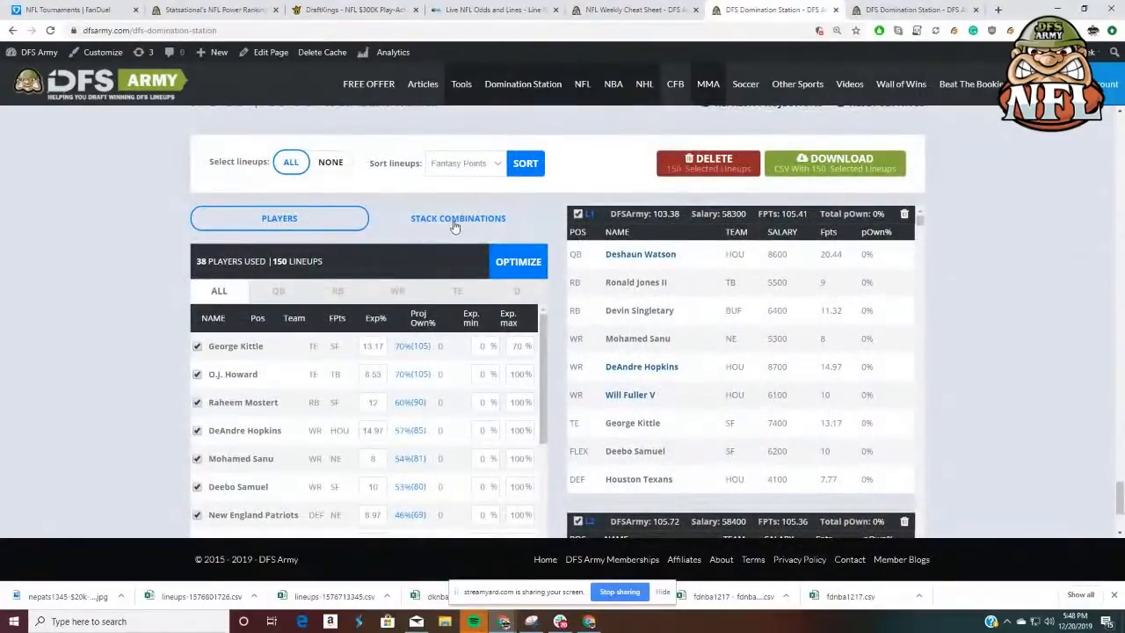
pyautogui.click(455, 221)
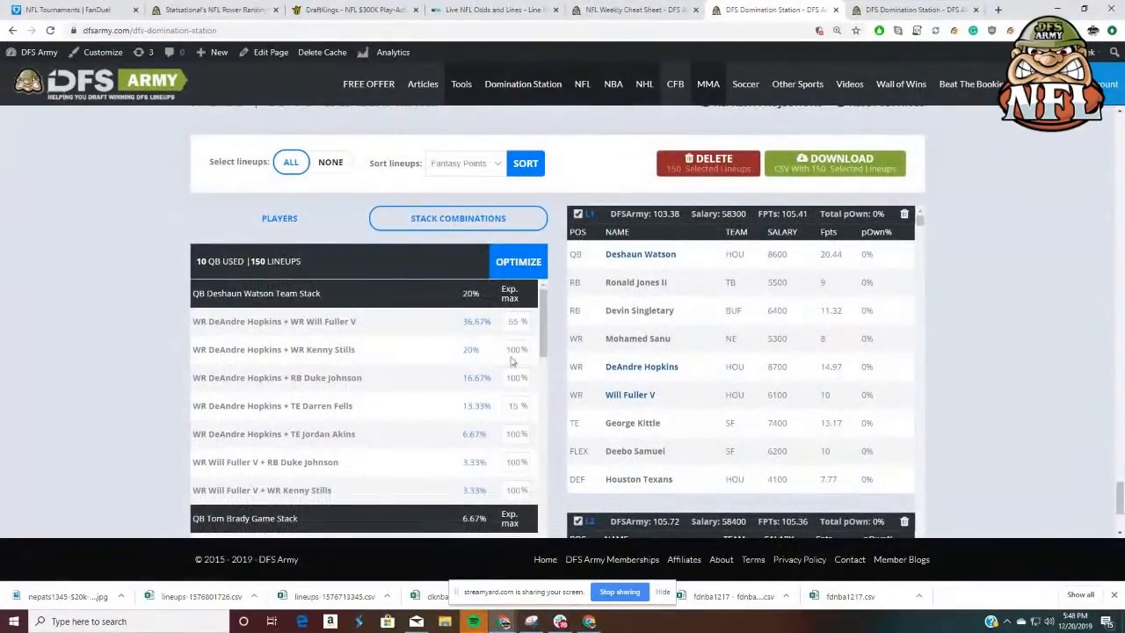
# Examine the stack combinations of each quarterback's team, game and universal stacks, from Tom Brady to Jameis Winston
pyautogui.scroll(-6, 508, 369)
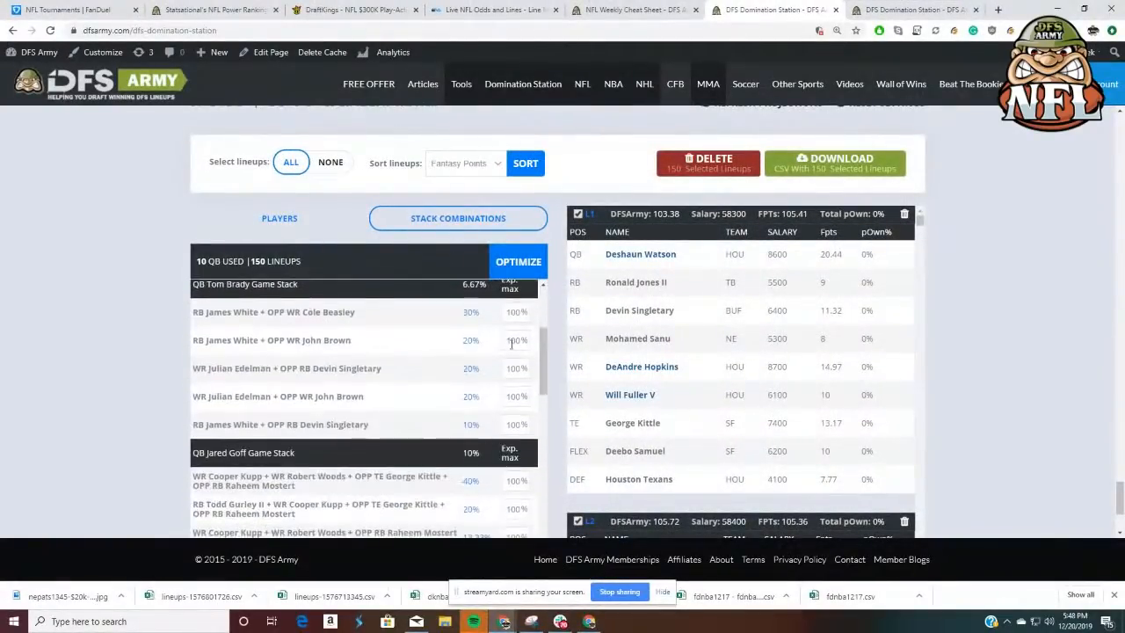
pyautogui.scroll(-3, 511, 333)
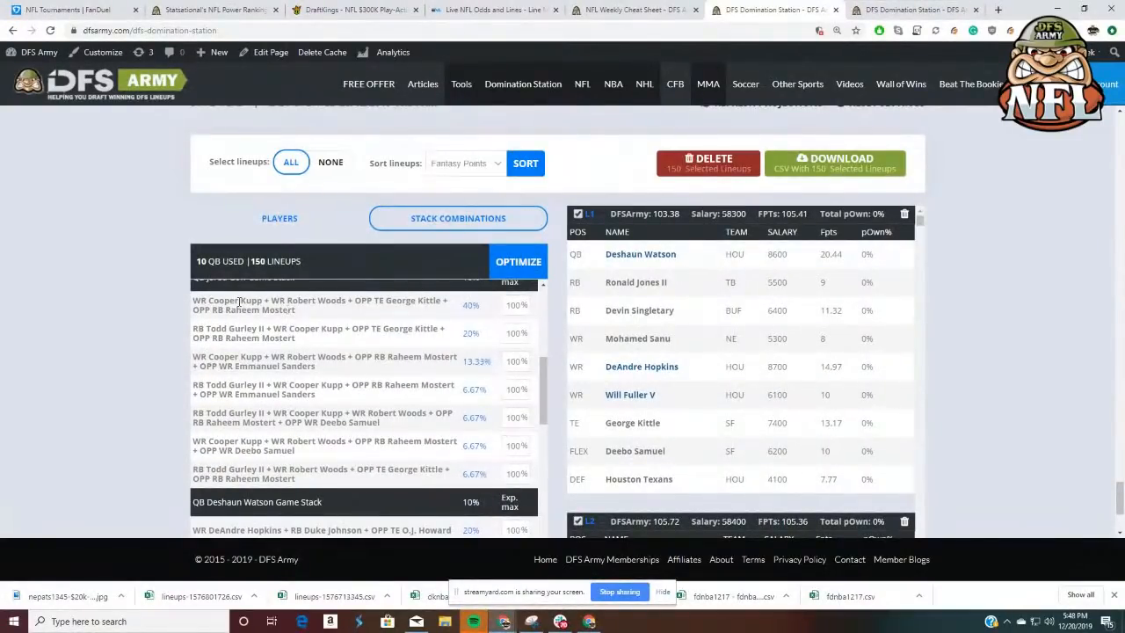
pyautogui.scroll(2, 239, 301)
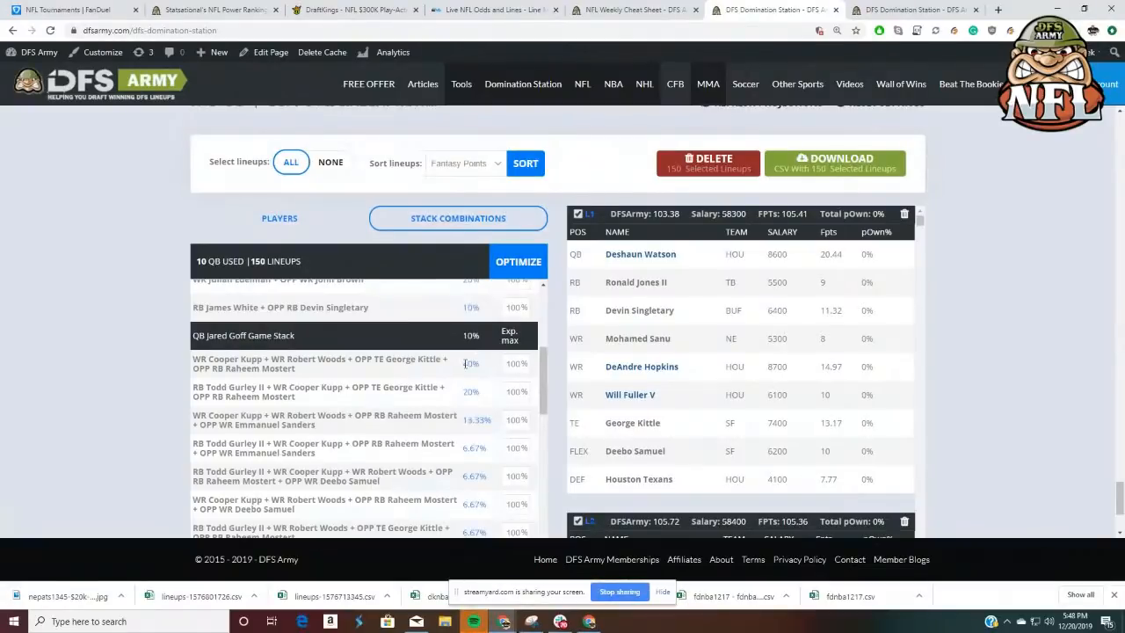
pyautogui.scroll(-3, 466, 362)
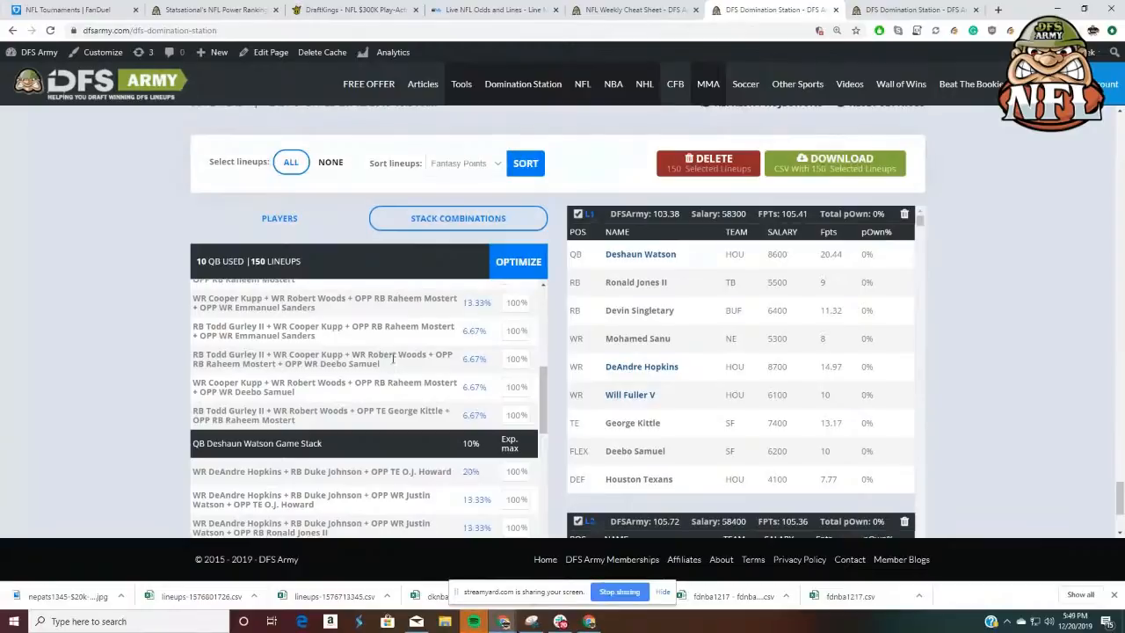
pyautogui.scroll(1, 396, 358)
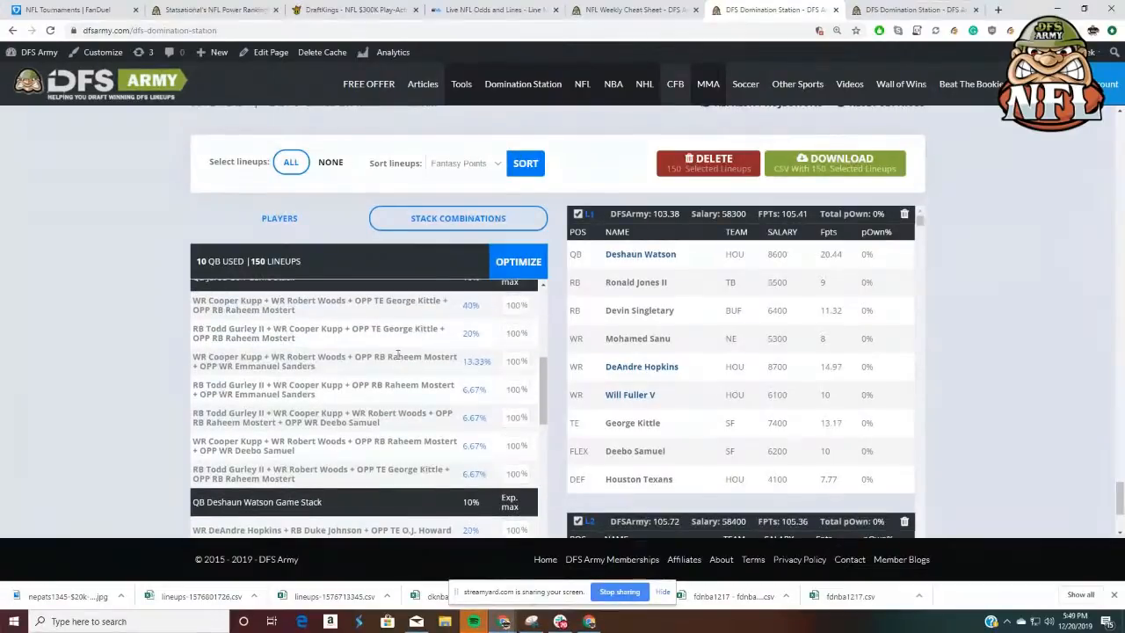
pyautogui.scroll(-3, 397, 354)
pyautogui.scroll(-1, 397, 354)
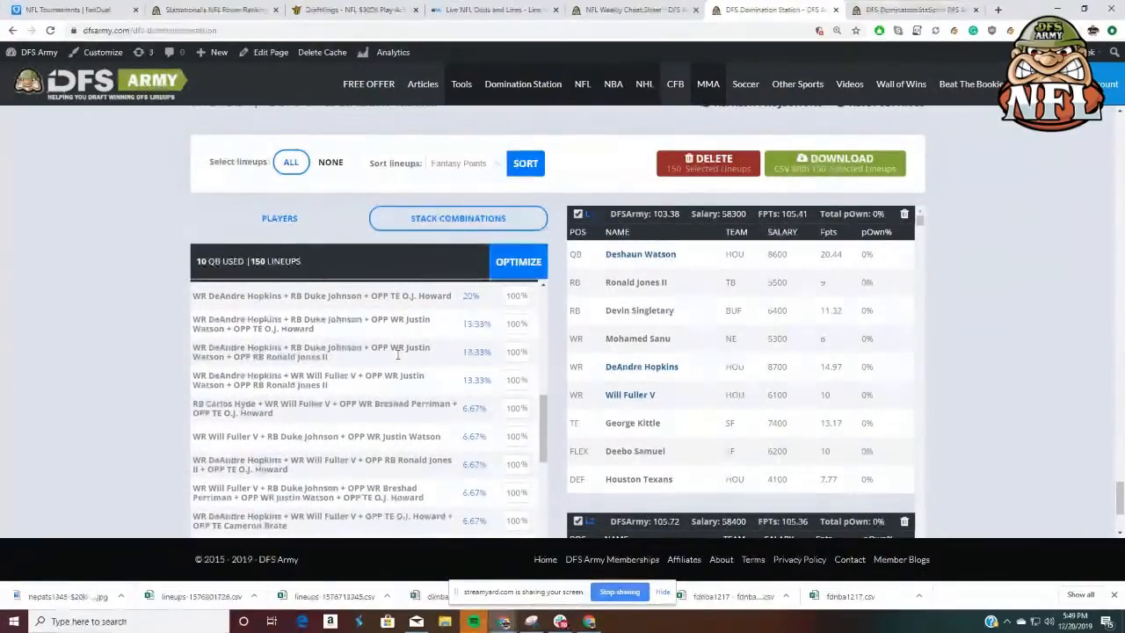
pyautogui.scroll(-5, 398, 351)
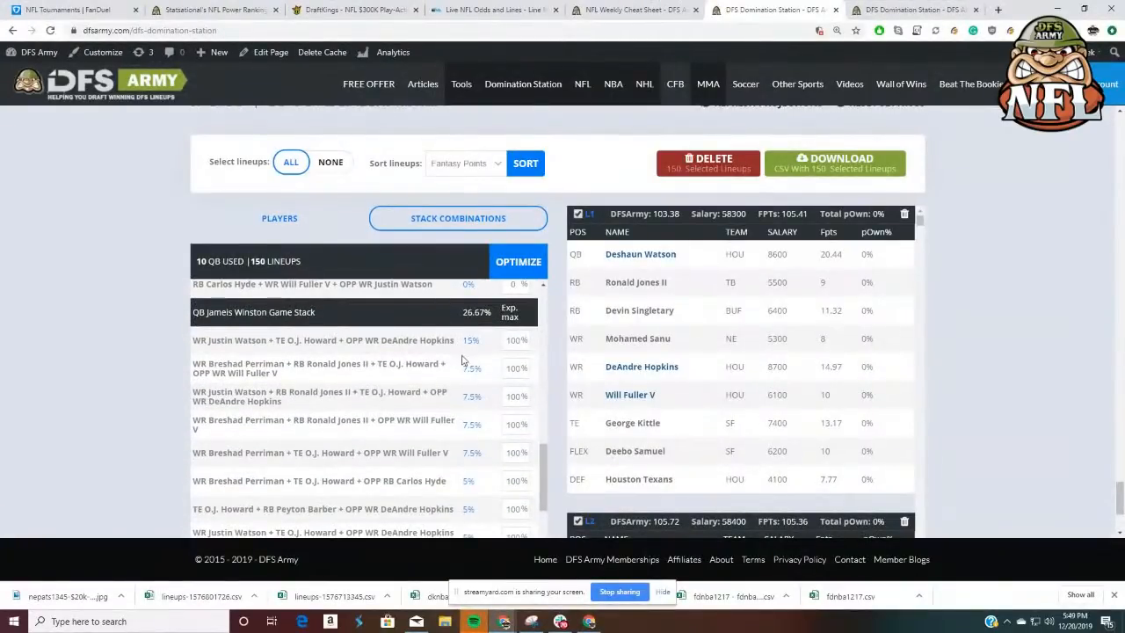
pyautogui.scroll(-5, 474, 369)
pyautogui.scroll(-6, 503, 402)
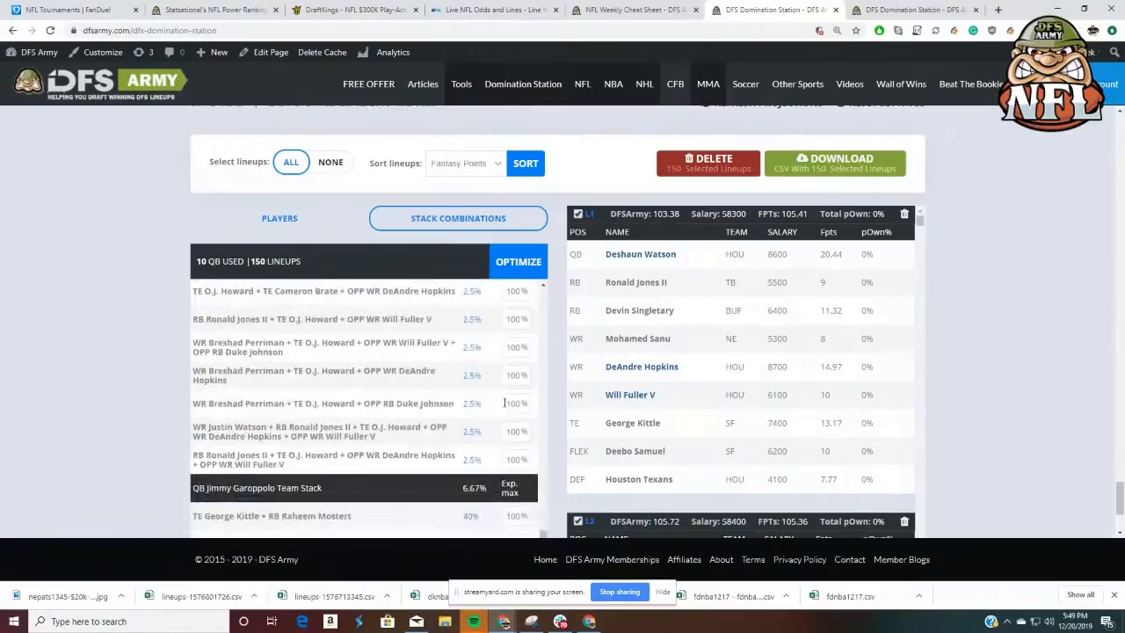
pyautogui.scroll(-8, 504, 402)
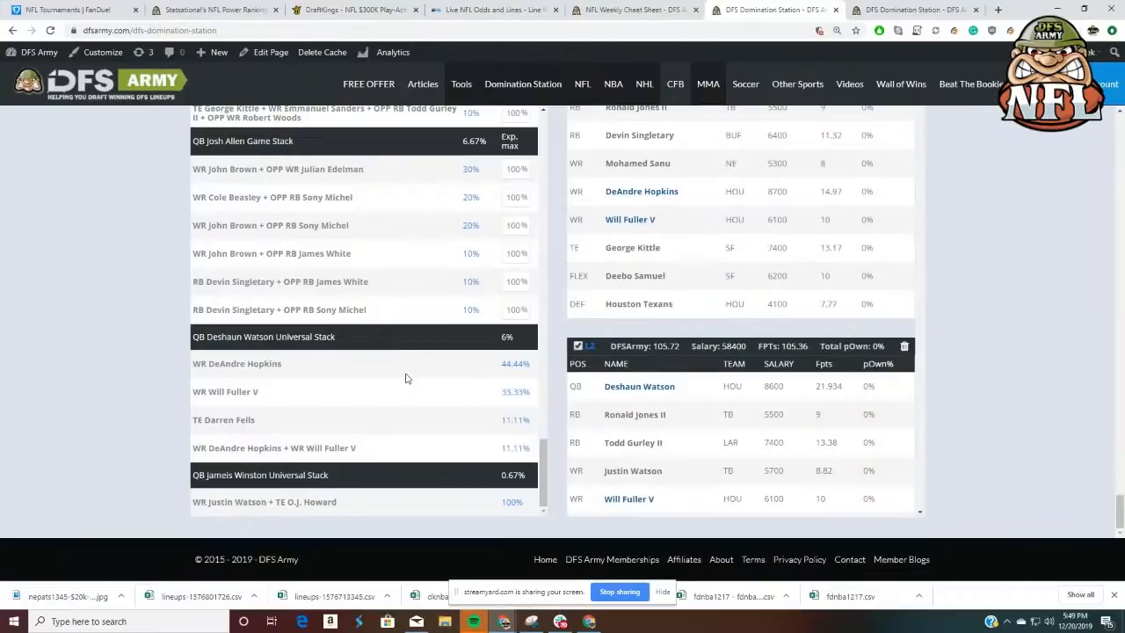
# Return to the universal-rule build and review the stack combinations for Deshaun Watson, Jameis Winston and Jimmy Garoppolo
pyautogui.click(879, 10)
pyautogui.scroll(-1, 286, 260)
pyautogui.scroll(-6, 286, 259)
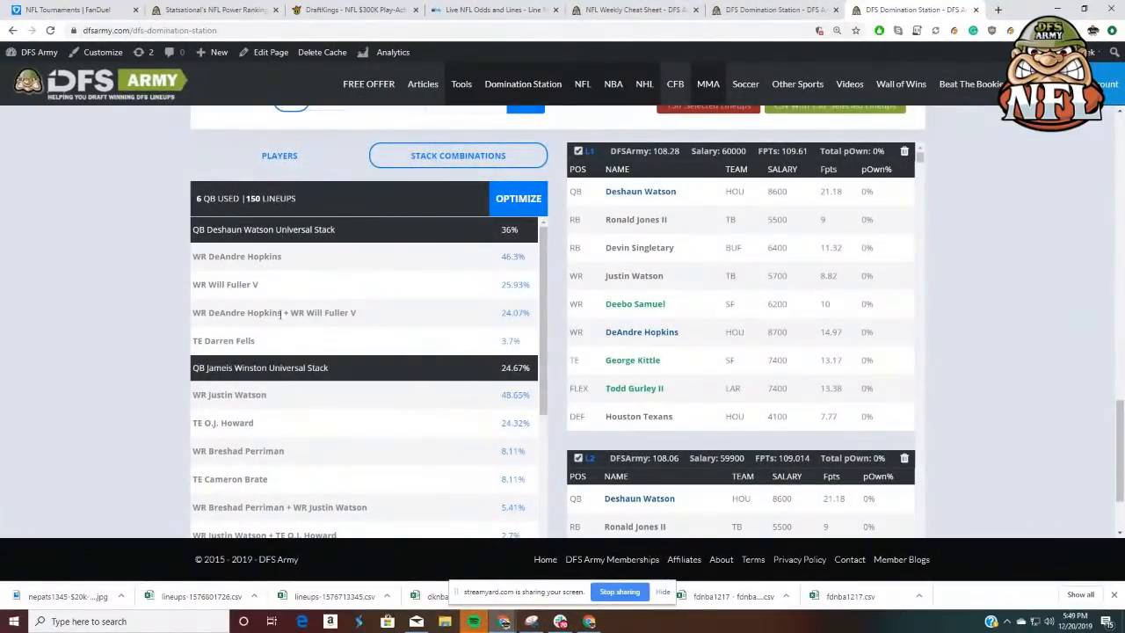
pyautogui.scroll(-3, 385, 335)
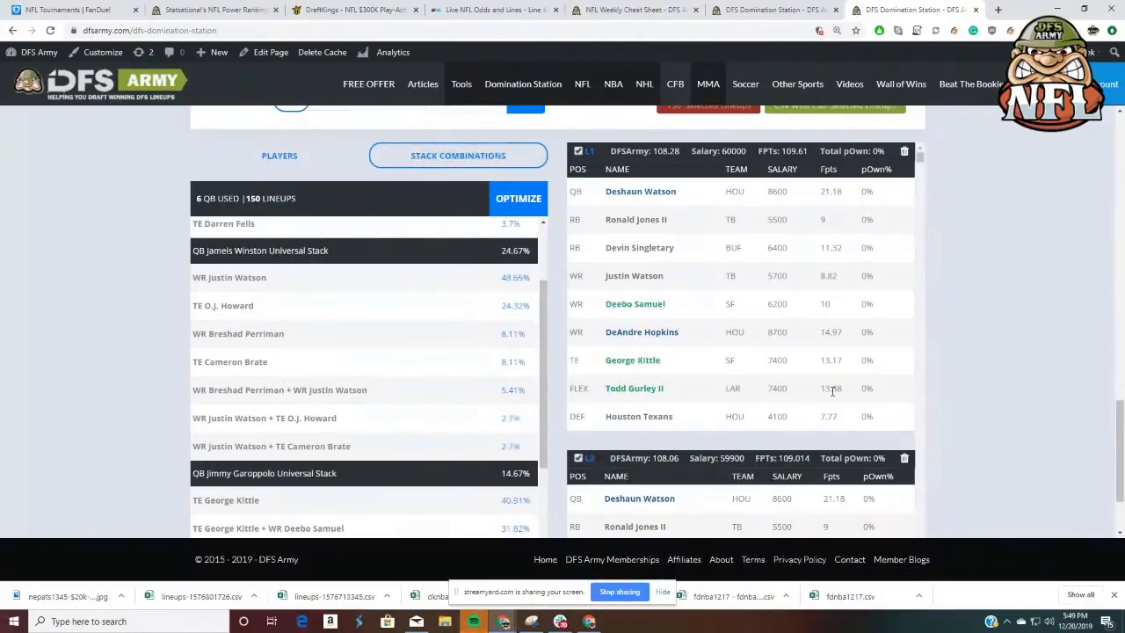
# List players at all positions, filtered by "per", and set Breshad Perriman's projected fantasy points to 11.35
pyautogui.scroll(4, 1050, 340)
pyautogui.scroll(1, 1051, 340)
pyautogui.scroll(-1, 1048, 341)
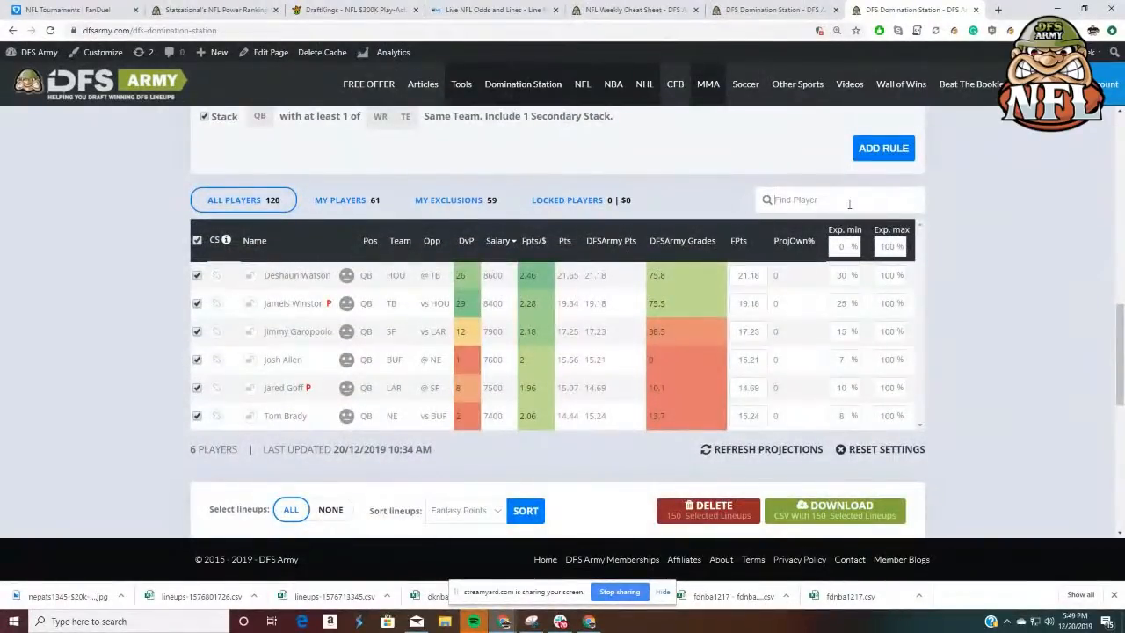
pyautogui.scroll(3, 371, 188)
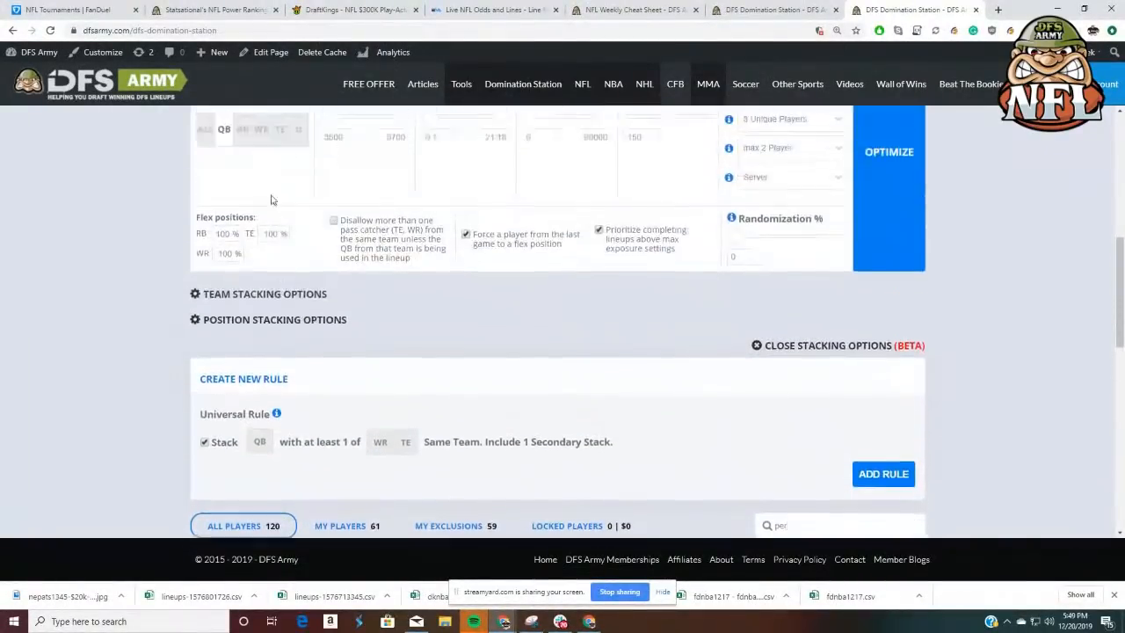
pyautogui.scroll(-5, 115, 194)
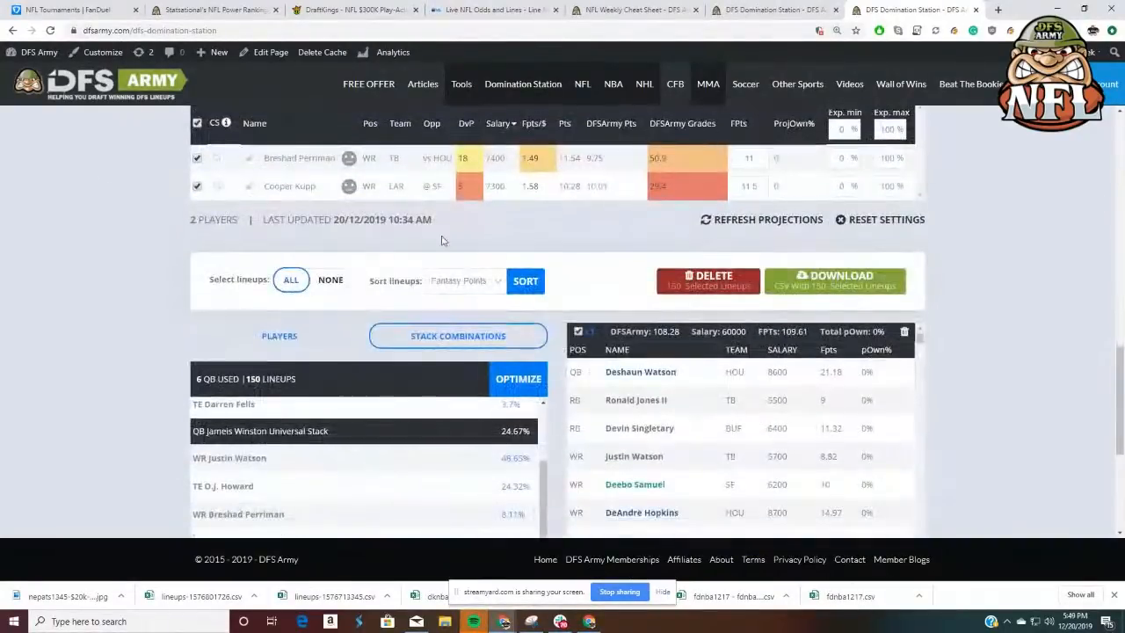
pyautogui.scroll(1, 444, 242)
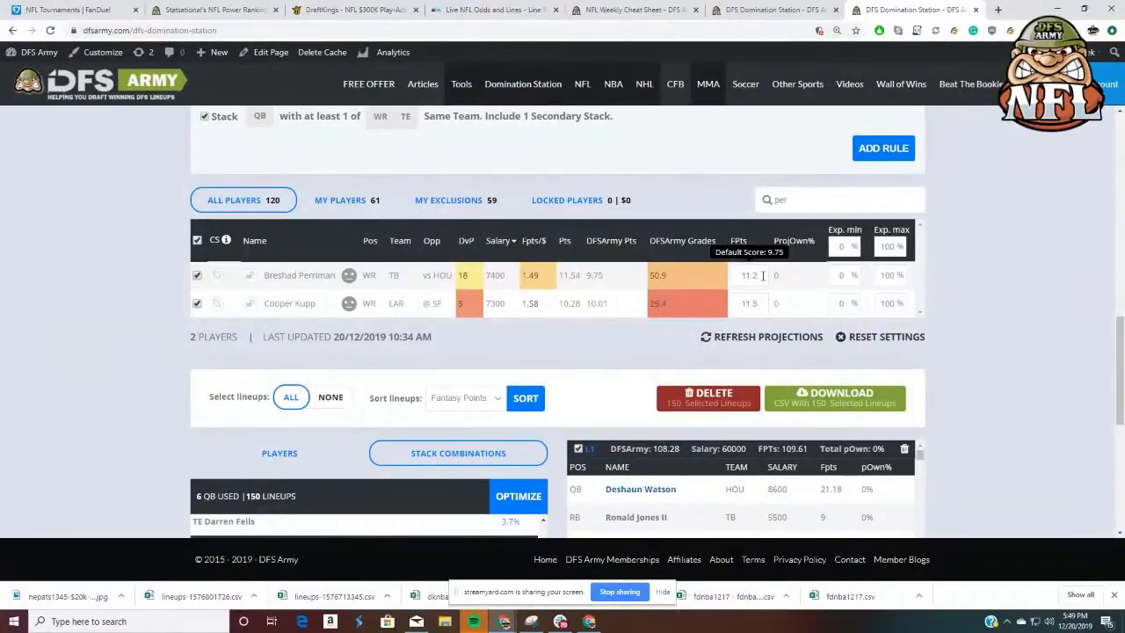
pyautogui.write('4')
pyautogui.write('5')
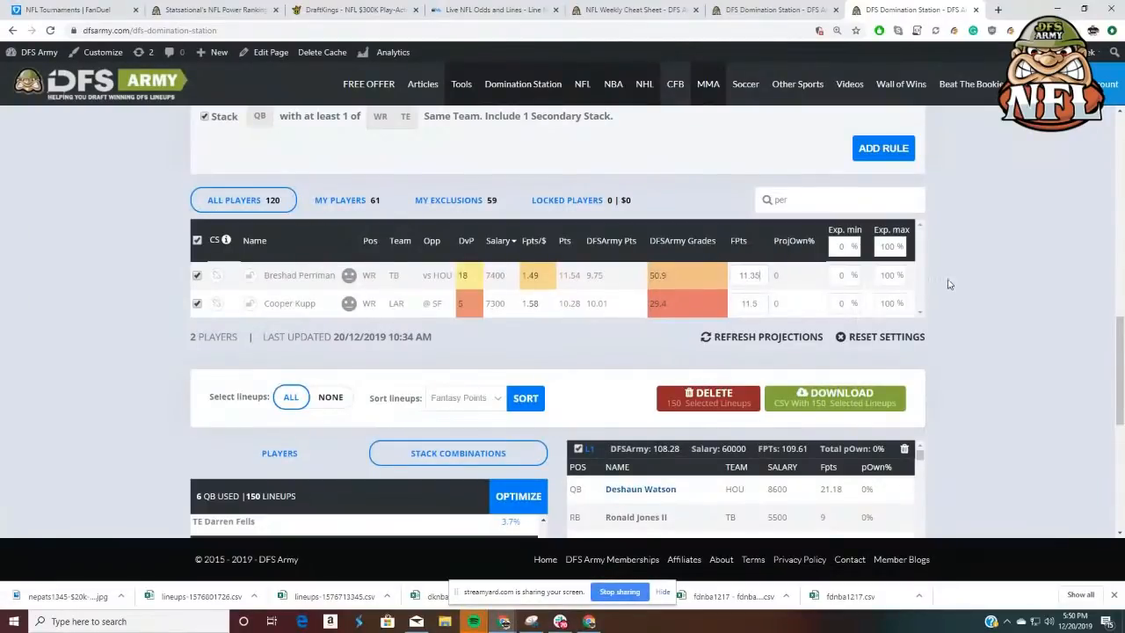
# Review the remaining stack combinations down to Tom Brady's, and set Julian Edelman's projected fantasy points to 11.45
pyautogui.scroll(-3, 975, 329)
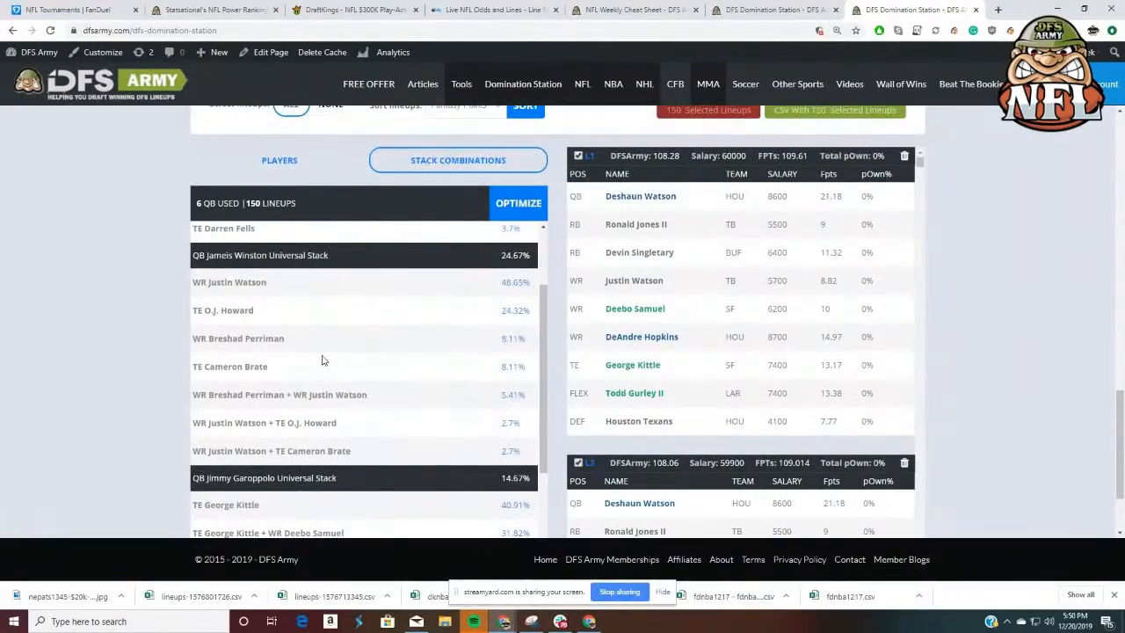
pyautogui.scroll(-5, 322, 360)
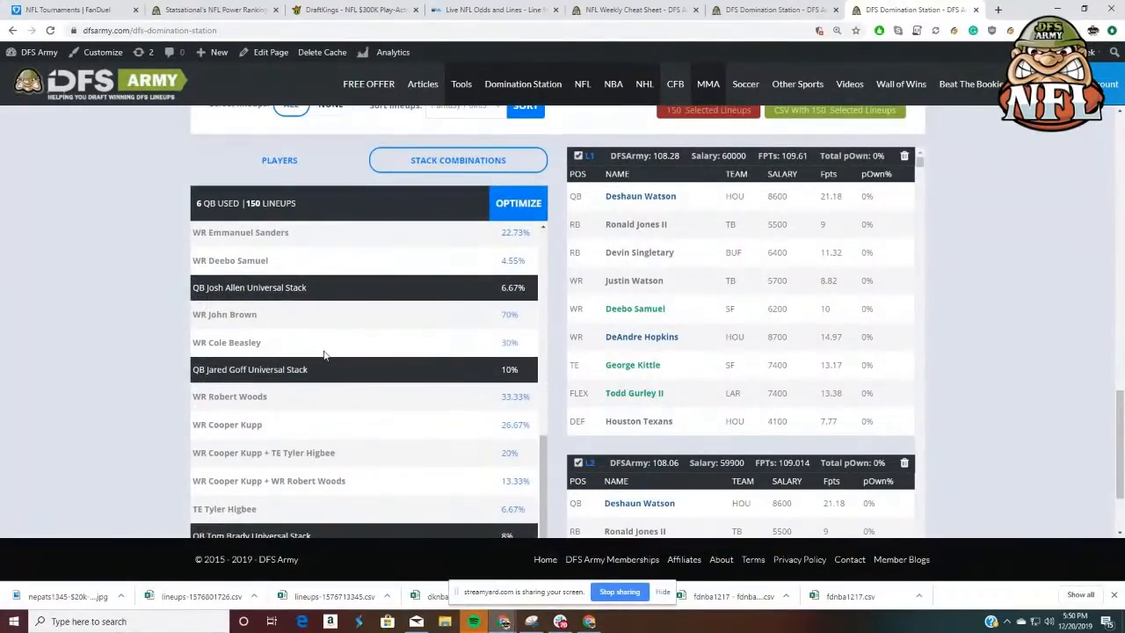
pyautogui.scroll(-2, 323, 355)
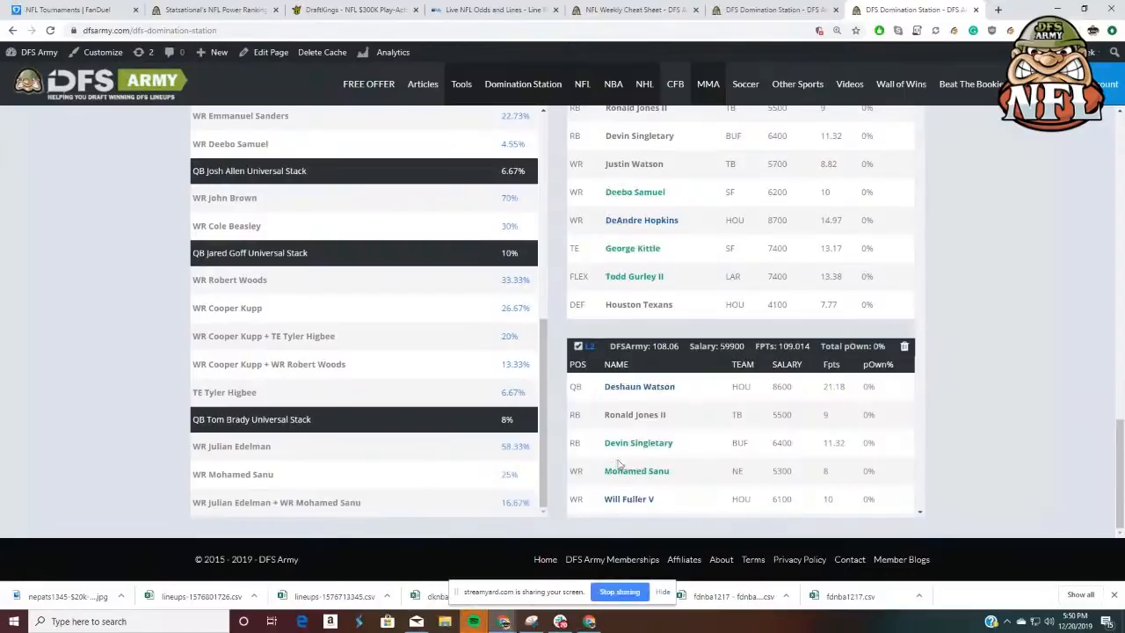
pyautogui.scroll(1, 1034, 454)
pyautogui.scroll(6, 1034, 453)
pyautogui.doubleClick(784, 318)
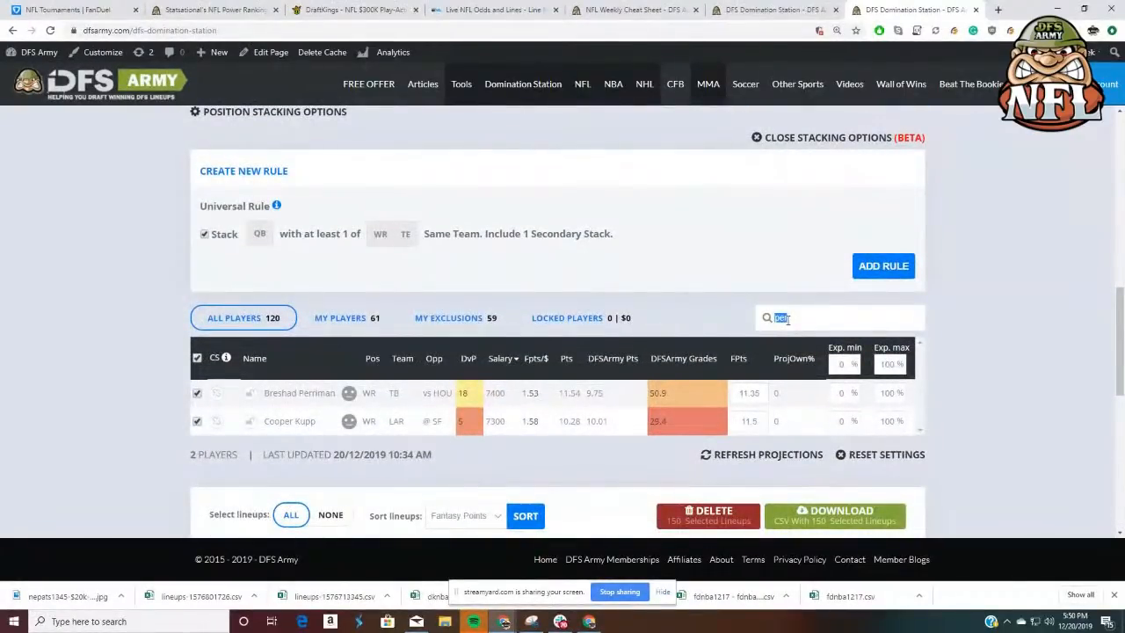
pyautogui.write('edel')
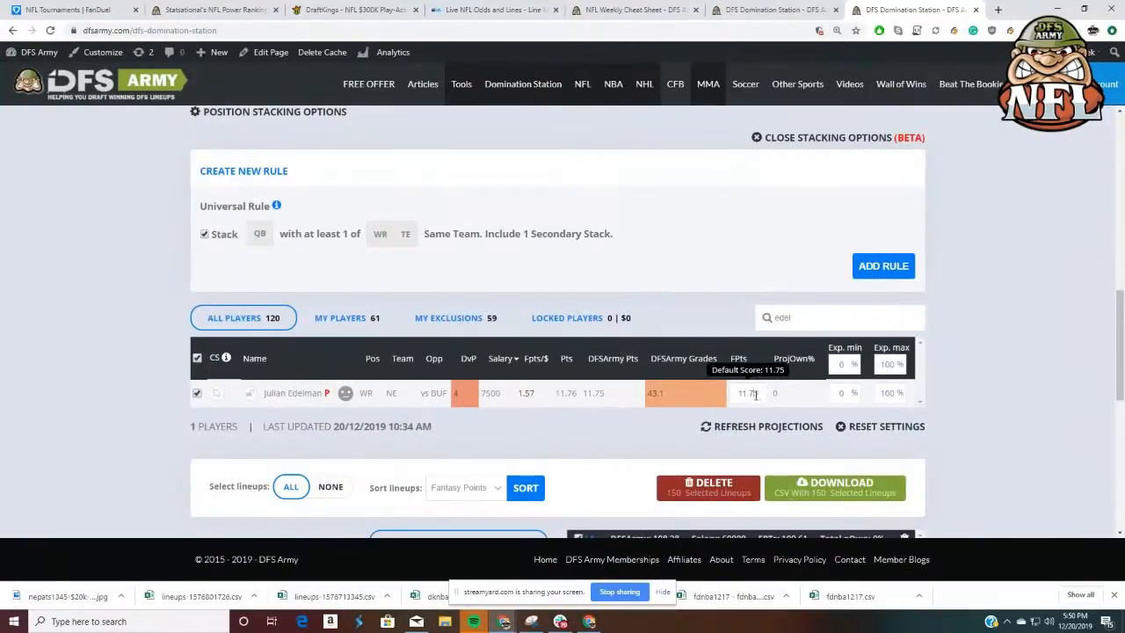
pyautogui.press('BackSpace')
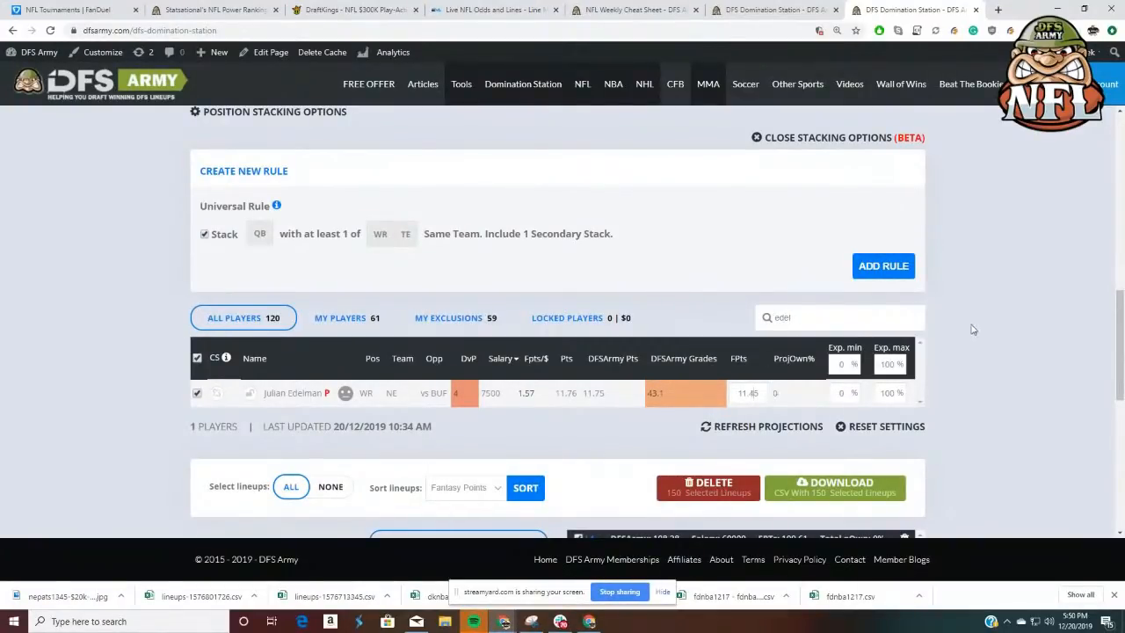
pyautogui.click(842, 393)
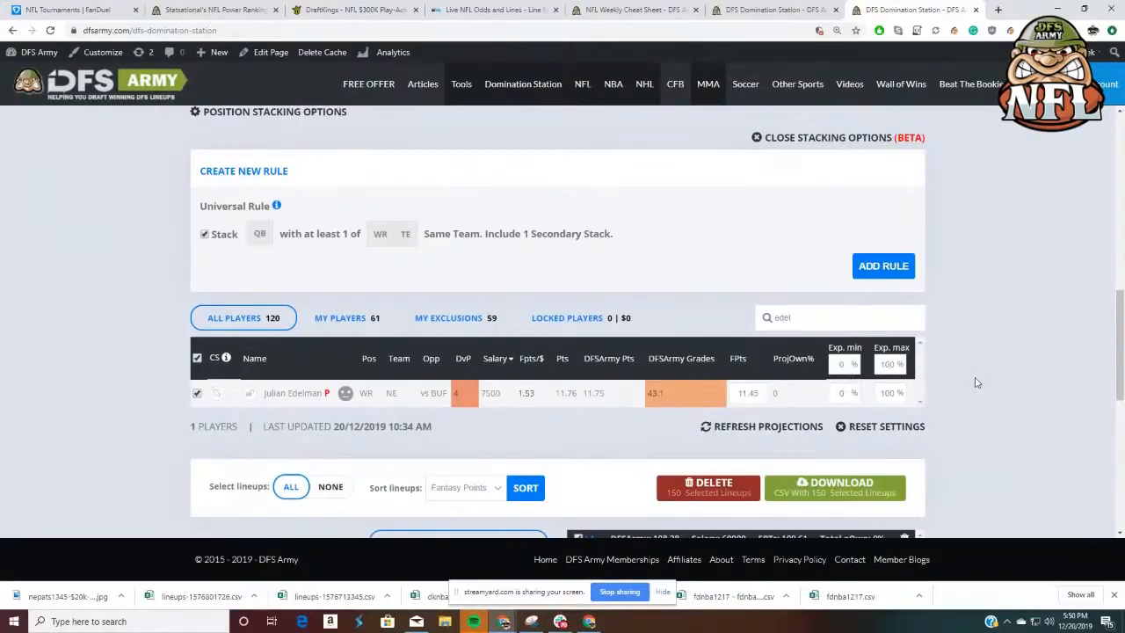
pyautogui.scroll(4, 974, 381)
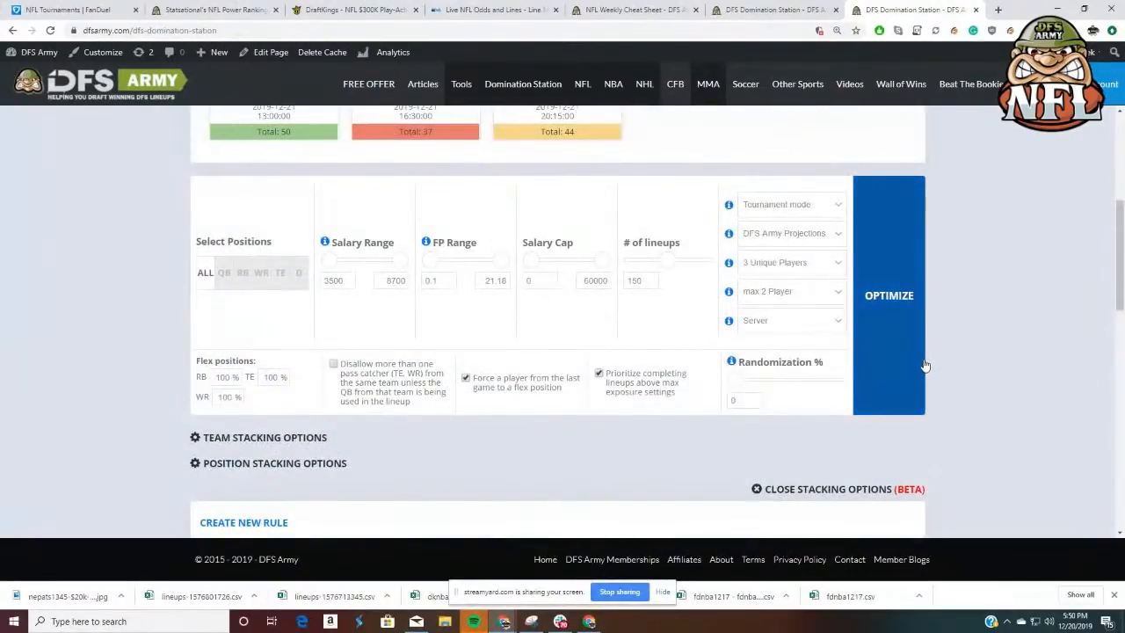